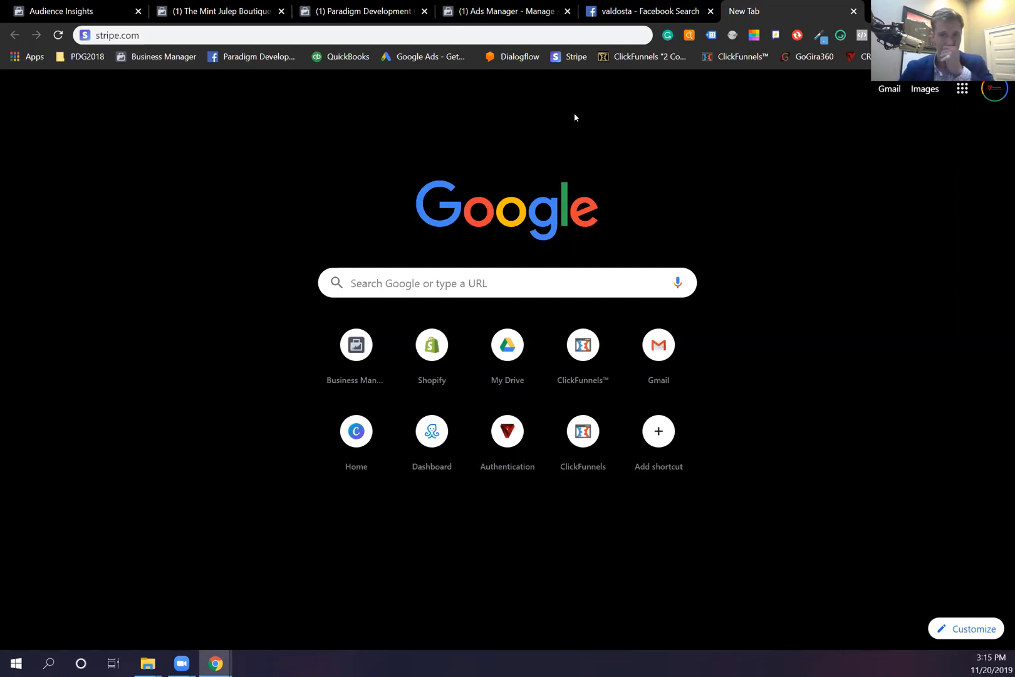
- Open the ManyChat dashboard in the empty browser tab
{"action": "left_click", "coordinate": [518, 35]}
{"action": "key", "text": "BackSpace"}
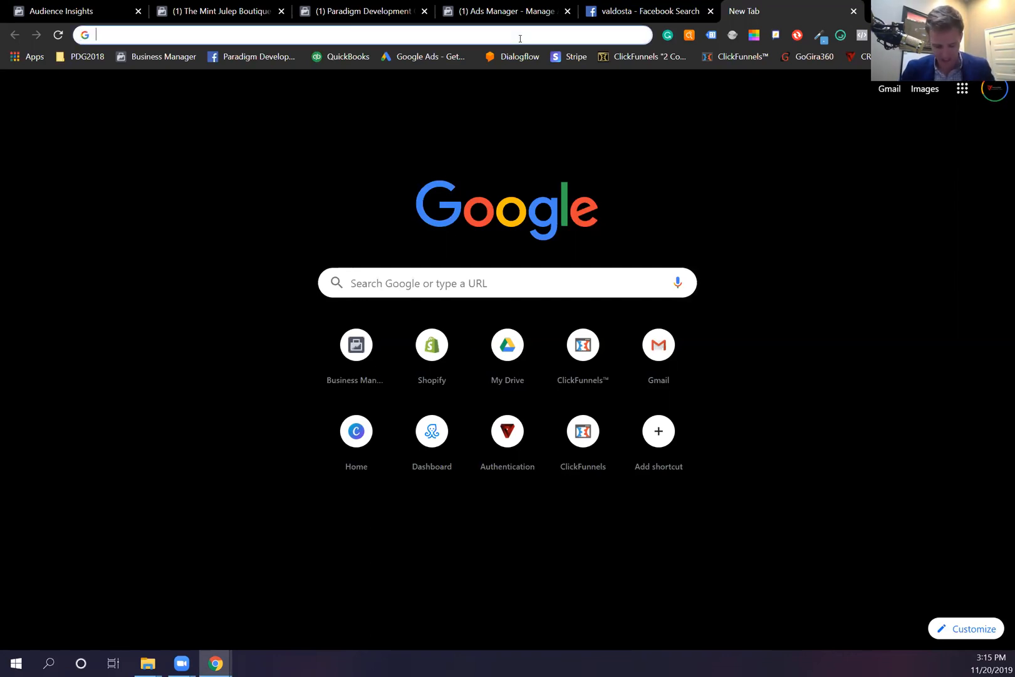
{"action": "type", "text": "manychat"}
{"action": "key", "text": "Return"}
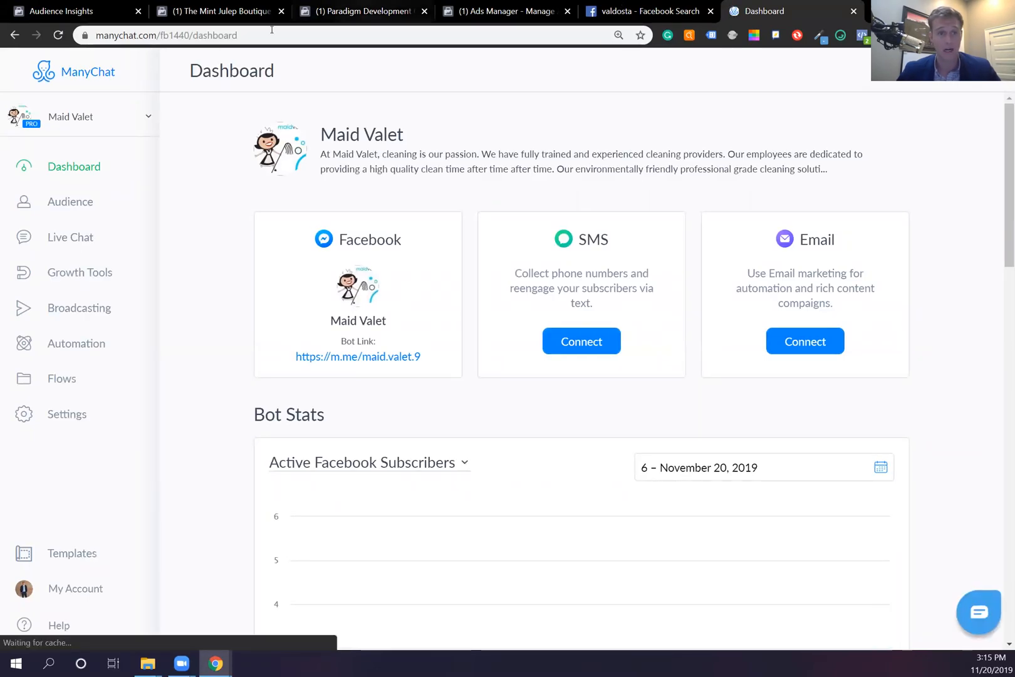
{"action": "left_click", "coordinate": [132, 116]}
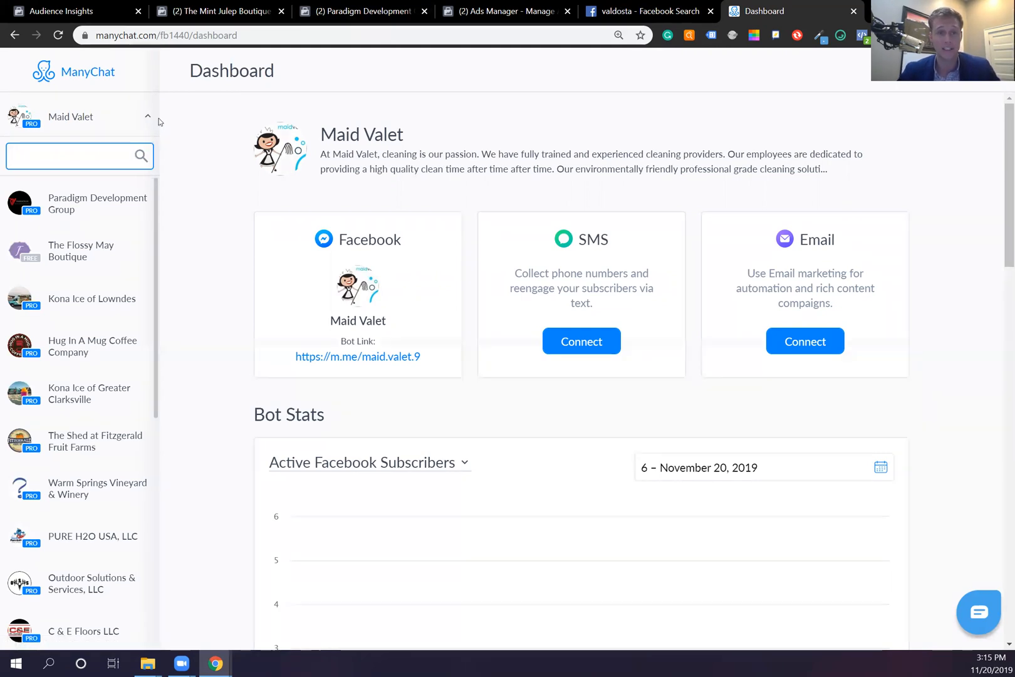
{"action": "left_click", "coordinate": [131, 130]}
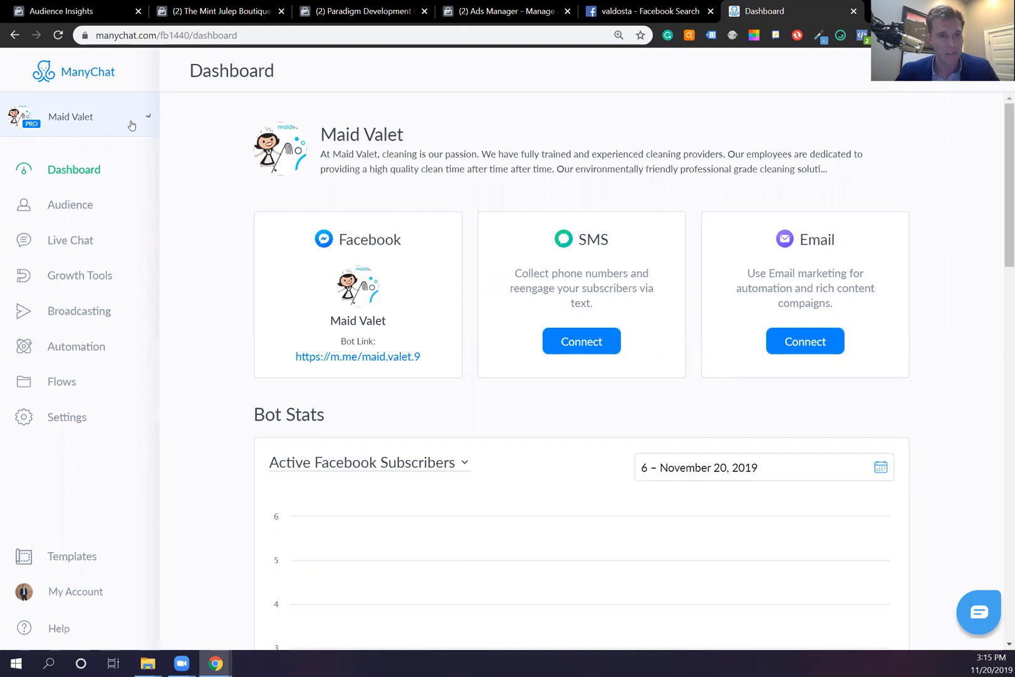
{"action": "left_click", "coordinate": [132, 131]}
{"action": "scroll", "coordinate": [78, 439], "scroll_direction": "down", "scroll_amount": 7}
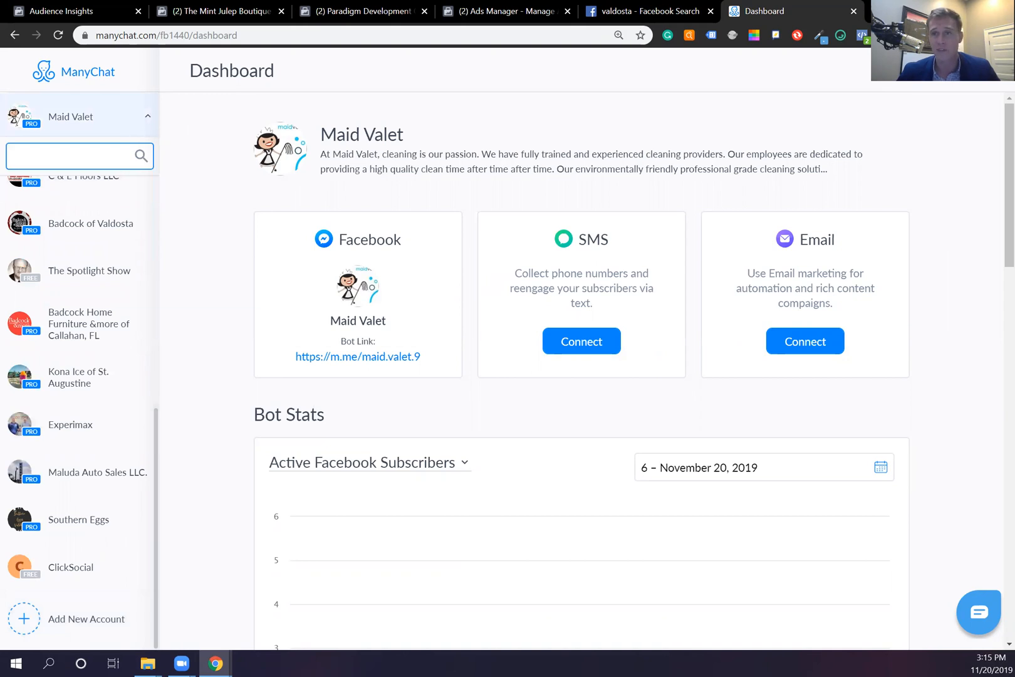
{"action": "left_click", "coordinate": [132, 128]}
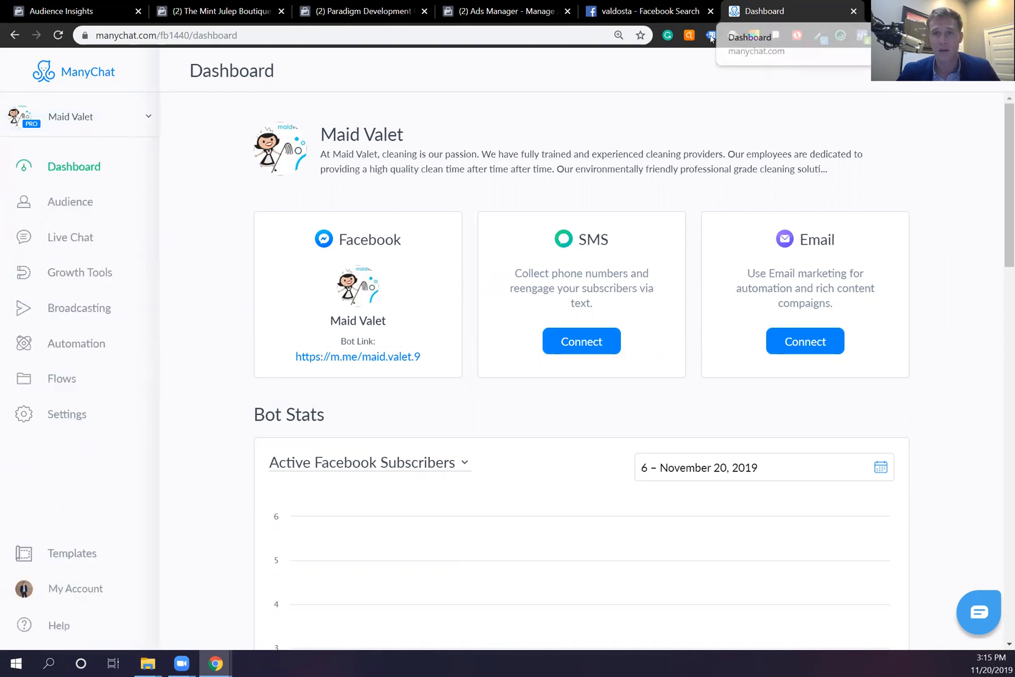
- Start adding a new ManyChat account from the end of the account list
{"action": "left_click", "coordinate": [76, 119]}
{"action": "scroll", "coordinate": [84, 601], "scroll_direction": "down", "scroll_amount": 7}
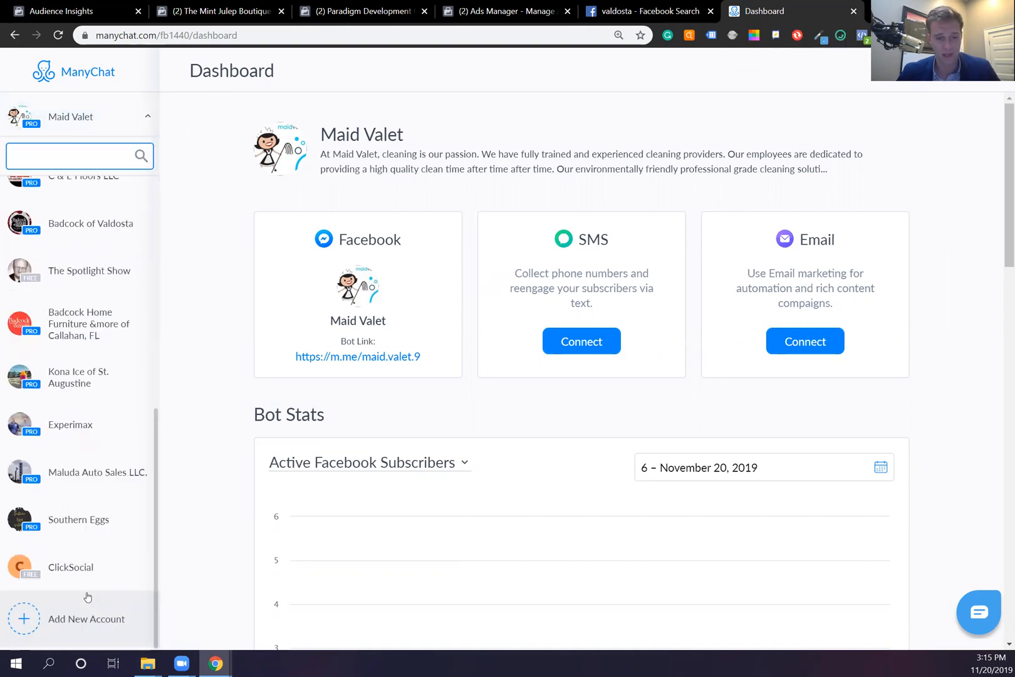
{"action": "left_click", "coordinate": [76, 626]}
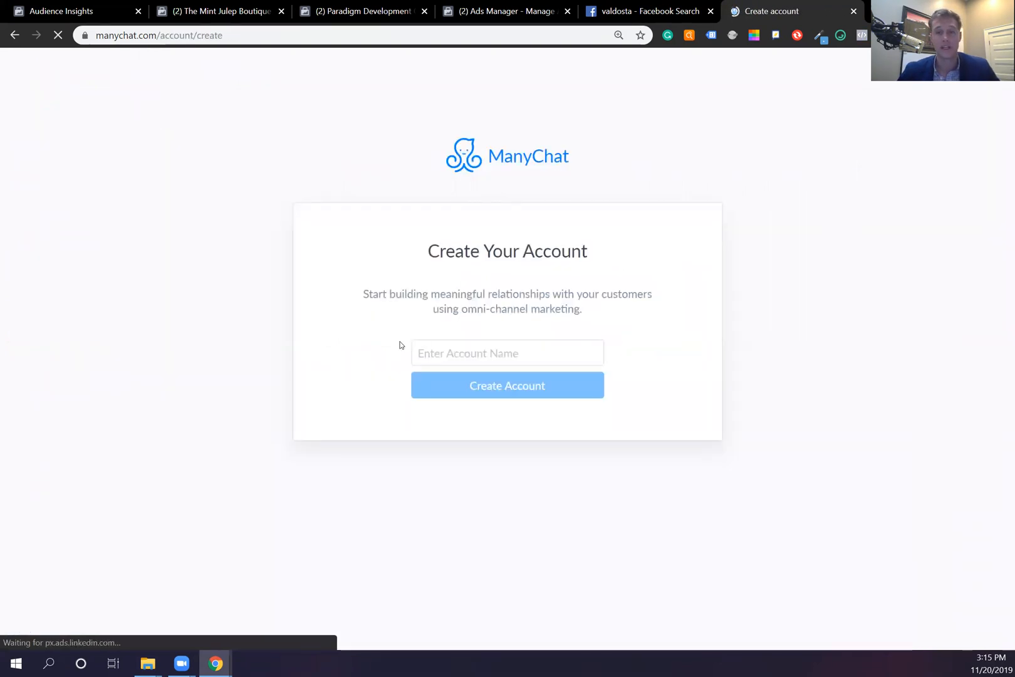
- Name the new account BCJ's Coffee and create it
{"action": "left_click", "coordinate": [438, 355]}
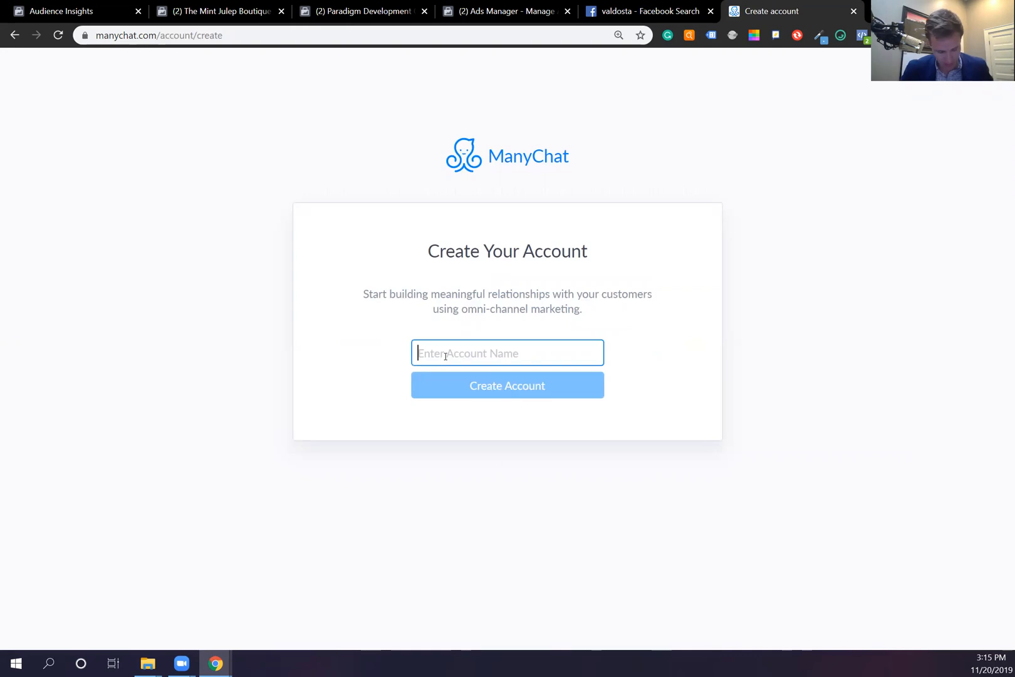
{"action": "type", "text": "BCJ "}
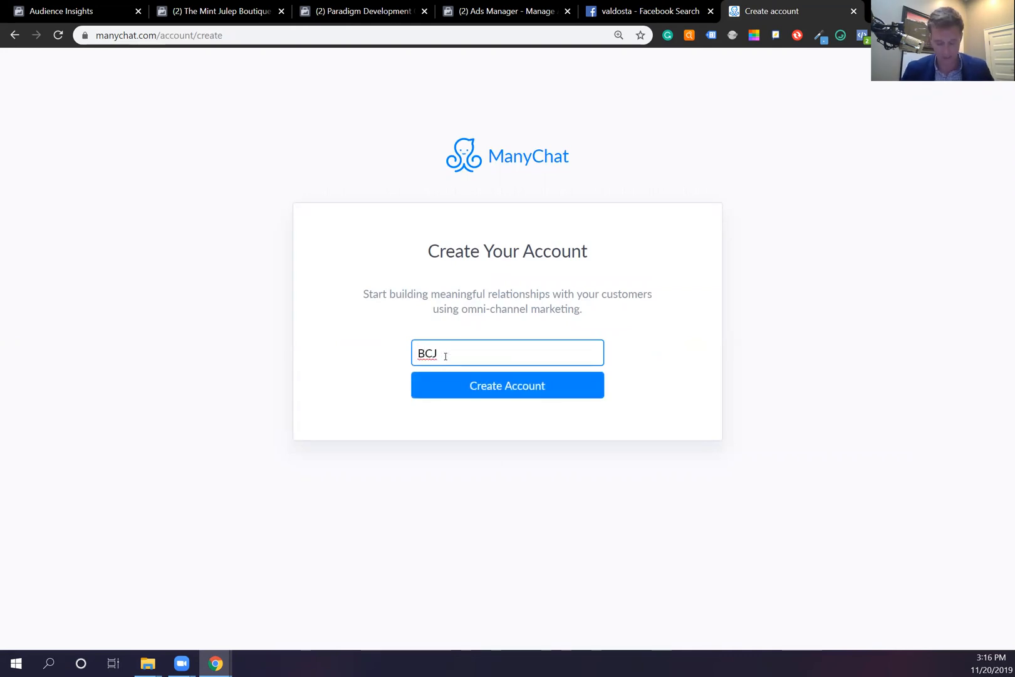
{"action": "type", "text": "'s"}
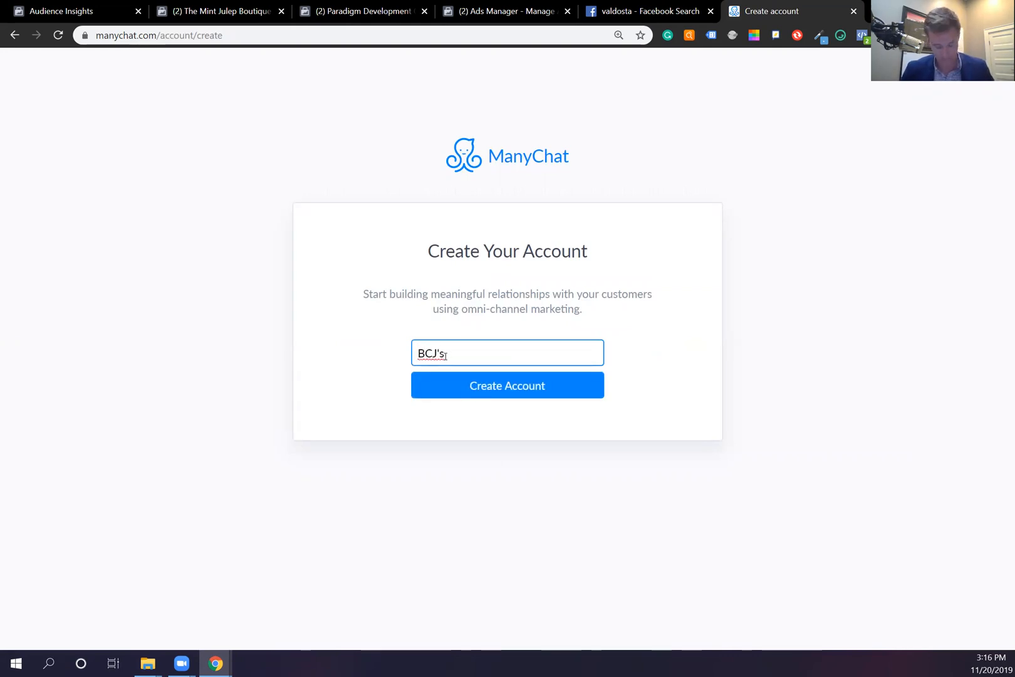
{"action": "type", "text": "Doll"}
{"action": "key", "text": "BackSpace"}
{"action": "key", "text": "BackSpace"}
{"action": "key", "text": "BackSpace"}
{"action": "key", "text": "BackSpace"}
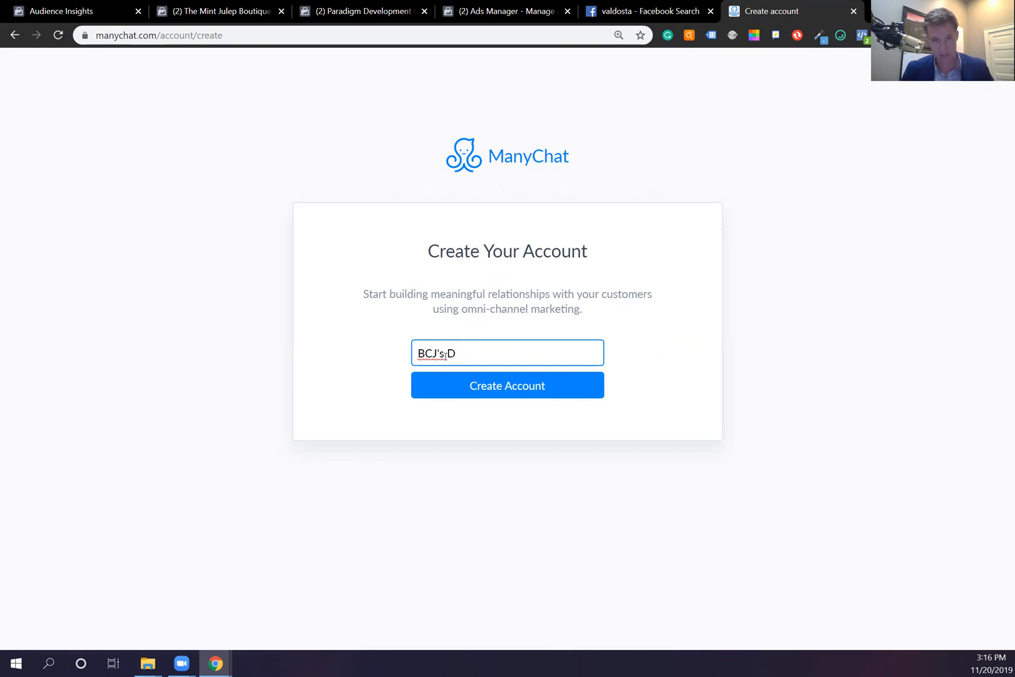
{"action": "type", "text": "Coffee"}
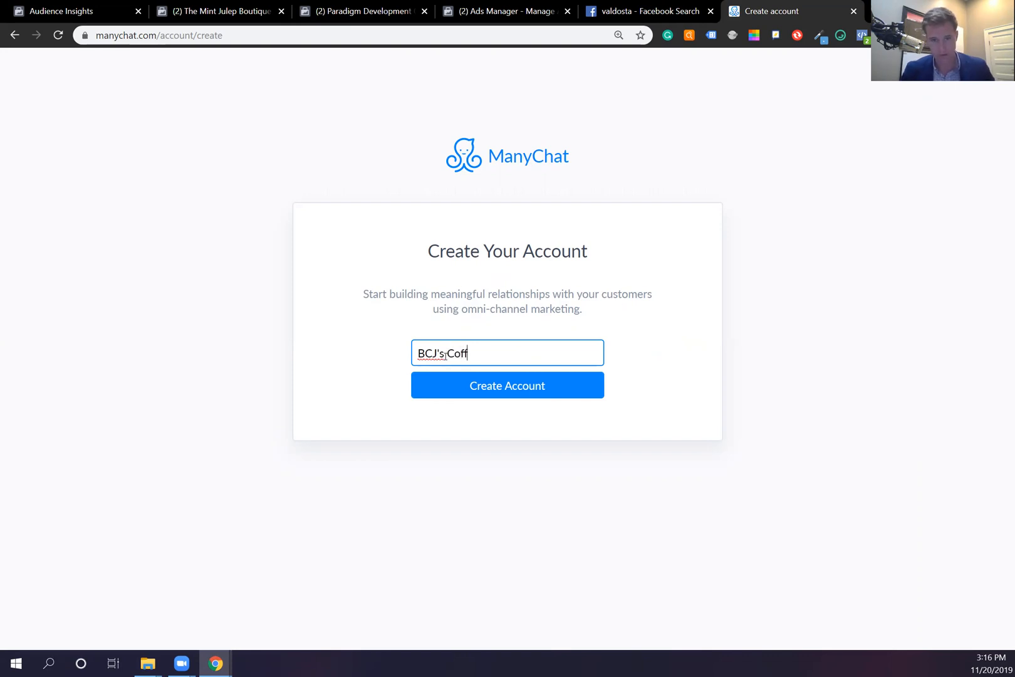
{"action": "left_click", "coordinate": [506, 384]}
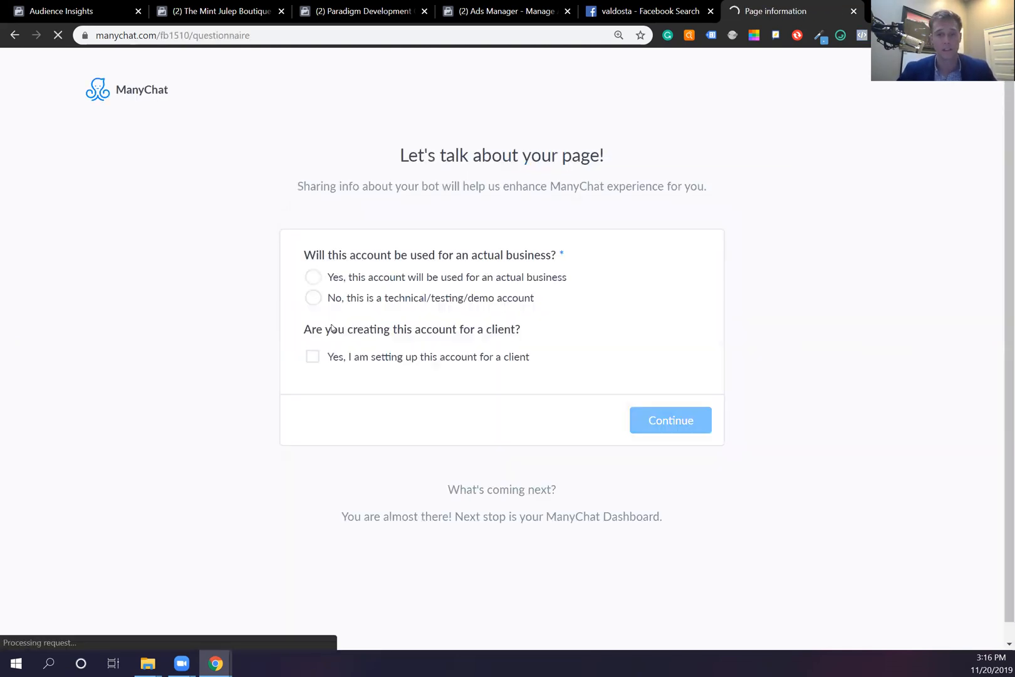
- Fill in the page questionnaire as an actual business, E-commerce, Physical goods, WooCommerce platform, set up for a client
{"action": "left_click", "coordinate": [317, 277]}
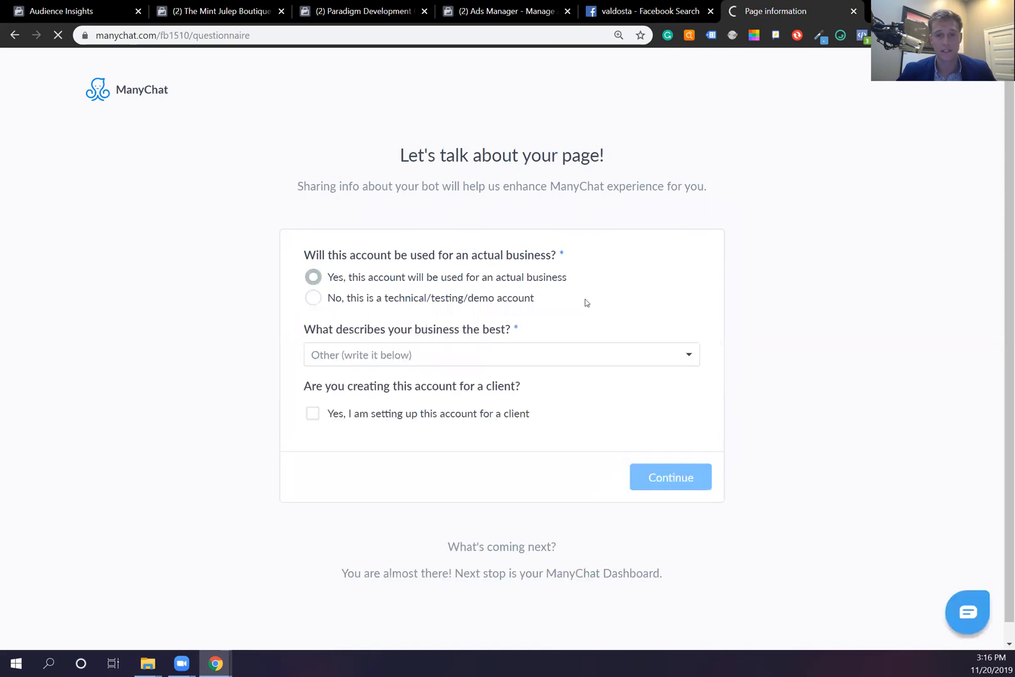
{"action": "left_click", "coordinate": [493, 355]}
{"action": "left_click", "coordinate": [495, 399]}
{"action": "left_click", "coordinate": [421, 413]}
{"action": "left_click", "coordinate": [507, 458]}
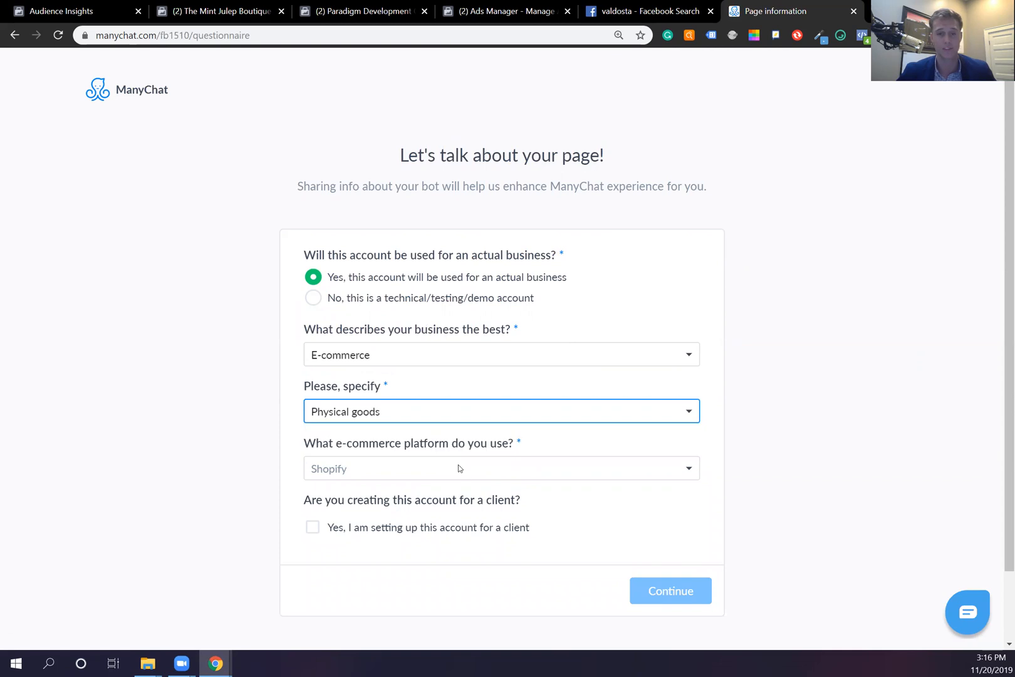
{"action": "left_click", "coordinate": [333, 529]}
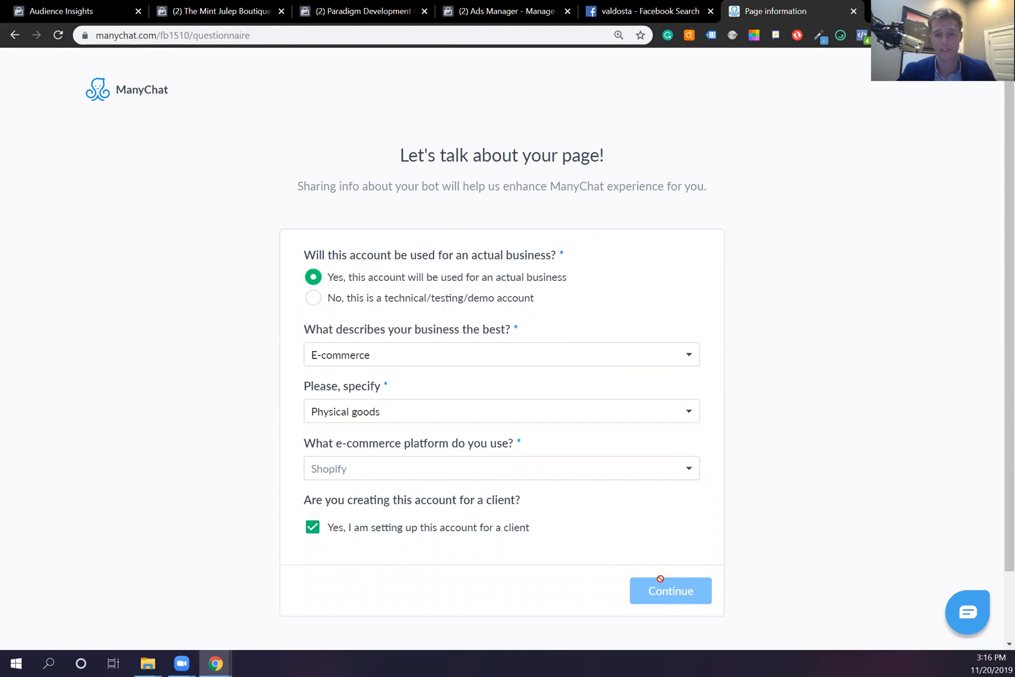
{"action": "left_click", "coordinate": [605, 468]}
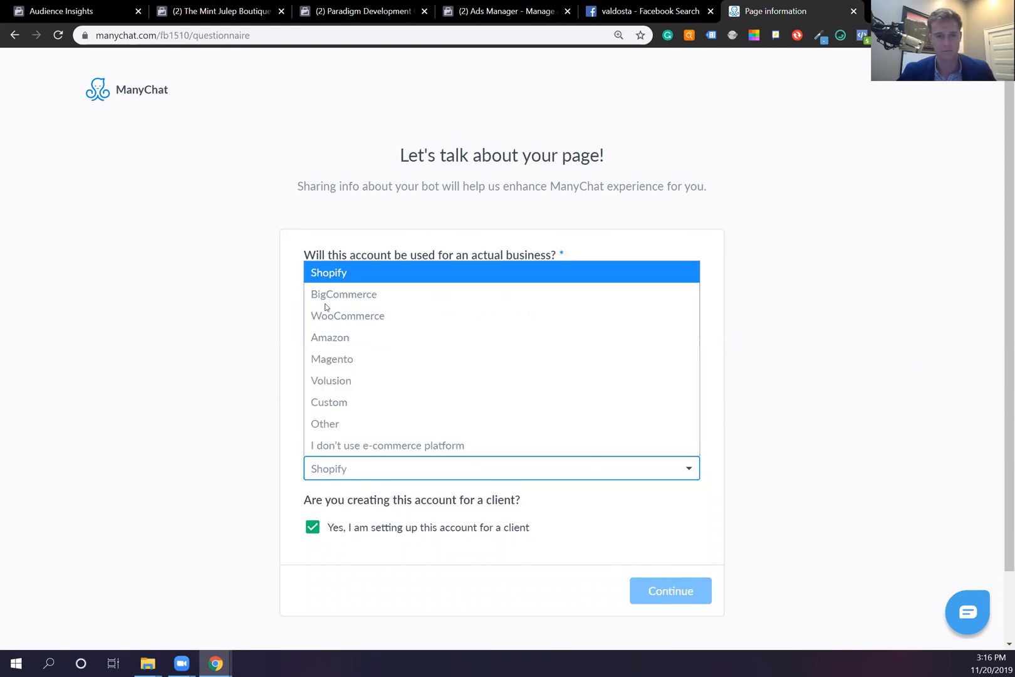
{"action": "left_click", "coordinate": [350, 315]}
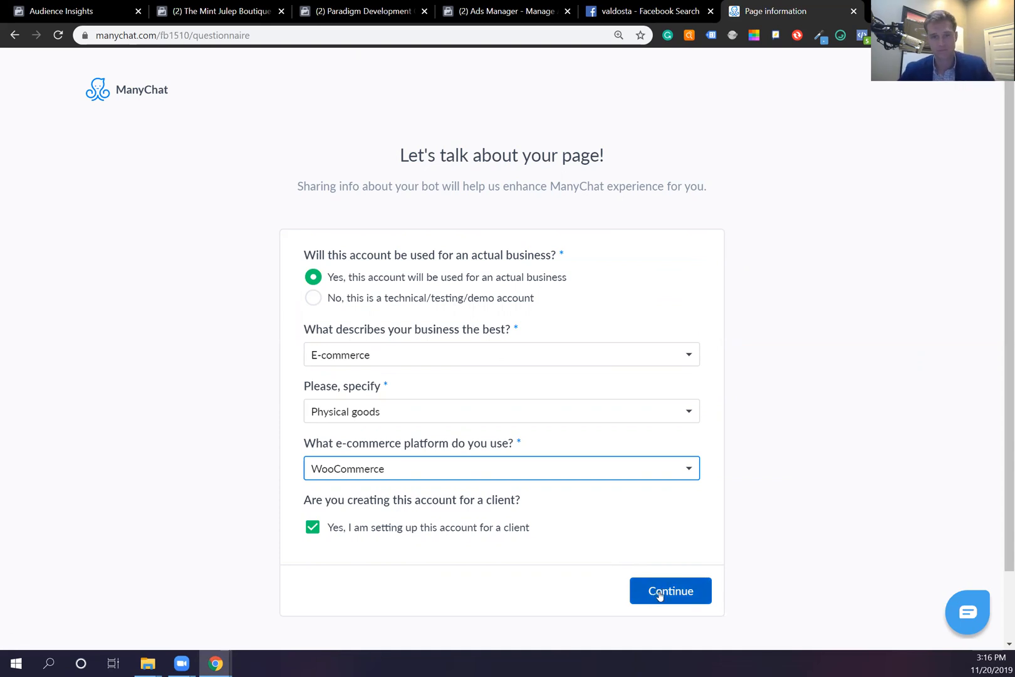
- Review the business type options, keep E-commerce and submit the questionnaire
{"action": "left_click", "coordinate": [473, 352]}
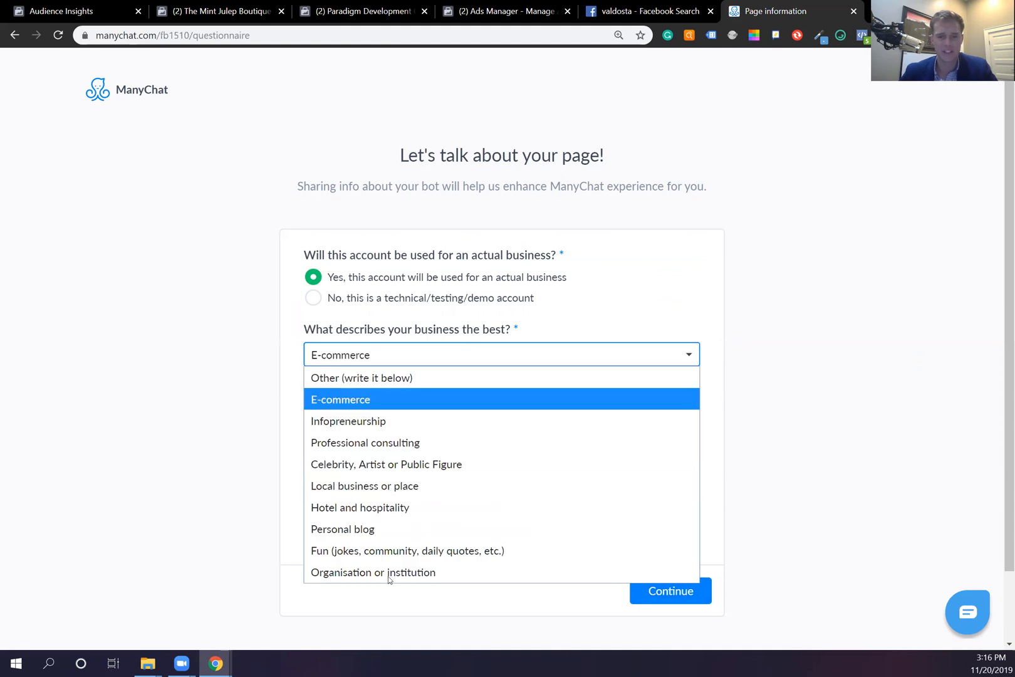
{"action": "left_click", "coordinate": [375, 399]}
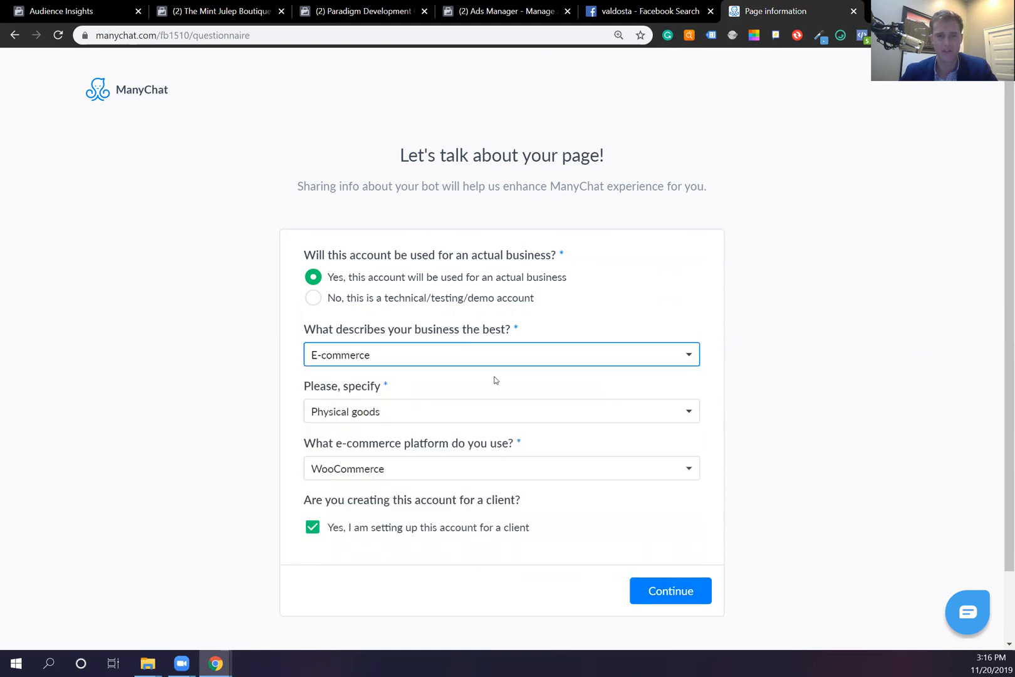
{"action": "left_click", "coordinate": [490, 360]}
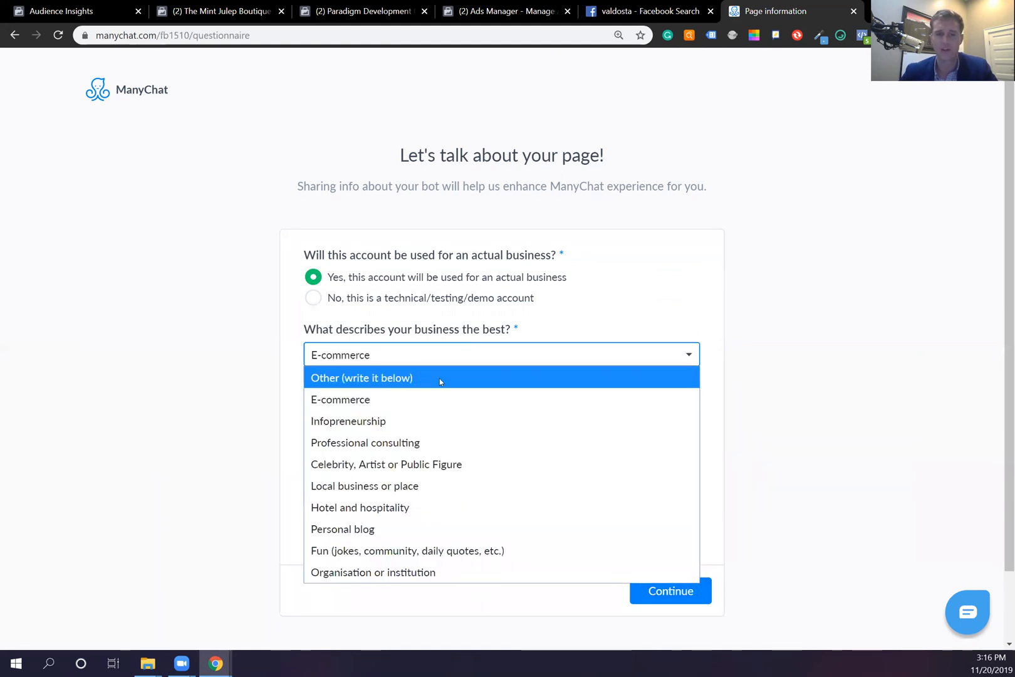
{"action": "left_click", "coordinate": [466, 358]}
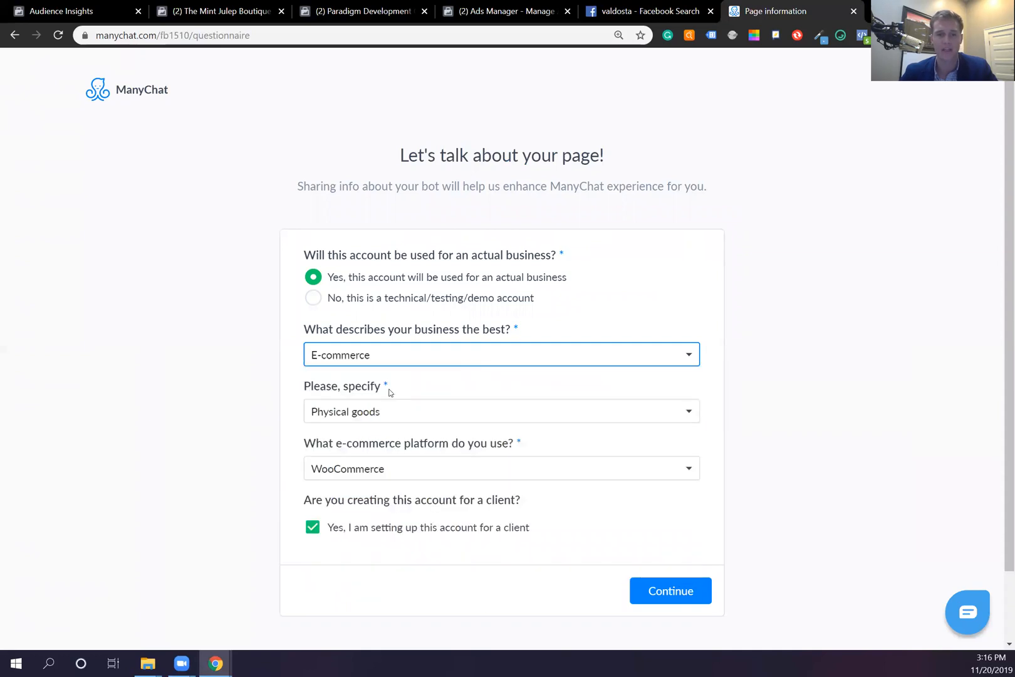
{"action": "left_click", "coordinate": [650, 592]}
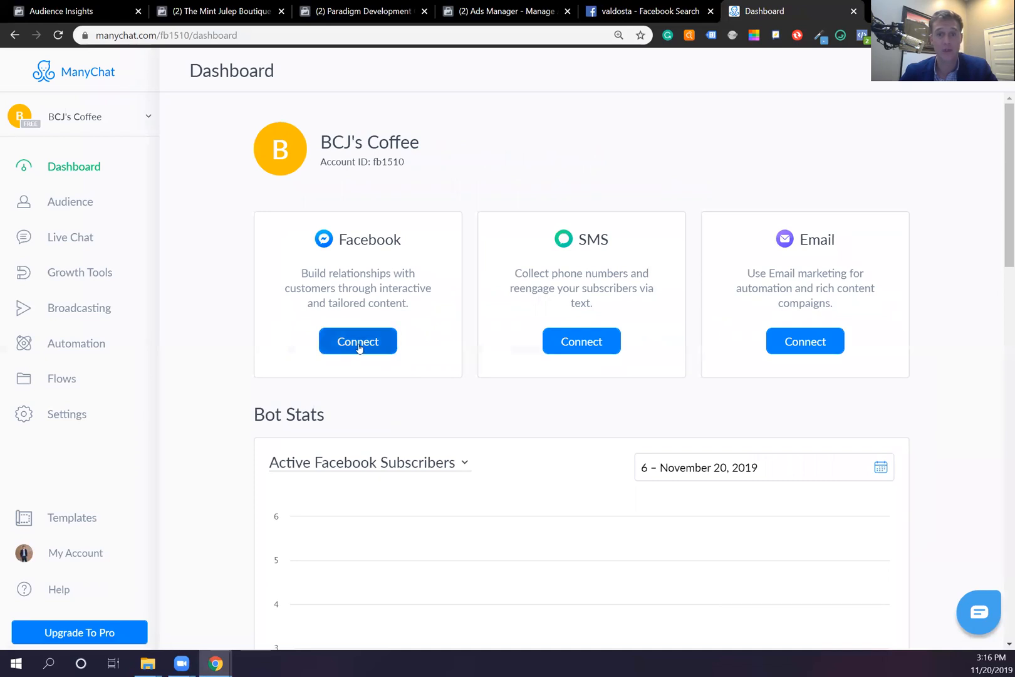
- Connect the Blue Collar Joe Coffee Co. Facebook page to the new account
{"action": "left_click", "coordinate": [359, 347]}
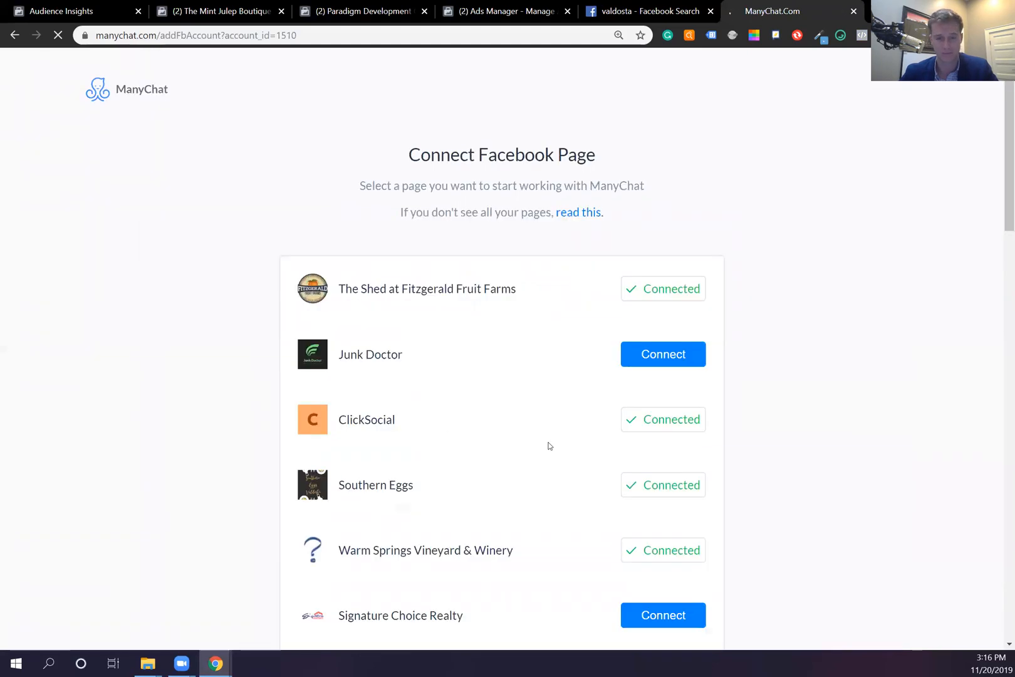
{"action": "scroll", "coordinate": [546, 444], "scroll_direction": "down", "scroll_amount": 4}
{"action": "scroll", "coordinate": [555, 438], "scroll_direction": "down", "scroll_amount": 1}
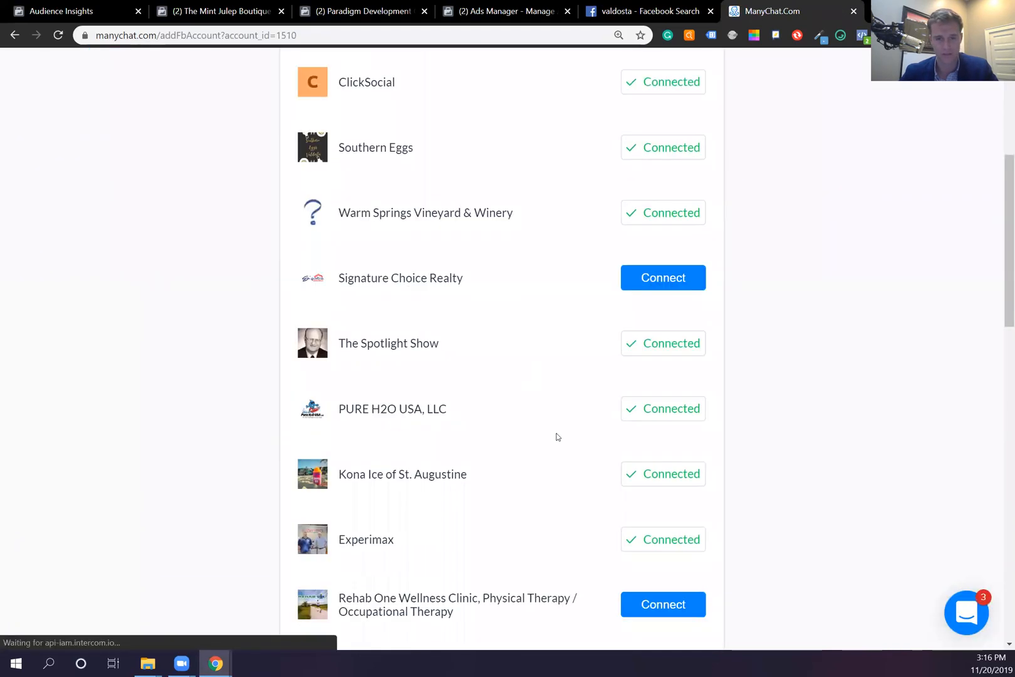
{"action": "scroll", "coordinate": [557, 436], "scroll_direction": "down", "scroll_amount": 11}
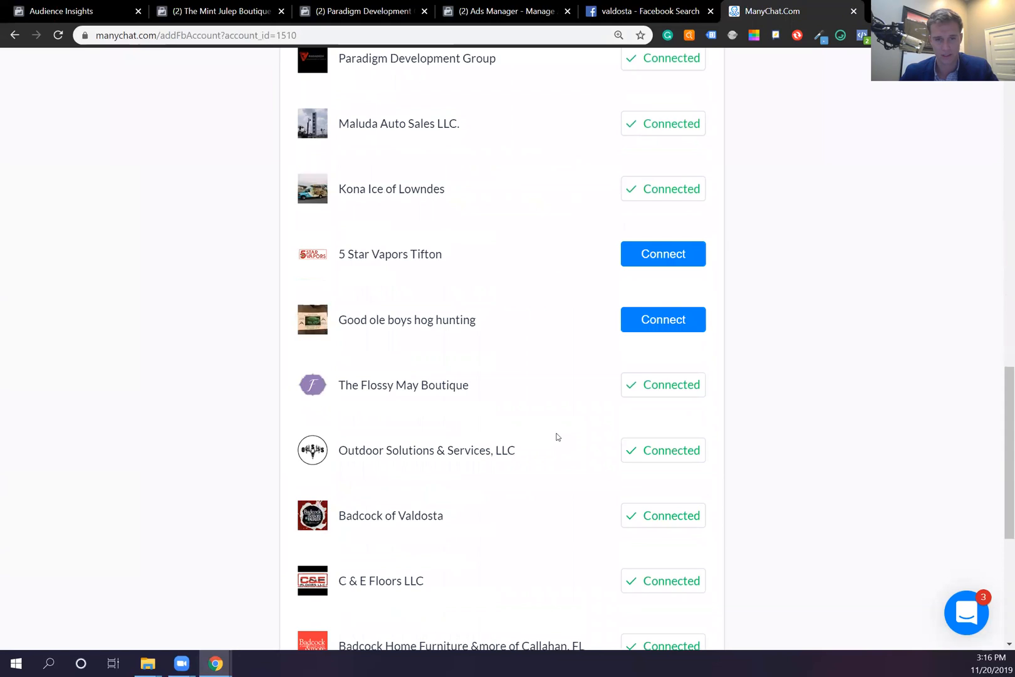
{"action": "scroll", "coordinate": [557, 436], "scroll_direction": "down", "scroll_amount": 5}
{"action": "left_click", "coordinate": [663, 440]}
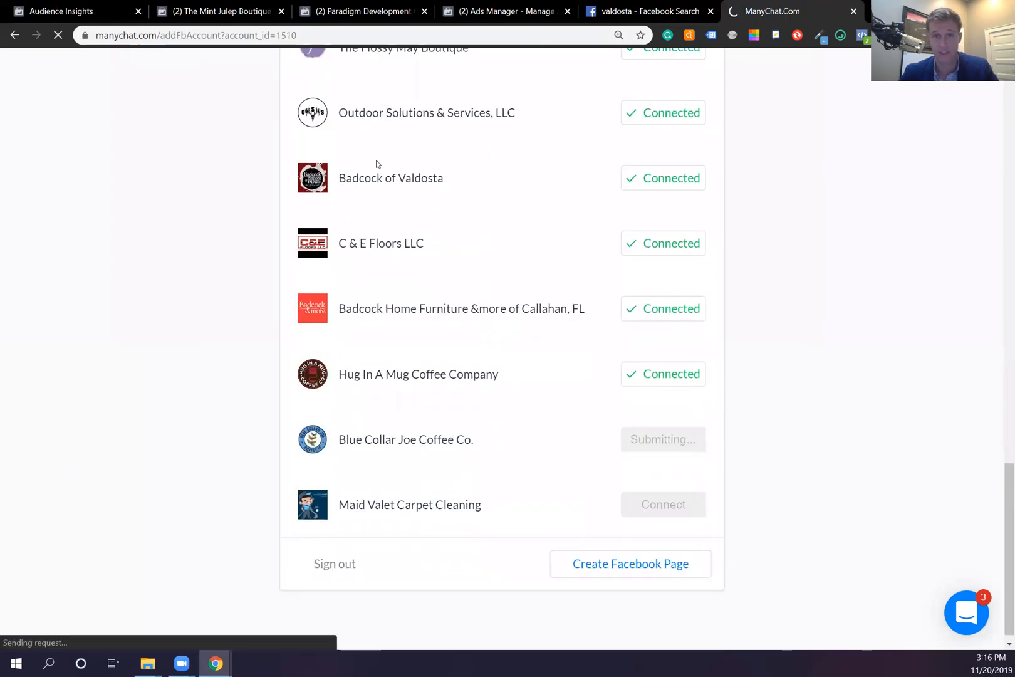
{"action": "scroll", "coordinate": [487, 406], "scroll_direction": "up", "scroll_amount": 9}
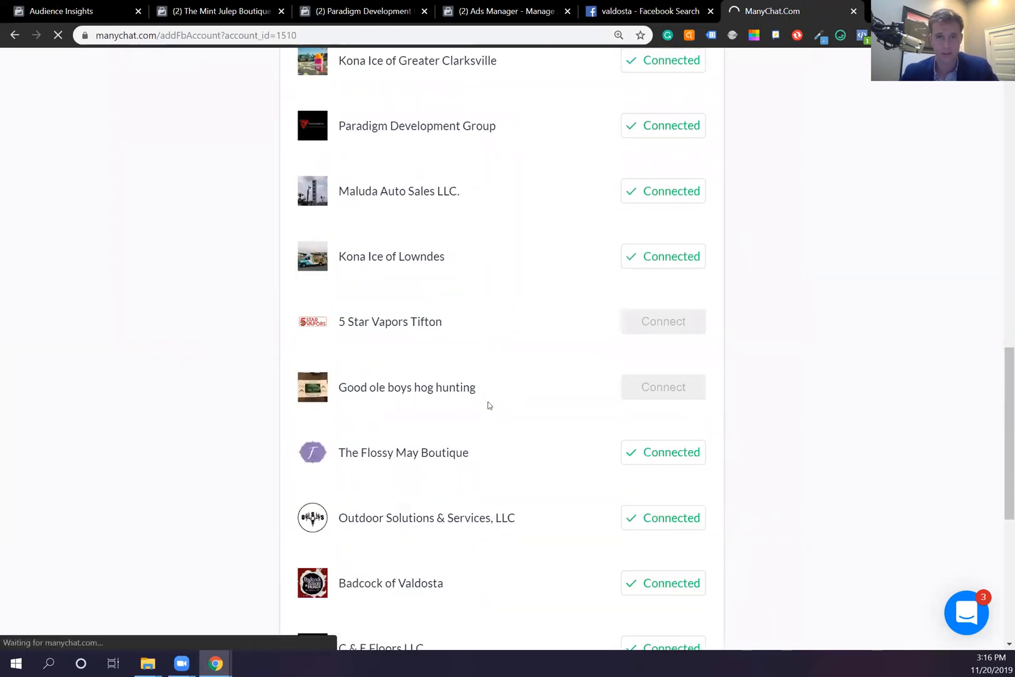
{"action": "scroll", "coordinate": [489, 401], "scroll_direction": "up", "scroll_amount": 13}
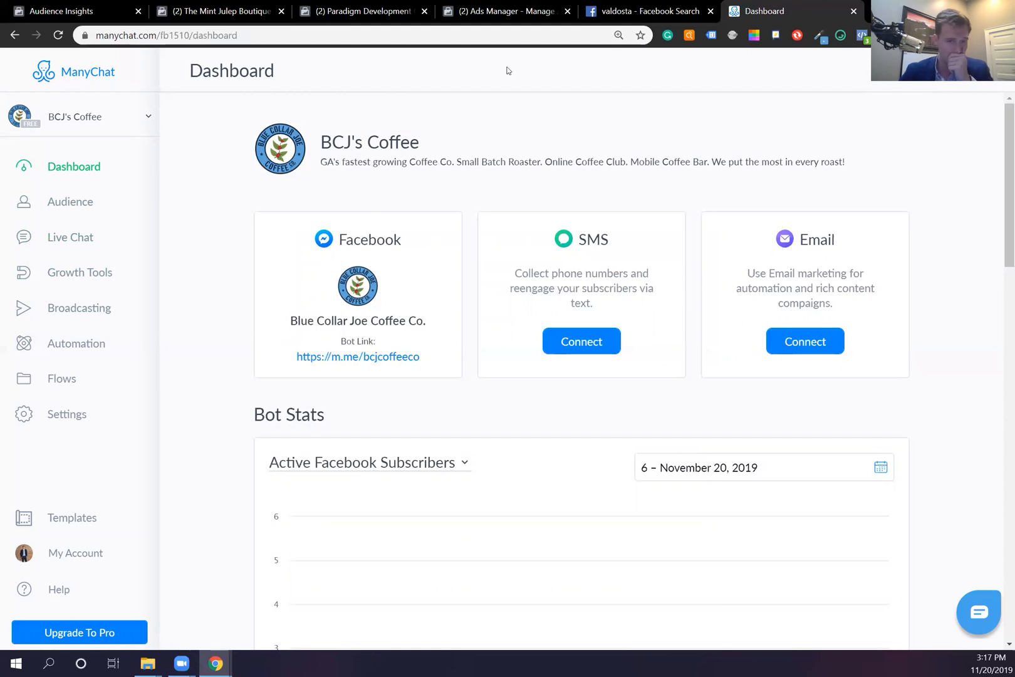
- Create a new flow named GIVEAWAY in the Flows folder
{"action": "left_click", "coordinate": [63, 379]}
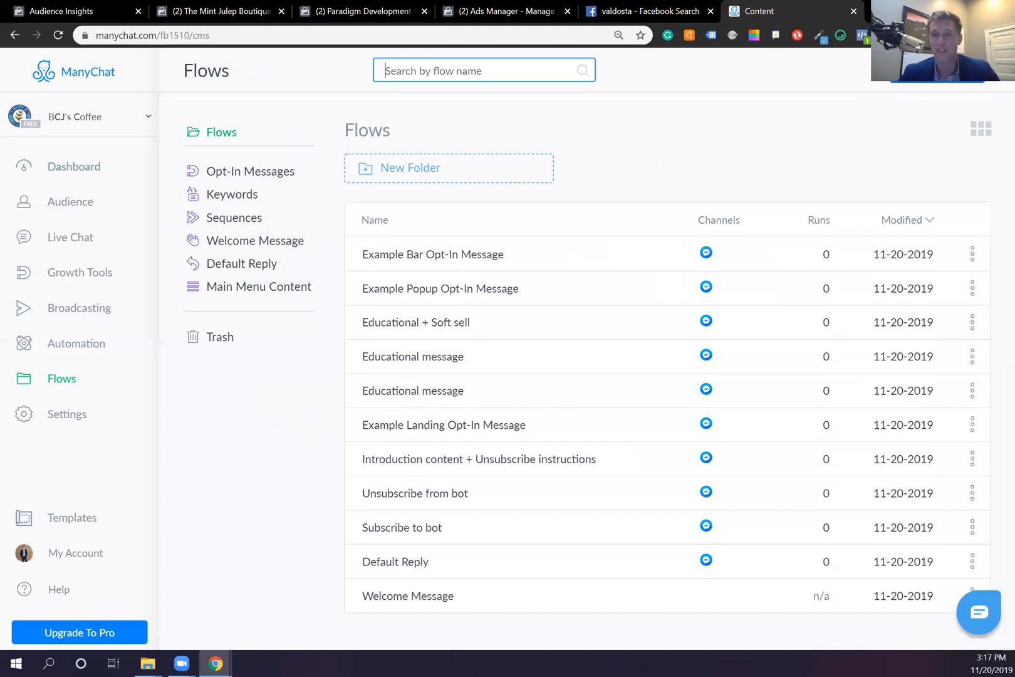
{"action": "left_click", "coordinate": [937, 69]}
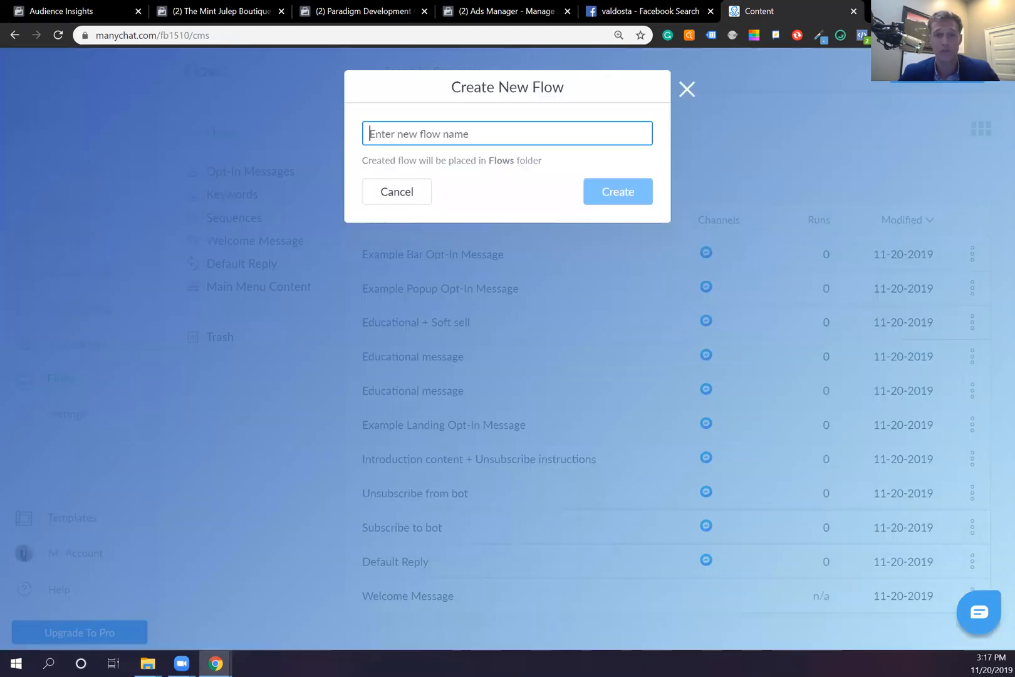
{"action": "type", "text": "GI"}
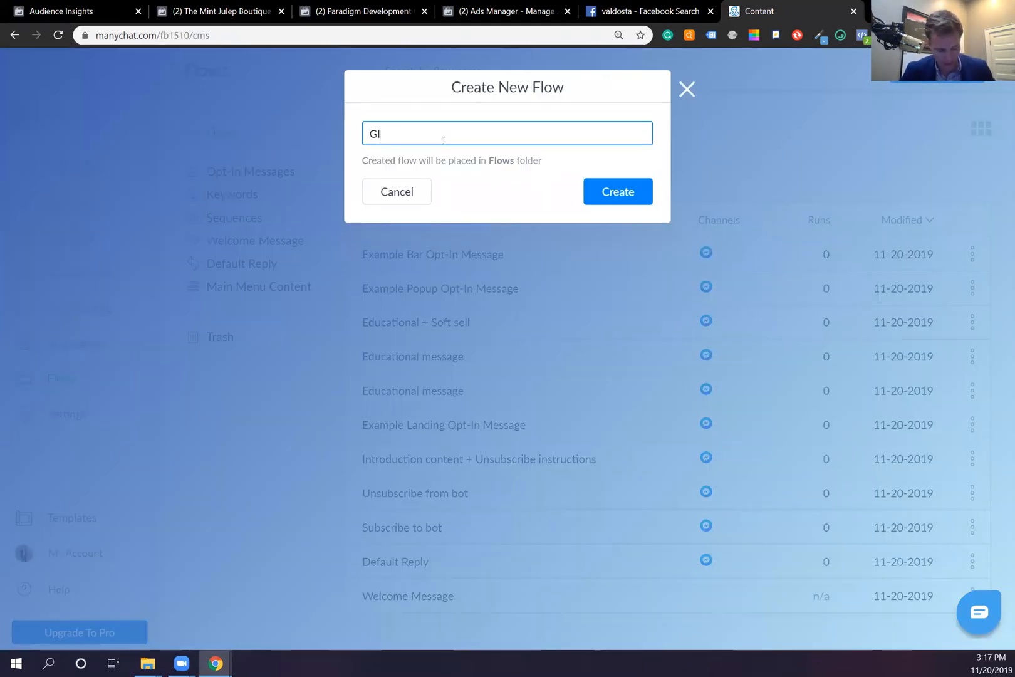
{"action": "type", "text": "VEAWAY"}
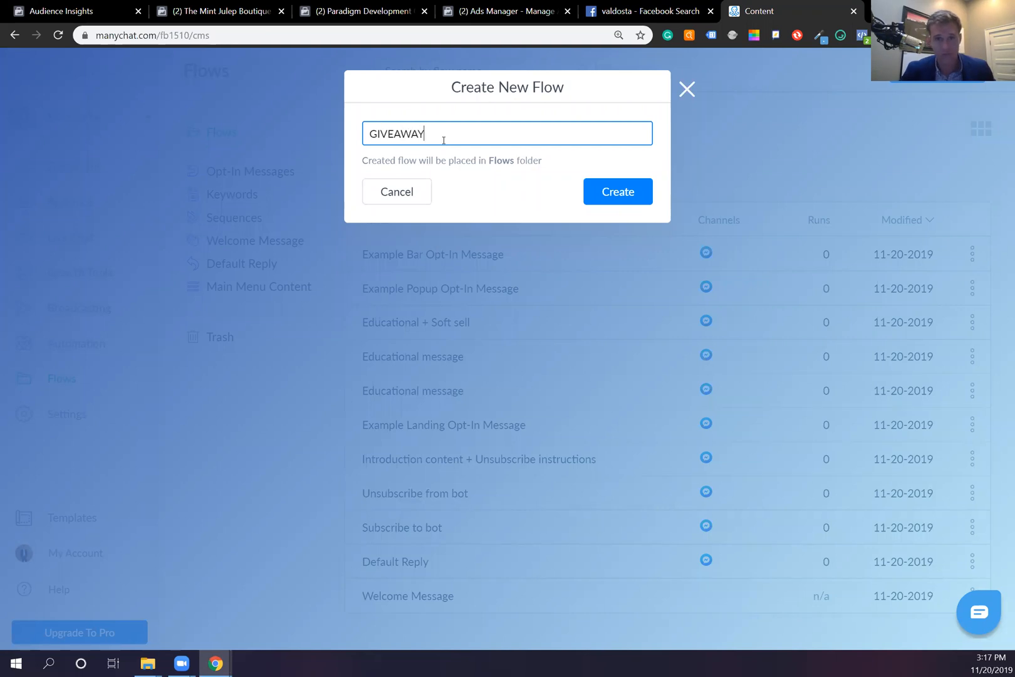
{"action": "left_click", "coordinate": [612, 182]}
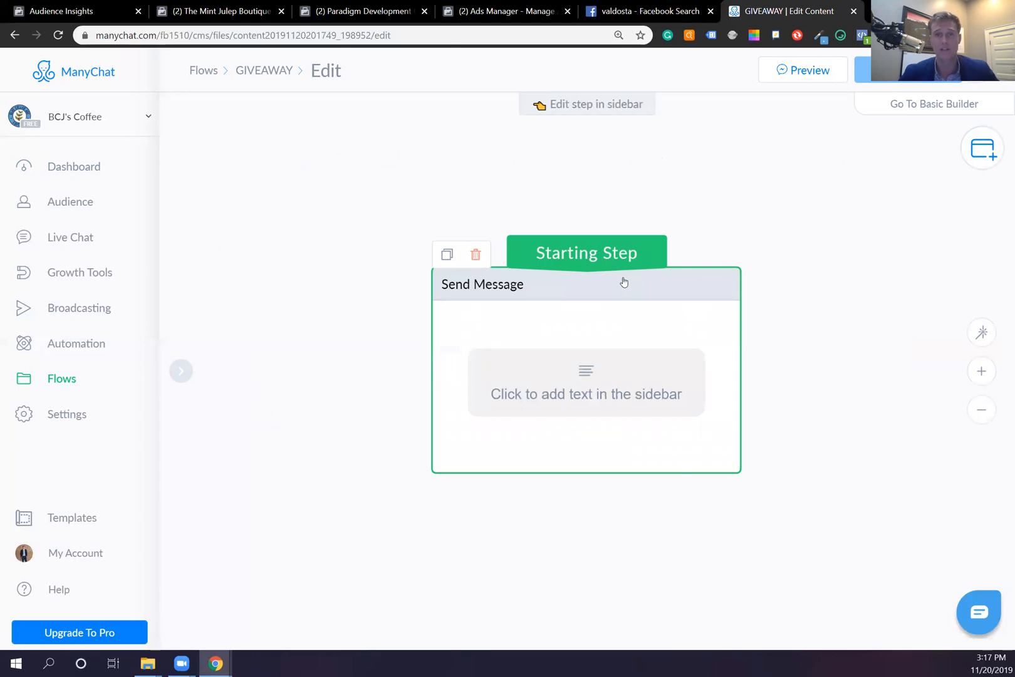
- Replace the empty text block in the starting Send Message step with a User Input block
{"action": "left_click", "coordinate": [600, 342]}
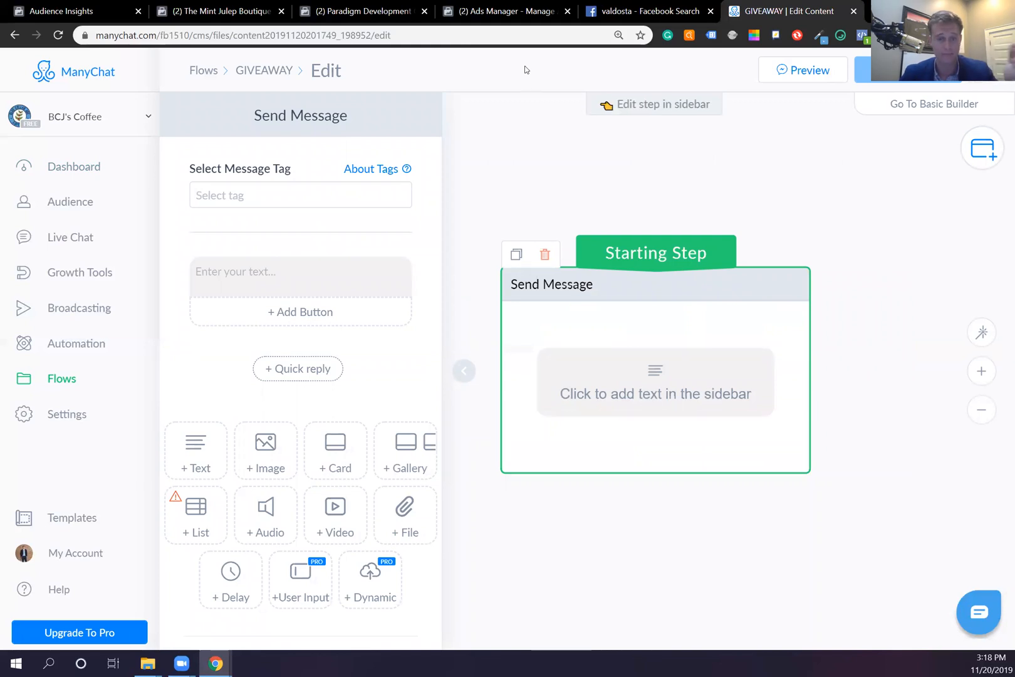
{"action": "left_click", "coordinate": [273, 279]}
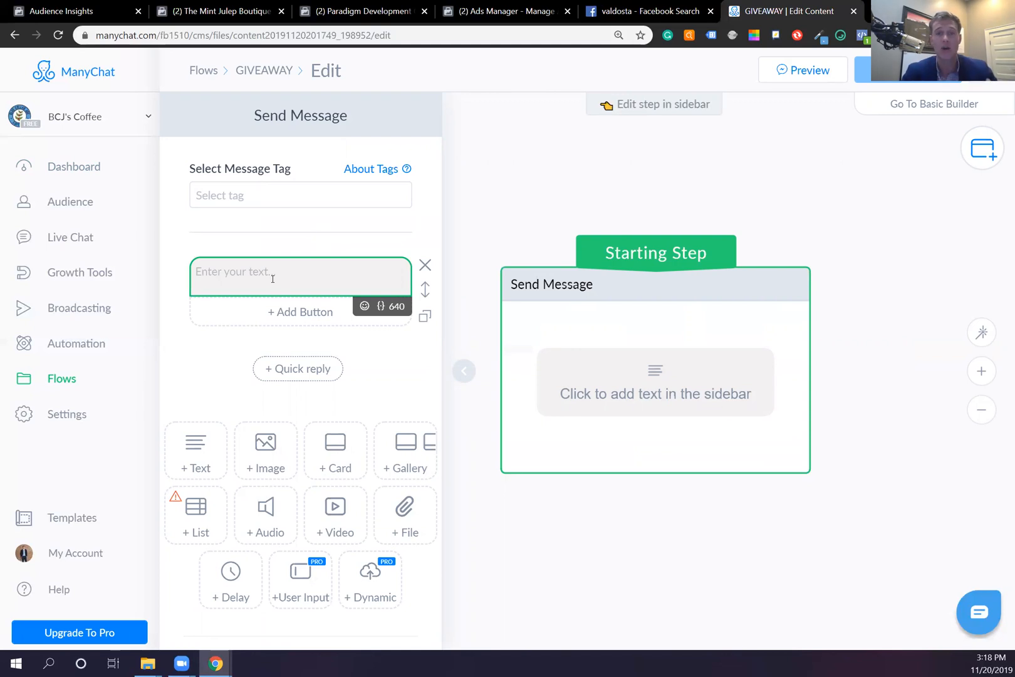
{"action": "left_click", "coordinate": [425, 267]}
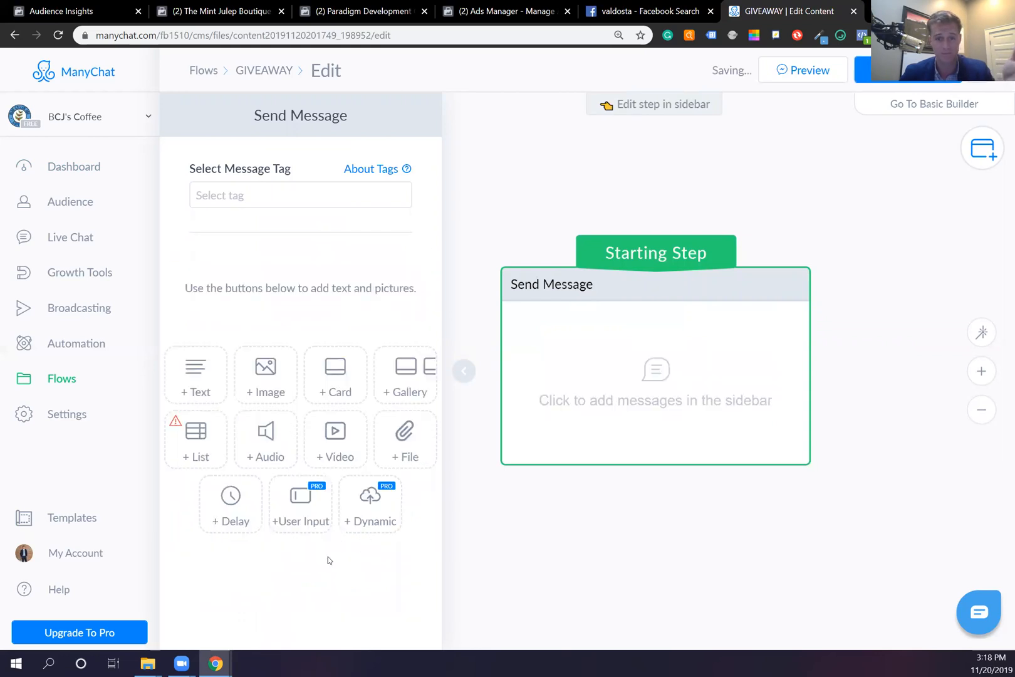
{"action": "left_click", "coordinate": [313, 524]}
- Begin the question with "Congrats" followed by the First Name variable, using "there" as its fallback
{"action": "left_click", "coordinate": [343, 288]}
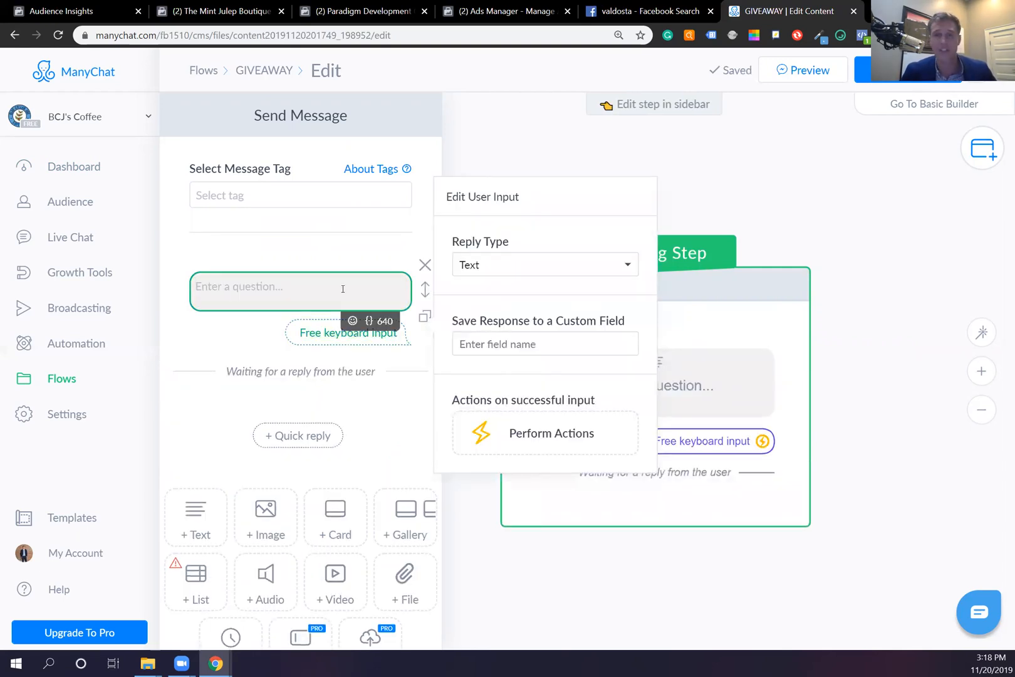
{"action": "type", "text": "Congrat"}
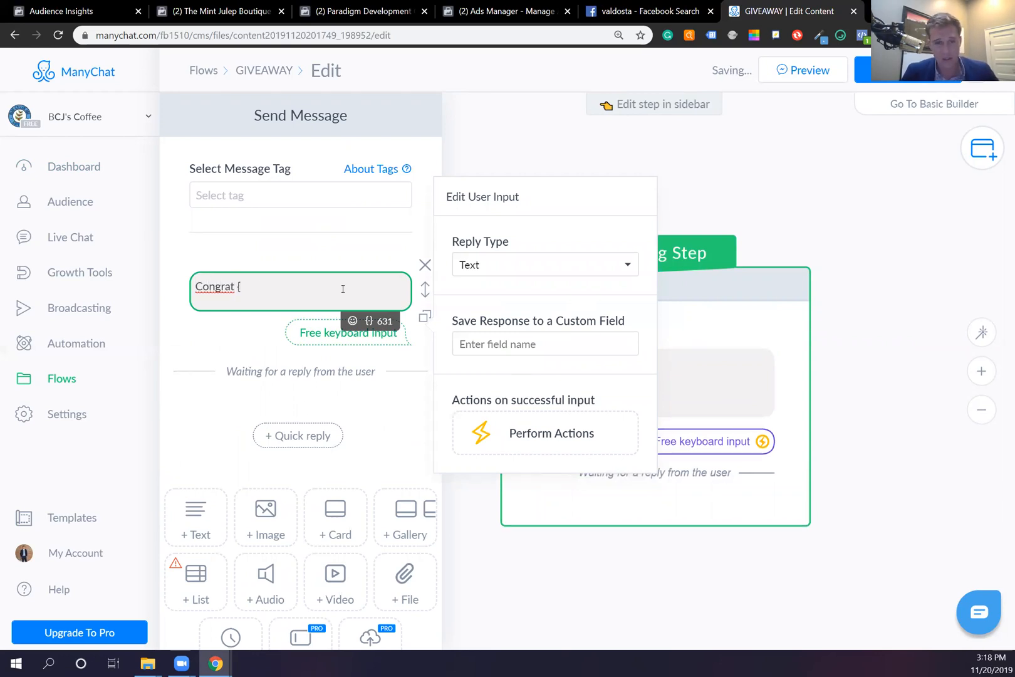
{"action": "type", "text": " {{"}
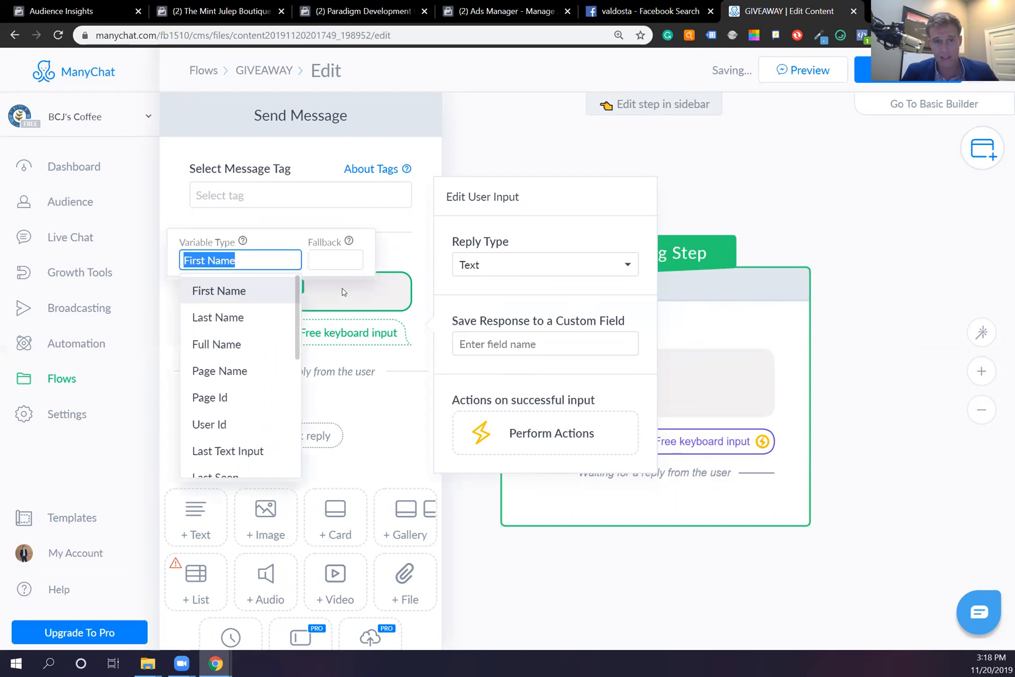
{"action": "left_click", "coordinate": [245, 293]}
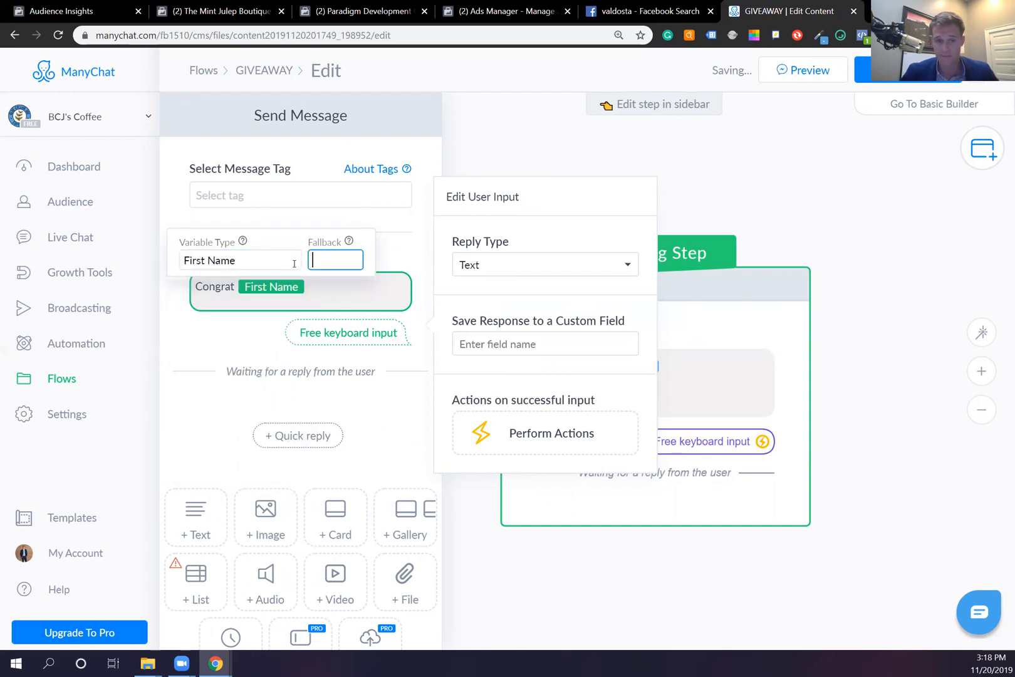
{"action": "type", "text": "there"}
{"action": "key", "text": "Return"}
{"action": "right_click", "coordinate": [227, 287]}
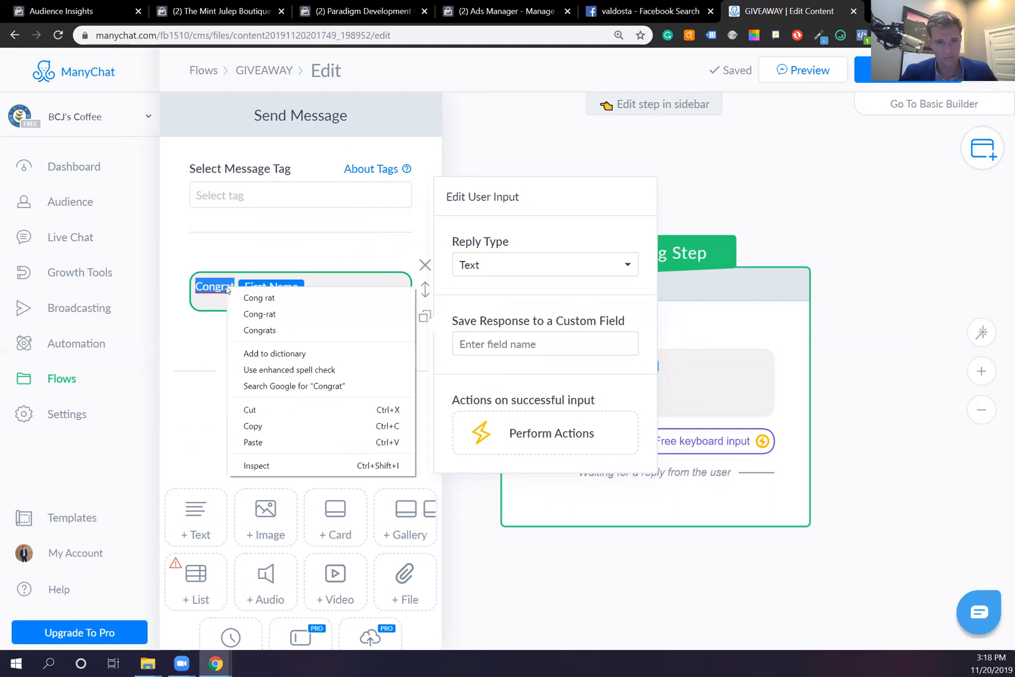
{"action": "left_click", "coordinate": [257, 331]}
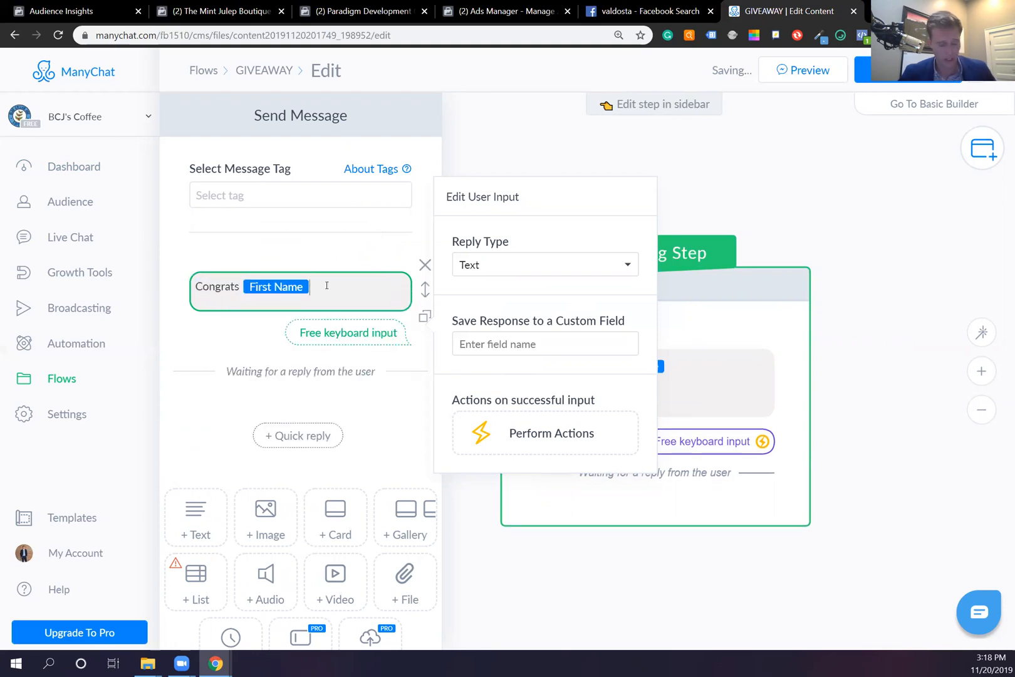
- End the greeting with an exclamation mark and add, after a blank line, "We just need to grab your email to complete the giveaway process"
{"action": "key", "text": "Return"}
{"action": "key", "text": "Return"}
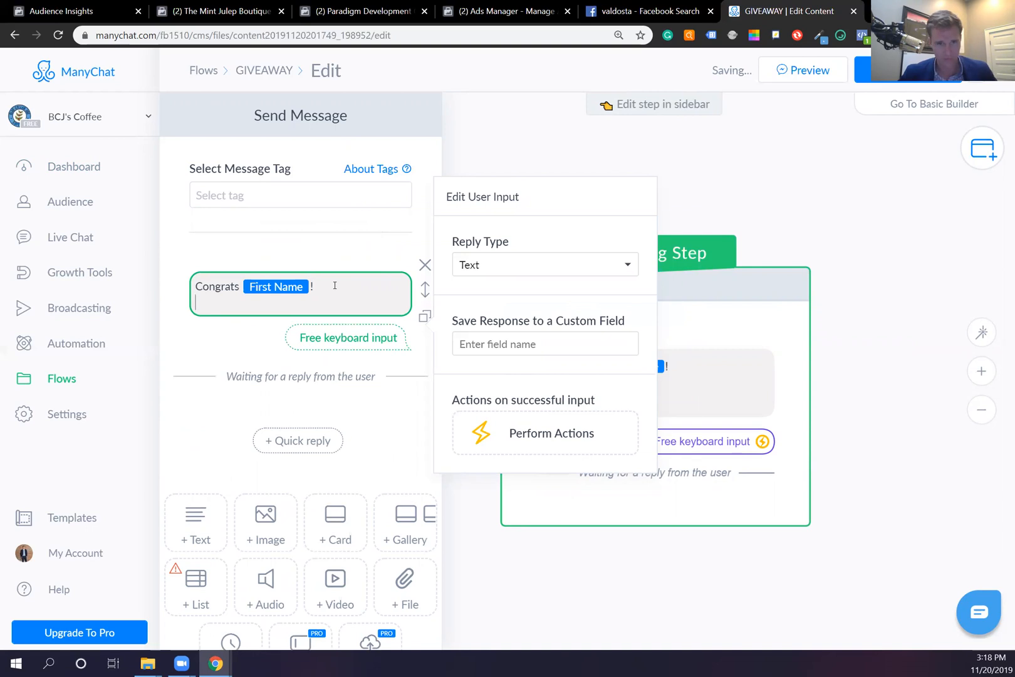
{"action": "type", "text": "We just"}
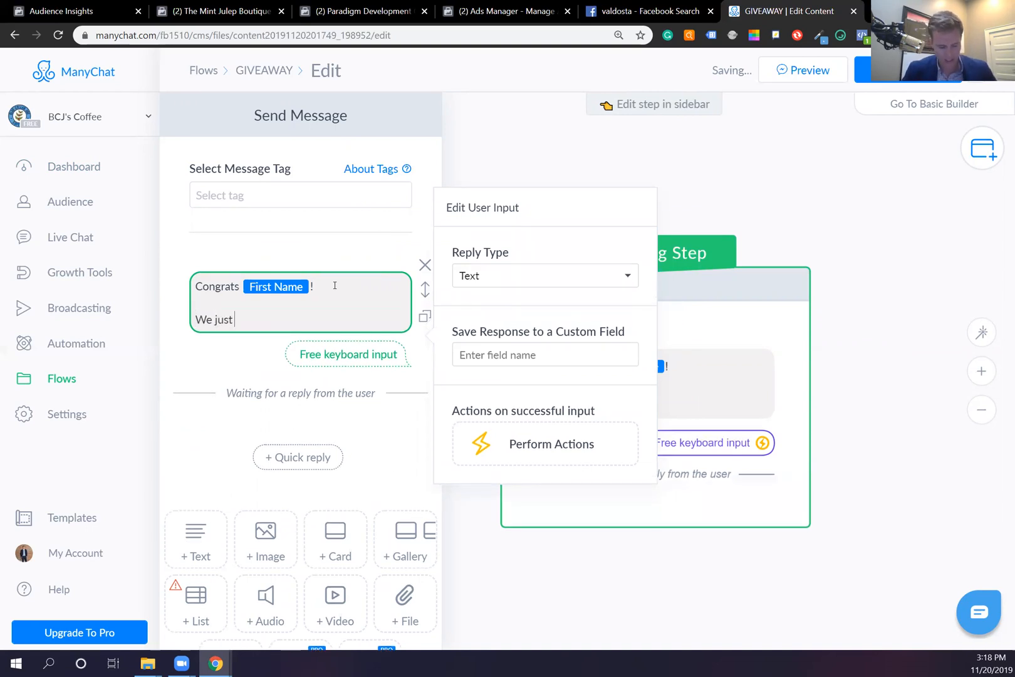
{"action": "type", "text": " need to grab your email t"}
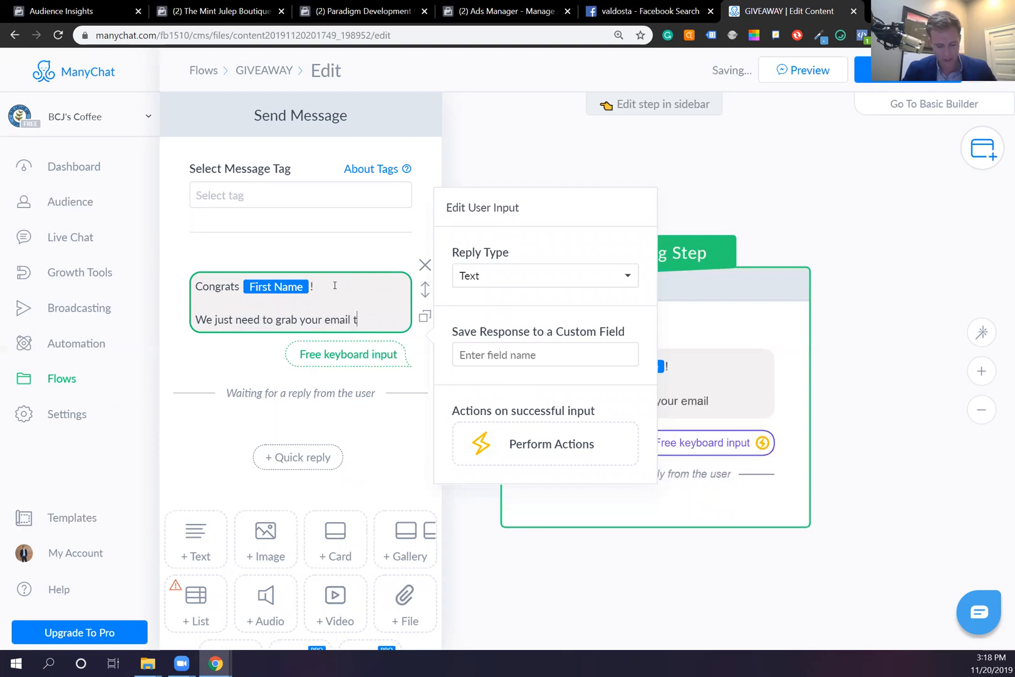
{"action": "type", "text": "o complete the"}
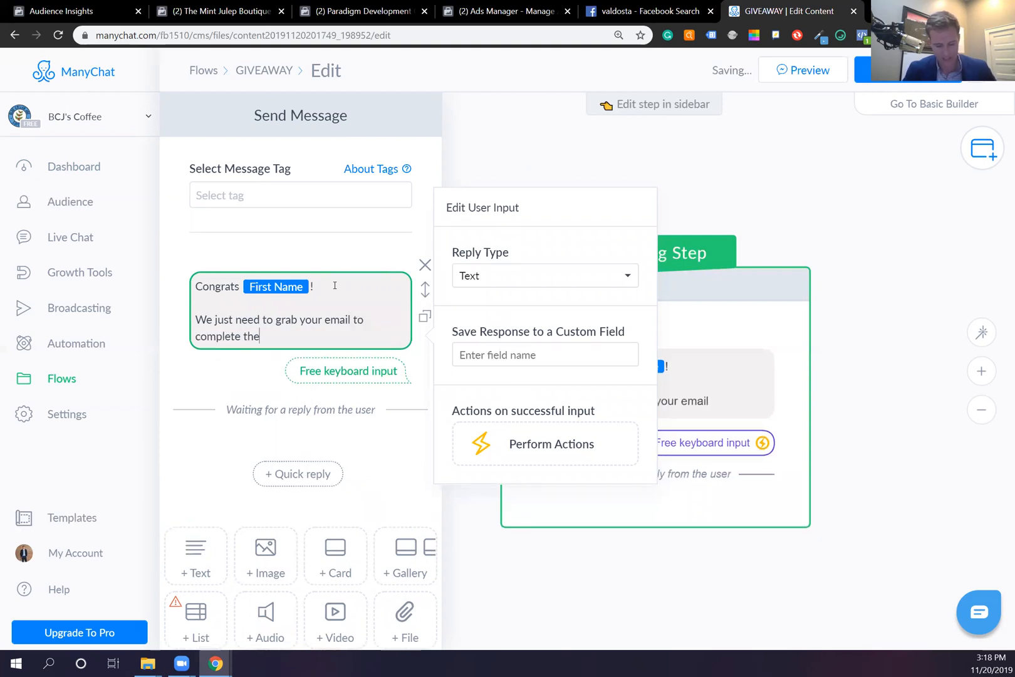
{"action": "type", "text": " giveaway"}
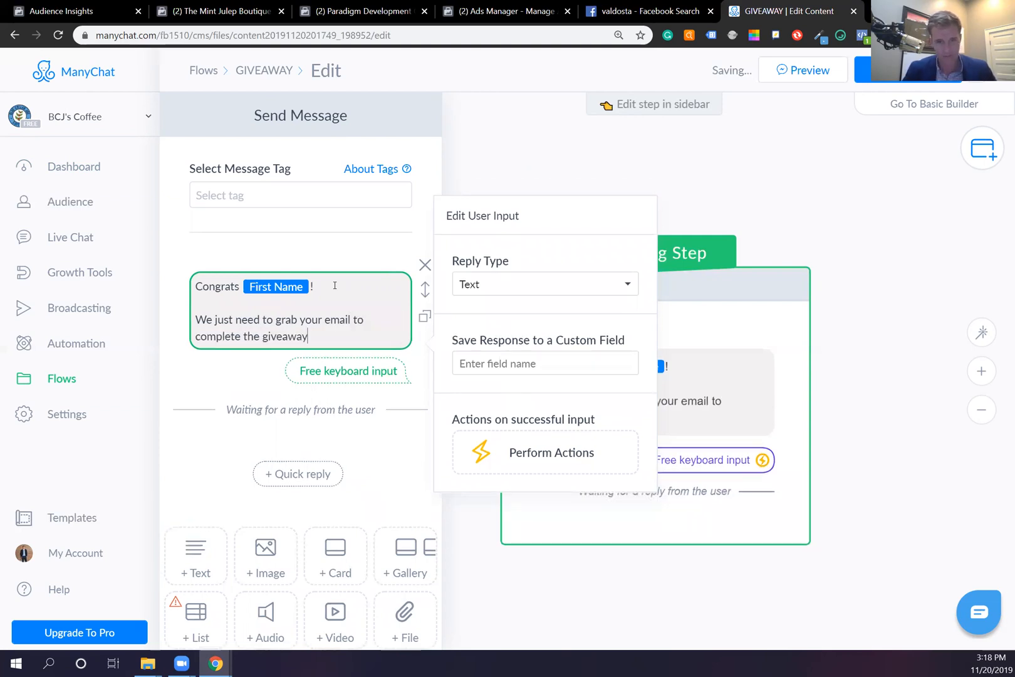
{"action": "type", "text": " proces"}
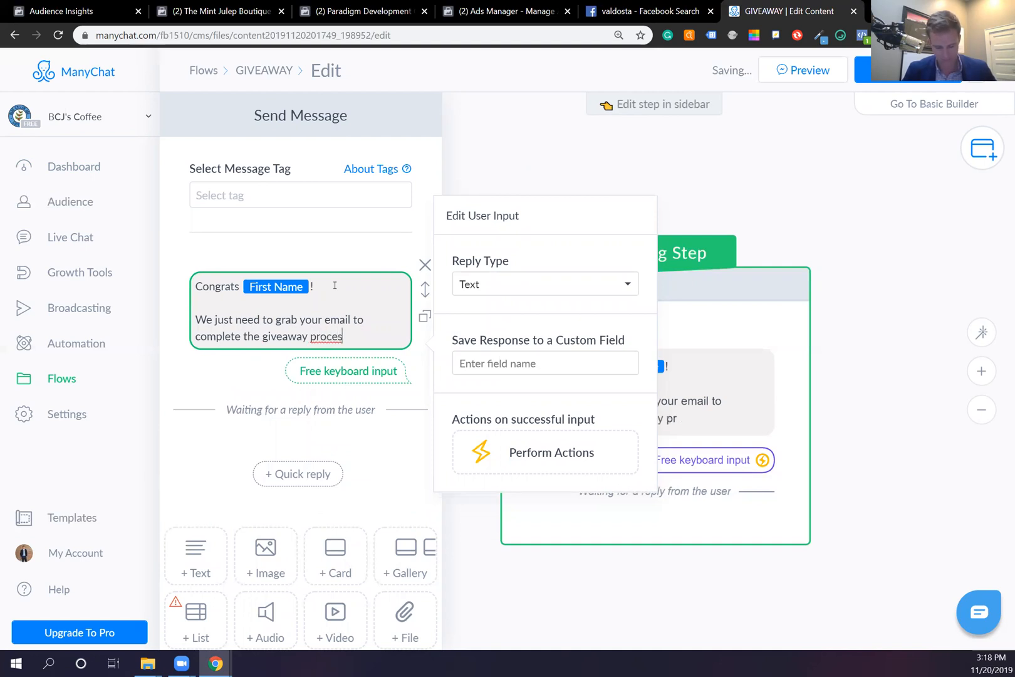
- Finish the question text with "Please tap the email below or simply type the best email for you!"
{"action": "type", "text": "s. Please tap the emai"}
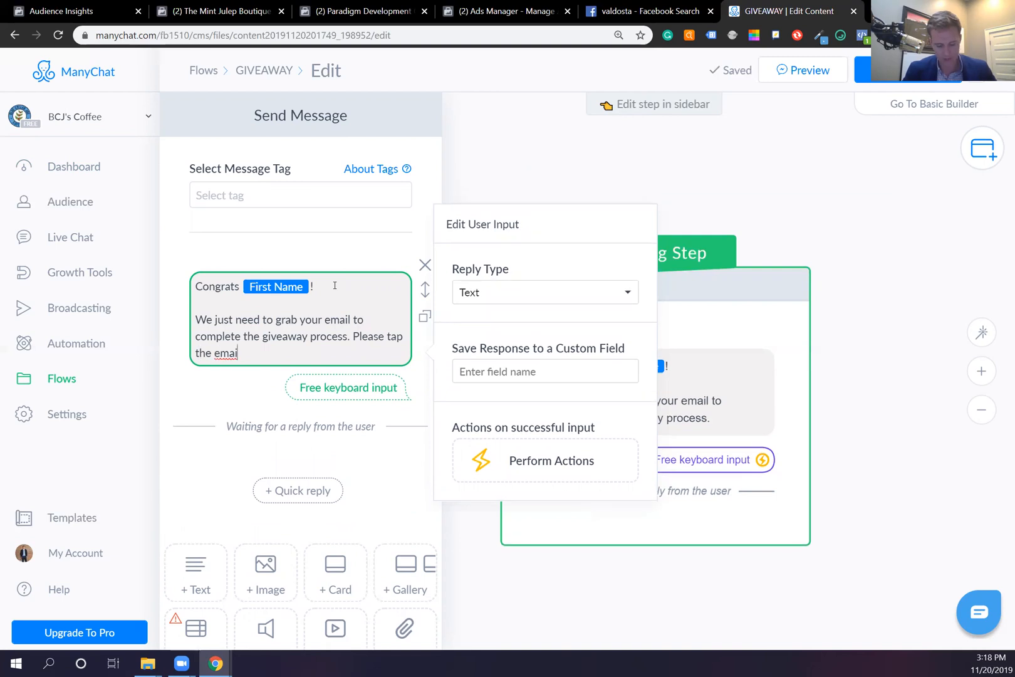
{"action": "type", "text": "l below or simply ty"}
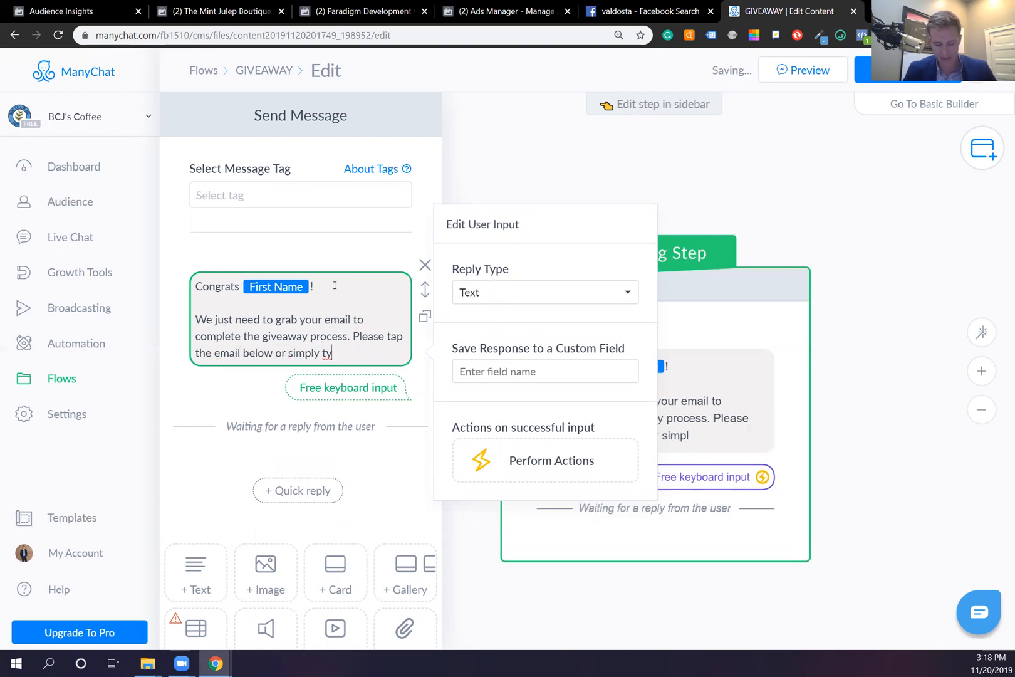
{"action": "type", "text": "pe the best email for you!"}
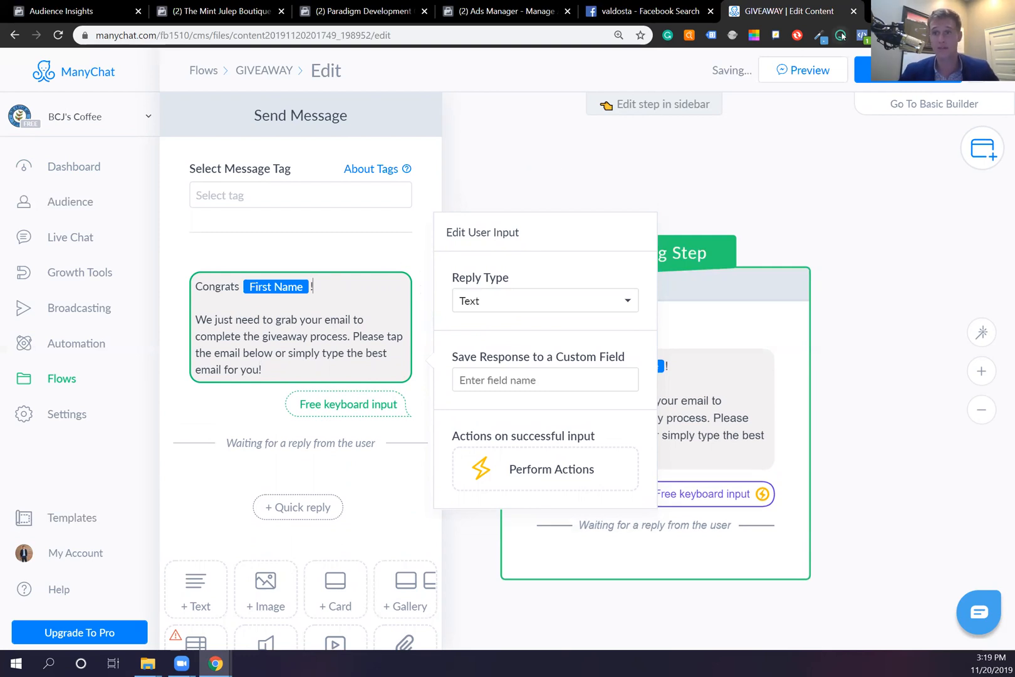
- Insert a smiling emoji after the greeting and a pointing-down emoji at the end of the question
{"action": "left_click", "coordinate": [784, 74]}
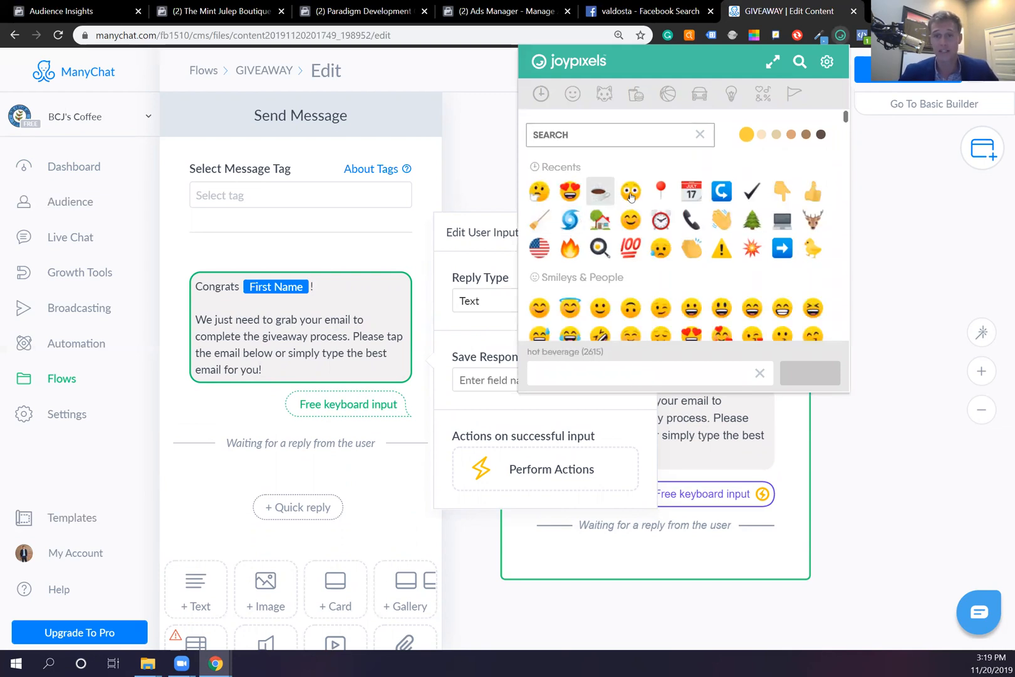
{"action": "left_click", "coordinate": [630, 220]}
{"action": "left_click", "coordinate": [312, 287]}
{"action": "type", "text": "😊"}
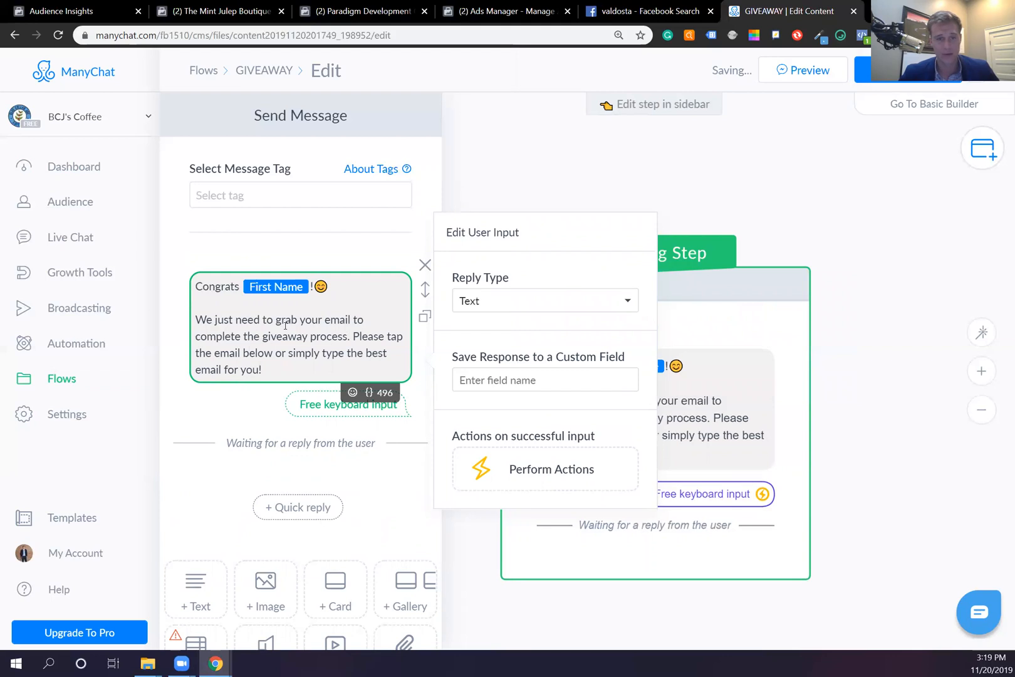
{"action": "left_click", "coordinate": [840, 35]}
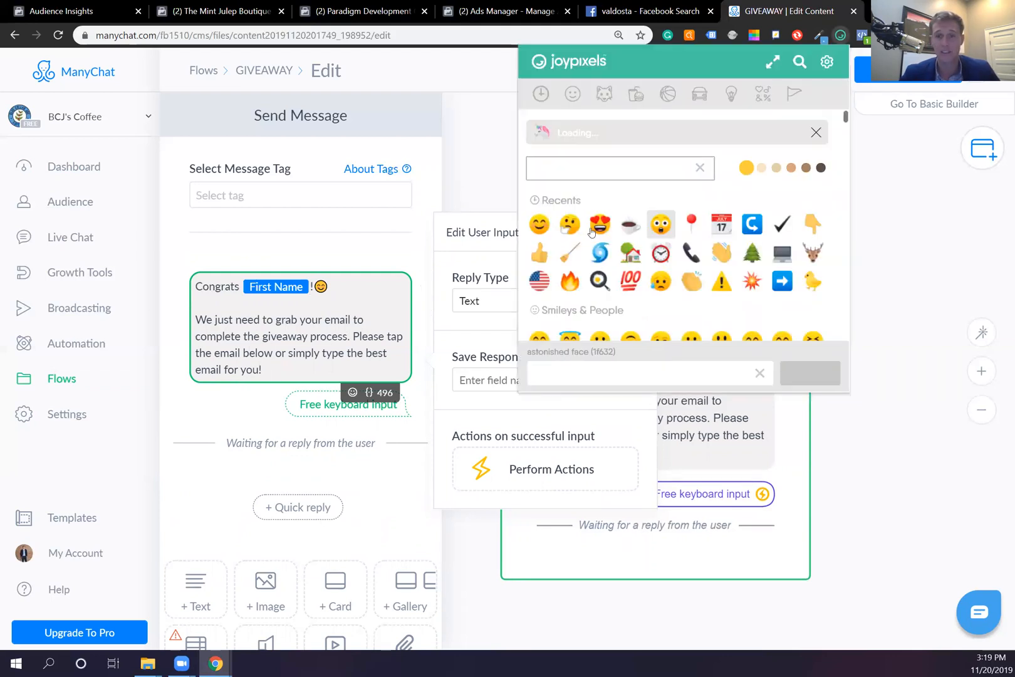
{"action": "key", "text": "Return"}
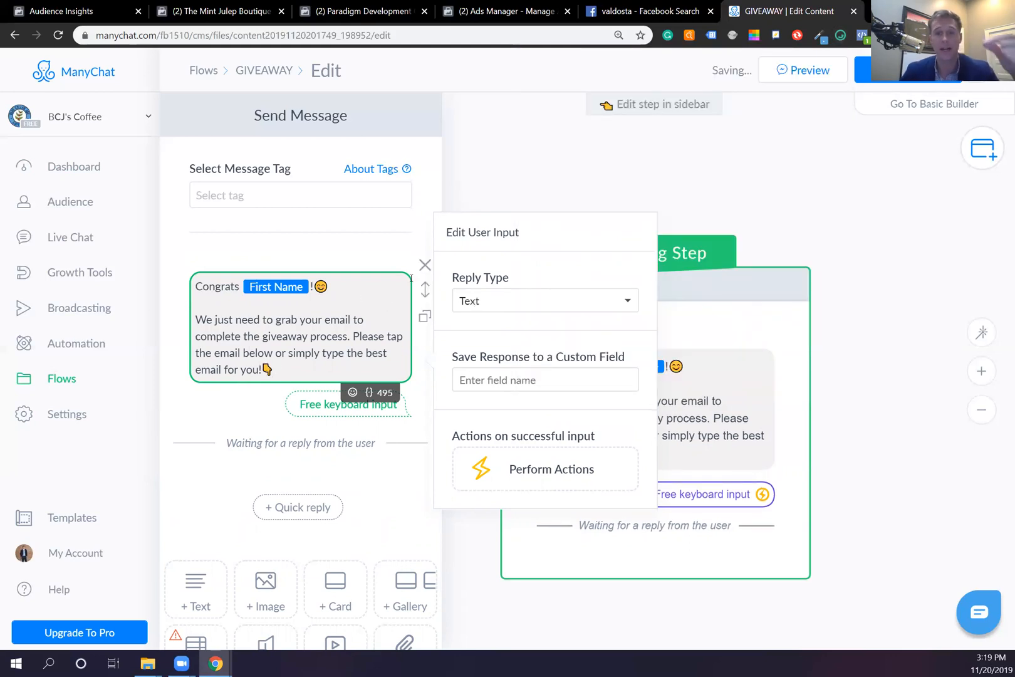
- Set the reply type to Email and save the response to a new custom field named emailGiveaway
{"action": "left_click", "coordinate": [538, 300]}
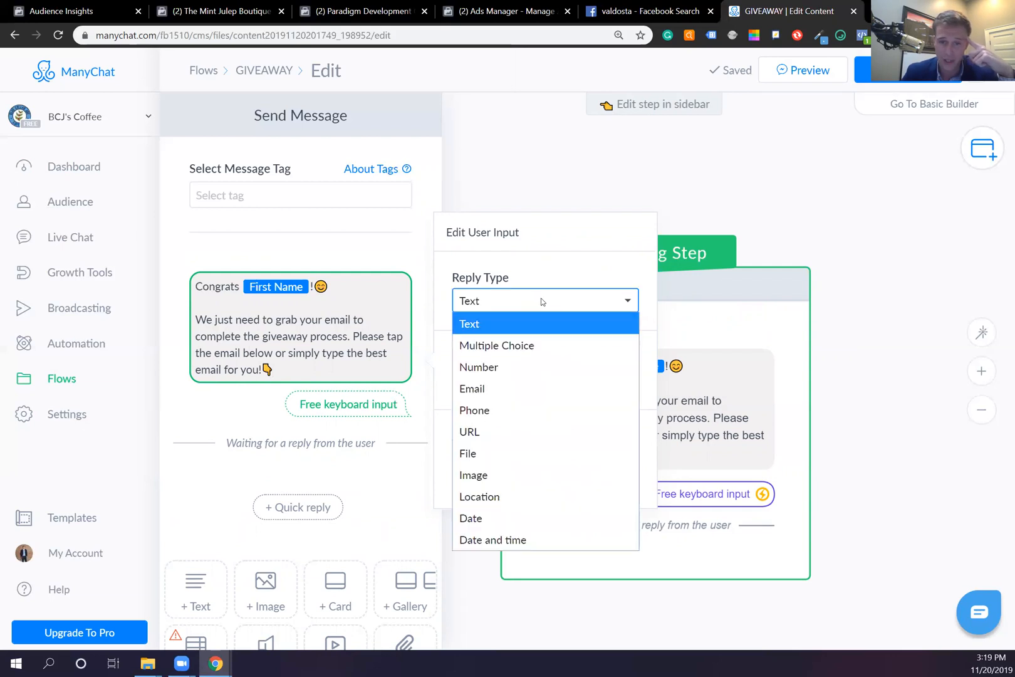
{"action": "left_click", "coordinate": [518, 388]}
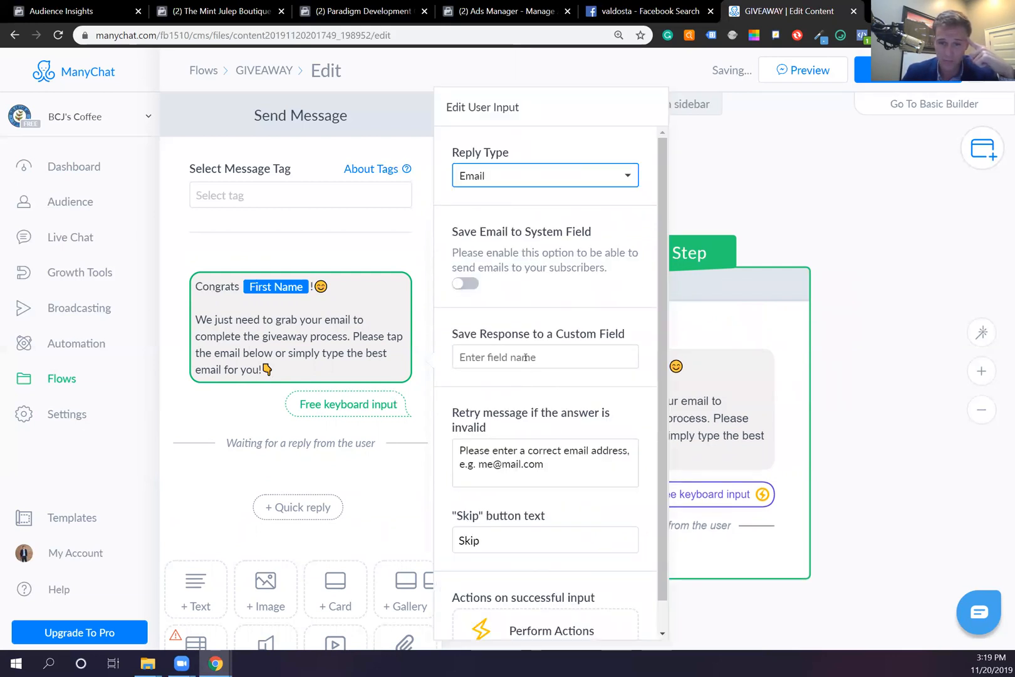
{"action": "left_click", "coordinate": [526, 357]}
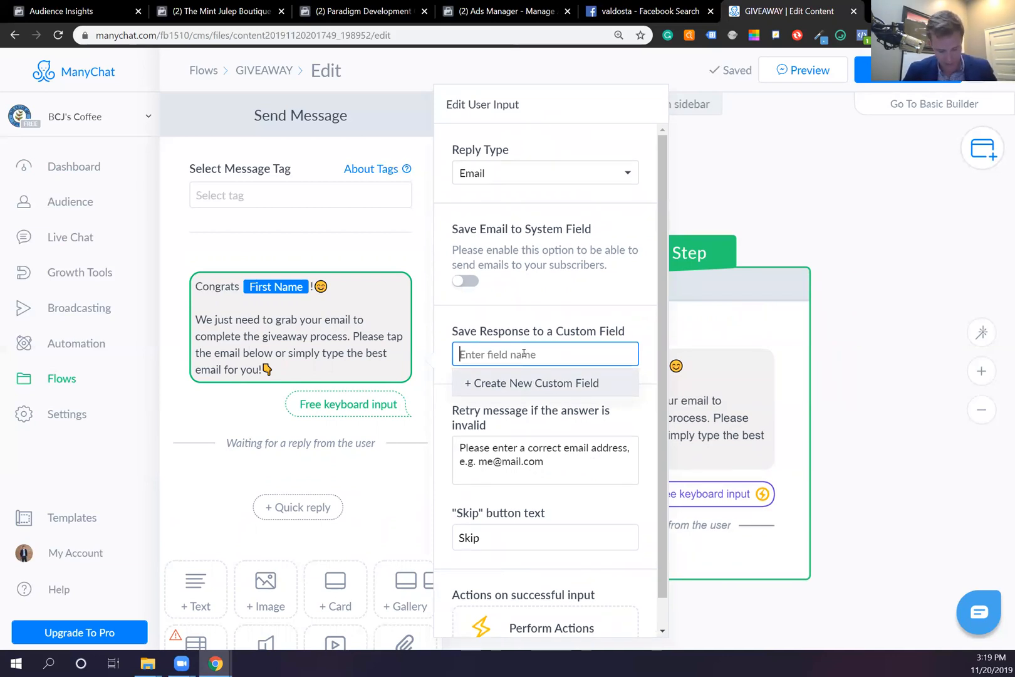
{"action": "type", "text": "email"}
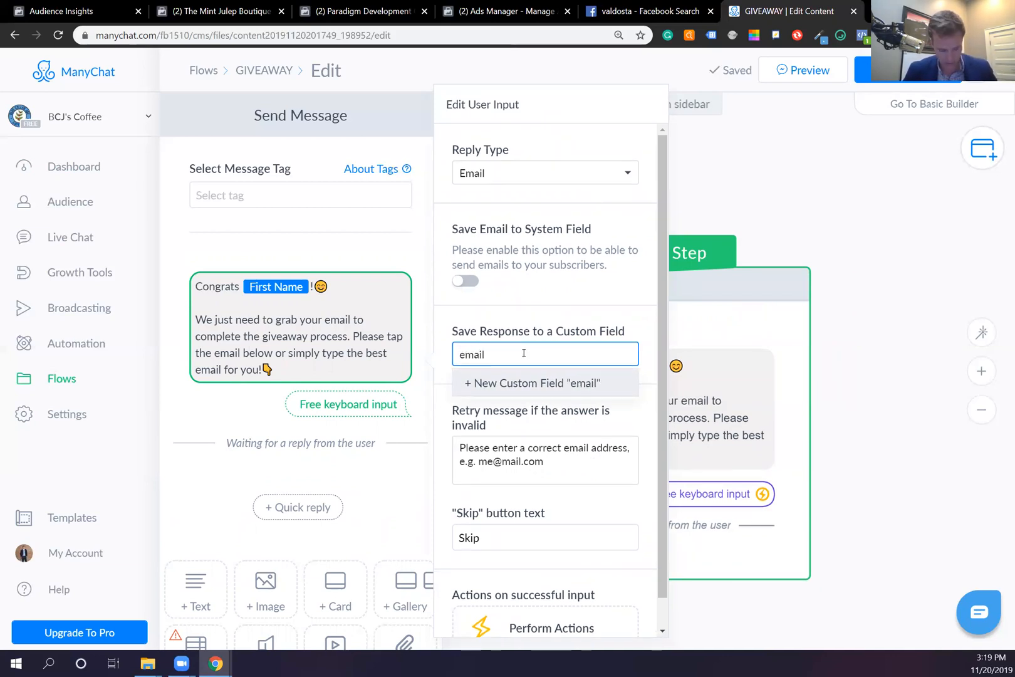
{"action": "type", "text": "Givaway"}
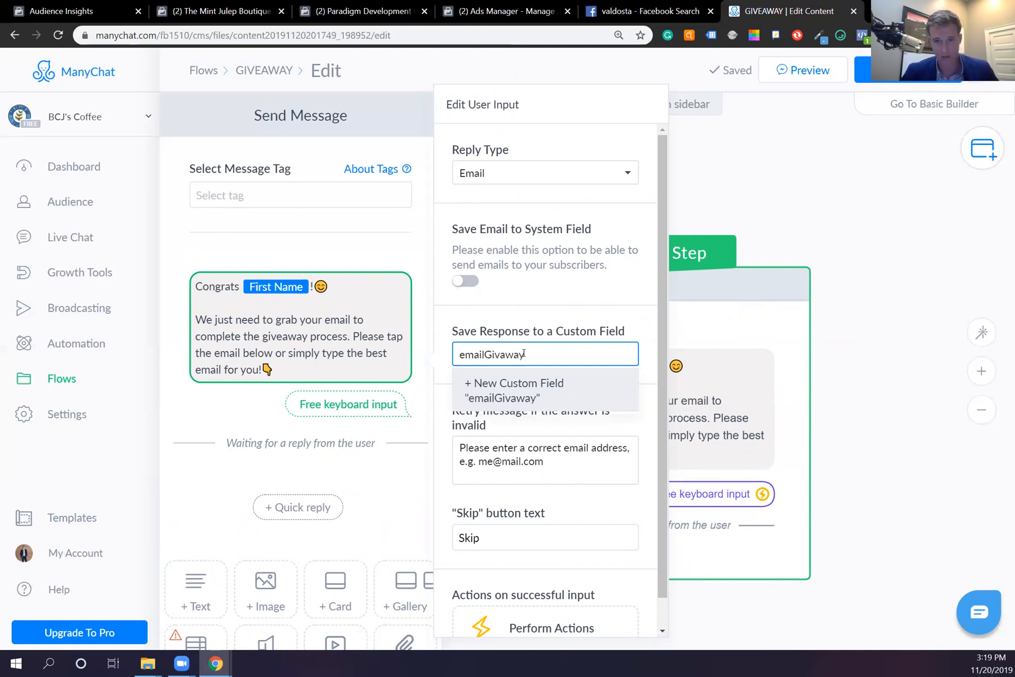
{"action": "left_click", "coordinate": [501, 355]}
{"action": "type", "text": "e"}
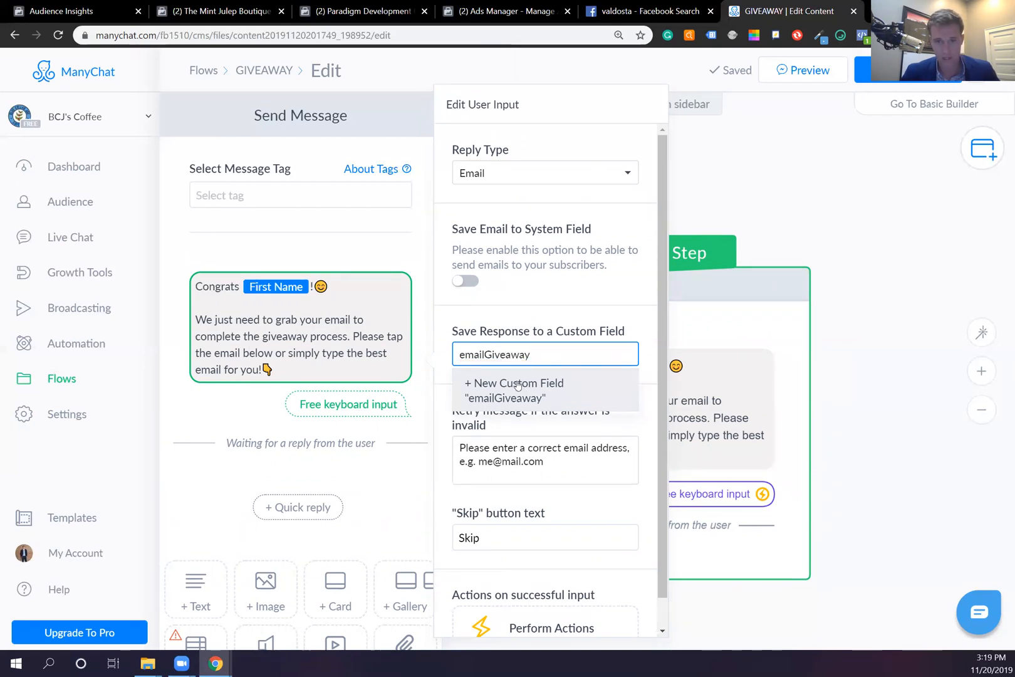
{"action": "left_click", "coordinate": [518, 386]}
{"action": "left_click", "coordinate": [617, 357]}
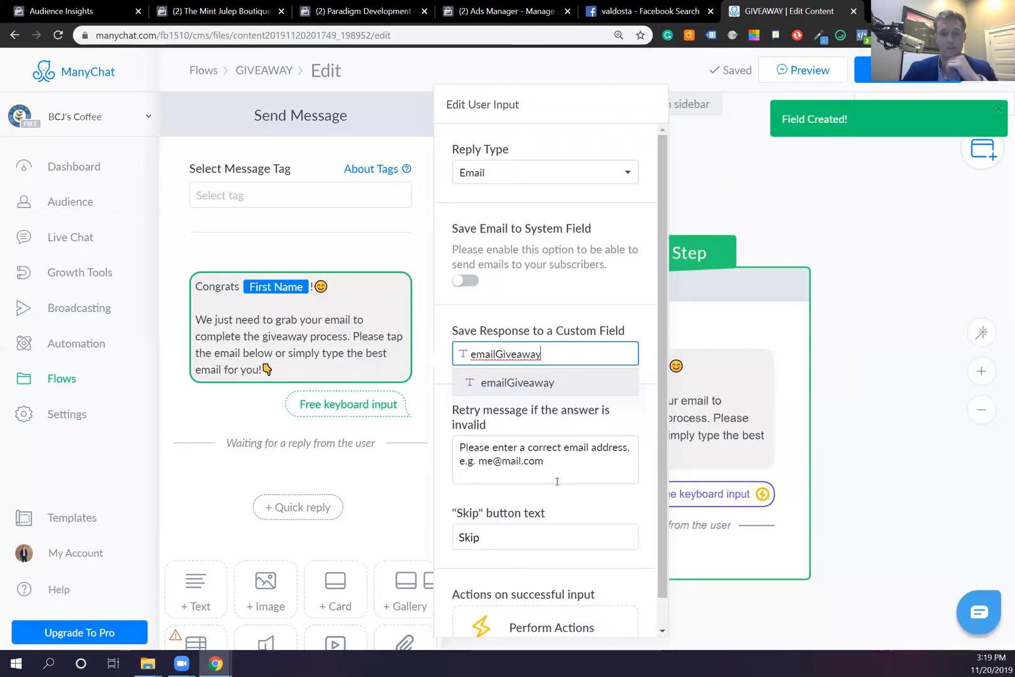
- Clear the "Skip" button text so that the email question has no skip button
{"action": "left_click", "coordinate": [559, 463]}
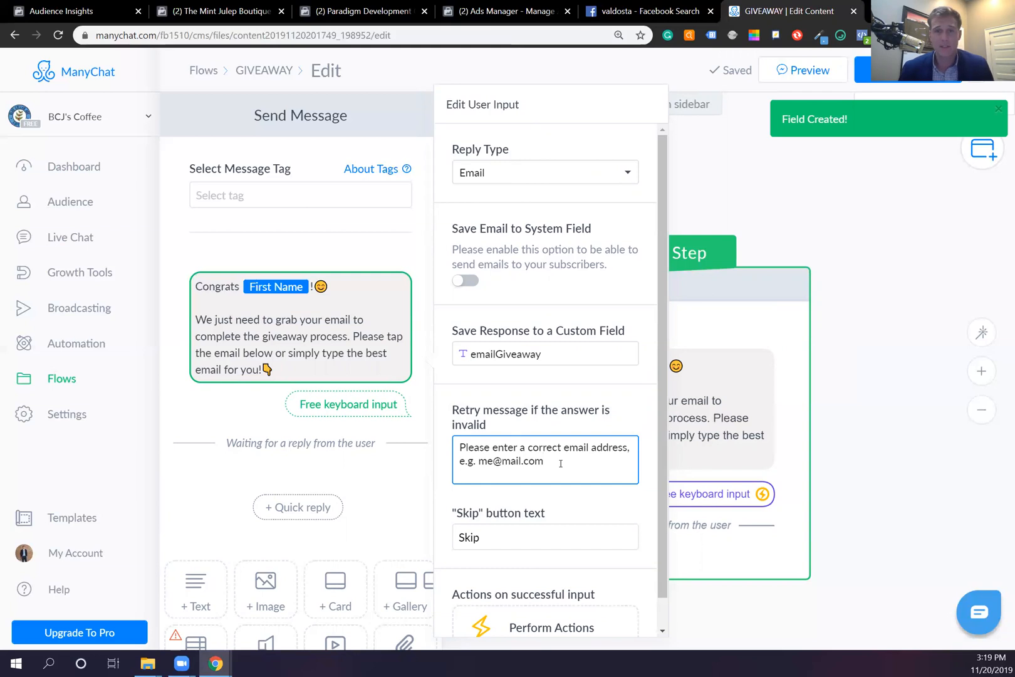
{"action": "key", "text": "Tab"}
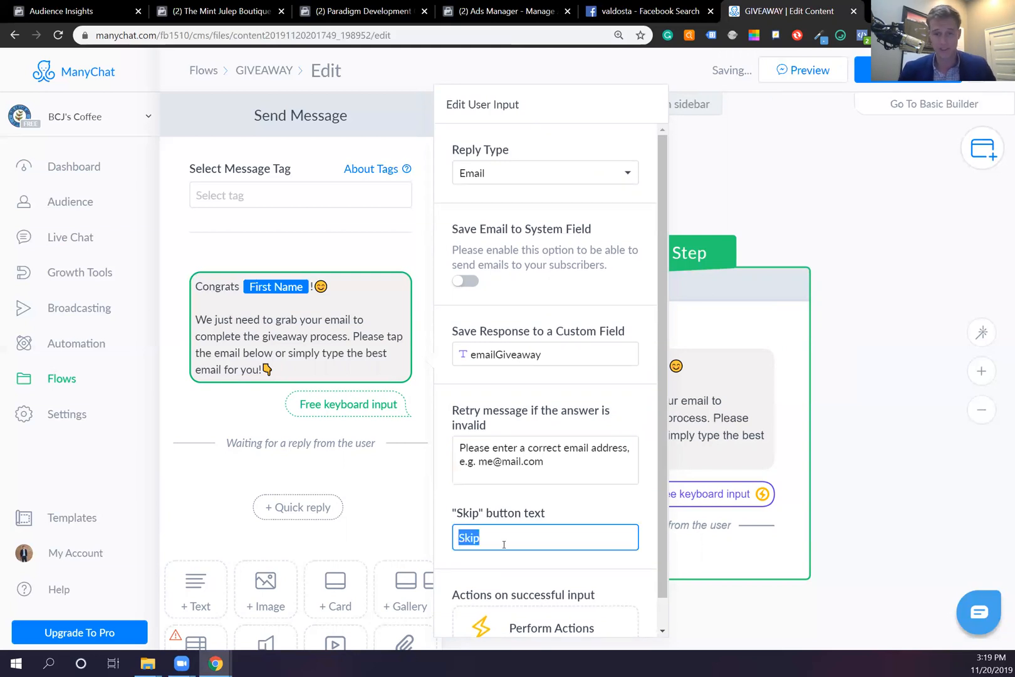
{"action": "key", "text": "BackSpace"}
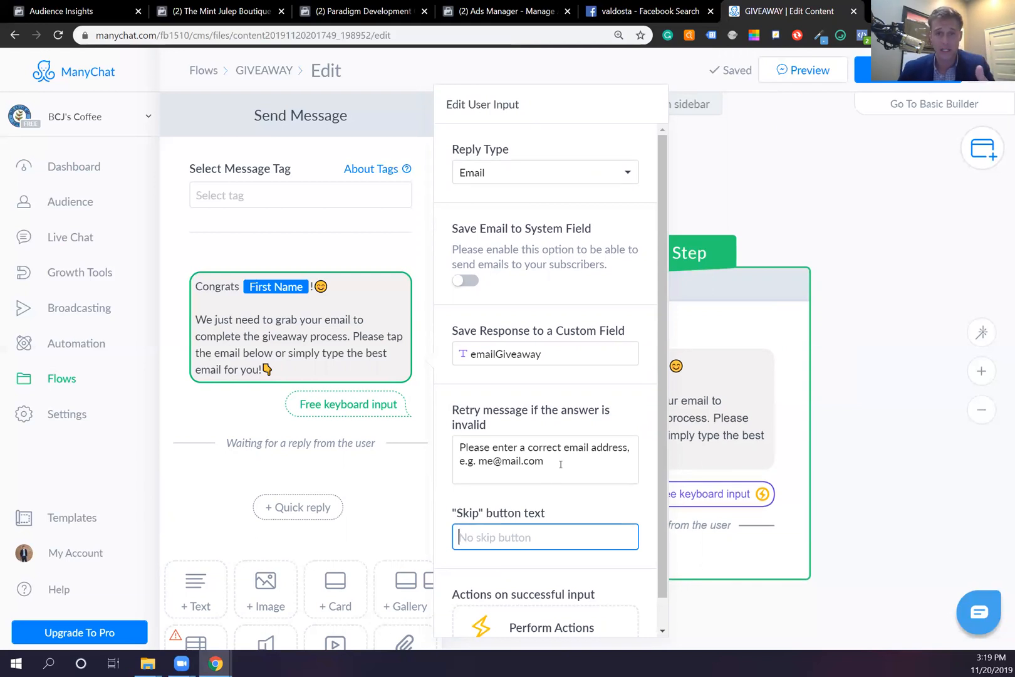
- Replace the retry message with "Please type only your email. Our systems needs to grab this to complete the process."
{"action": "left_click", "coordinate": [557, 457]}
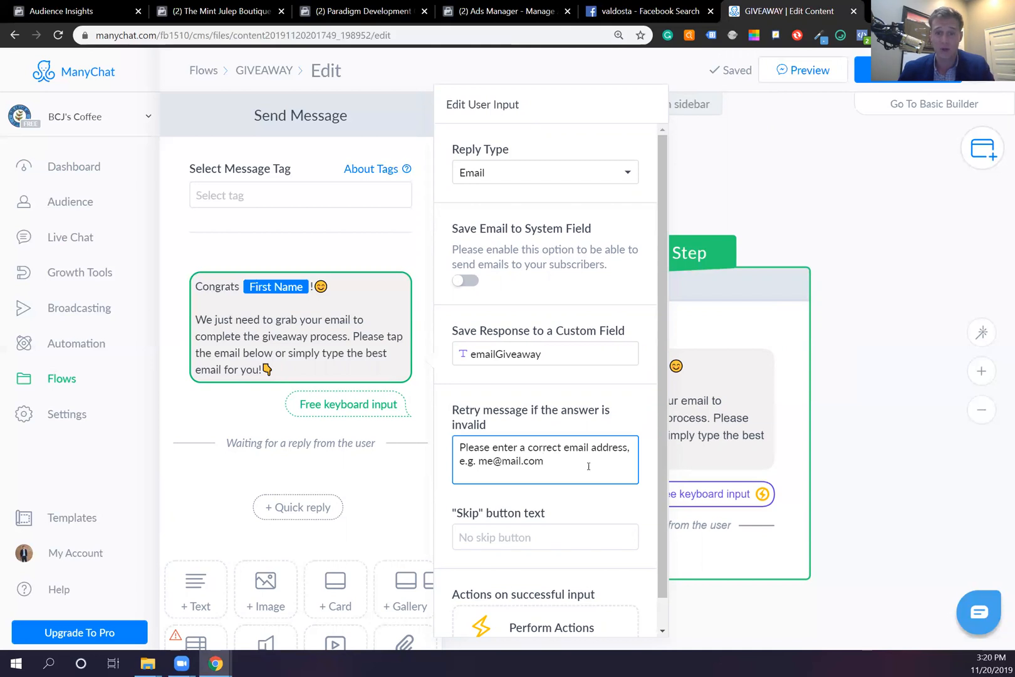
{"action": "left_click_drag", "start_coordinate": [555, 463], "coordinate": [460, 444]}
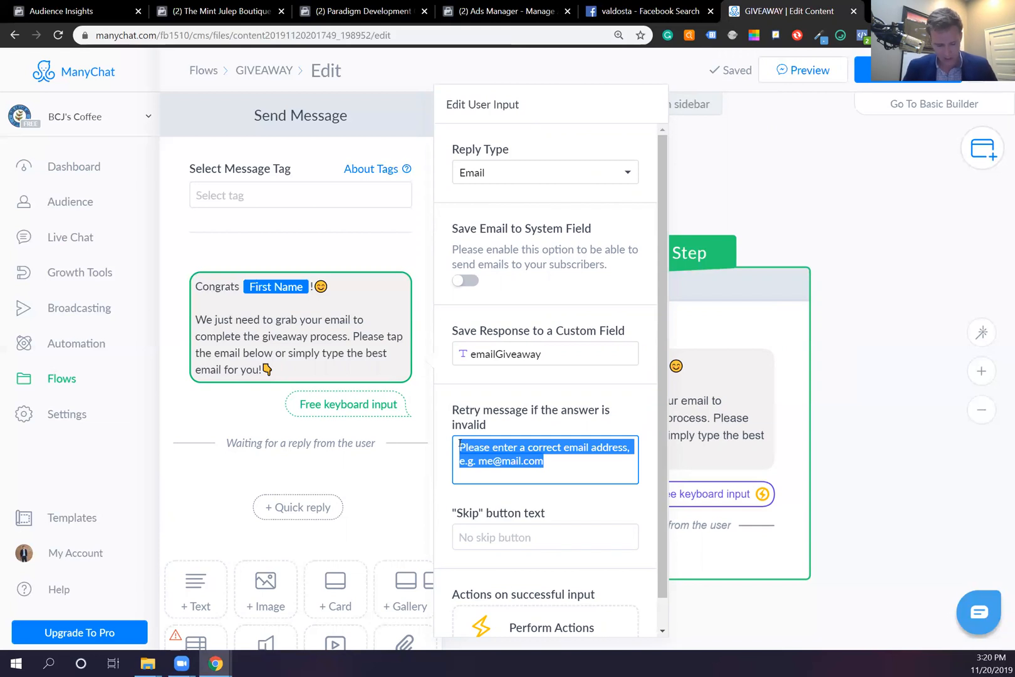
{"action": "type", "text": "Please type only your email. Our syst"}
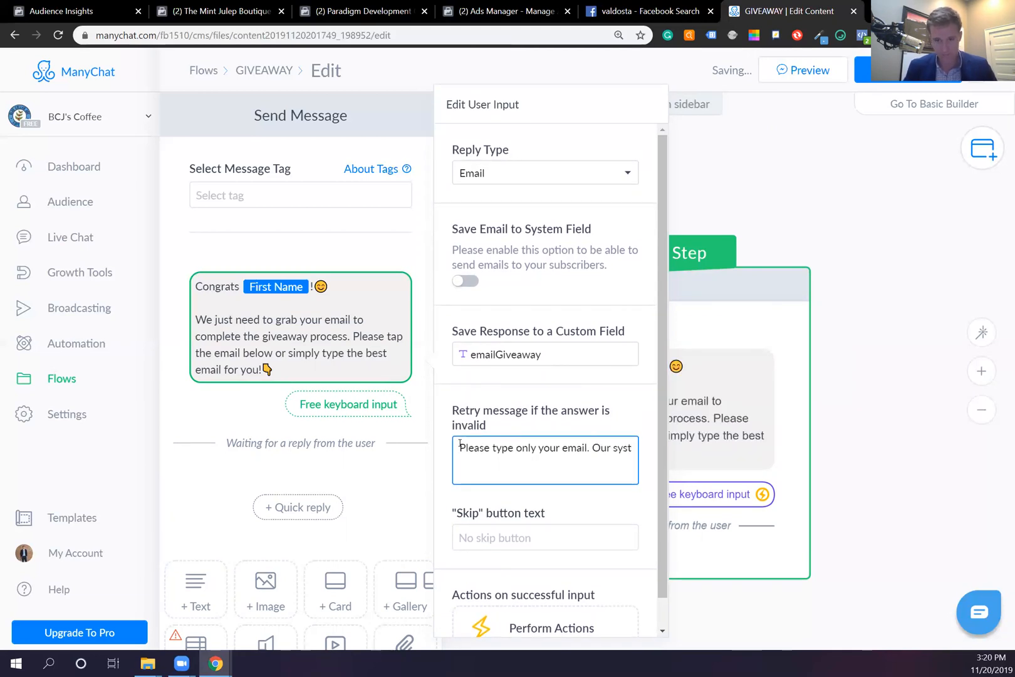
{"action": "type", "text": "ems n"}
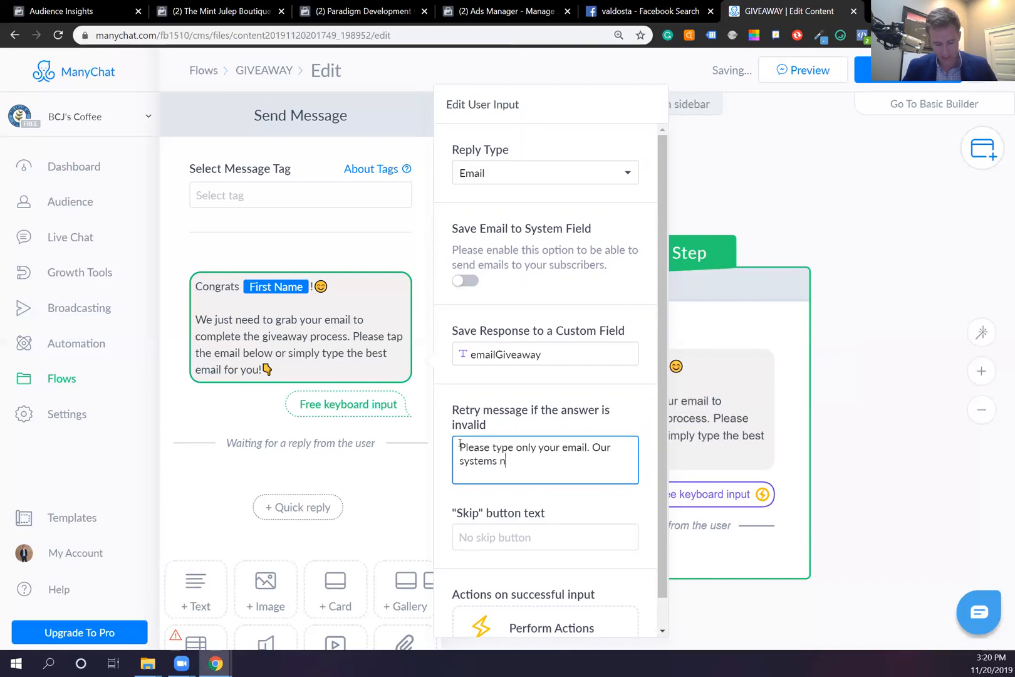
{"action": "type", "text": "eeds to gra"}
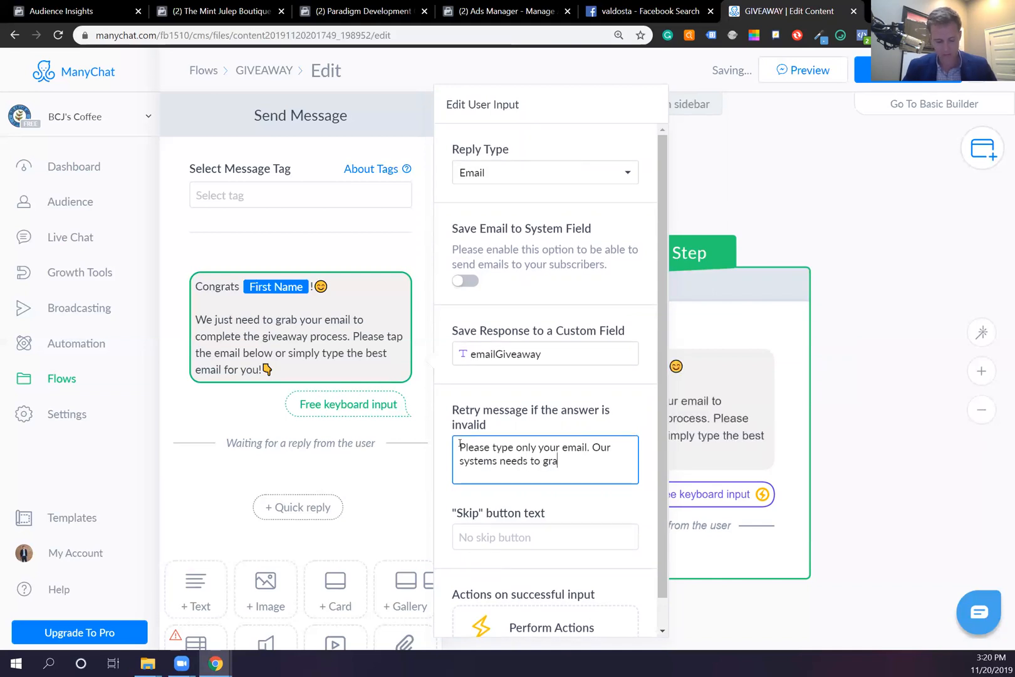
{"action": "type", "text": "b this to co"}
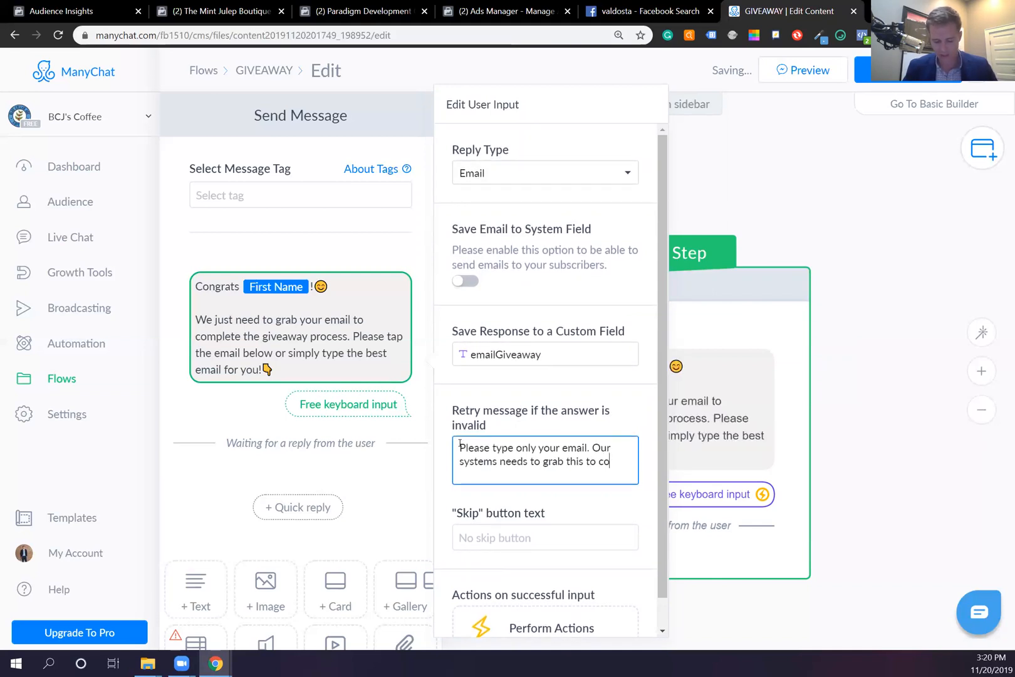
{"action": "type", "text": "mplete the procers"}
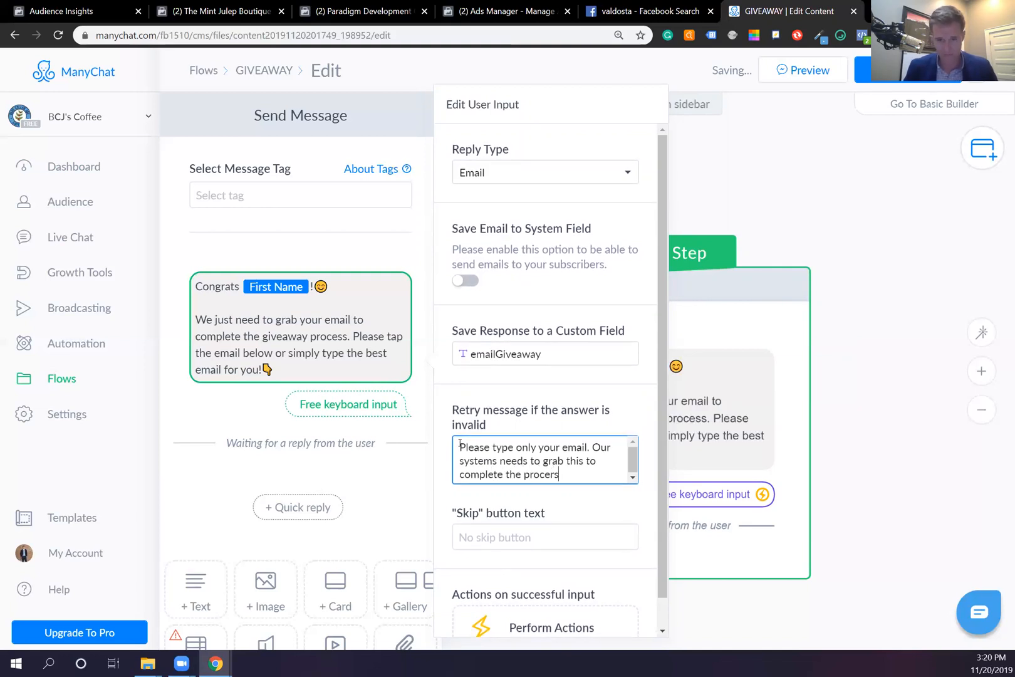
{"action": "key", "text": "BackSpace"}
{"action": "key", "text": "BackSpace"}
{"action": "type", "text": "ss."}
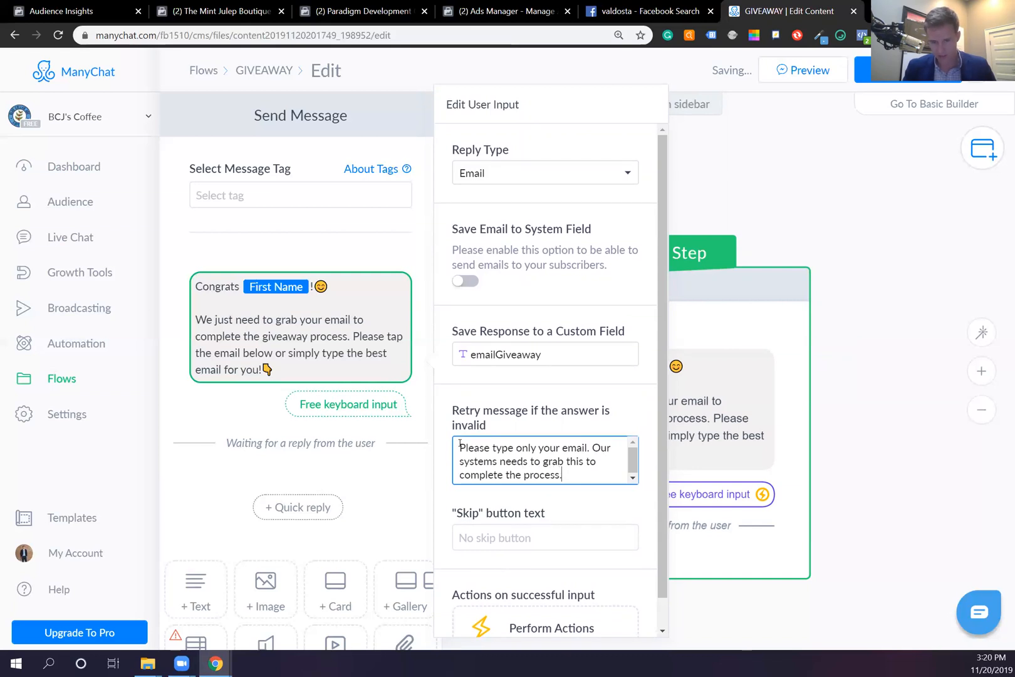
- Add a blank line and an "Example:" line with a sample email address to the end of the retry message
{"action": "key", "text": "Return"}
{"action": "key", "text": "Return"}
{"action": "type", "text": "Exam"}
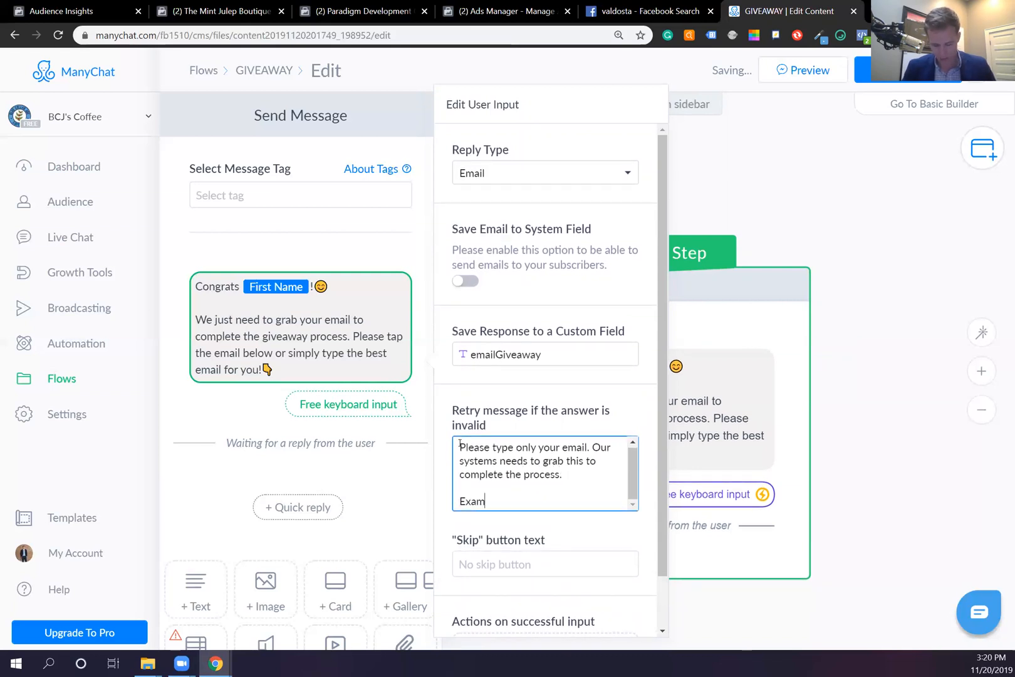
{"action": "type", "text": "ple"}
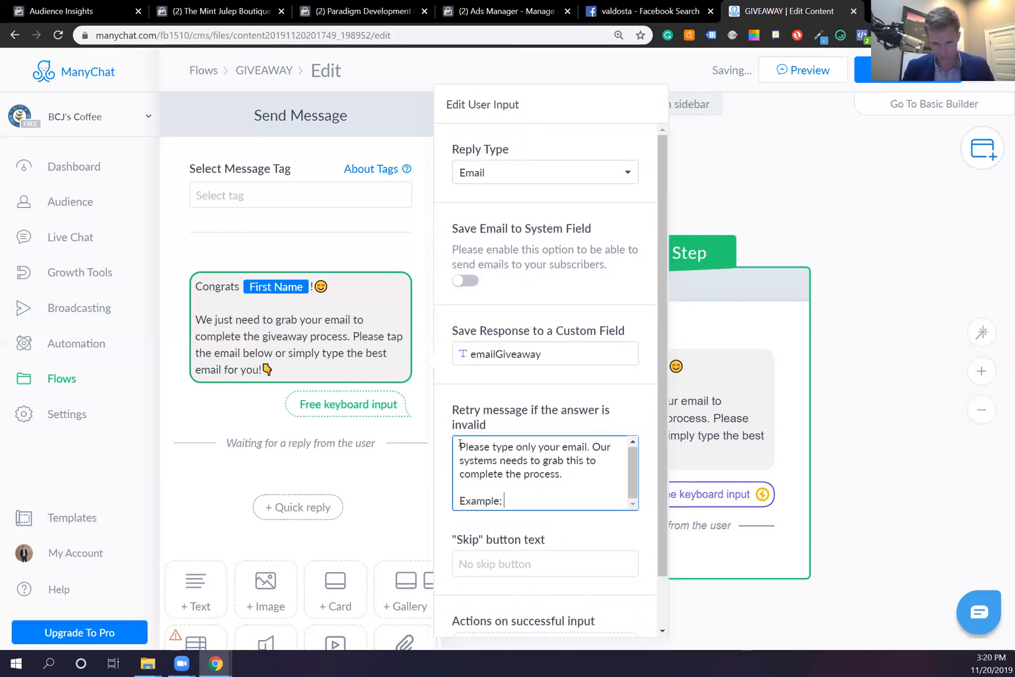
{"action": "type", "text": ": mea"}
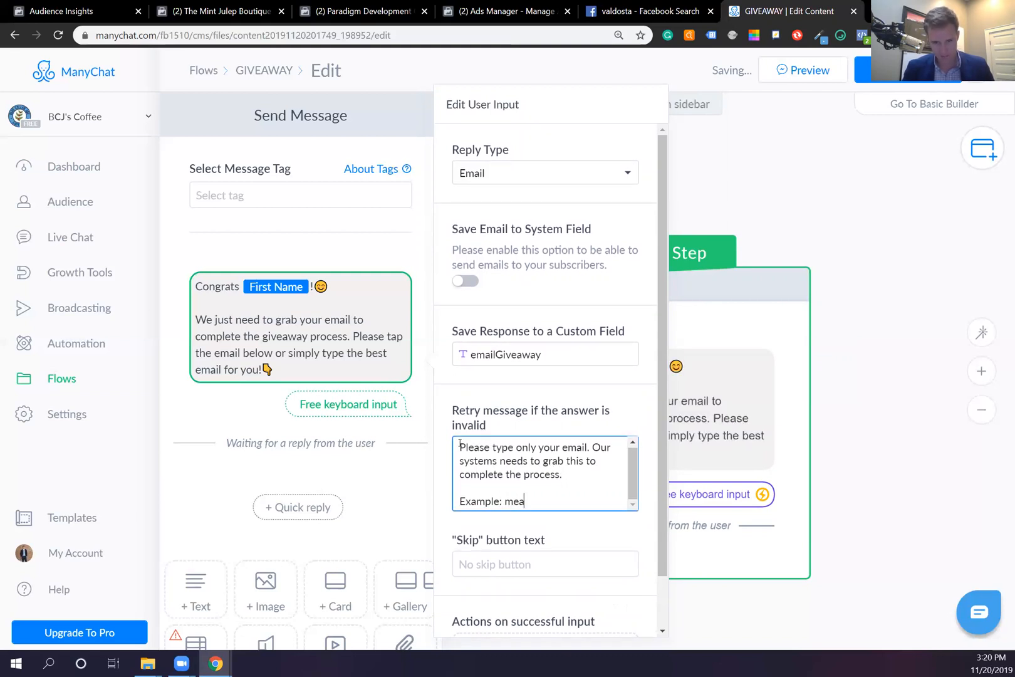
{"action": "key", "text": "BackSpace"}
{"action": "type", "text": "@"}
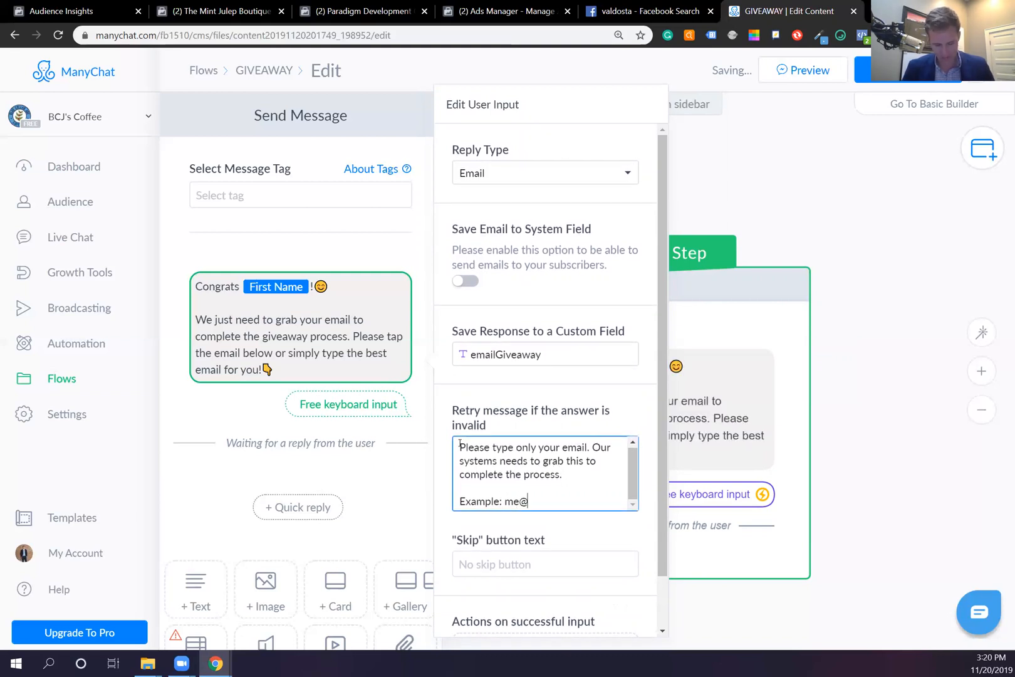
{"action": "type", "text": "mail.com"}
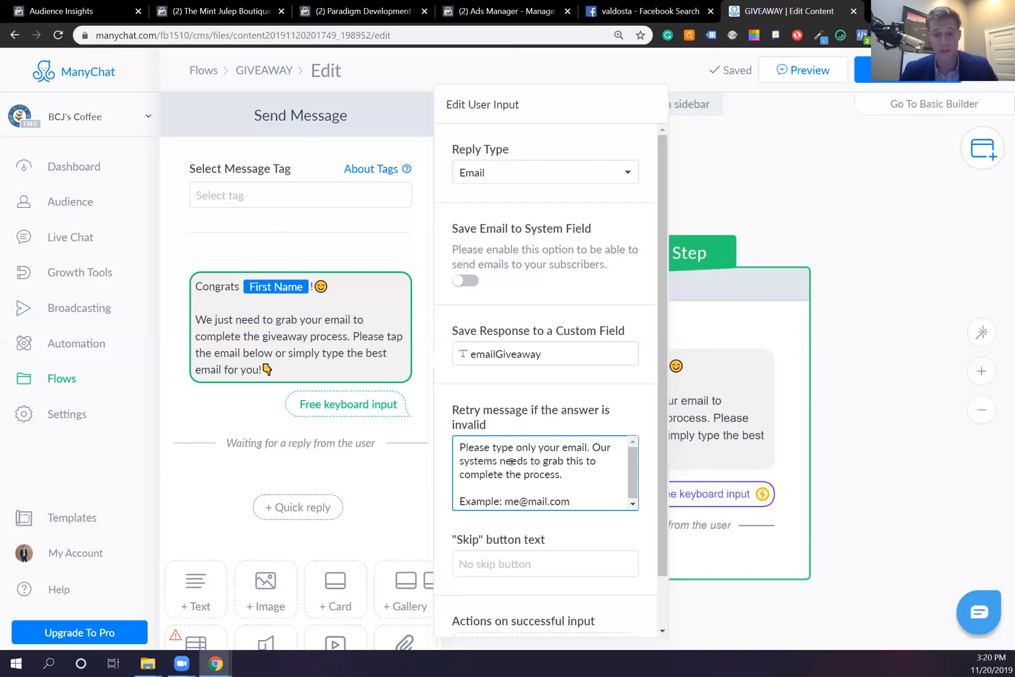
- Capitalize "only" as "ONLY" in the first sentence of the retry message
{"action": "left_click", "coordinate": [537, 447]}
{"action": "key", "text": "BackSpace"}
{"action": "key", "text": "BackSpace"}
{"action": "key", "text": "BackSpace"}
{"action": "key", "text": "BackSpace"}
{"action": "type", "text": "ONLY"}
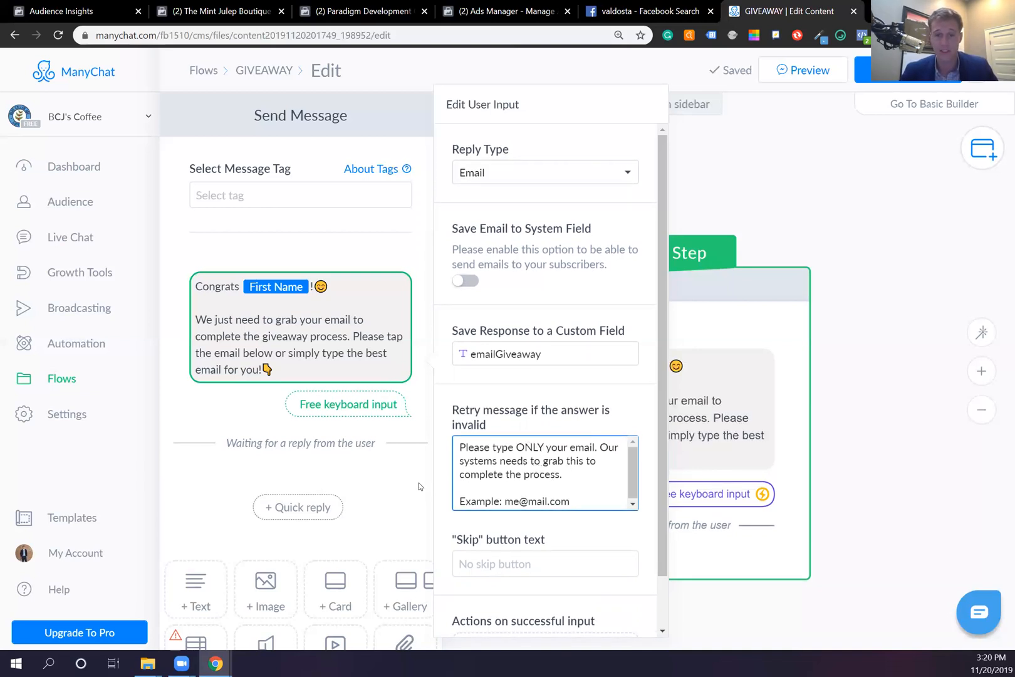
{"action": "left_click", "coordinate": [590, 496]}
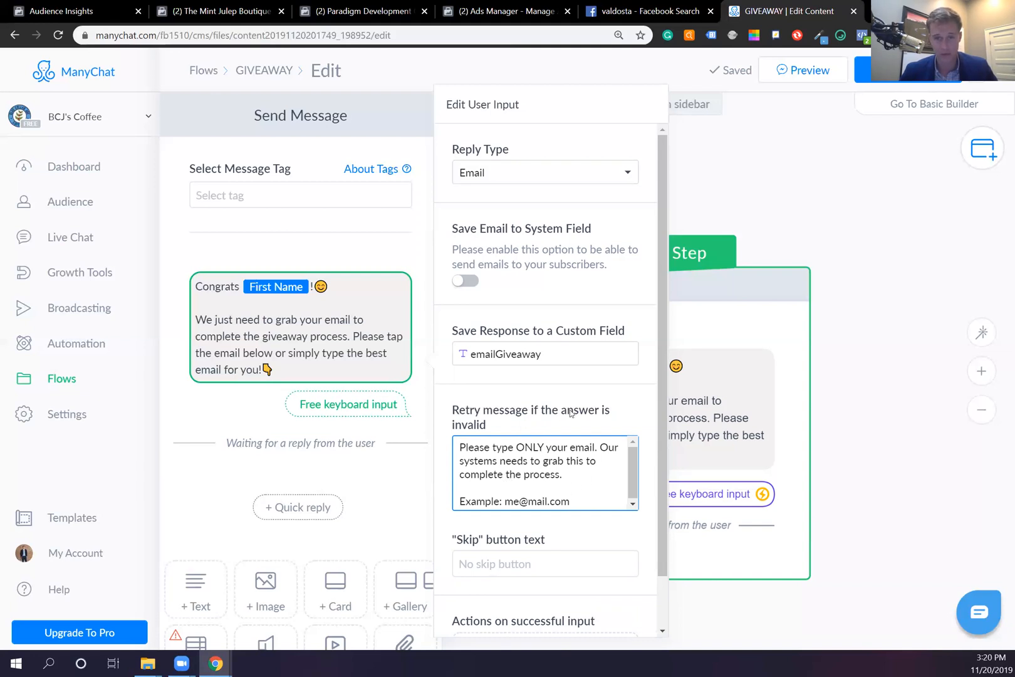
- Add a text block after the email question and place a 3-second typing delay between the two
{"action": "scroll", "coordinate": [570, 413], "scroll_direction": "down", "scroll_amount": 1}
{"action": "left_click", "coordinate": [398, 464]}
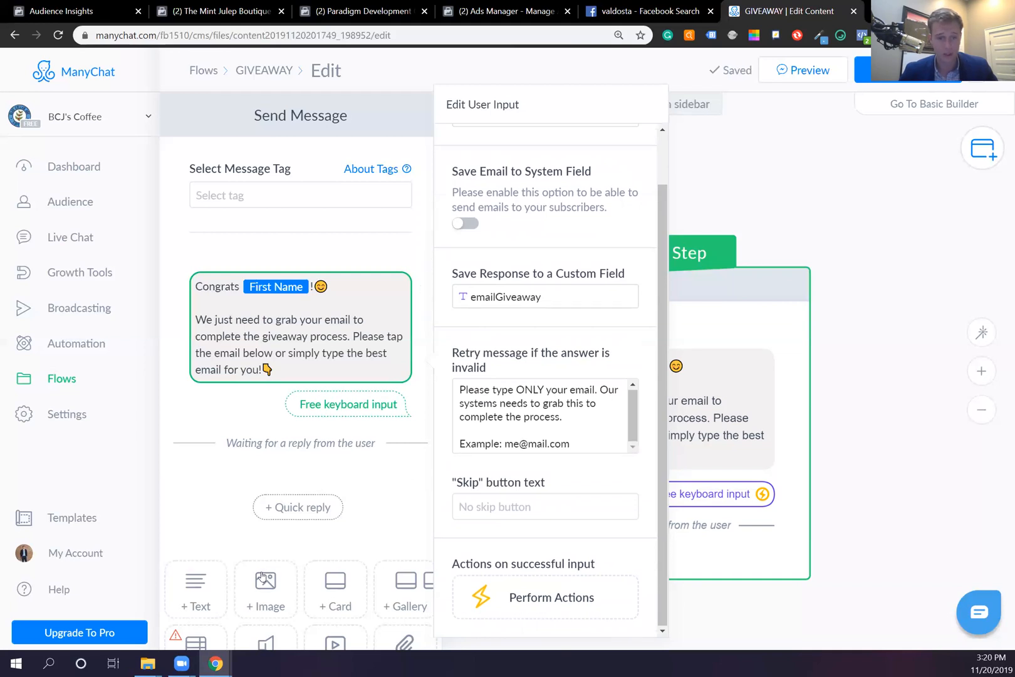
{"action": "scroll", "coordinate": [266, 564], "scroll_direction": "down", "scroll_amount": 2}
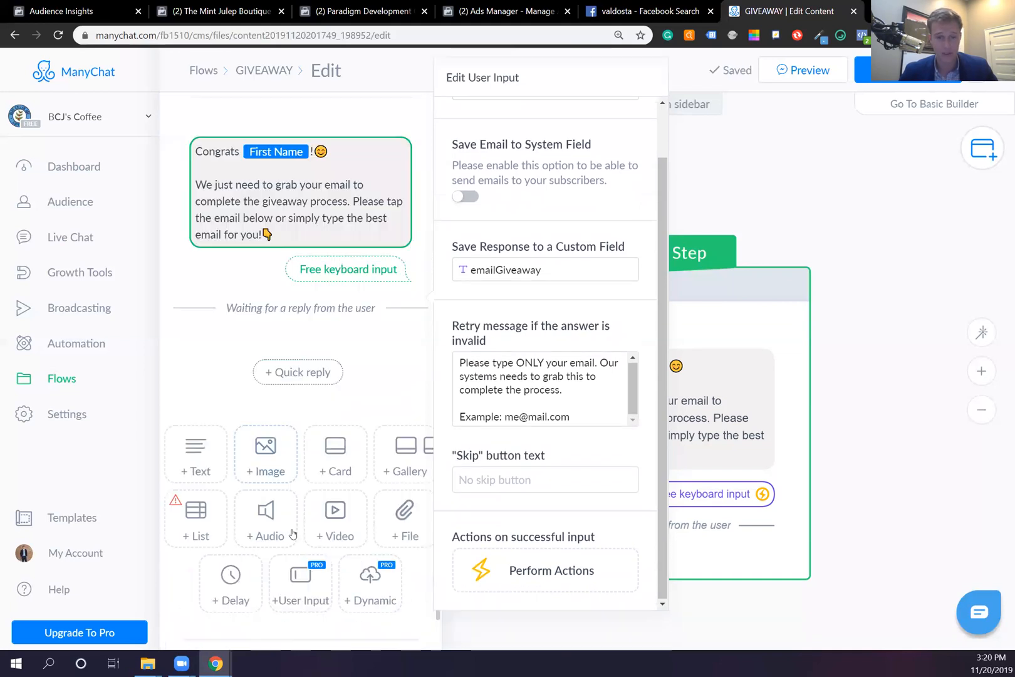
{"action": "left_click", "coordinate": [195, 456]}
{"action": "left_click", "coordinate": [304, 371]}
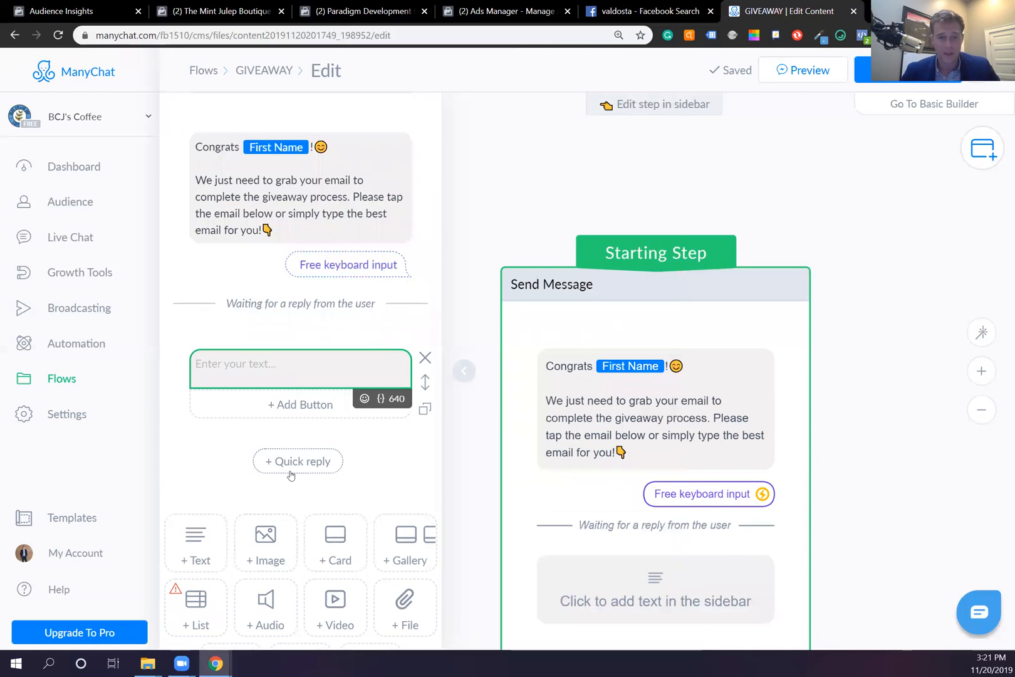
{"action": "scroll", "coordinate": [294, 471], "scroll_direction": "down", "scroll_amount": 2}
{"action": "left_click_drag", "start_coordinate": [237, 556], "coordinate": [310, 216]}
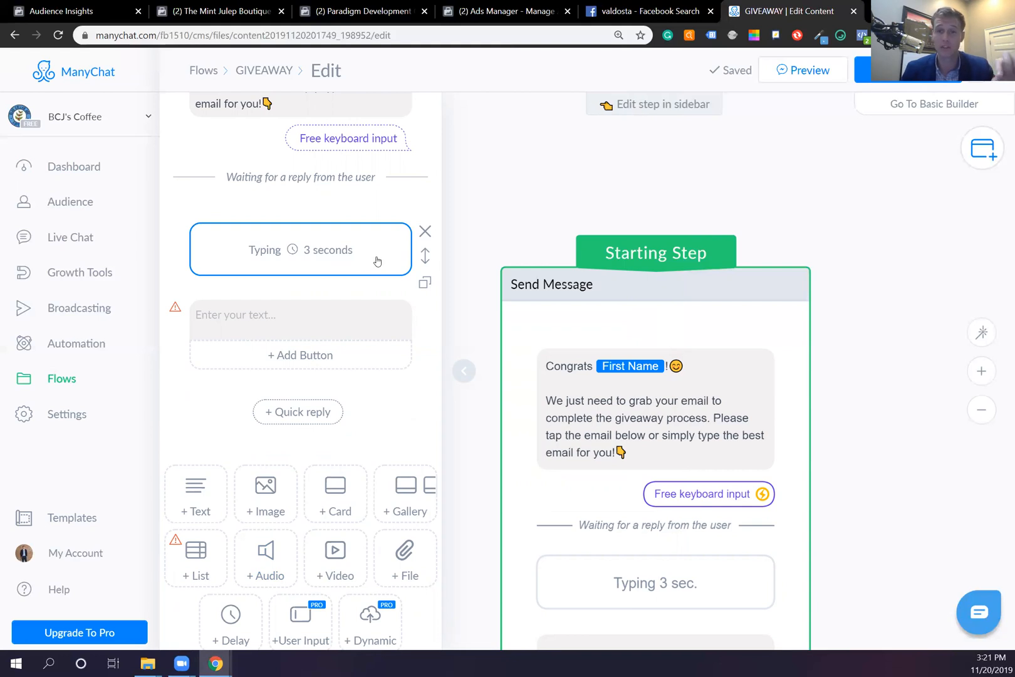
- Begin the new text block with "Awesome", the First Name variable with the fallback "friend", and an exclamation mark
{"action": "left_click", "coordinate": [327, 305]}
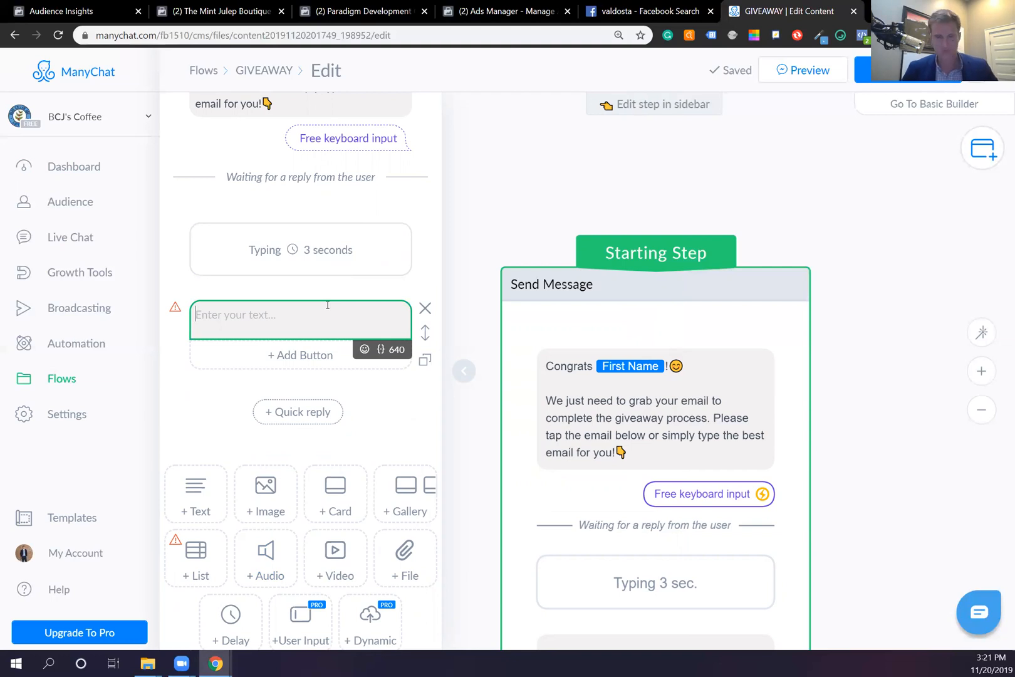
{"action": "type", "text": "Aweso"}
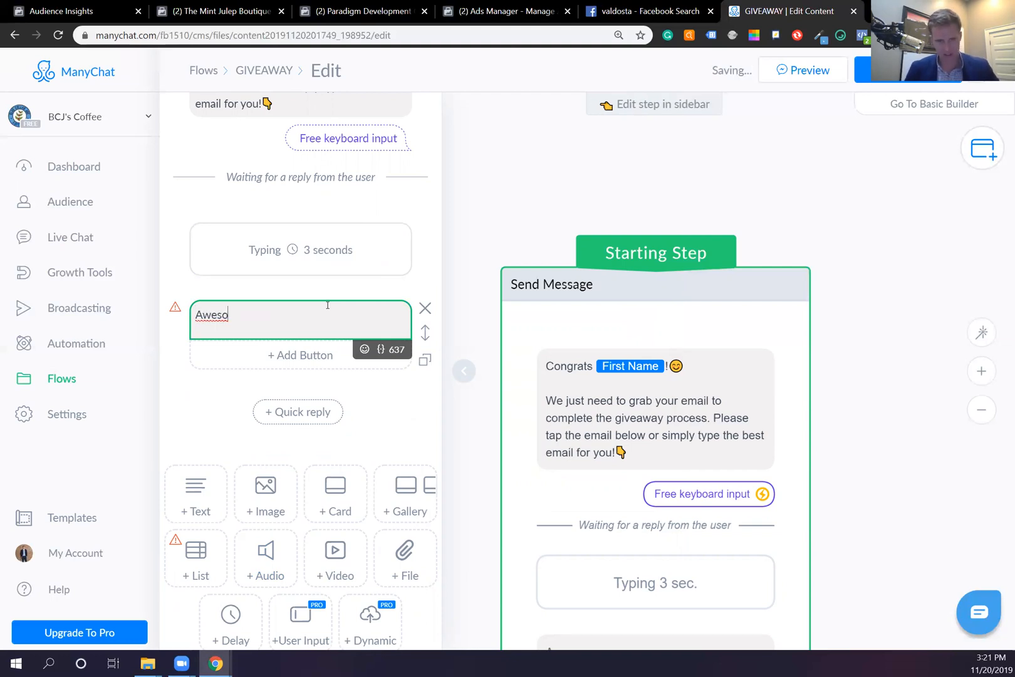
{"action": "type", "text": "me{{"}
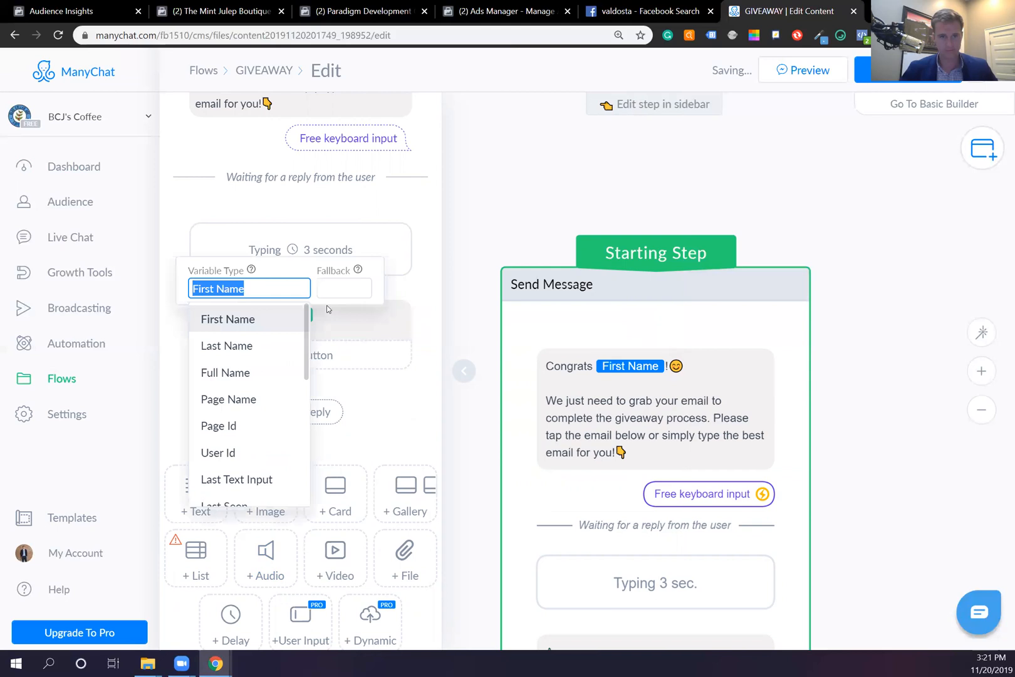
{"action": "left_click", "coordinate": [260, 316]}
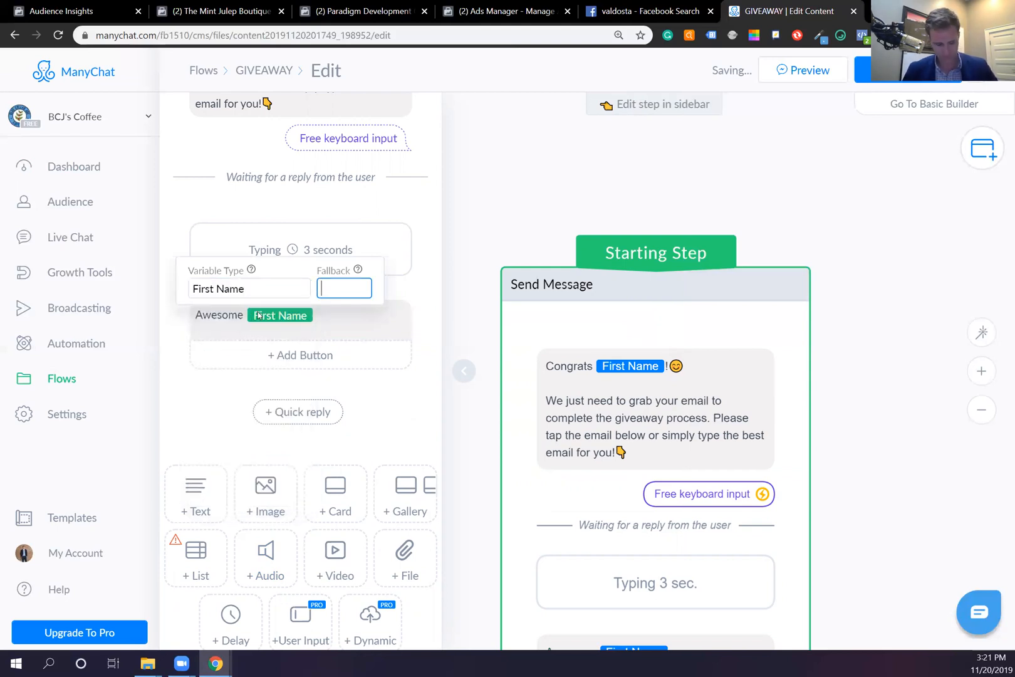
{"action": "type", "text": "friend"}
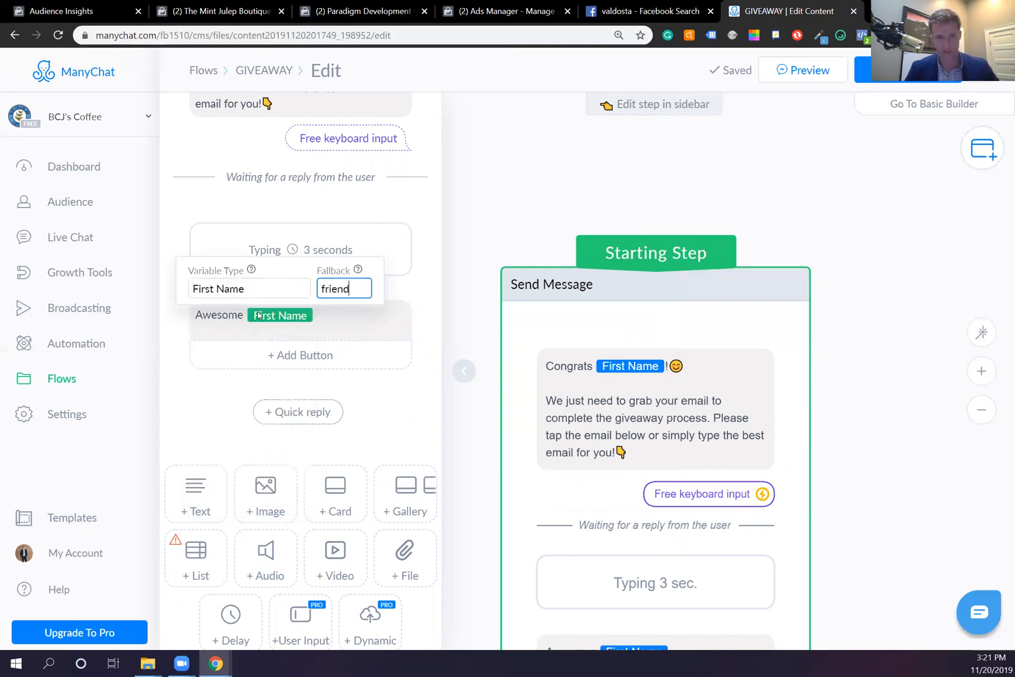
{"action": "key", "text": "Return"}
{"action": "type", "text": "!"}
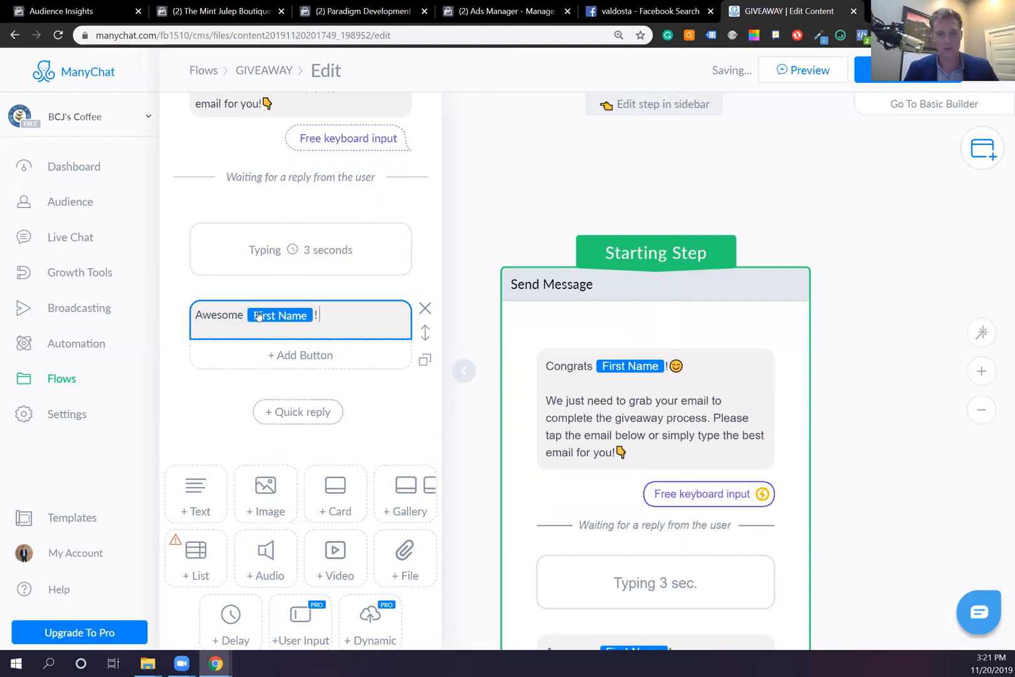
- Continue the message after the greeting with "Thank for entering our giveaway to win"
{"action": "type", "text": " Thank"}
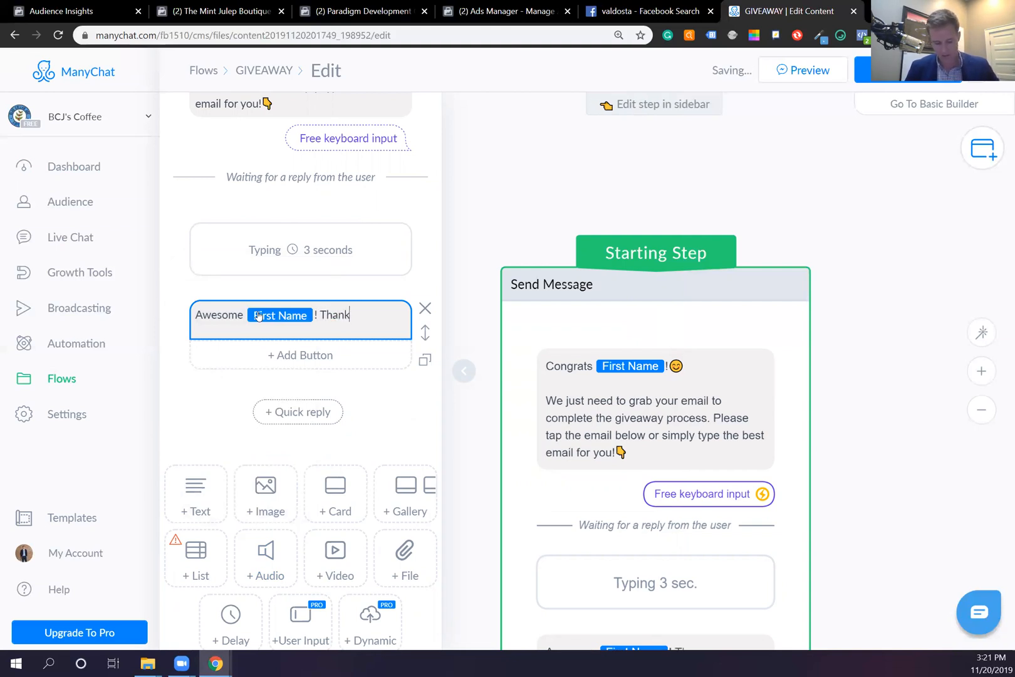
{"action": "type", "text": " for enter"}
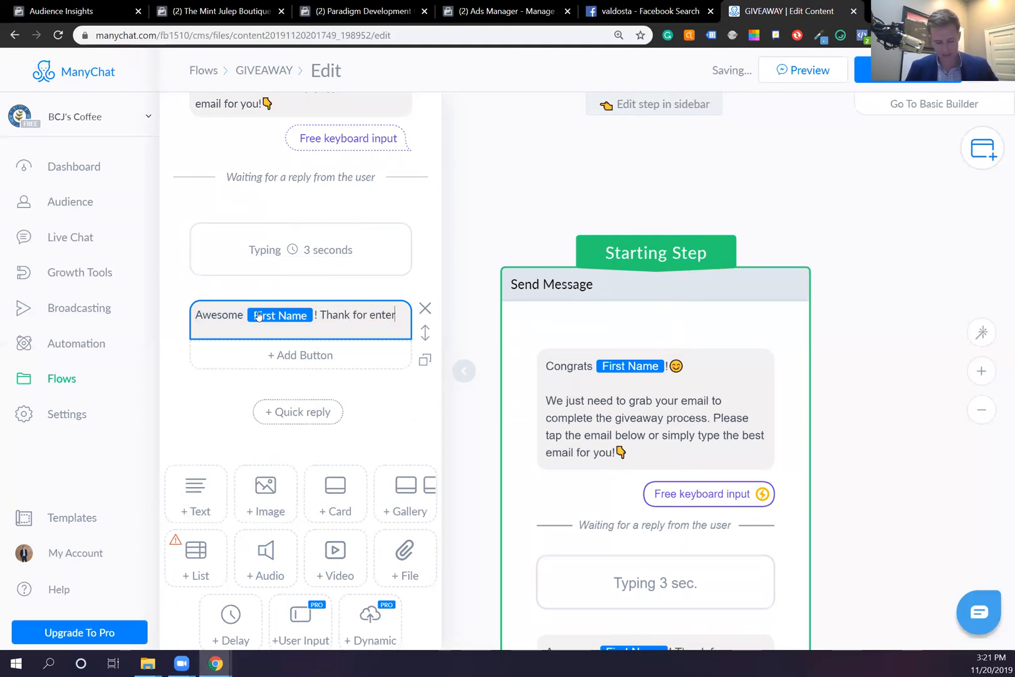
{"action": "type", "text": "ing "}
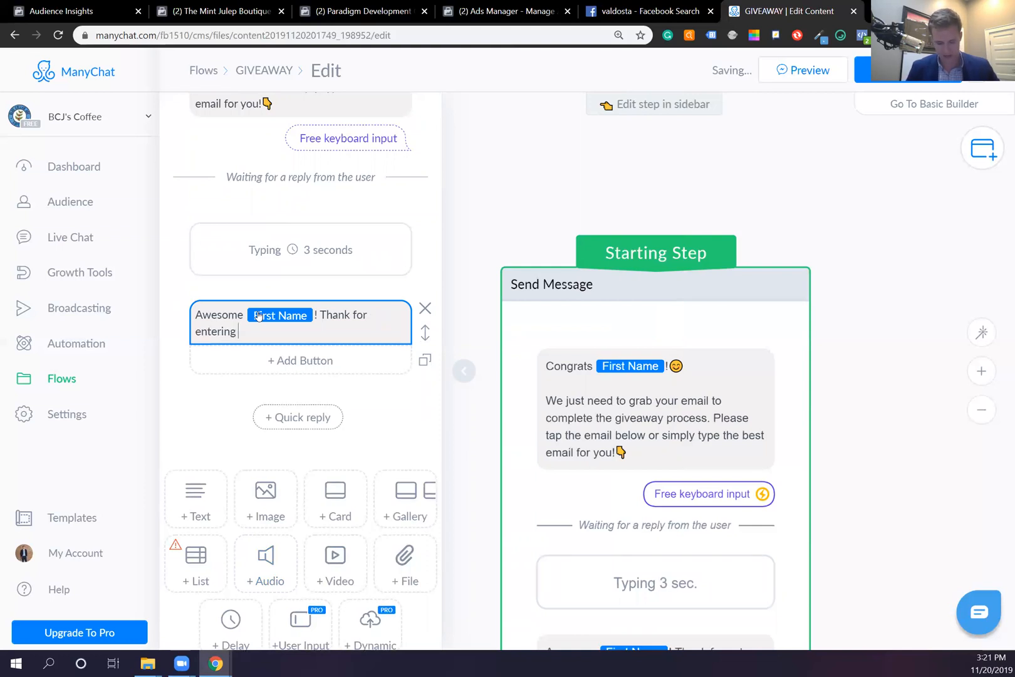
{"action": "type", "text": "our giveaway to win"}
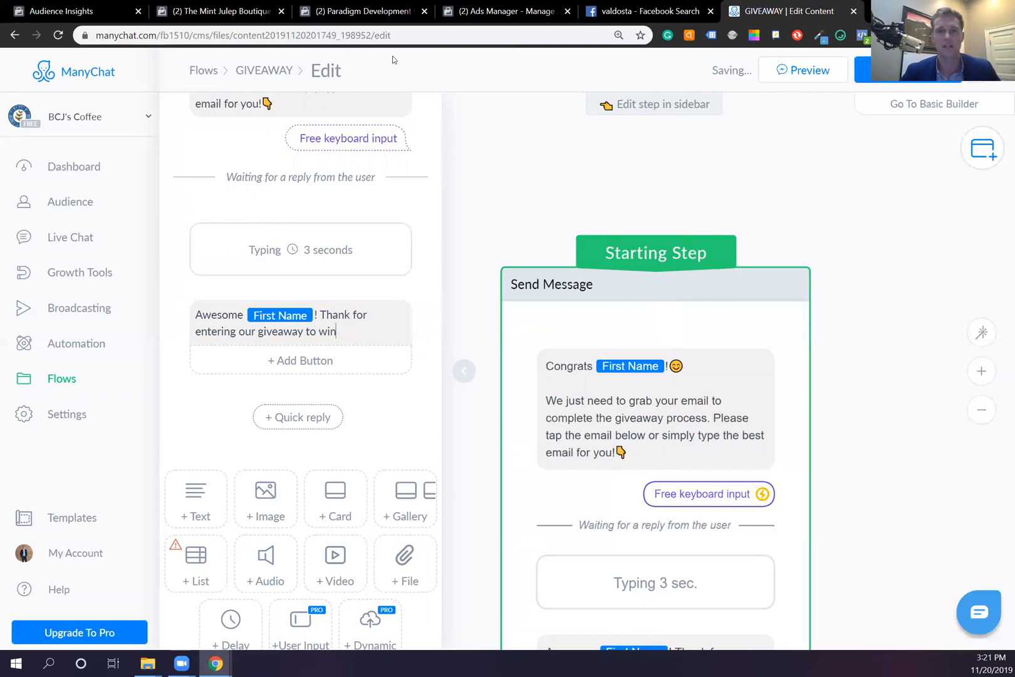
- Copy the prize list, from "6 bags" to "Grind and Brew??", from the Ads Manager primary text to the end of the ManyChat message
{"action": "left_click", "coordinate": [476, 15]}
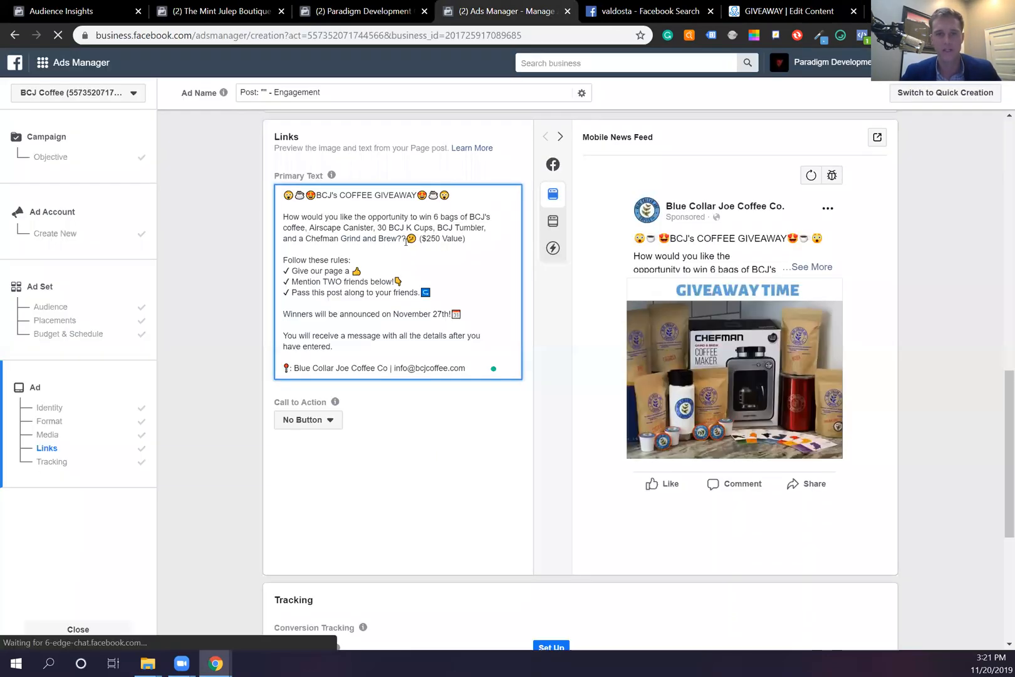
{"action": "left_click_drag", "start_coordinate": [406, 241], "coordinate": [432, 217]}
{"action": "key", "text": "ctrl+c"}
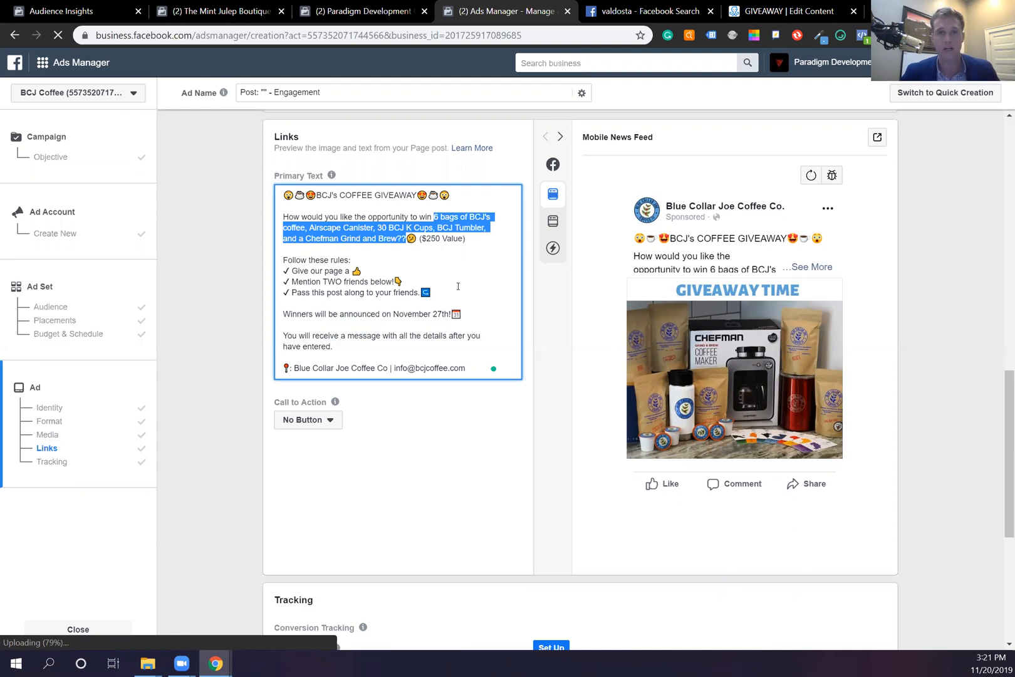
{"action": "left_click", "coordinate": [789, 11]}
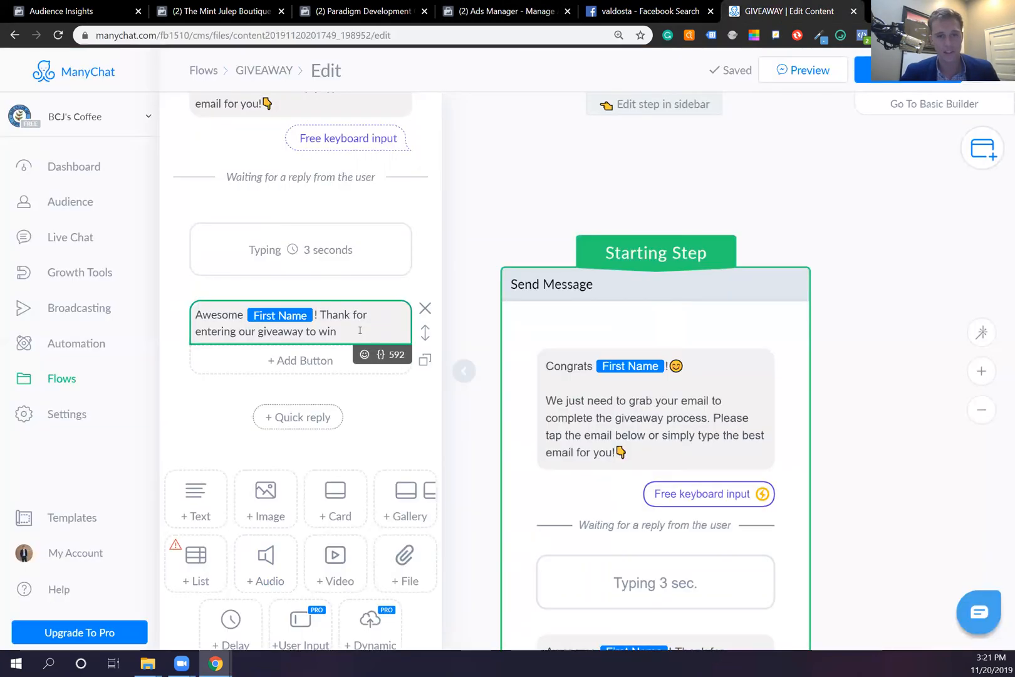
{"action": "key", "text": "ctrl+v"}
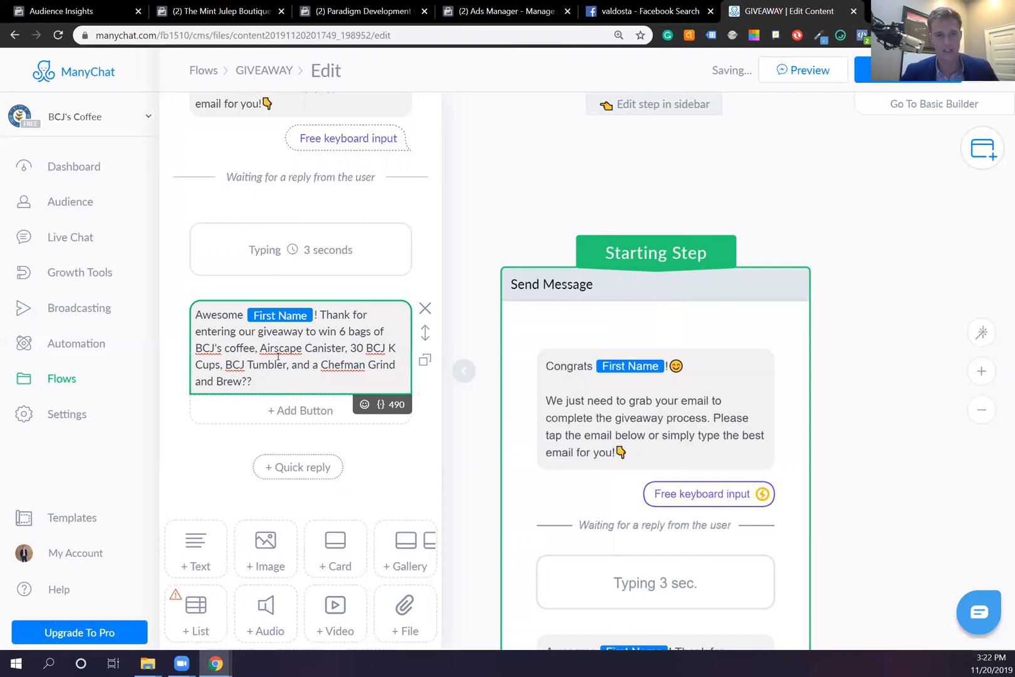
- Replace the two question marks after "Grind and Brew" with an exclamation mark
{"action": "key", "text": "BackSpace"}
{"action": "key", "text": "BackSpace"}
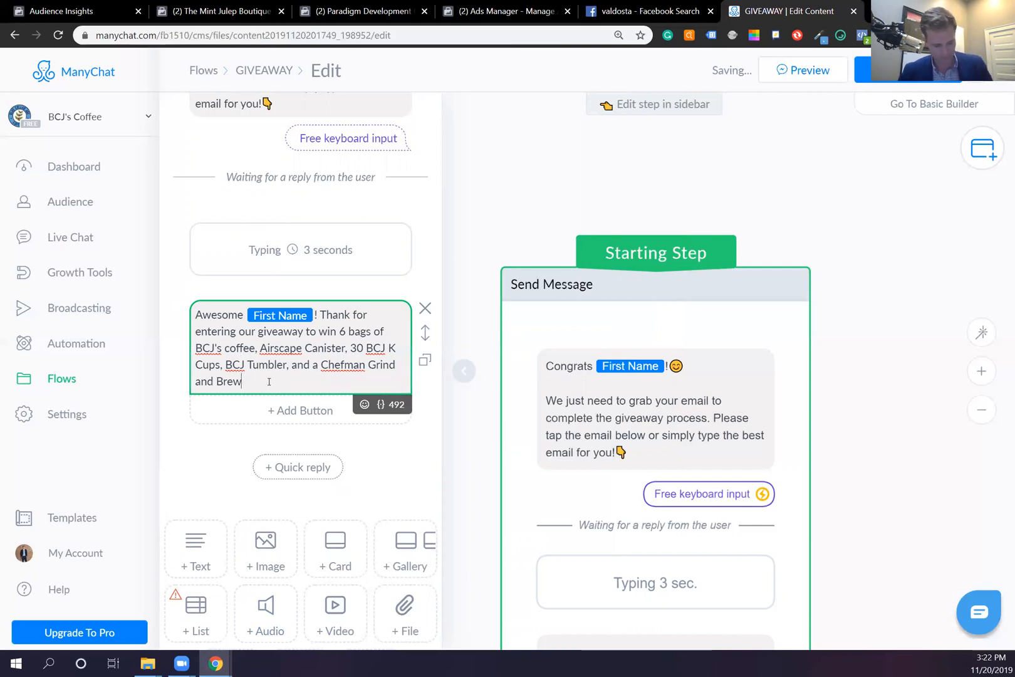
{"action": "type", "text": "!"}
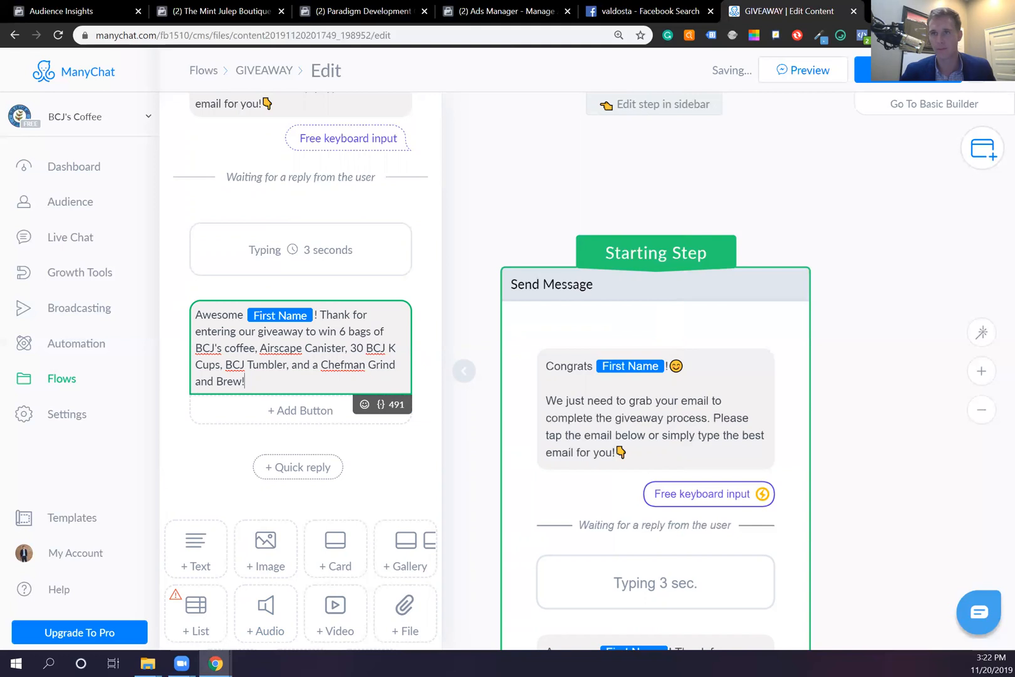
- Insert the smiling face with smiling eyes emoji after "Grind and Brew!" and change "Thank" to "Thanks" in the greeting
{"action": "left_click", "coordinate": [840, 35]}
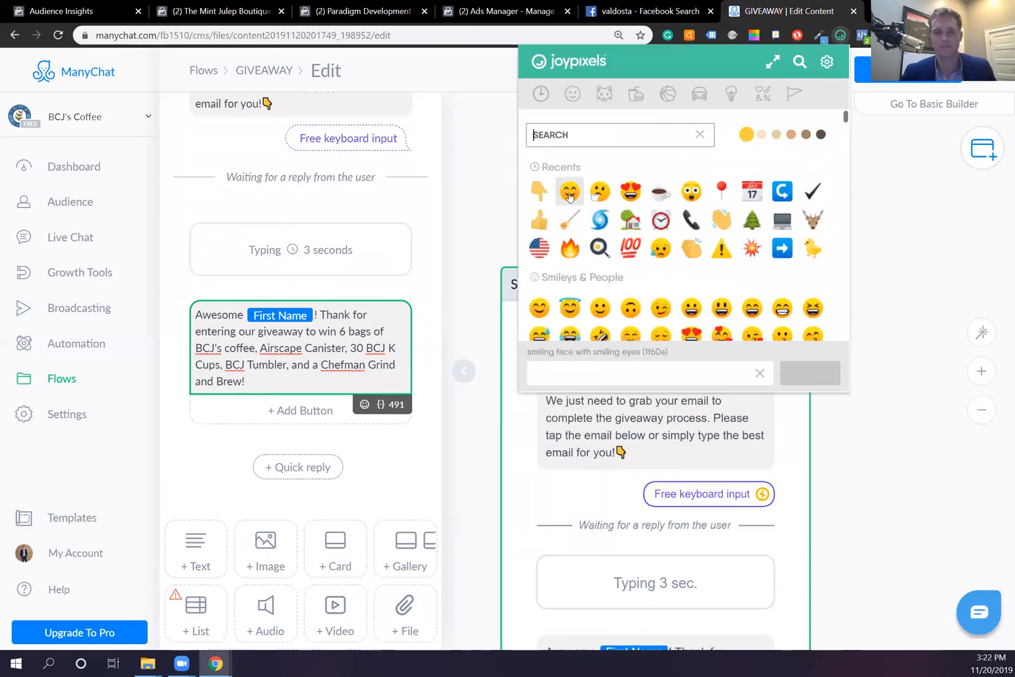
{"action": "left_click", "coordinate": [569, 191]}
{"action": "left_click", "coordinate": [354, 315]}
{"action": "type", "text": "s"}
- Begin a new paragraph after the prize list, separated by a blank line, with "Winners will be announced on"
{"action": "left_click", "coordinate": [338, 374]}
{"action": "key", "text": "Return"}
{"action": "key", "text": "Return"}
{"action": "key", "text": "Return"}
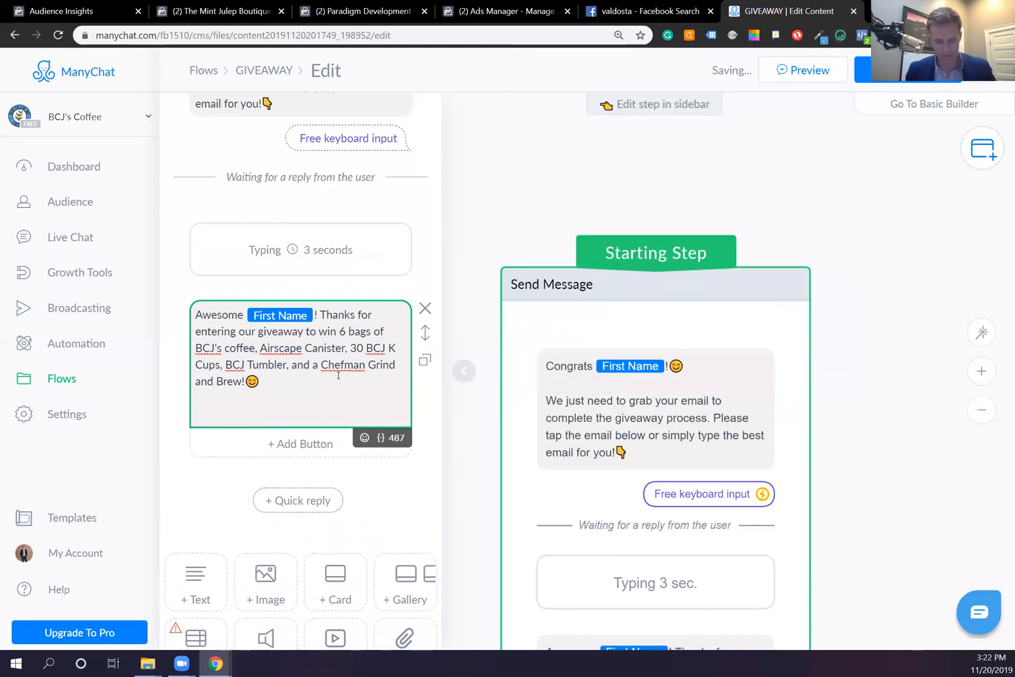
{"action": "type", "text": "Winners"}
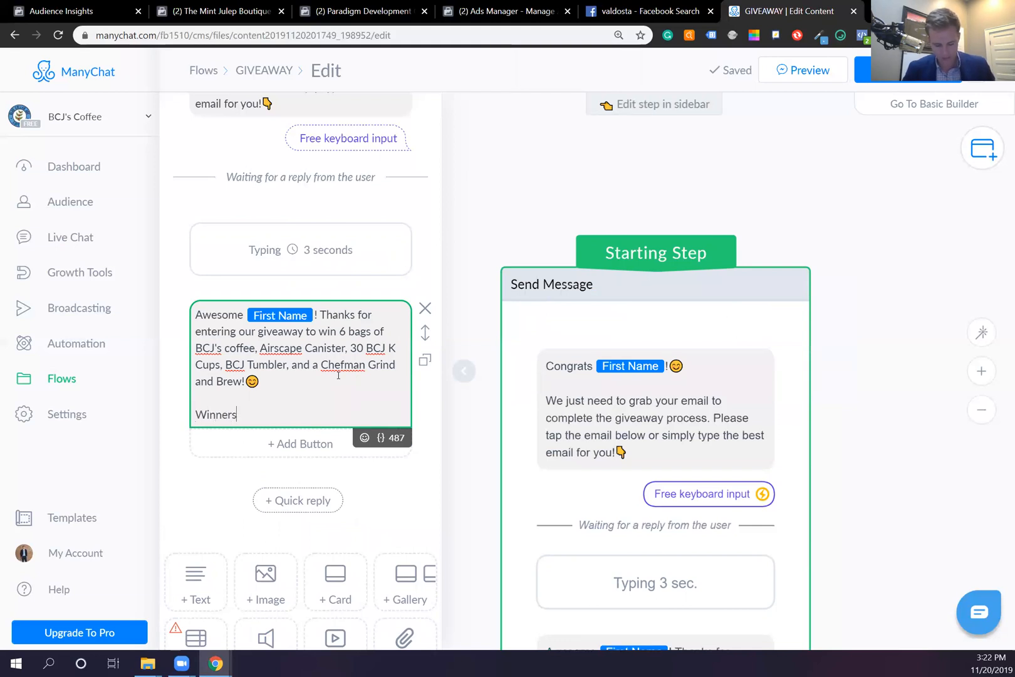
{"action": "type", "text": " will be announced on"}
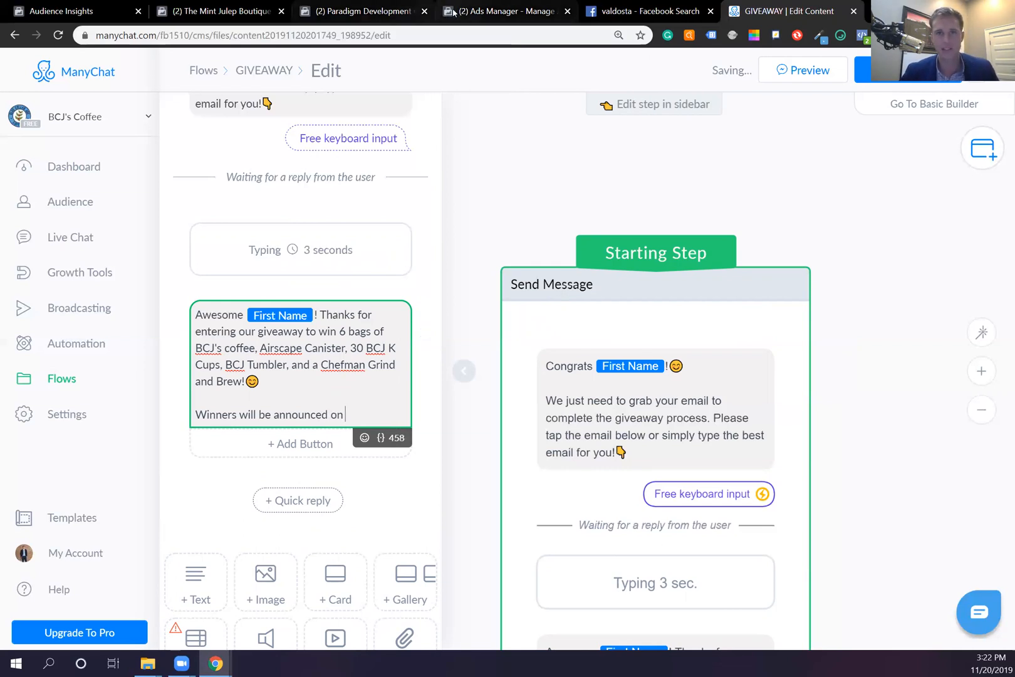
- Copy "November 27th!" with its calendar emoji from the Ads Manager primary text to the end of the ManyChat message
{"action": "left_click", "coordinate": [502, 11]}
{"action": "left_click_drag", "start_coordinate": [458, 314], "coordinate": [396, 314]}
{"action": "left_click_drag", "start_coordinate": [462, 314], "coordinate": [392, 313]}
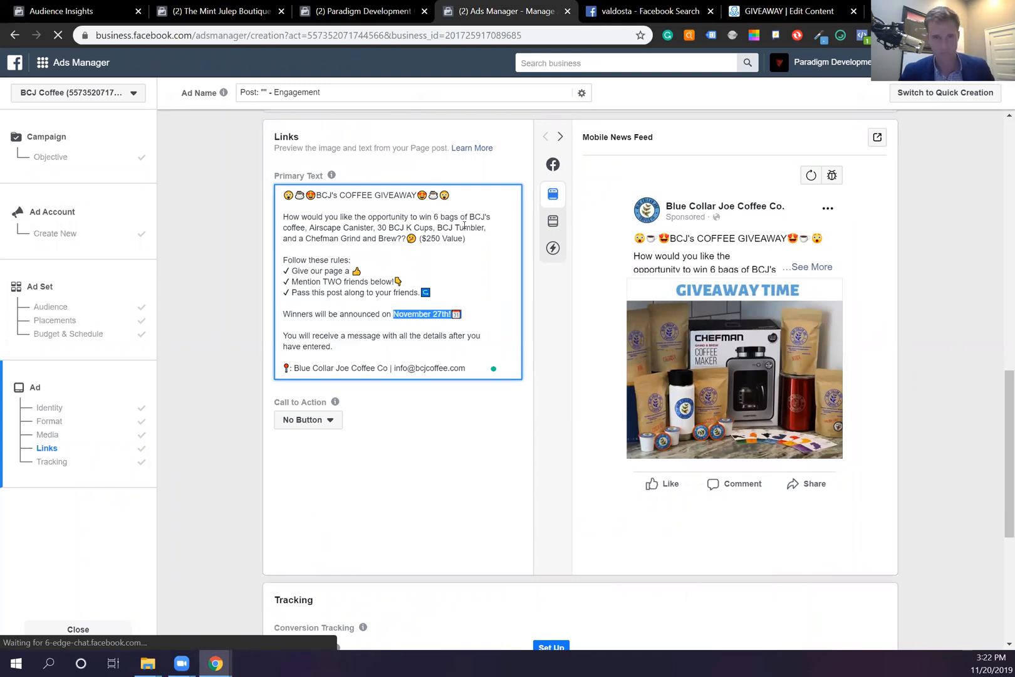
{"action": "left_click", "coordinate": [788, 11]}
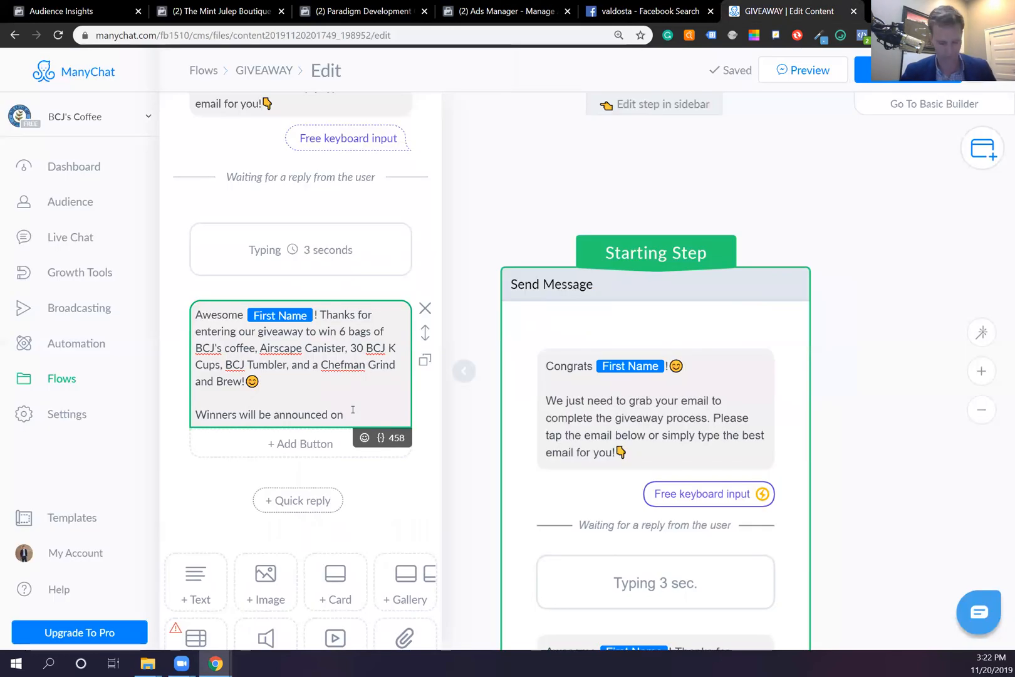
{"action": "type", "text": "November 27th!📅"}
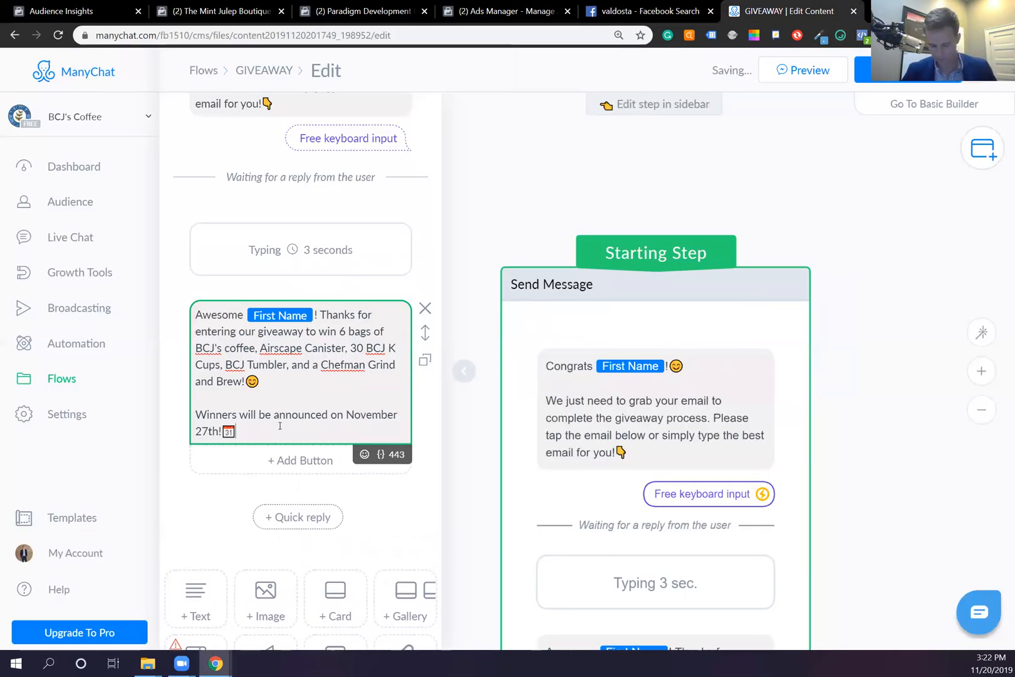
- Begin another paragraph below the announcement date, after a blank line, with "At Blue Collar Joe Coffee Co we strive"
{"action": "key", "text": "Return"}
{"action": "key", "text": "Return"}
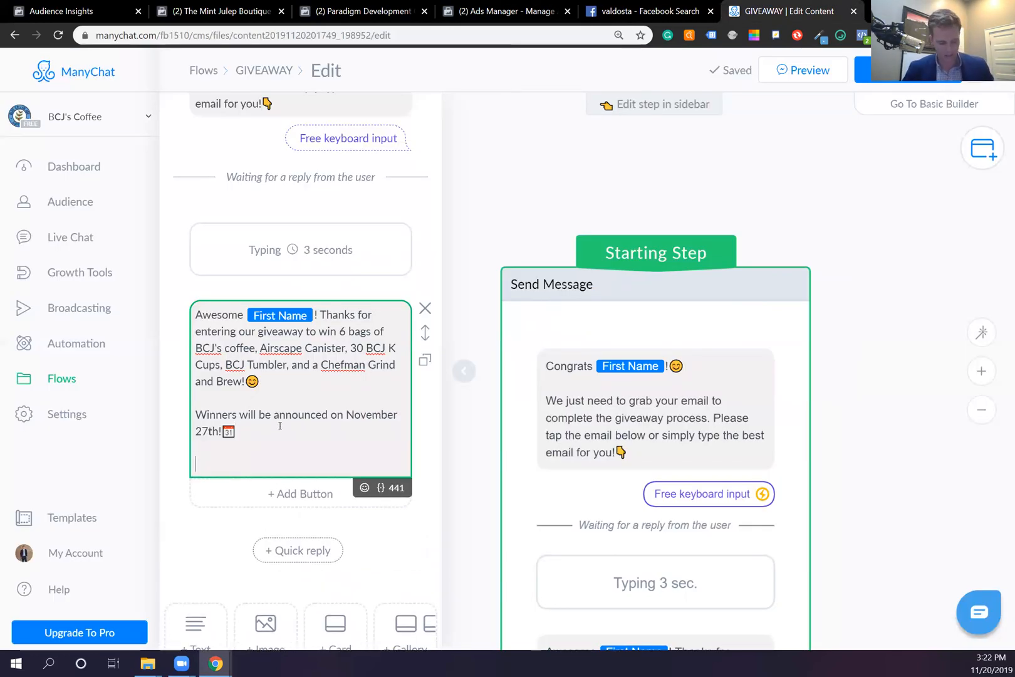
{"action": "type", "text": "At "}
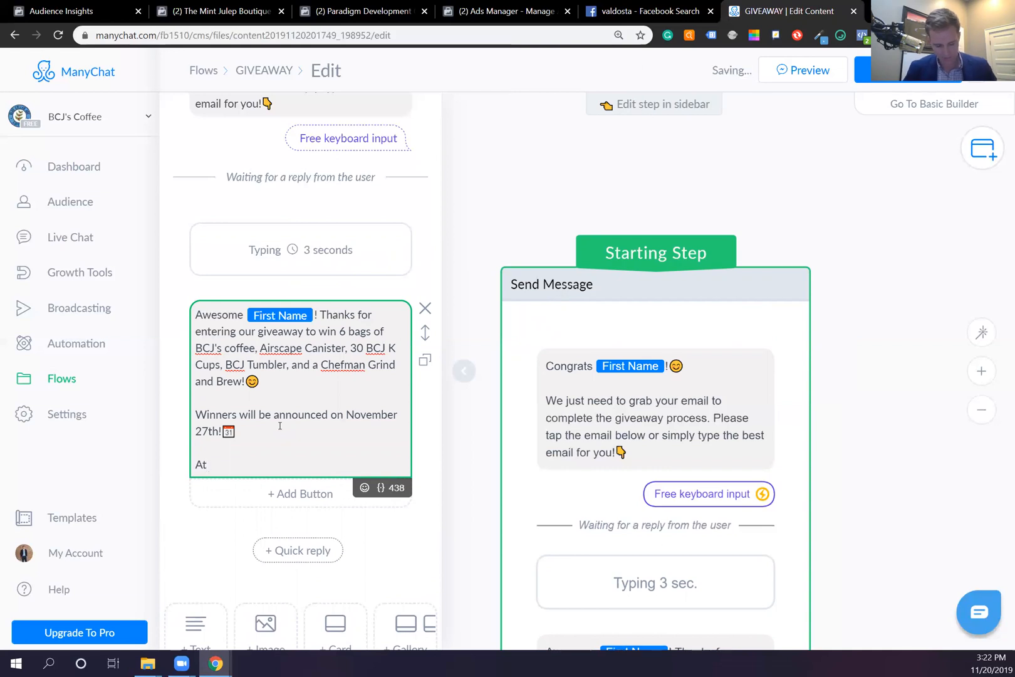
{"action": "type", "text": "Blkue"}
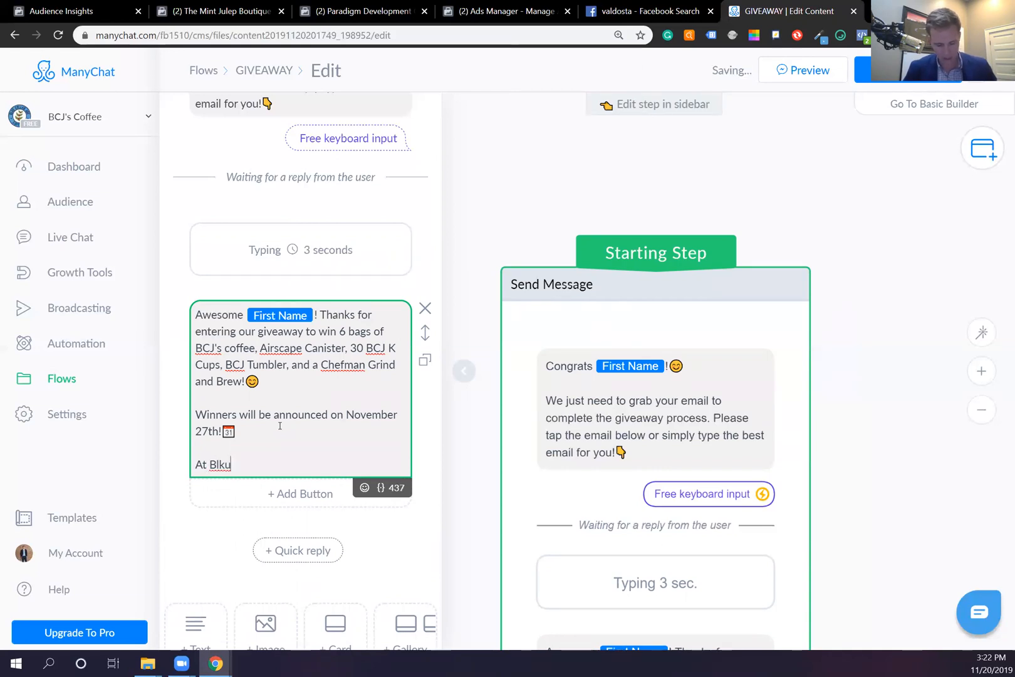
{"action": "key", "text": "BackSpace"}
{"action": "key", "text": "BackSpace"}
{"action": "key", "text": "BackSpace"}
{"action": "key", "text": "BackSpace"}
{"action": "type", "text": "ue Collar Joe"}
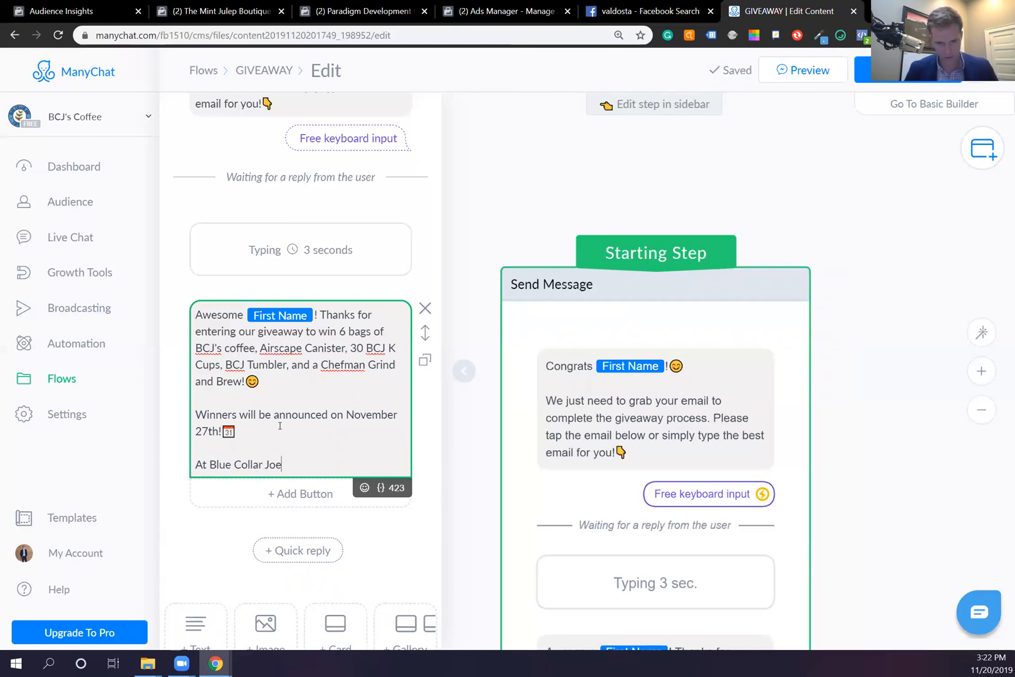
{"action": "type", "text": " Coffee"}
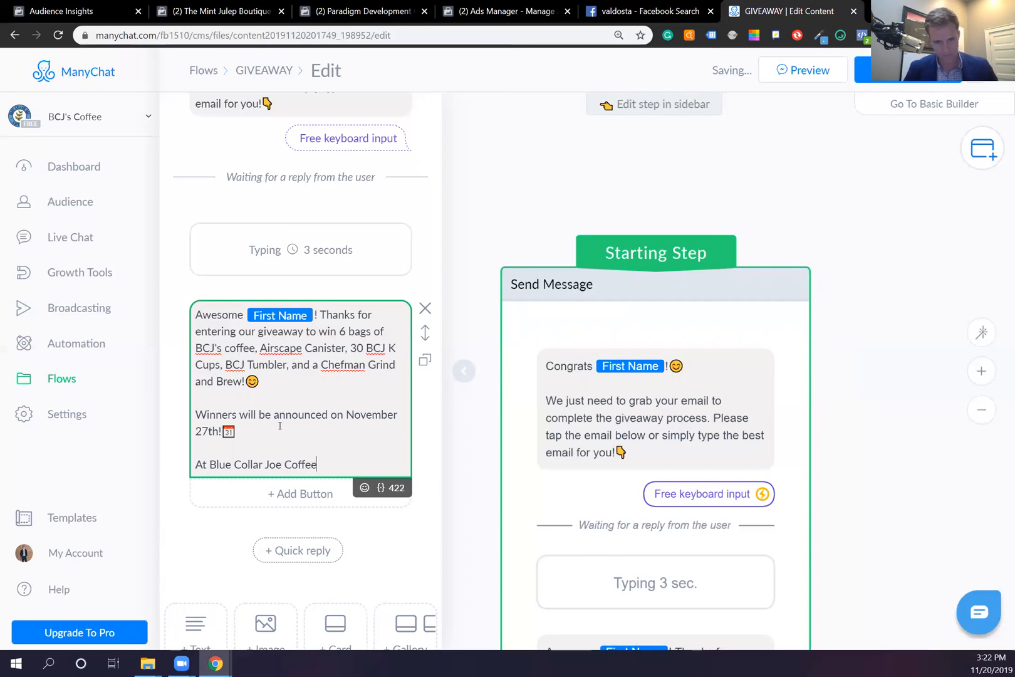
{"action": "type", "text": " Co"}
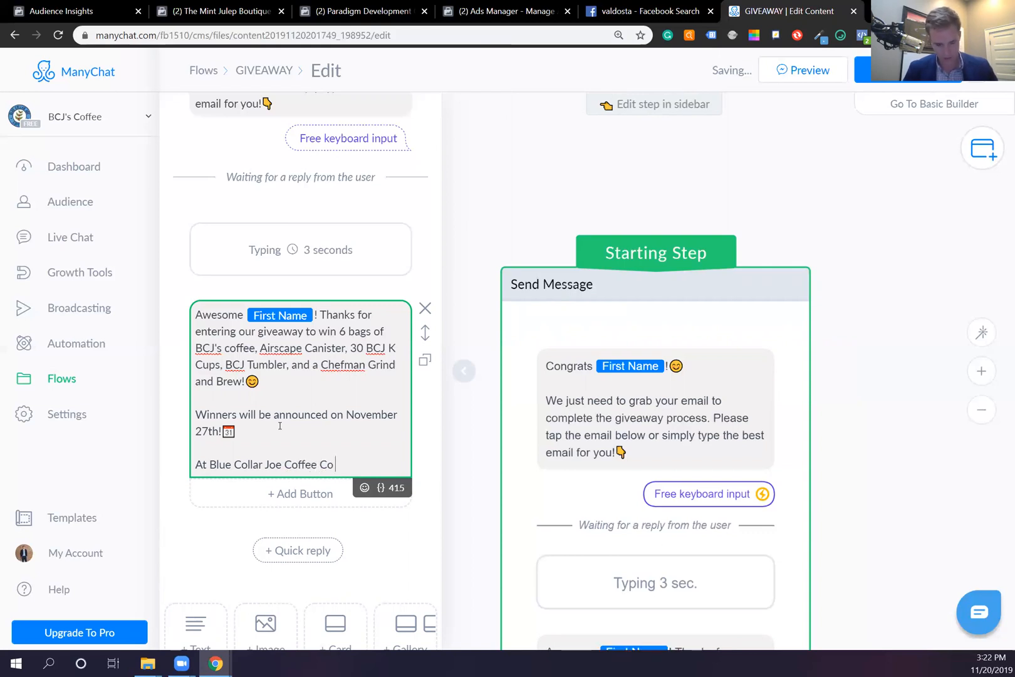
{"action": "type", "text": " we strive "}
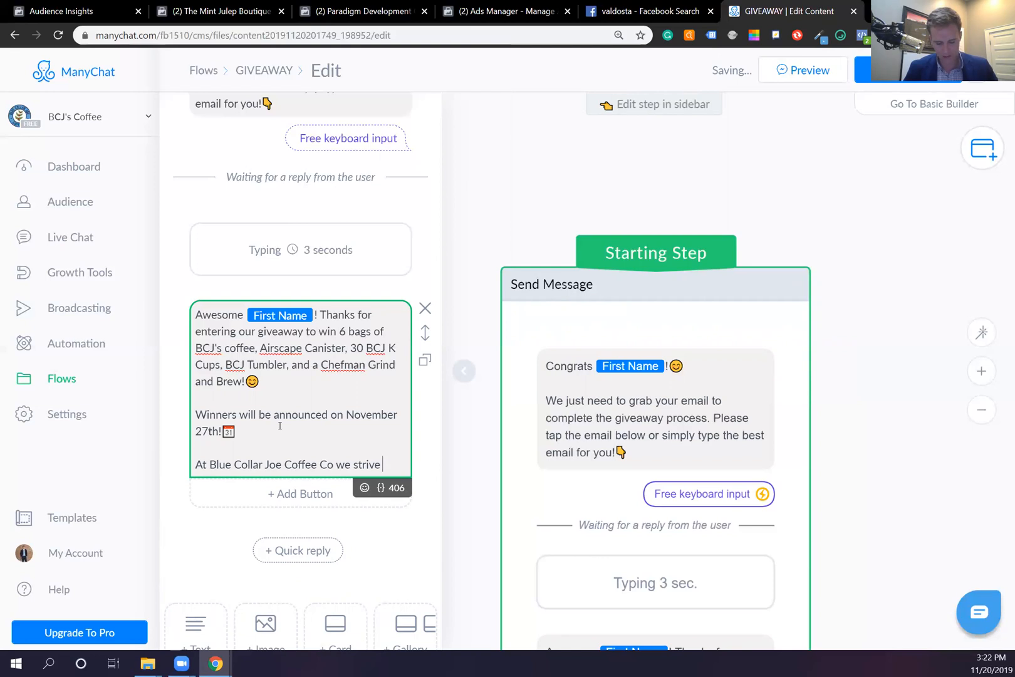
- Complete the company sentence with "to bring you the coffee you deserve for a price you can afford!"
{"action": "type", "text": "to bri"}
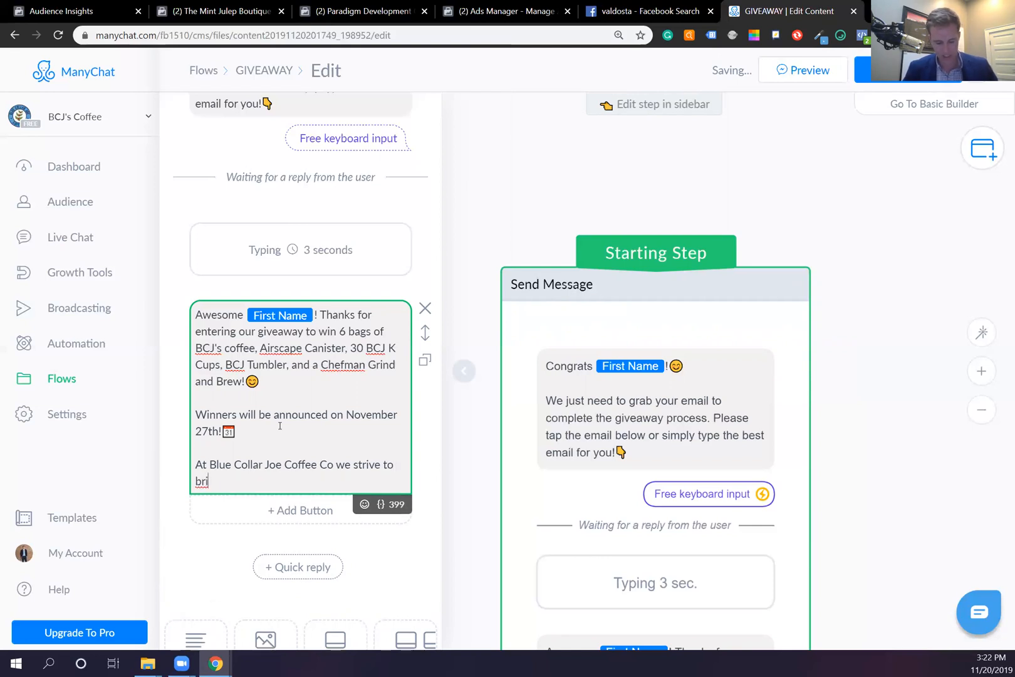
{"action": "type", "text": "ng you thecoffee"}
{"action": "key", "text": "BackSpace"}
{"action": "key", "text": "BackSpace"}
{"action": "key", "text": "BackSpace"}
{"action": "type", "text": "fe you desr"}
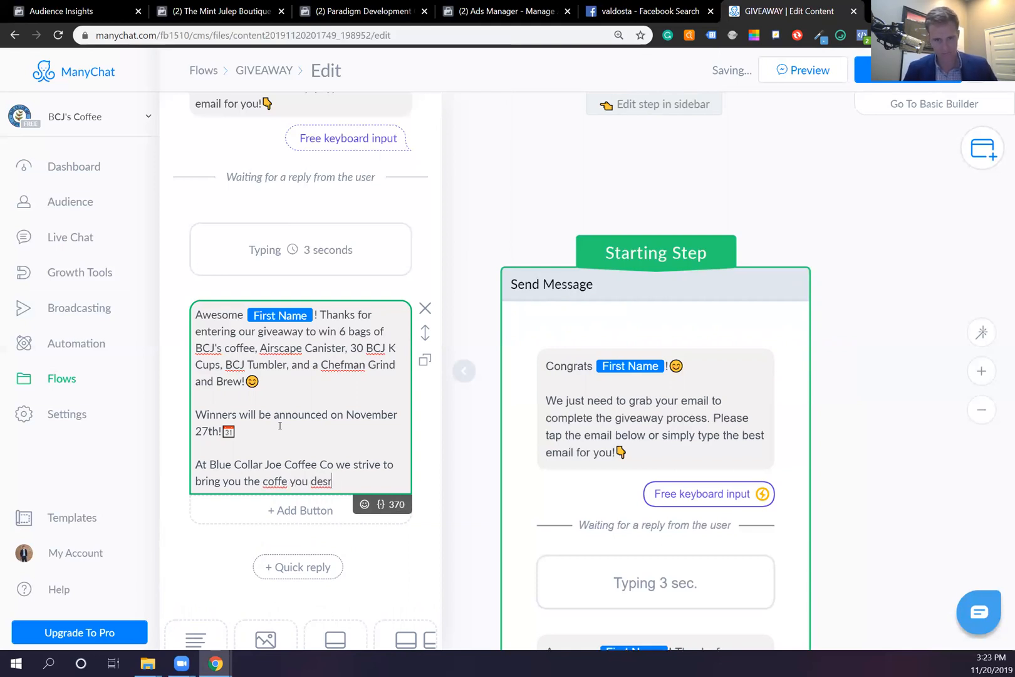
{"action": "key", "text": "BackSpace"}
{"action": "type", "text": "er"}
{"action": "type", "text": "ve for a price you can afford!"}
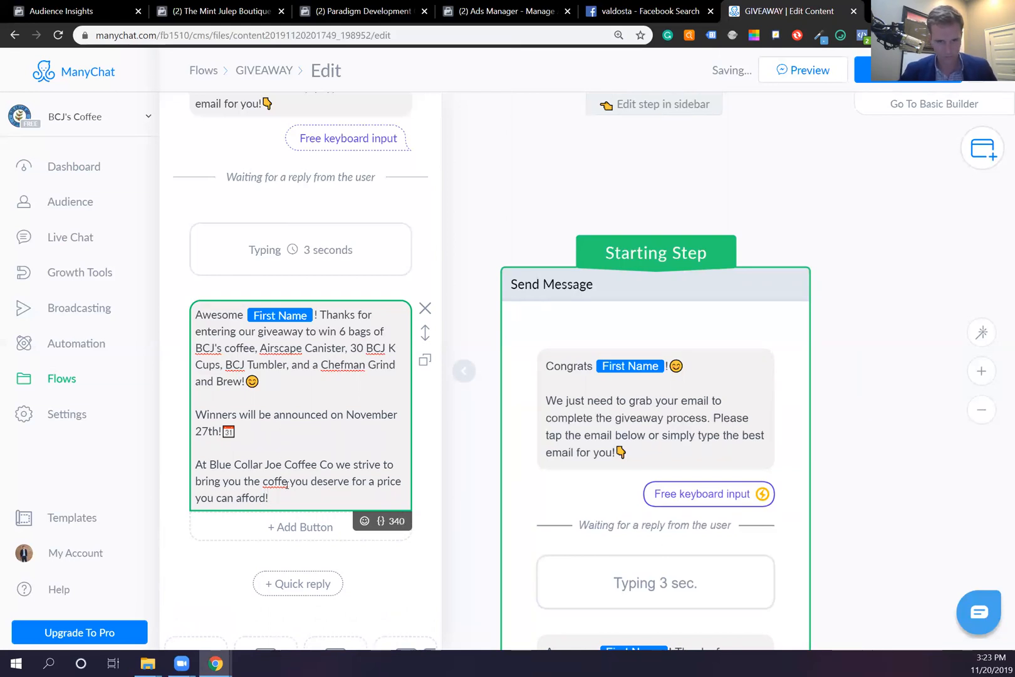
{"action": "type", "text": "e"}
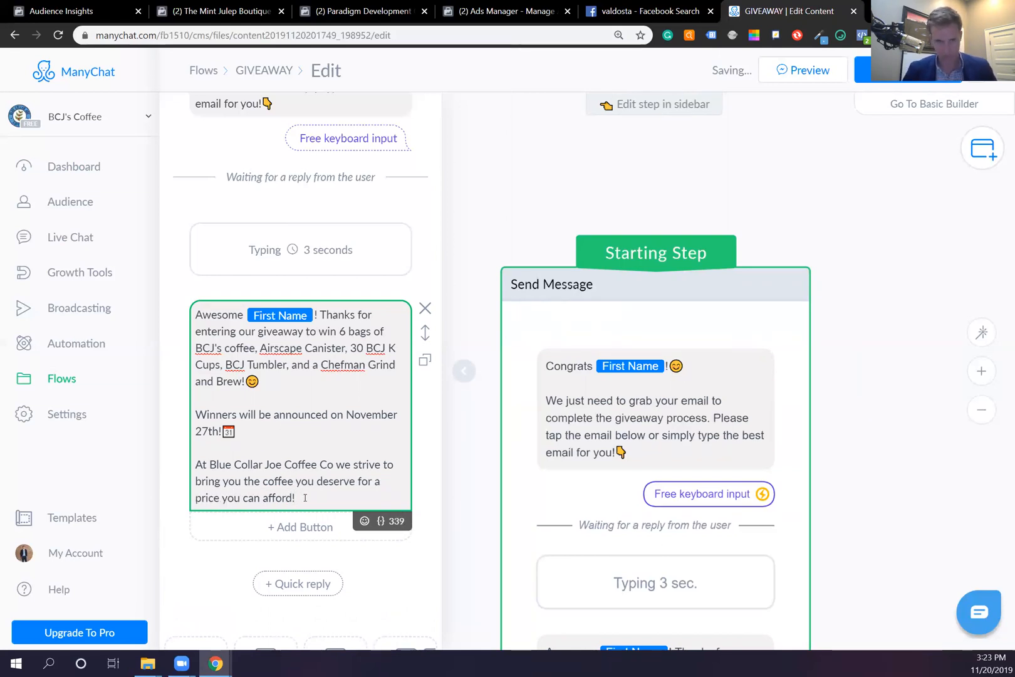
- Start a new paragraph reading "If you are in need of anything, please feel free to send us a message and"
{"action": "key", "text": "Return"}
{"action": "key", "text": "Return"}
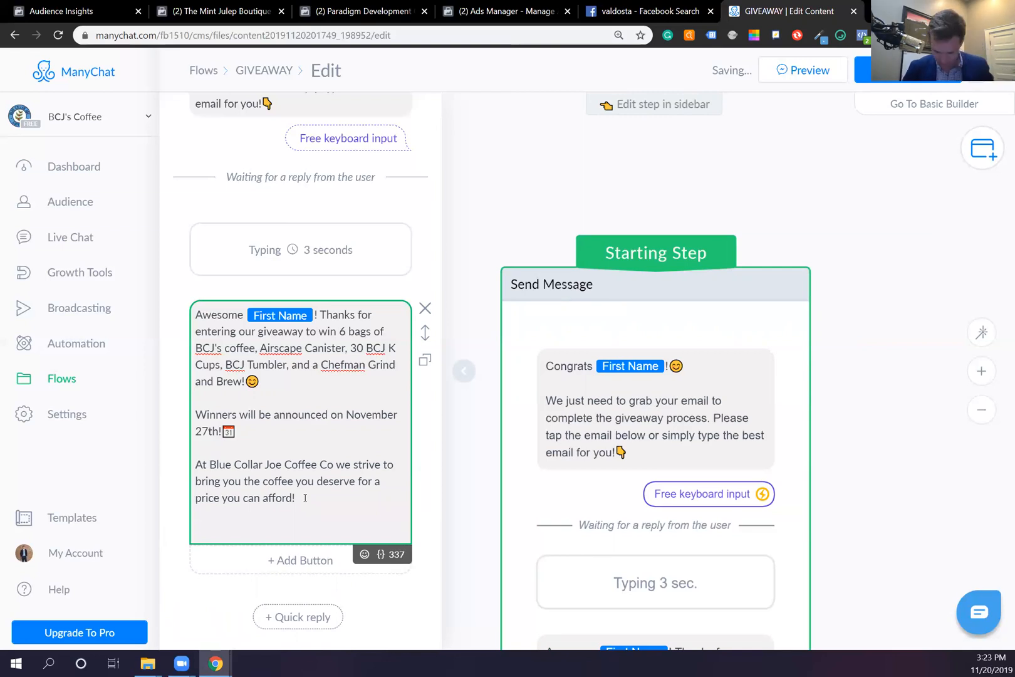
{"action": "type", "text": "If you are in nee"}
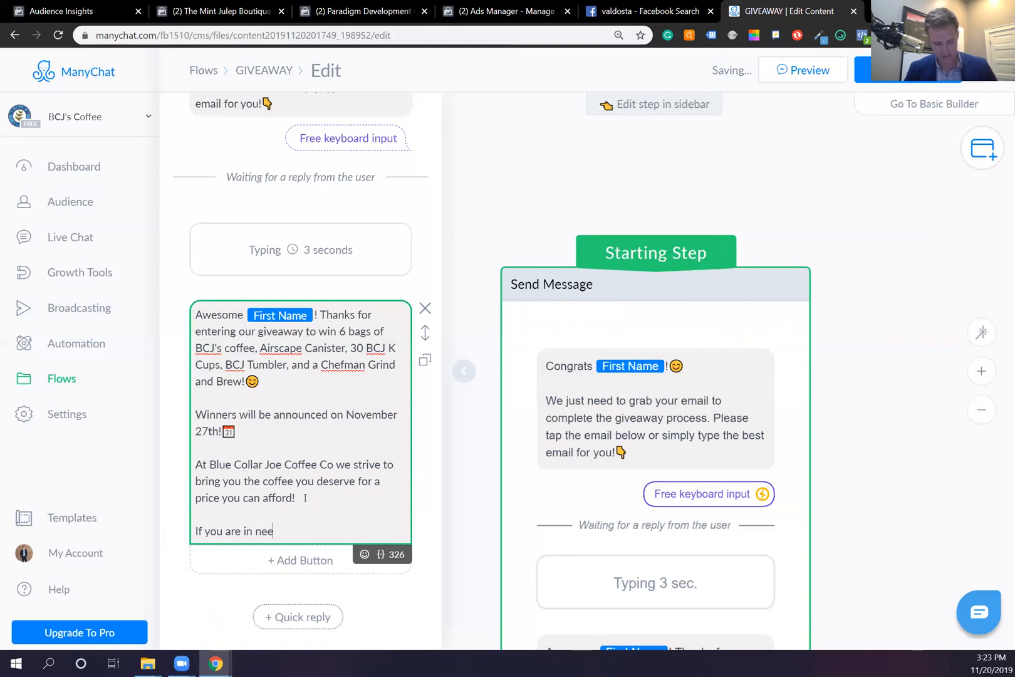
{"action": "type", "text": "d of a"}
{"action": "key", "text": "BackSpace"}
{"action": "type", "text": "an"}
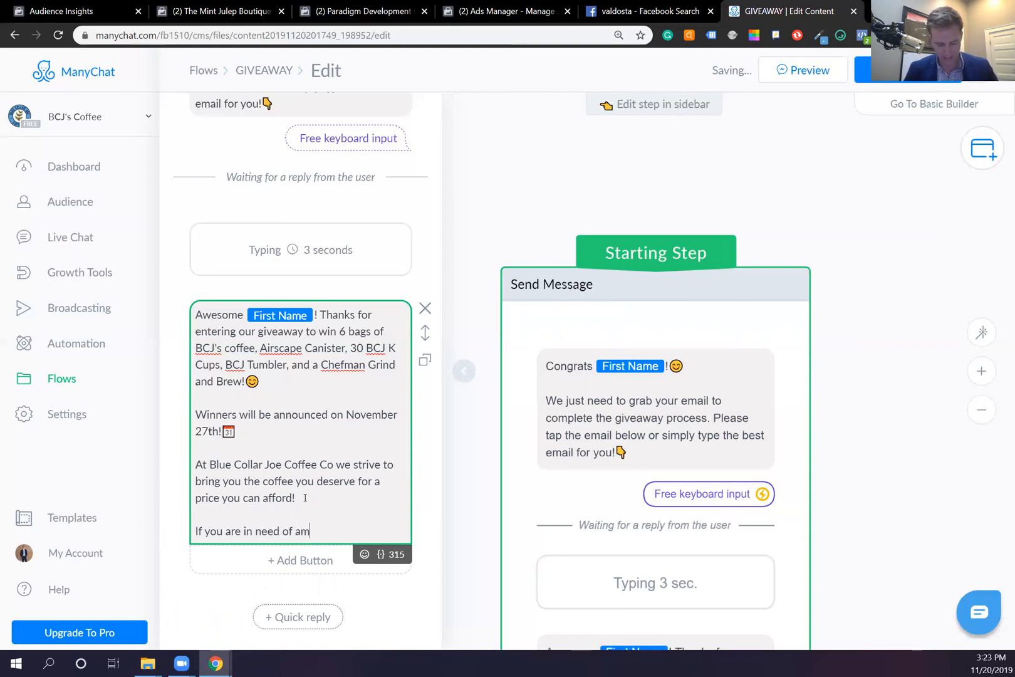
{"action": "type", "text": "ythi"}
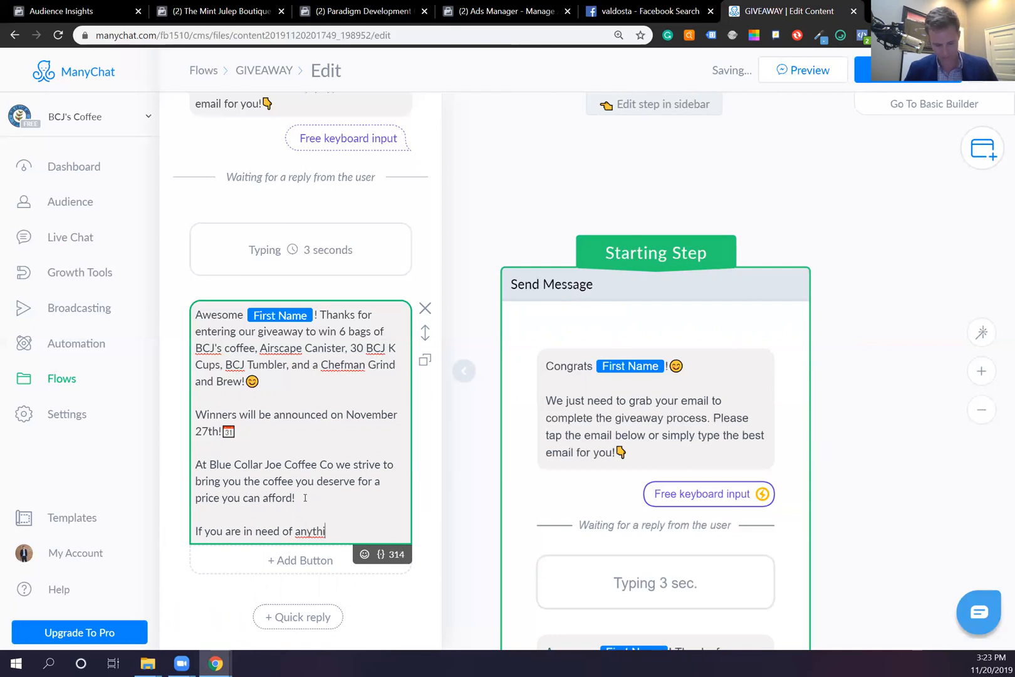
{"action": "type", "text": "ng, ple"}
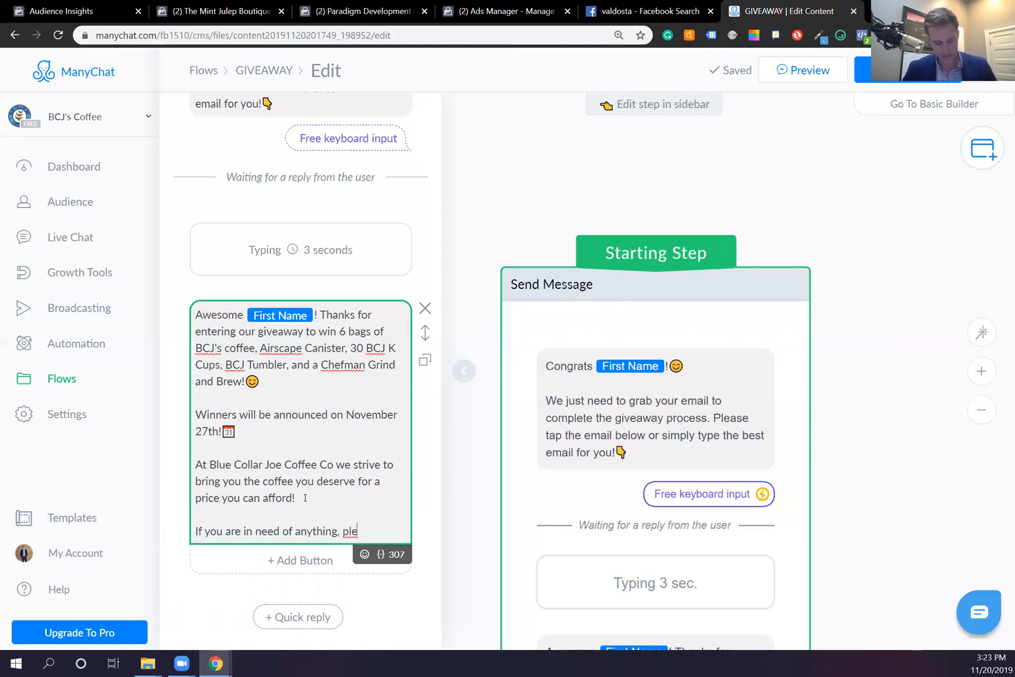
{"action": "type", "text": "ase feel free to send"}
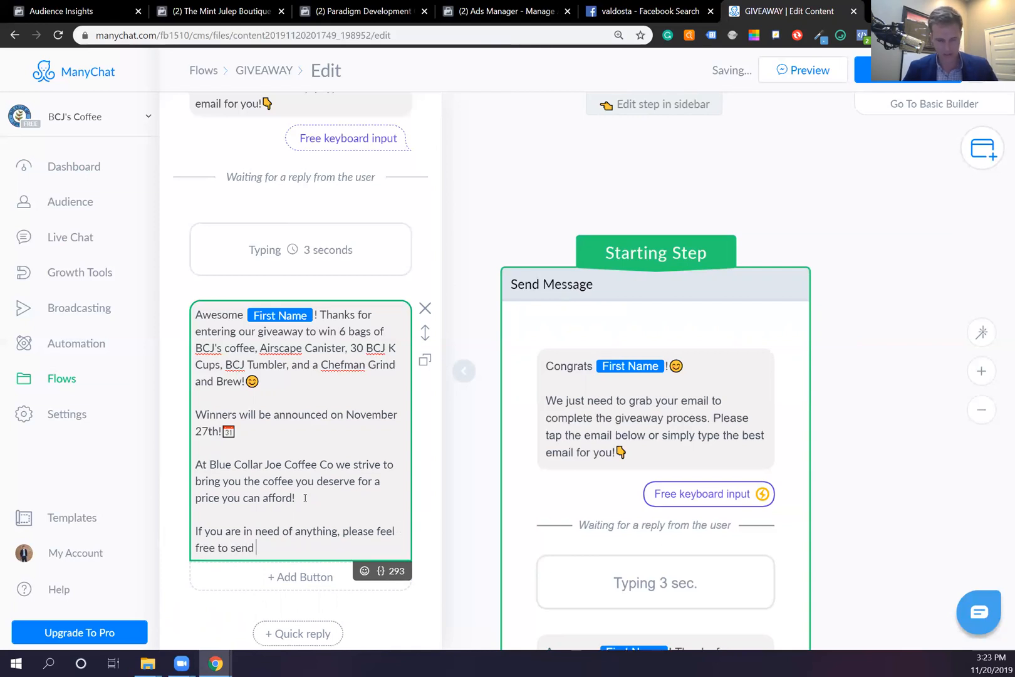
{"action": "type", "text": " us a me"}
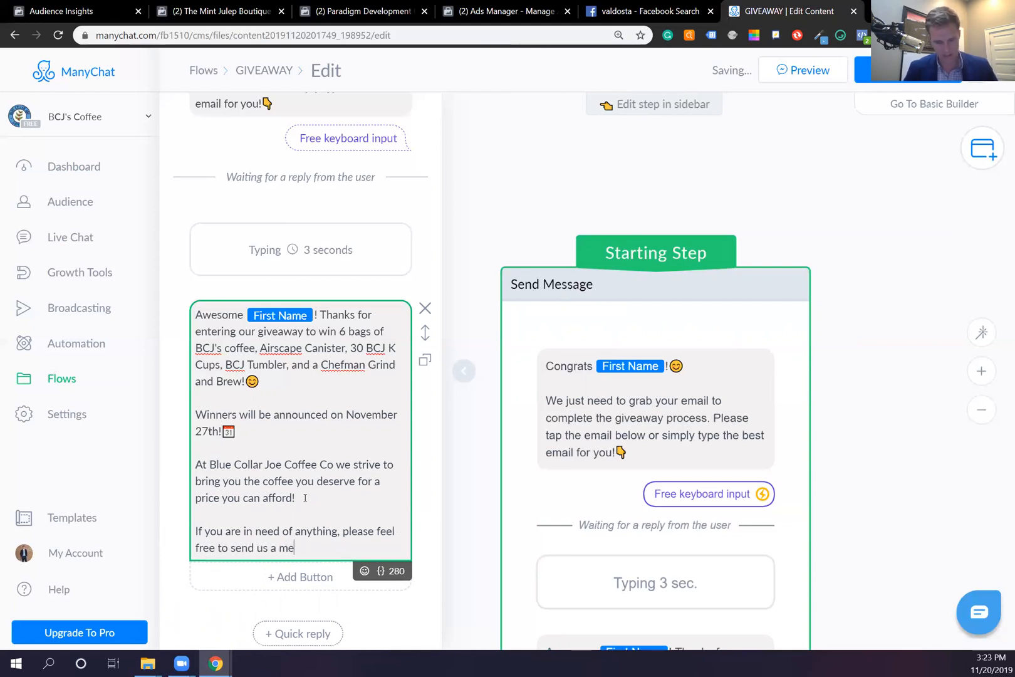
{"action": "type", "text": "ssage and we get"}
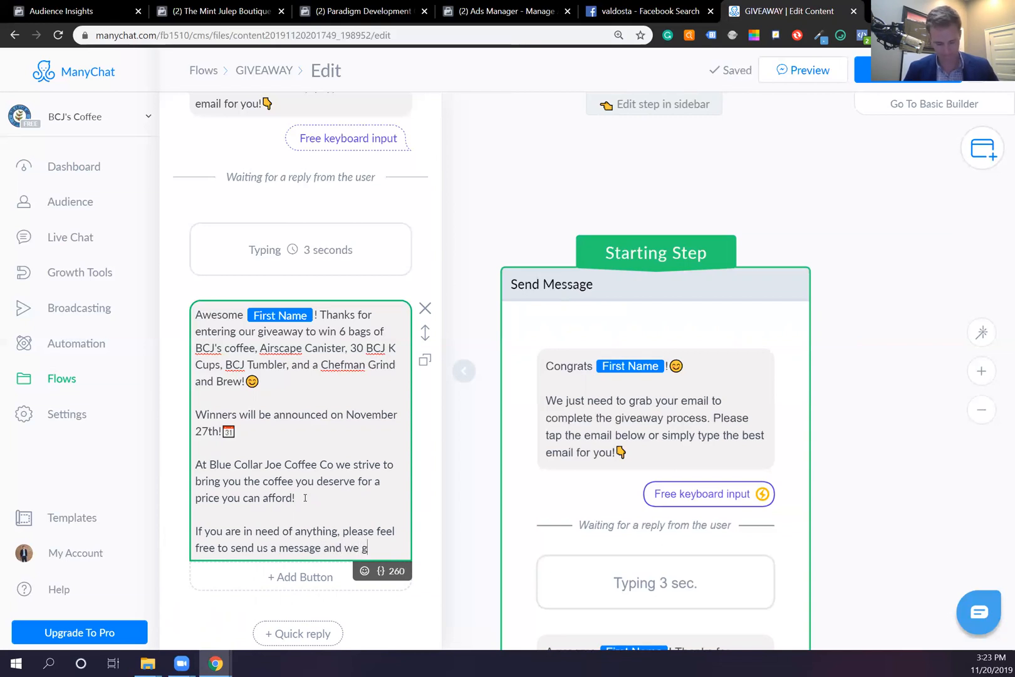
- Finish the sentence after "send us a message and" with "help you as best as possible!"
{"action": "key", "text": "BackSpace"}
{"action": "key", "text": "BackSpace"}
{"action": "key", "text": "BackSpace"}
{"action": "key", "text": "BackSpace"}
{"action": "key", "text": "BackSpace"}
{"action": "key", "text": "BackSpace"}
{"action": "key", "text": "BackSpace"}
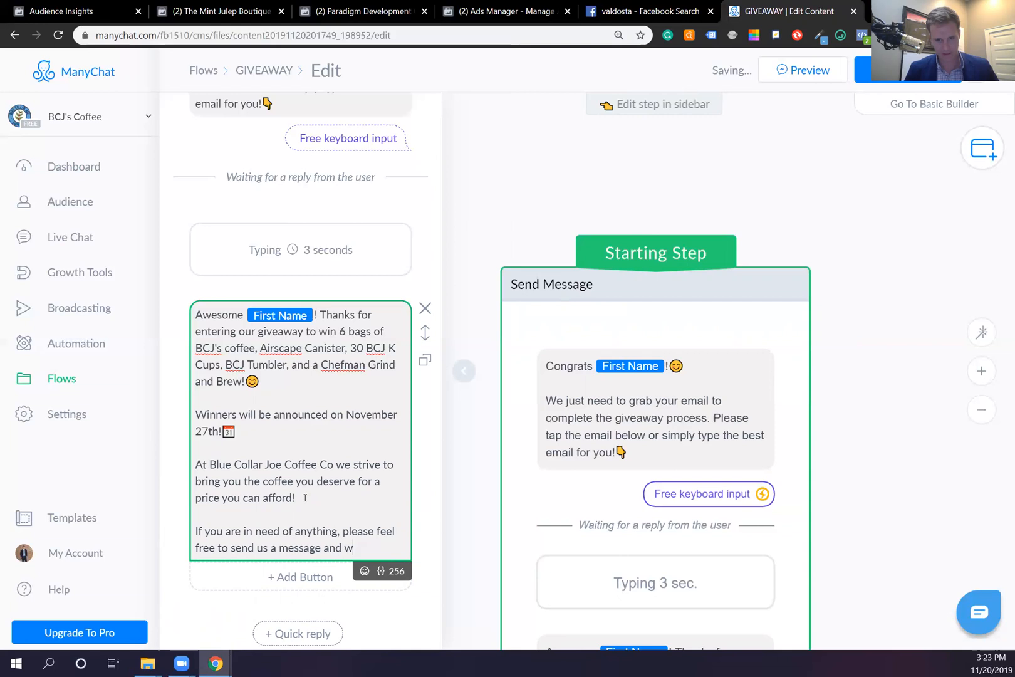
{"action": "type", "text": "help you "}
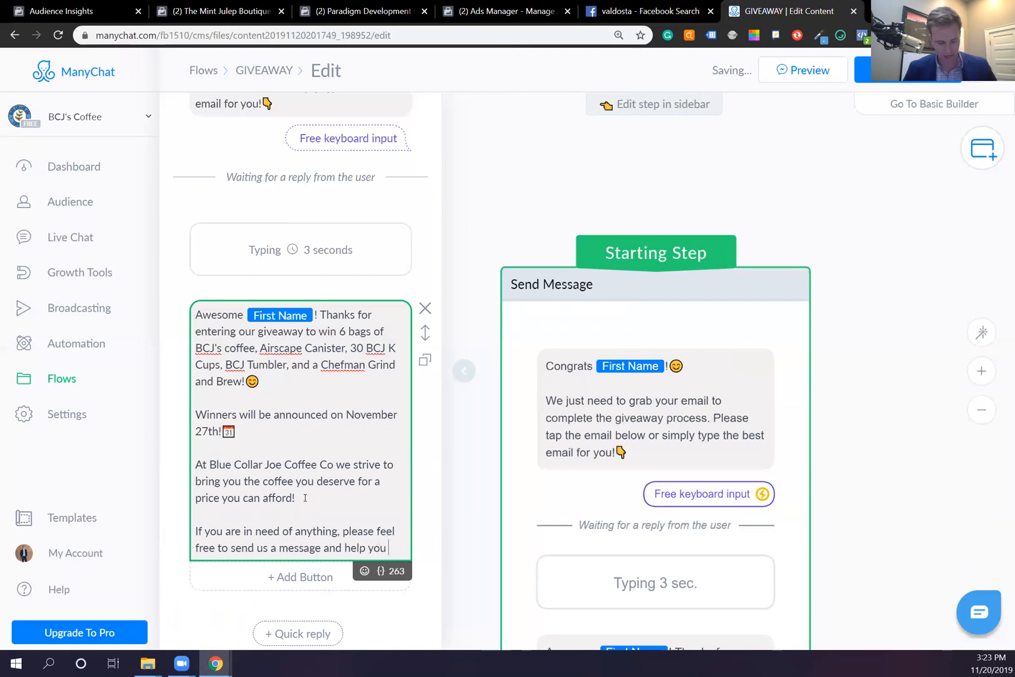
{"action": "type", "text": "as best as po"}
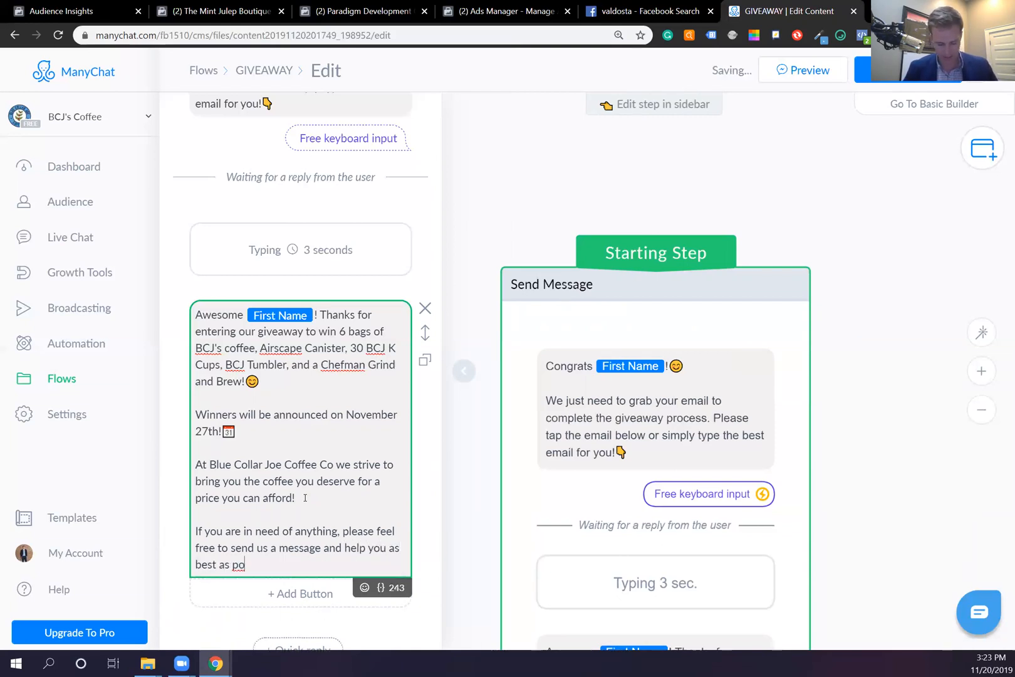
{"action": "type", "text": "ssible"}
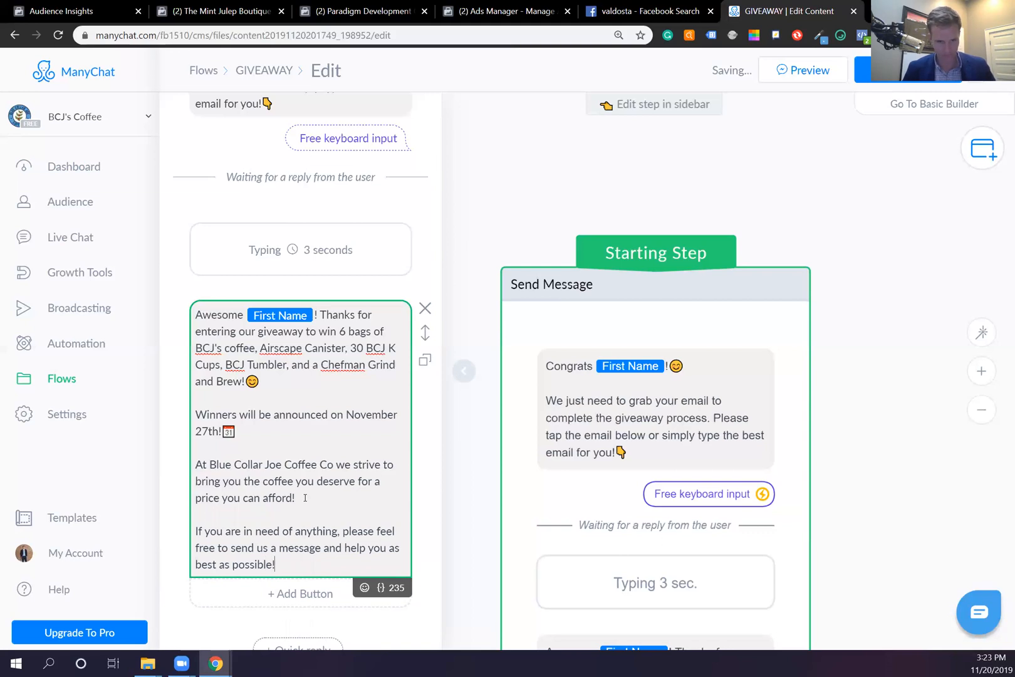
{"action": "type", "text": "!"}
- Start a new paragraph after a blank line reading "If you would like to check out our coffee"
{"action": "key", "text": "Return"}
{"action": "key", "text": "Return"}
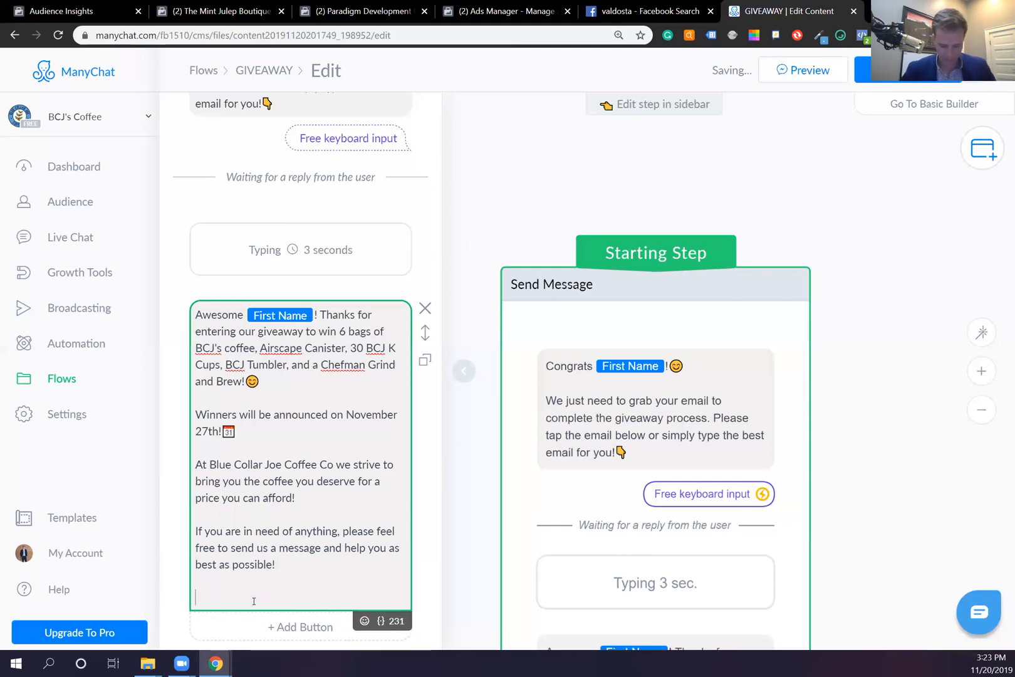
{"action": "type", "text": "If you would like t"}
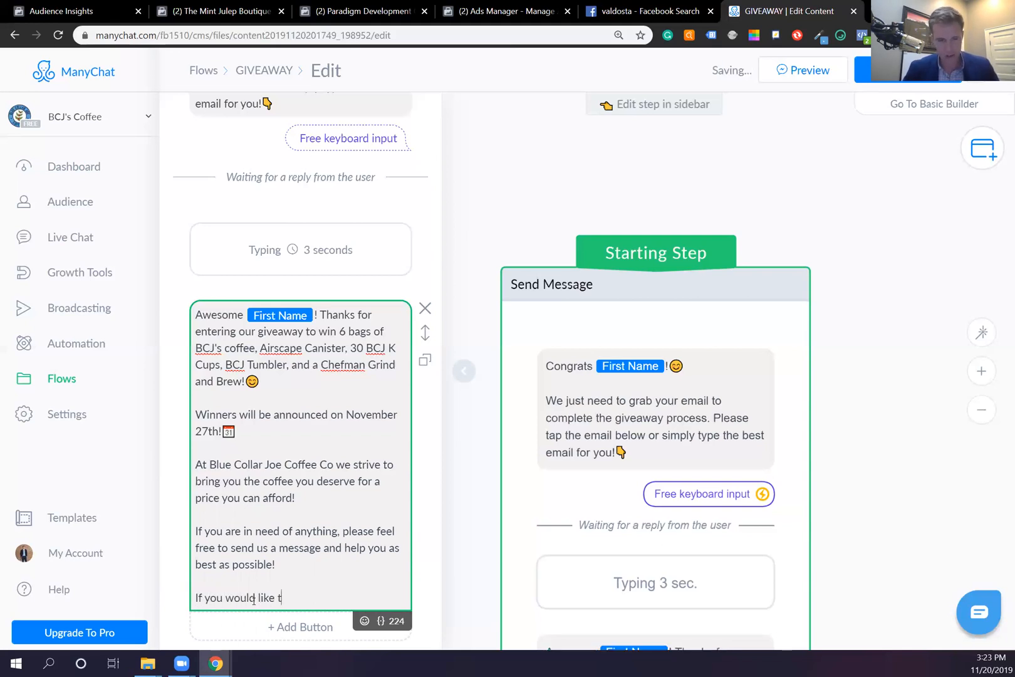
{"action": "type", "text": "o check out"}
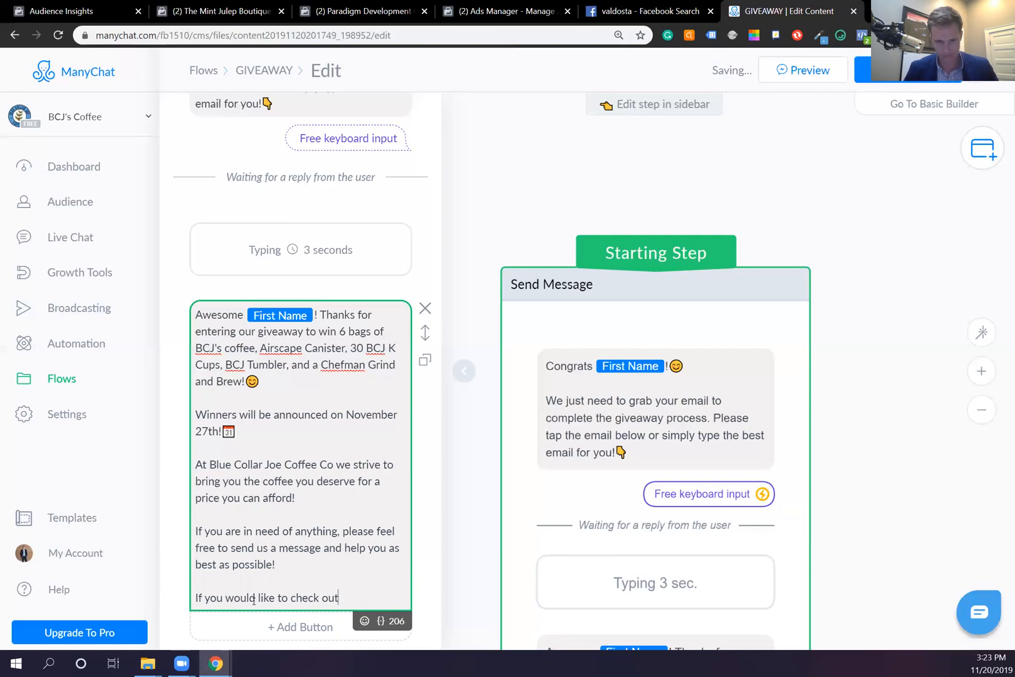
{"action": "type", "text": "or"}
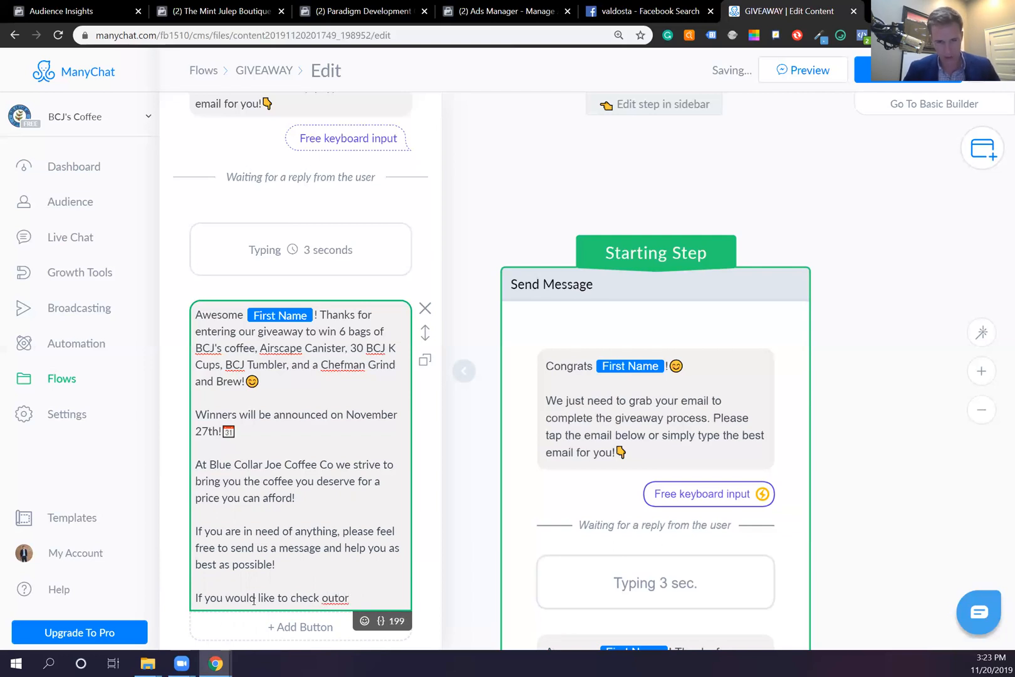
{"action": "key", "text": "BackSpace"}
{"action": "key", "text": "BackSpace"}
{"action": "type", "text": "our c"}
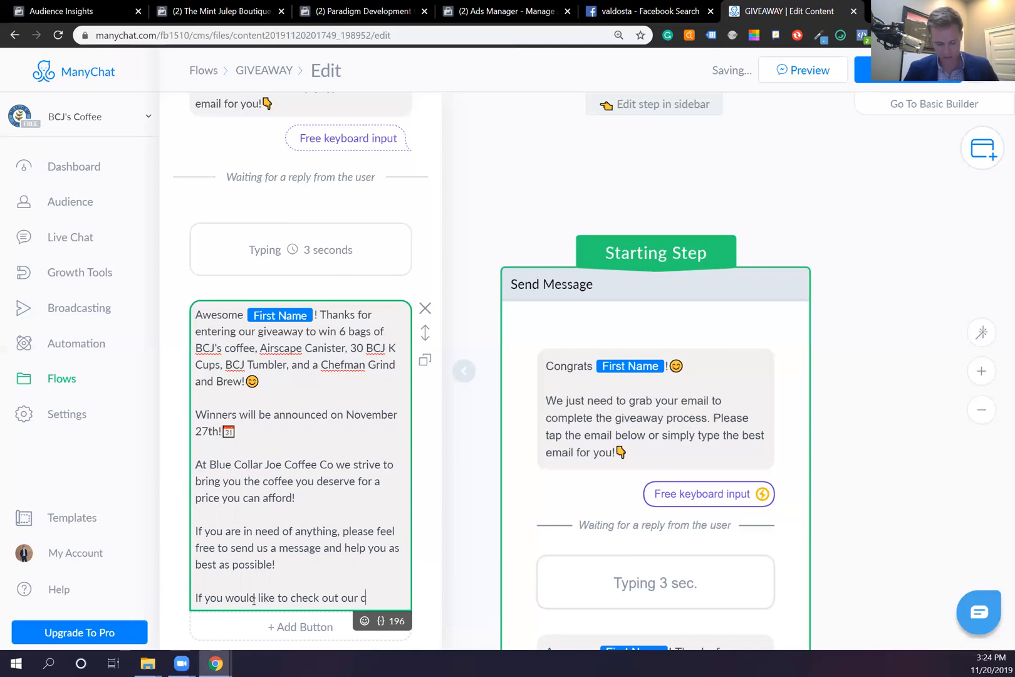
{"action": "type", "text": "offee p"}
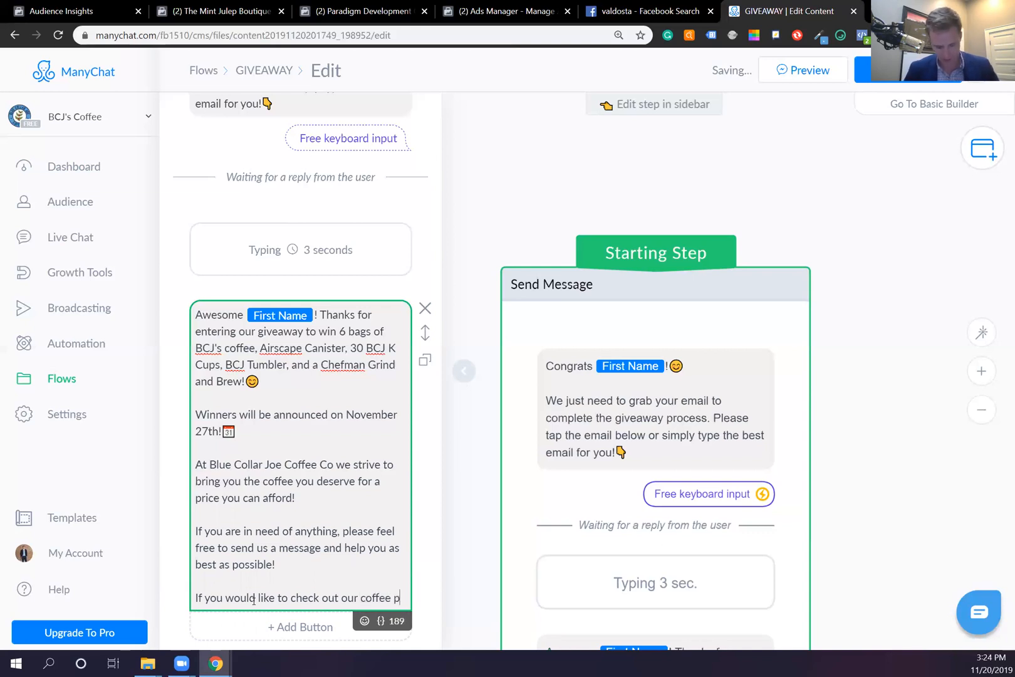
- Complete the coffee sentence with ", please feel free to tap the button below."
{"action": "type", "text": "lease"}
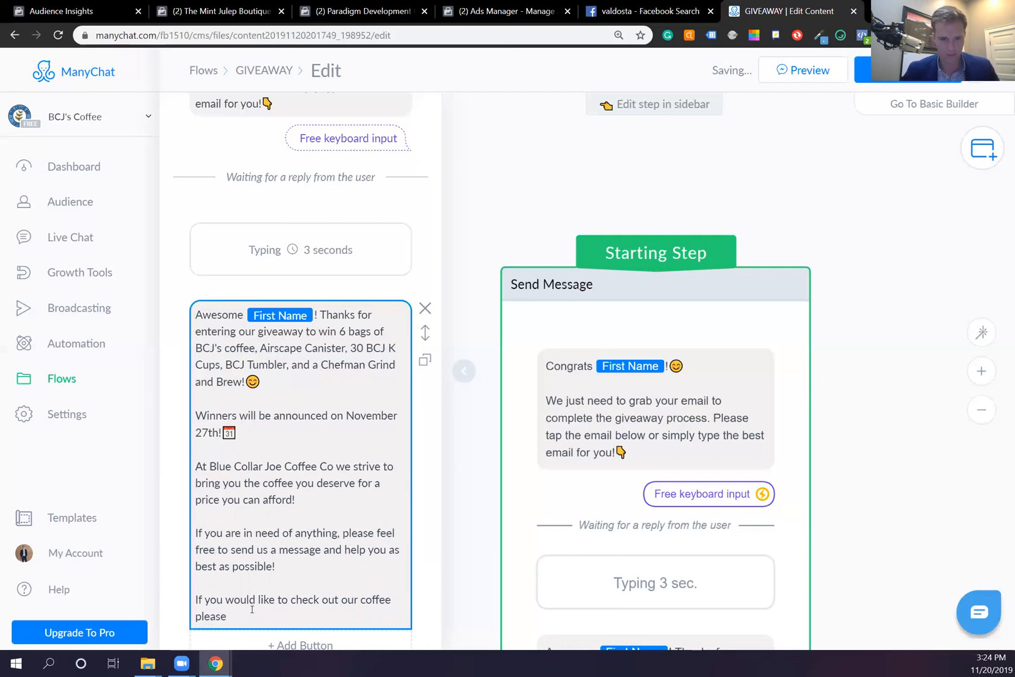
{"action": "key", "text": "BackSpace"}
{"action": "key", "text": "BackSpace"}
{"action": "key", "text": "BackSpace"}
{"action": "key", "text": "BackSpace"}
{"action": "key", "text": "BackSpace"}
{"action": "key", "text": "BackSpace"}
{"action": "key", "text": "BackSpace"}
{"action": "type", "text": ", pleas"}
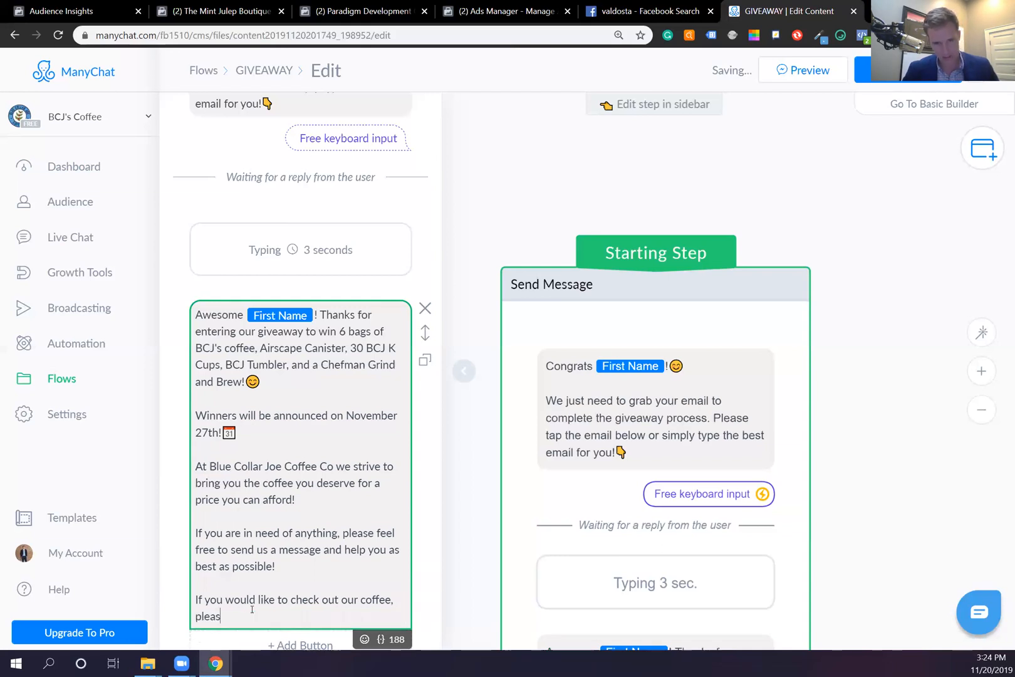
{"action": "type", "text": "e feel free to tap the button b"}
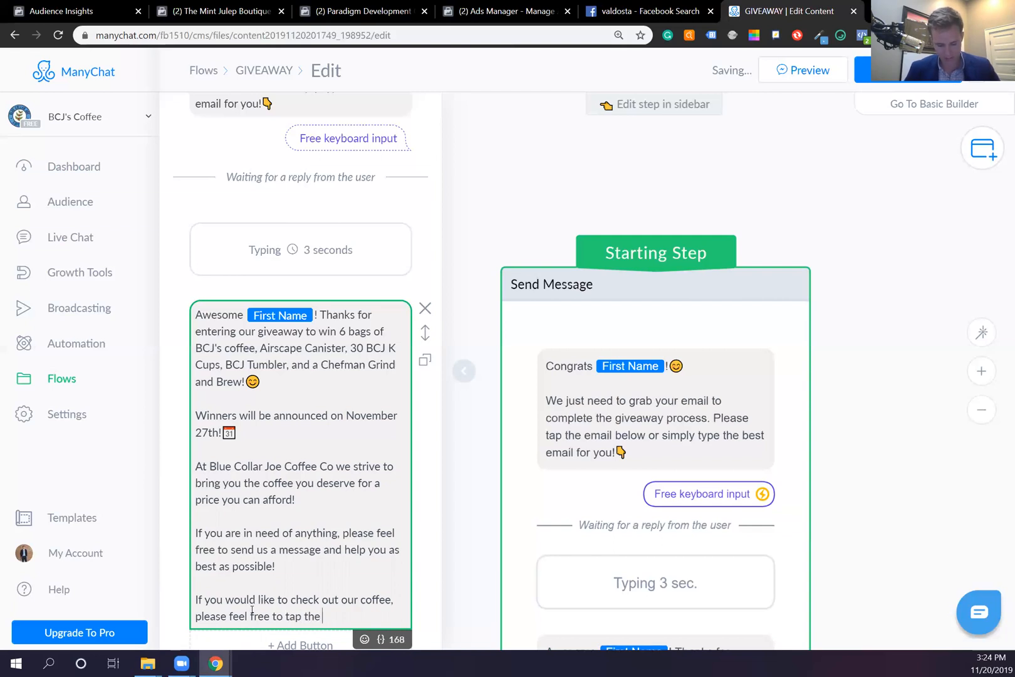
{"action": "type", "text": "elow"}
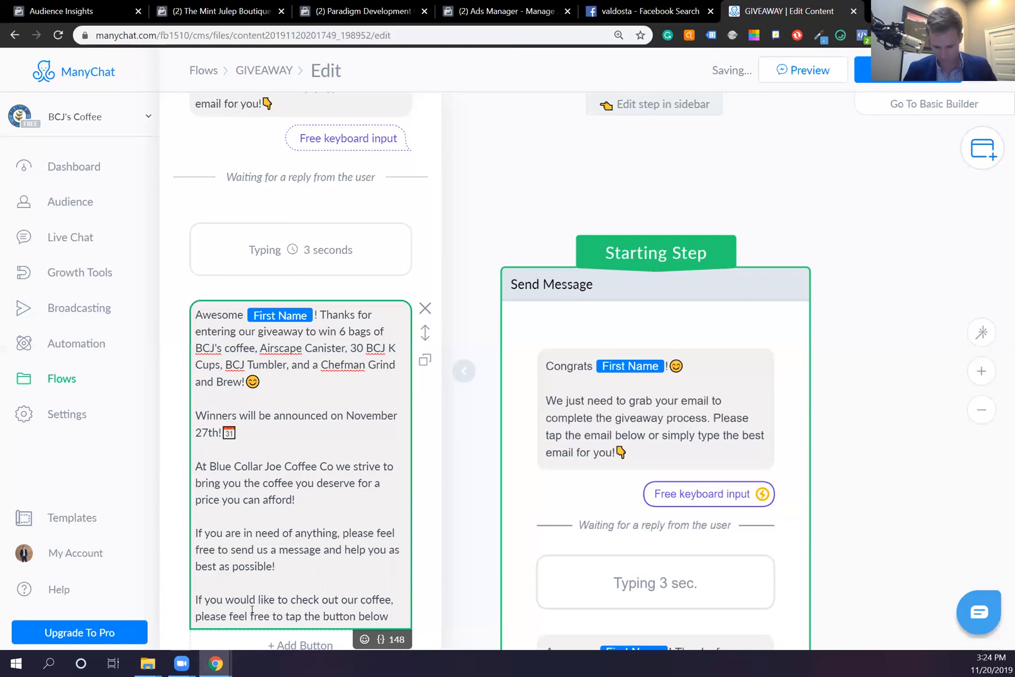
{"action": "type", "text": "."}
- Add the sign-off "Thanks - Blue Collar Joe Coffee Co" after a blank line at the end of the message
{"action": "key", "text": "Return"}
{"action": "key", "text": "Return"}
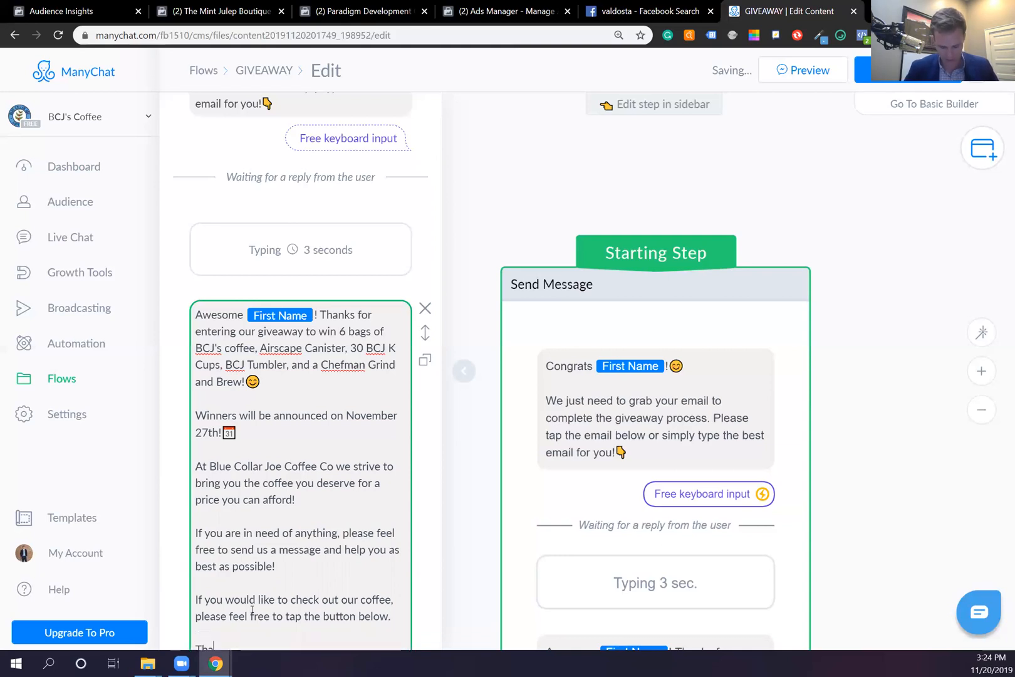
{"action": "type", "text": "Thanks!"}
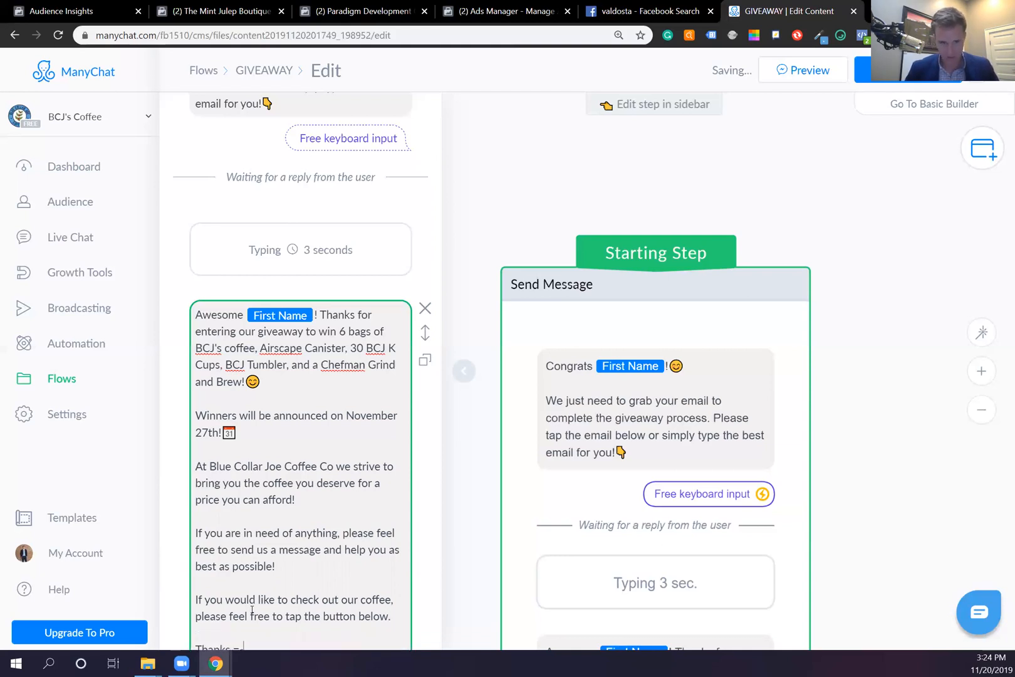
{"action": "scroll", "coordinate": [291, 500], "scroll_direction": "down", "scroll_amount": 2}
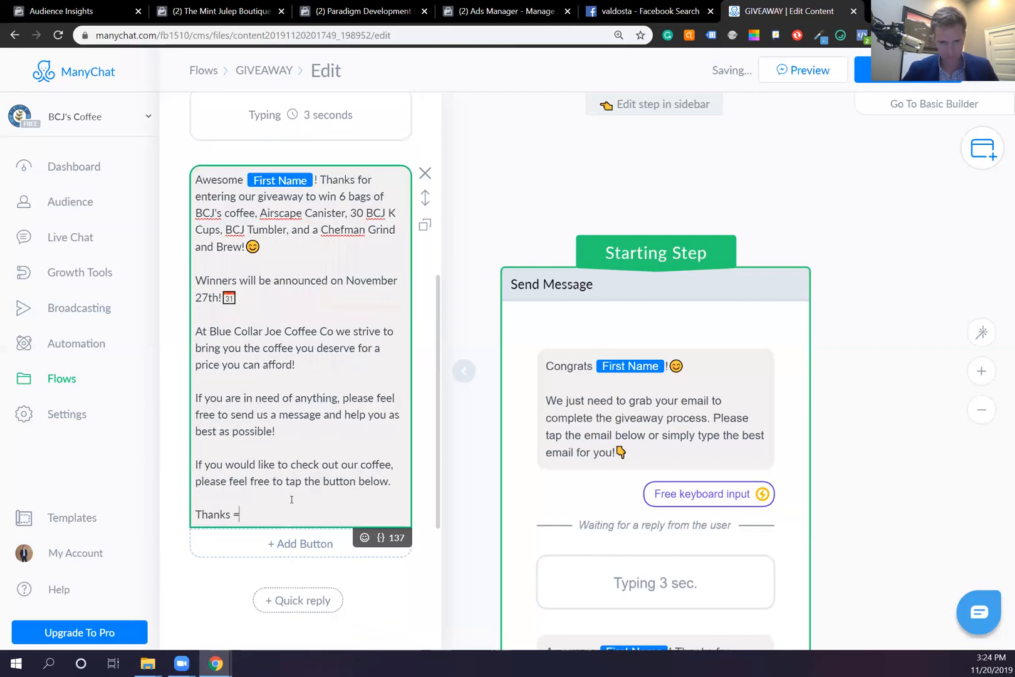
{"action": "key", "text": "BackSpace"}
{"action": "type", "text": "- "}
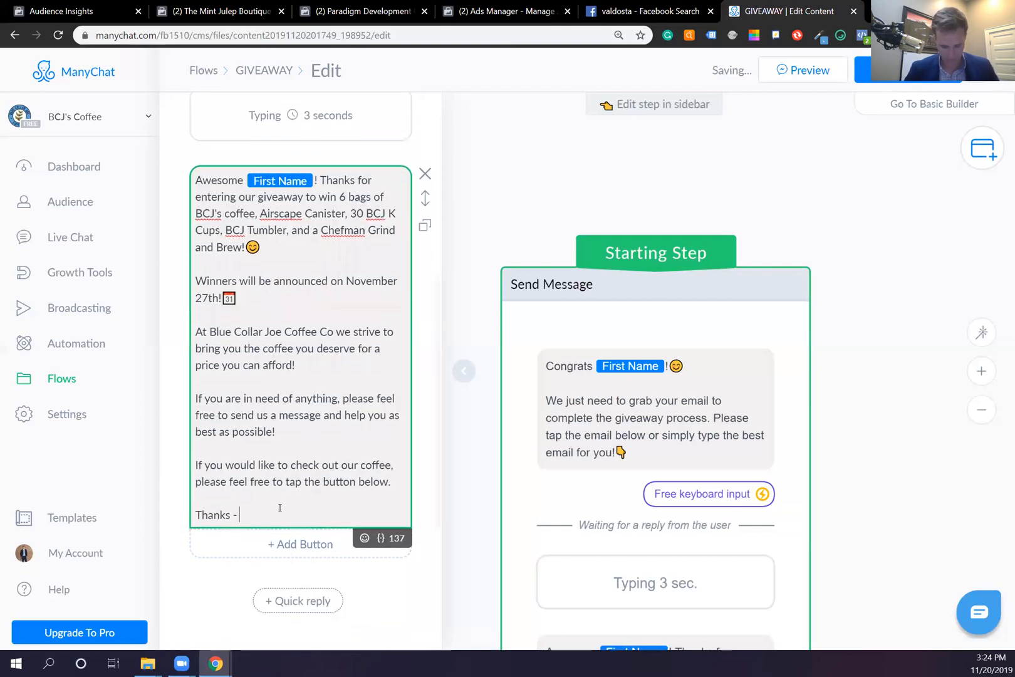
{"action": "type", "text": "Blue Collar Joe"}
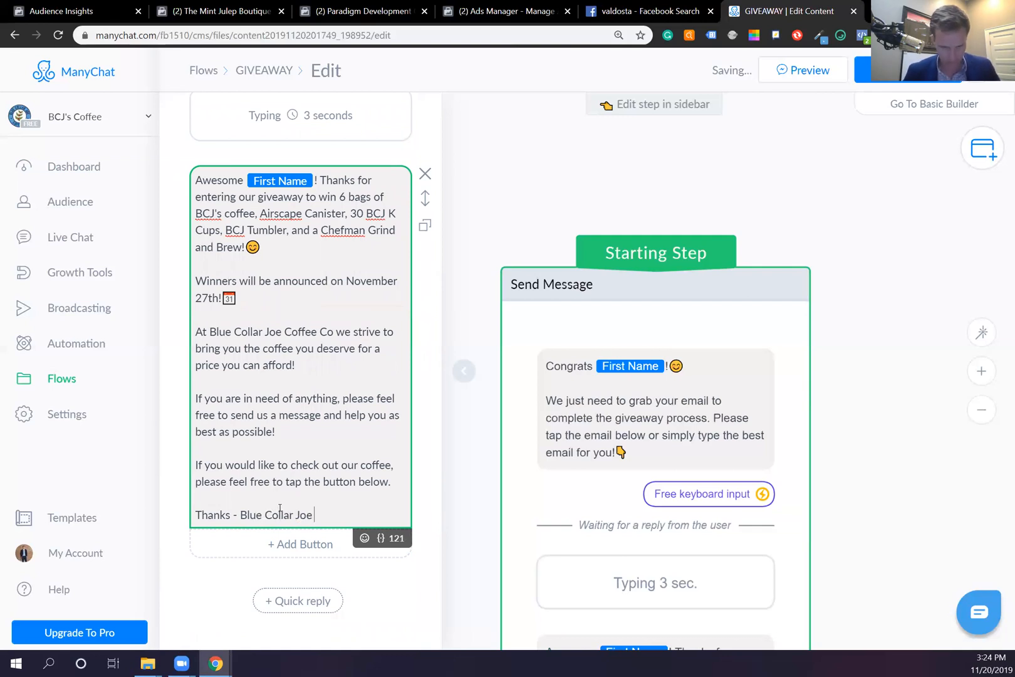
{"action": "type", "text": " Coffee Co"}
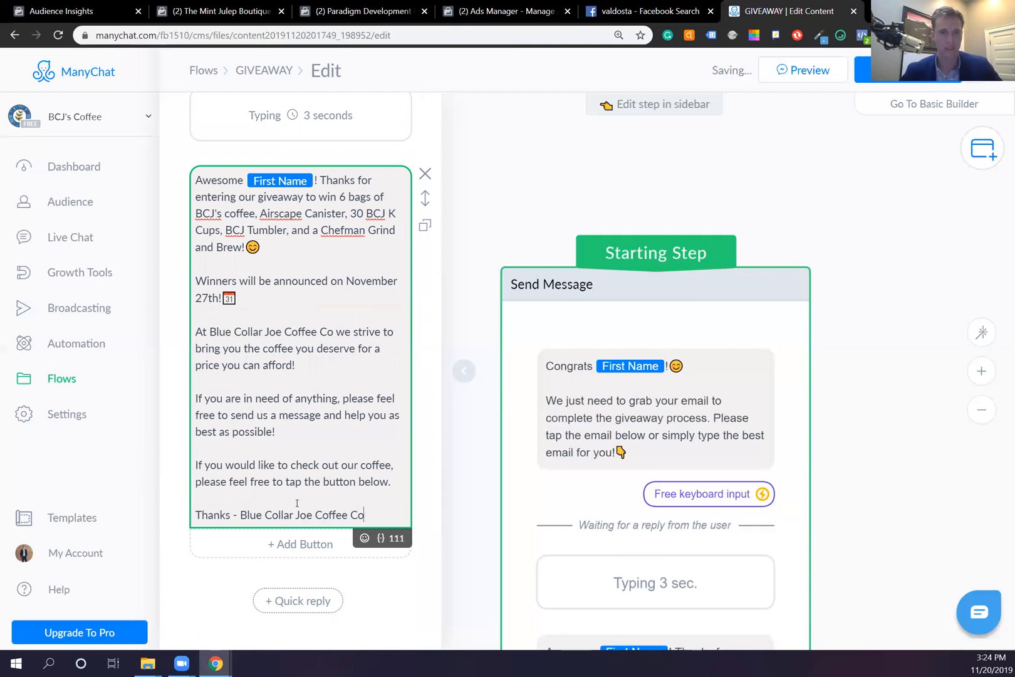
- Put "- Blue Collar Joe Coffee Co" on its own line below a blank line and add a comma after "Thanks"
{"action": "left_click", "coordinate": [236, 515]}
{"action": "key", "text": "Return"}
{"action": "key", "text": "Return"}
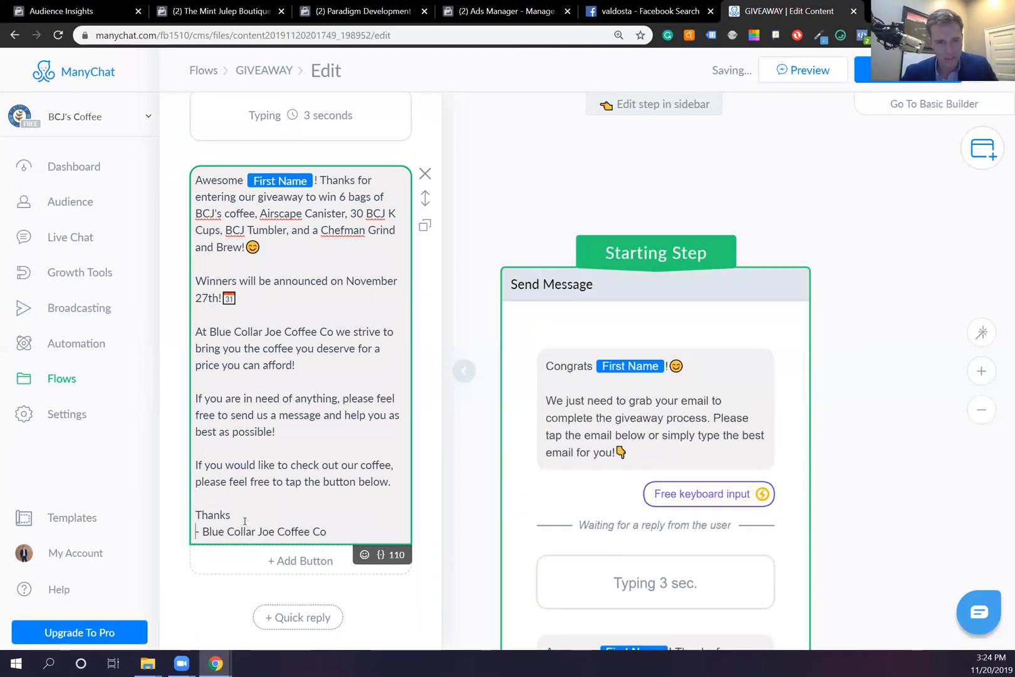
{"action": "type", "text": ","}
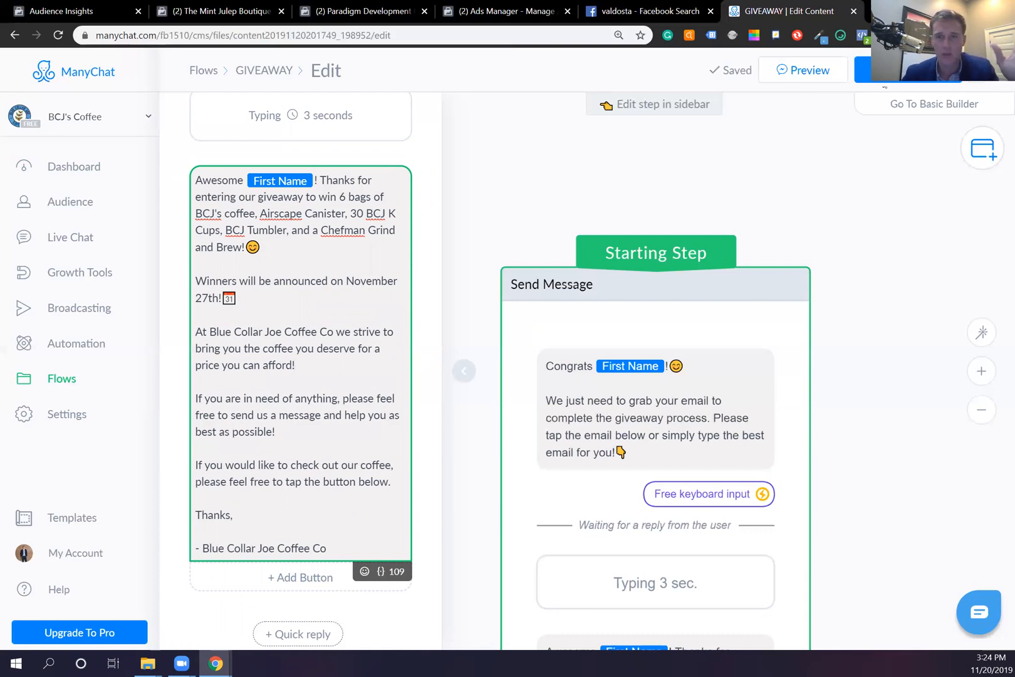
- Insert heart-eyes and hot beverage emojis after "price you can afford!" and a pointing-down emoji after "tap the button below."
{"action": "left_click", "coordinate": [840, 36]}
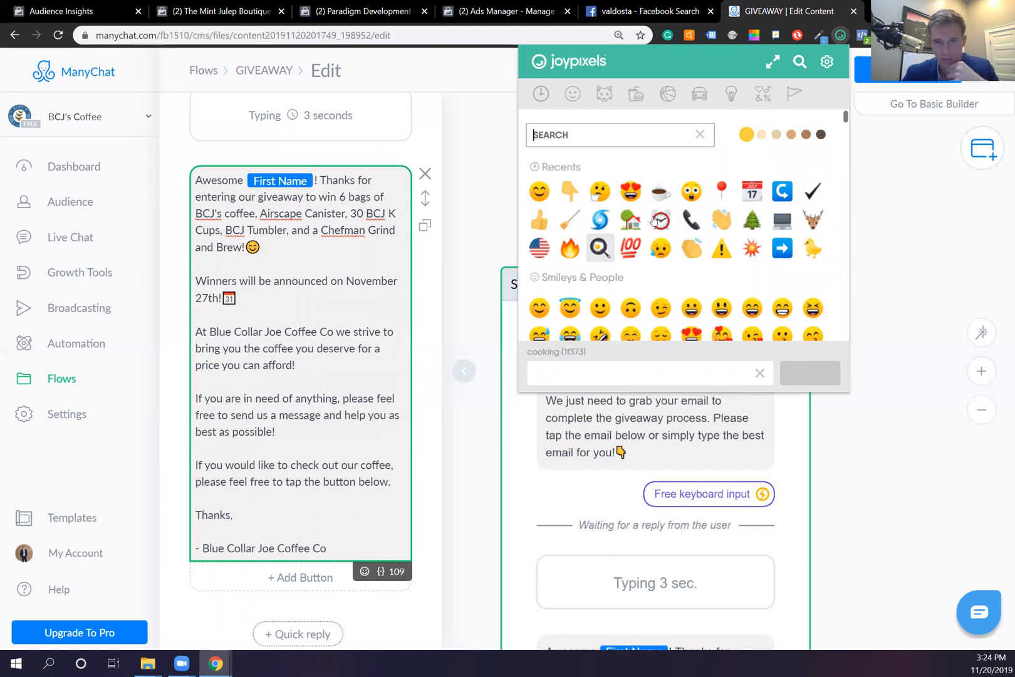
{"action": "left_click", "coordinate": [325, 370]}
{"action": "type", "text": "😍"}
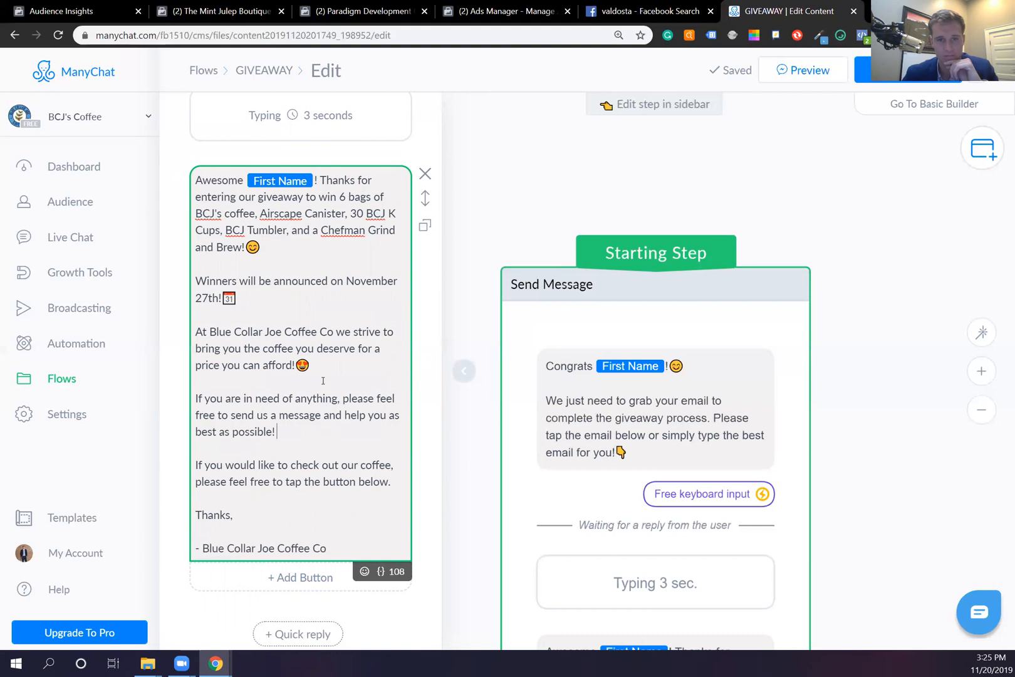
{"action": "left_click", "coordinate": [840, 37]}
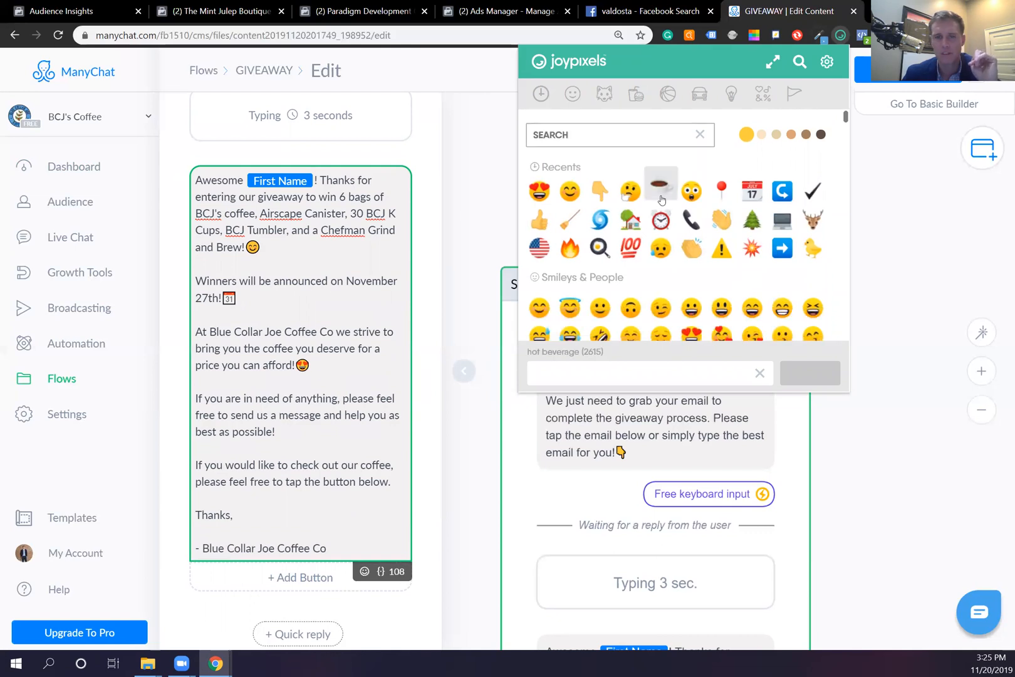
{"action": "left_click", "coordinate": [661, 192]}
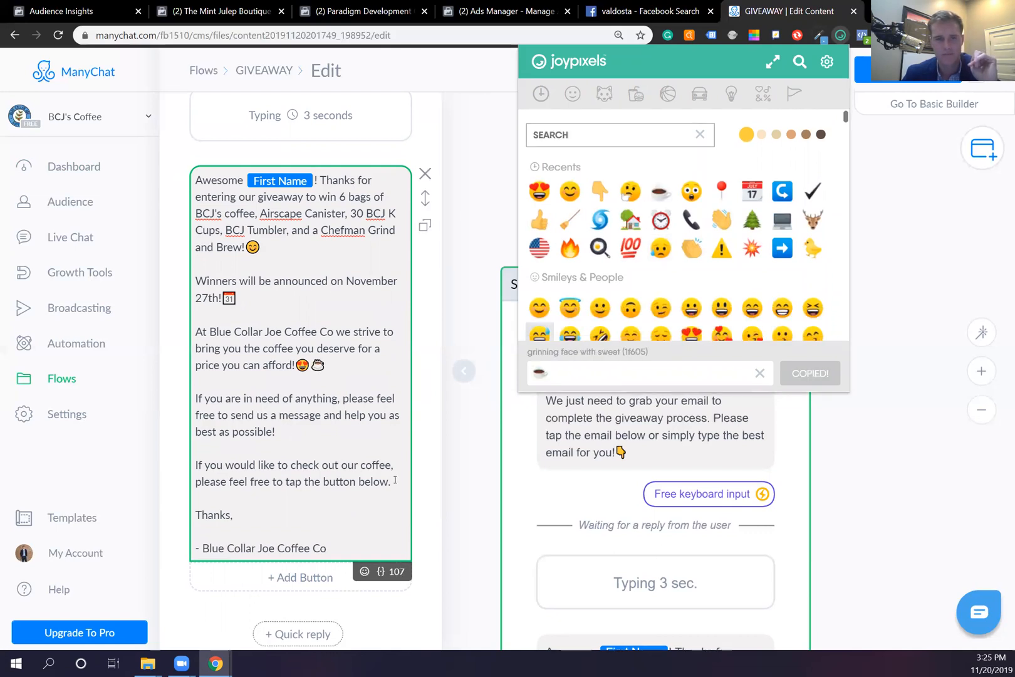
{"action": "left_click", "coordinate": [786, 5]}
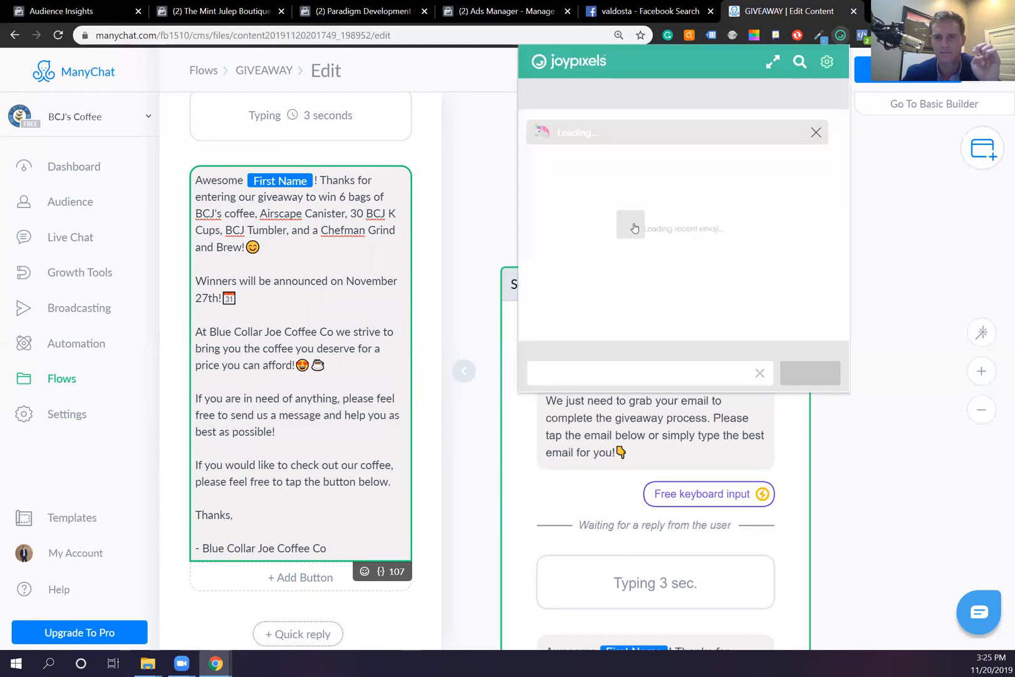
{"action": "left_click", "coordinate": [630, 192]}
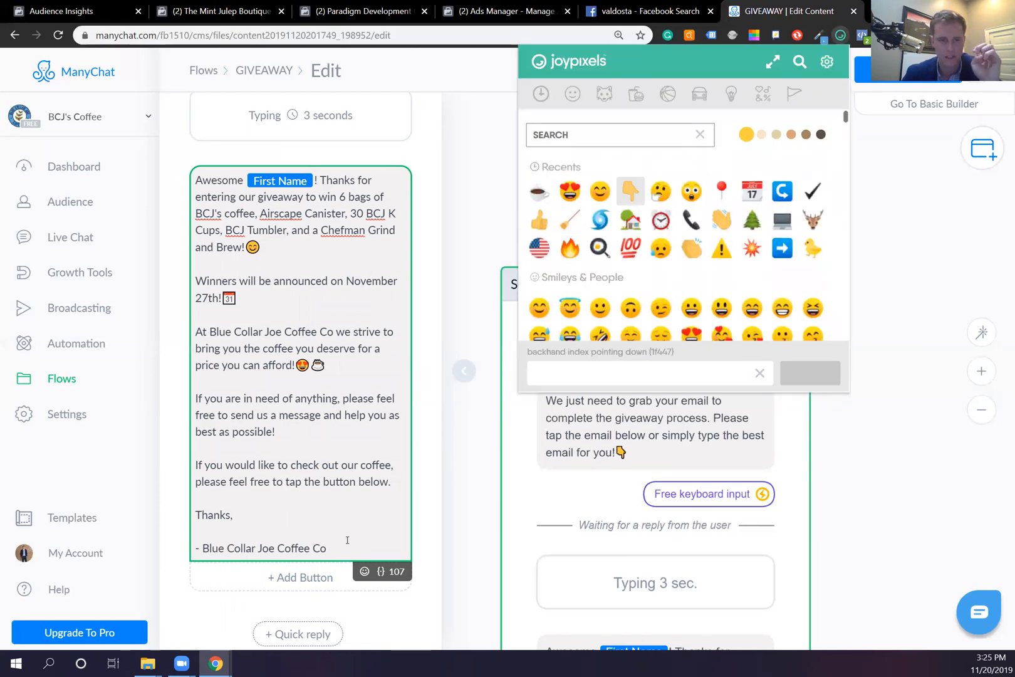
- Add a button titled "Visit Website!" under the message and make it open a website
{"action": "left_click", "coordinate": [300, 577]}
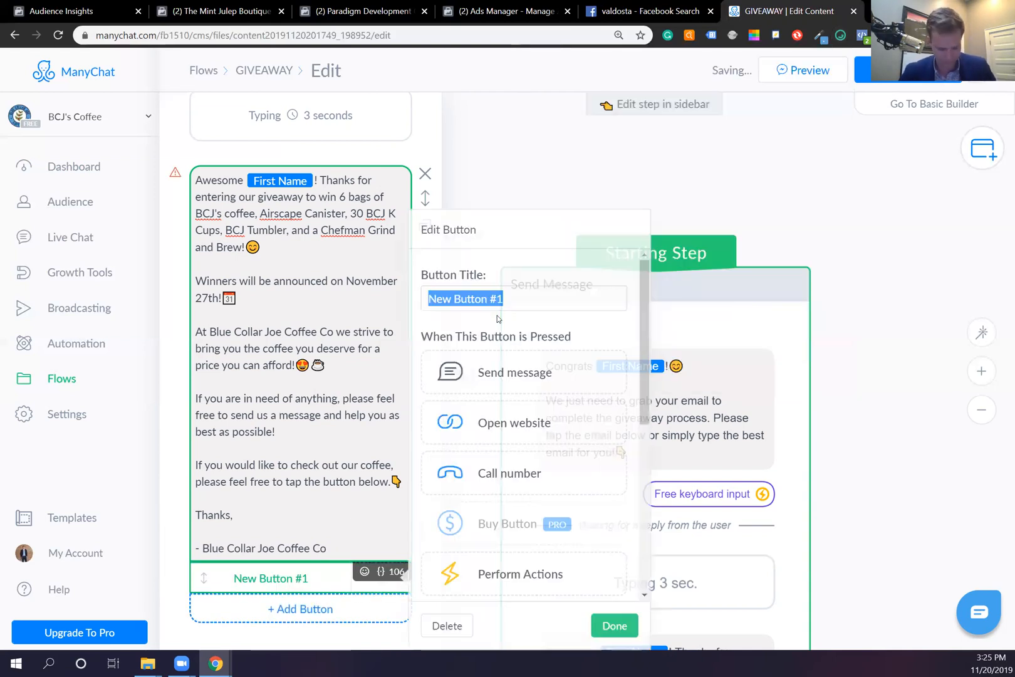
{"action": "type", "text": "Vis"}
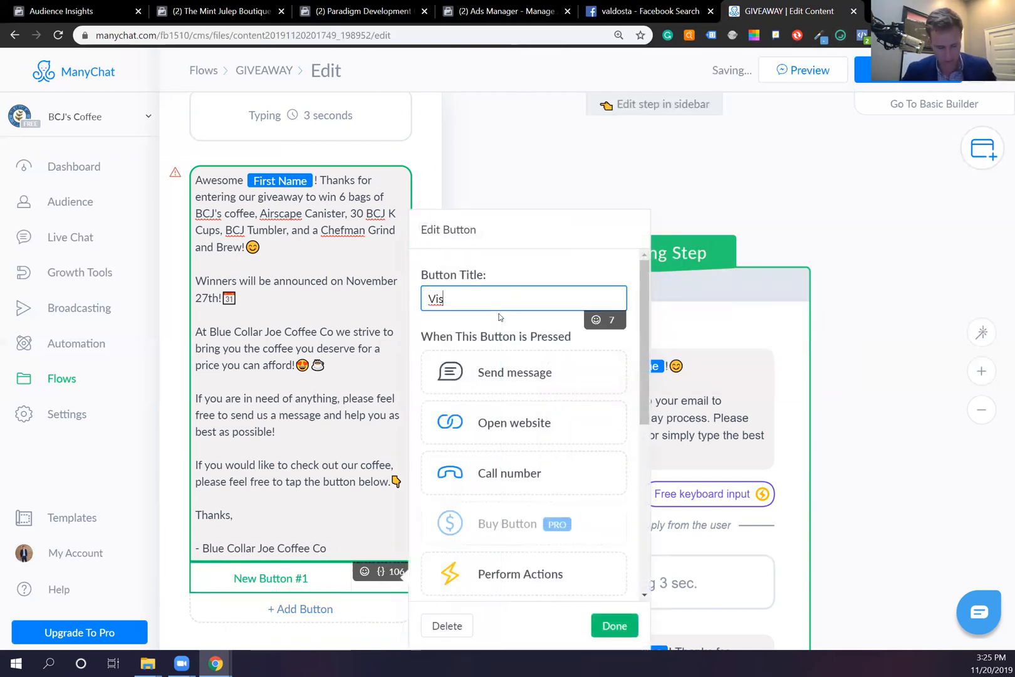
{"action": "type", "text": "it Website"}
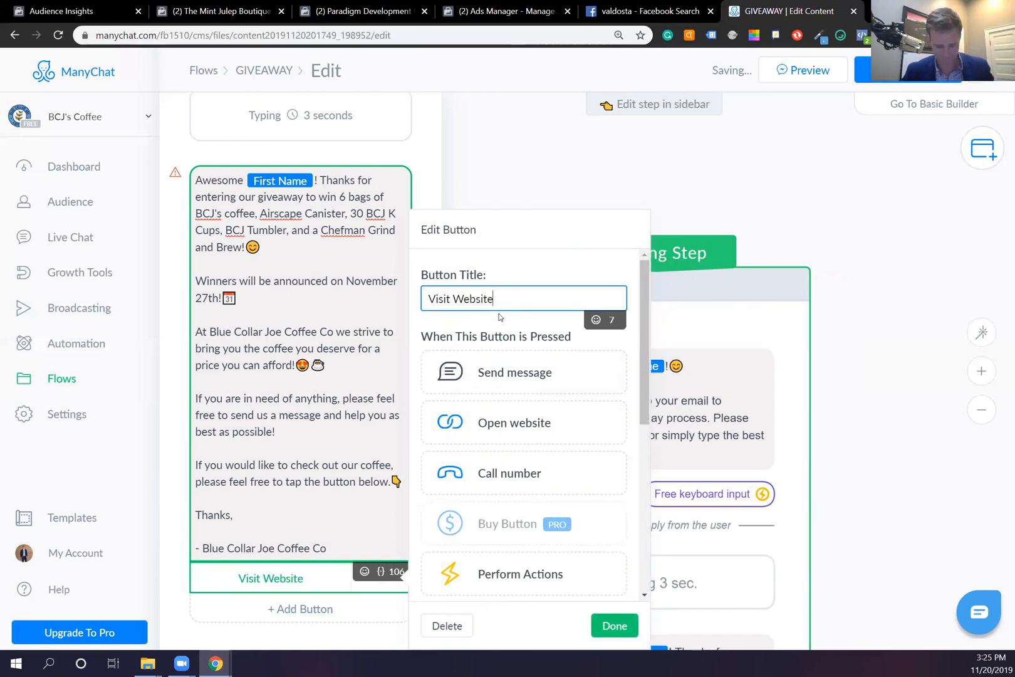
{"action": "type", "text": "!"}
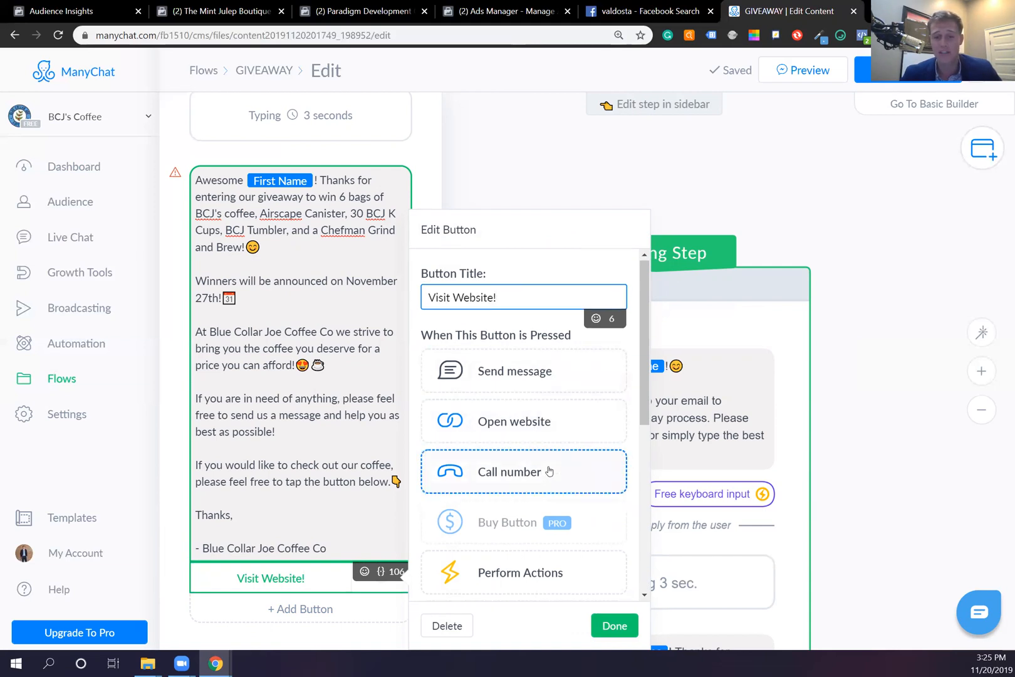
{"action": "scroll", "coordinate": [549, 470], "scroll_direction": "down", "scroll_amount": 2}
{"action": "scroll", "coordinate": [549, 470], "scroll_direction": "up", "scroll_amount": 2}
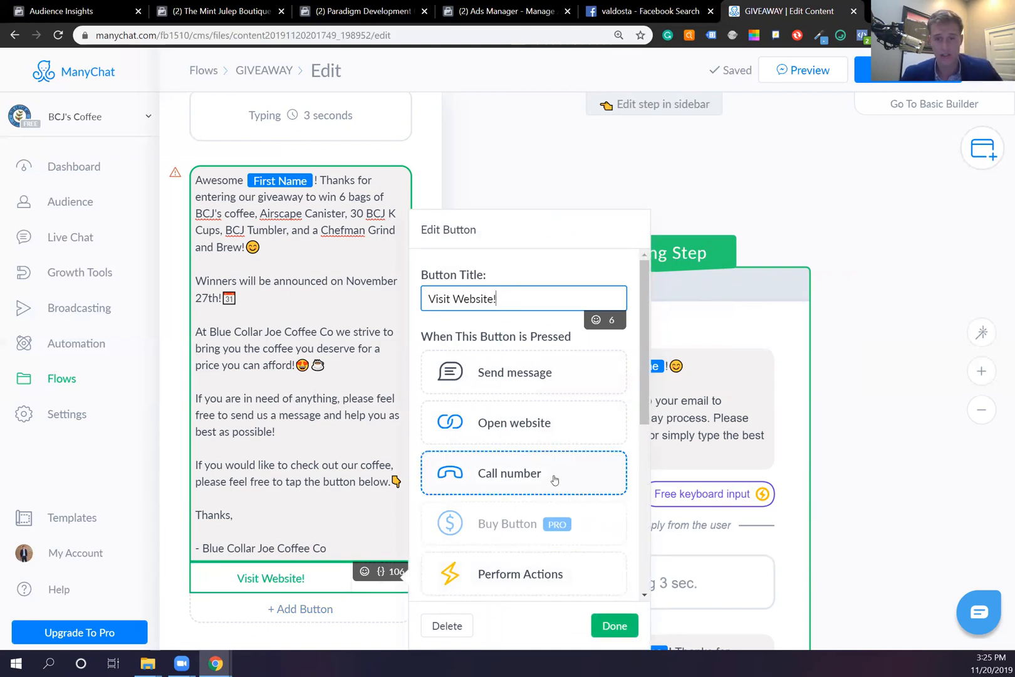
{"action": "left_click", "coordinate": [555, 430]}
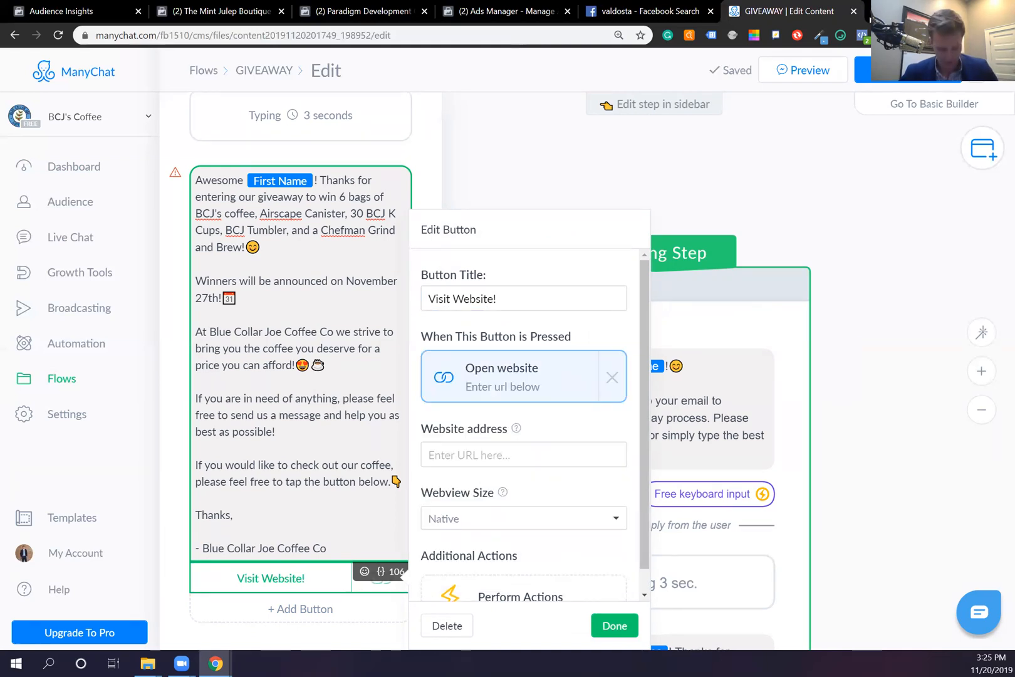
- Search for "blue collar joe coffee" in a new browser tab, open the company's site and copy its address
{"action": "key", "text": "ctrl+t"}
{"action": "type", "text": "blue collar joe coffee"}
{"action": "key", "text": "Return"}
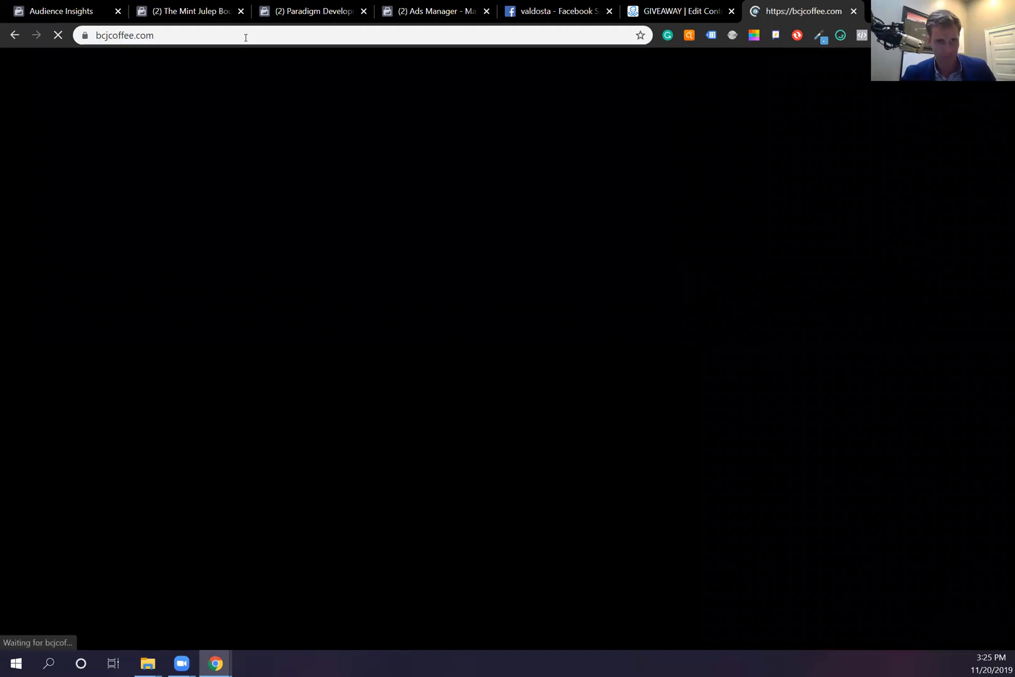
{"action": "left_click", "coordinate": [245, 36]}
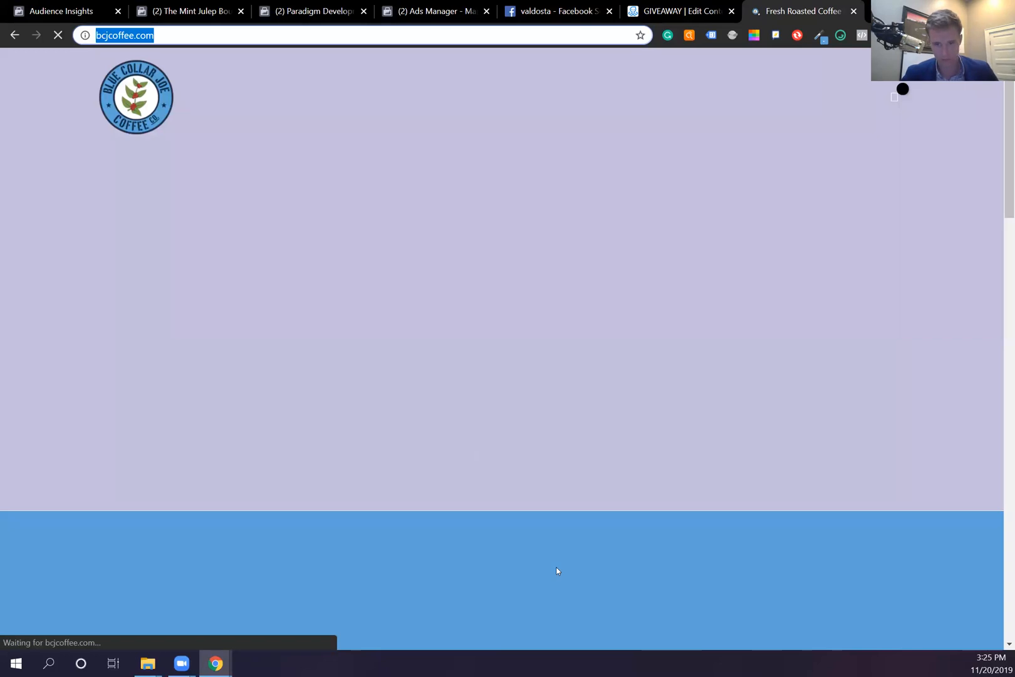
{"action": "key", "text": "ctrl+c"}
{"action": "key", "text": "ctrl+shift+Tab"}
{"action": "key", "text": "ctrl+v"}
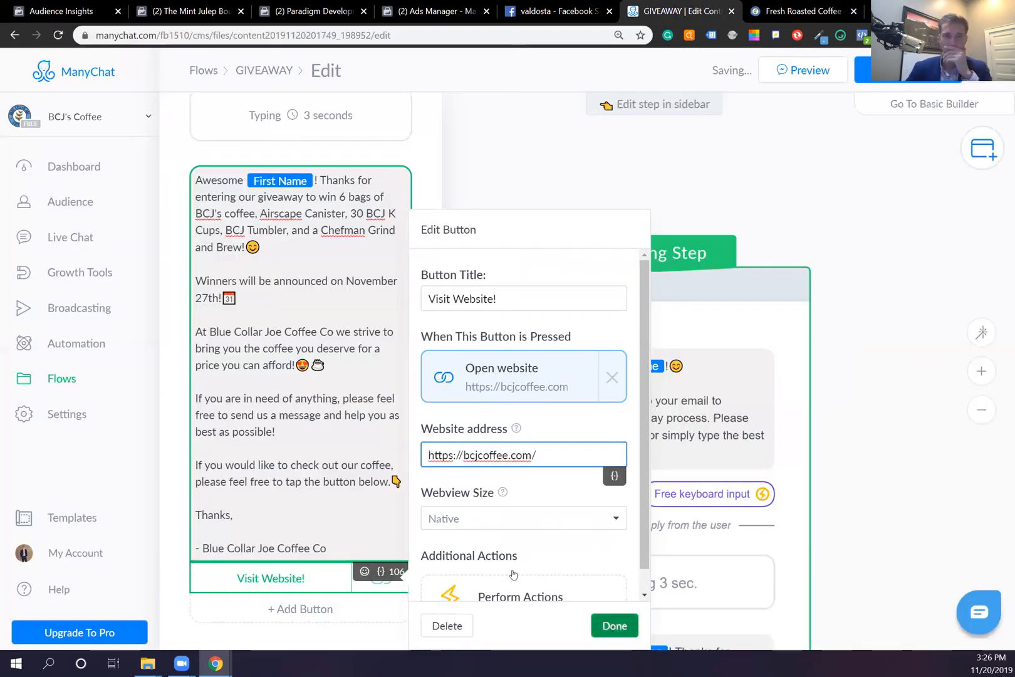
{"action": "key", "text": "Escape"}
{"action": "mouse_move", "coordinate": [308, 423]}
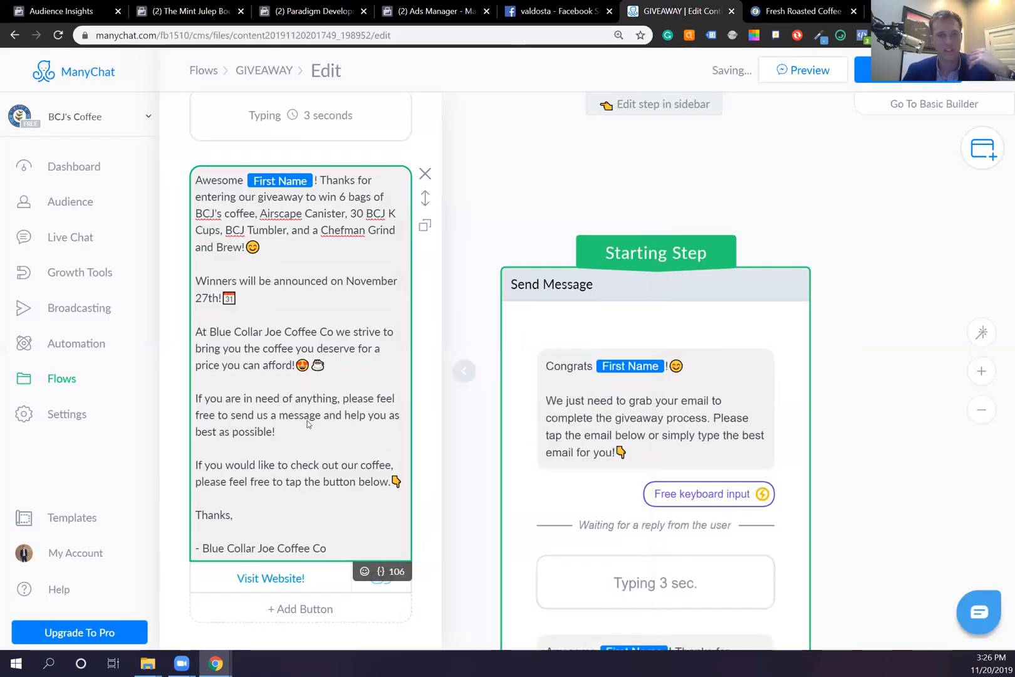
{"action": "scroll", "coordinate": [307, 420], "scroll_direction": "up", "scroll_amount": 5}
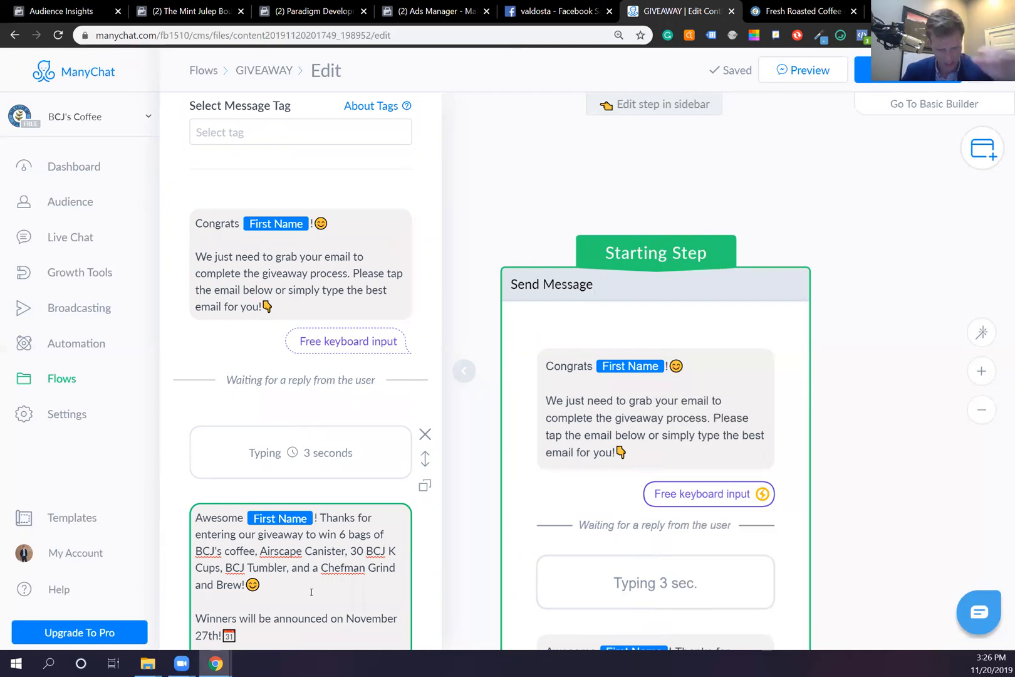
- Review the reply message and change the help sentence to read "send us a message and we will help you as best as possible!"
{"action": "scroll", "coordinate": [317, 577], "scroll_direction": "down", "scroll_amount": 1}
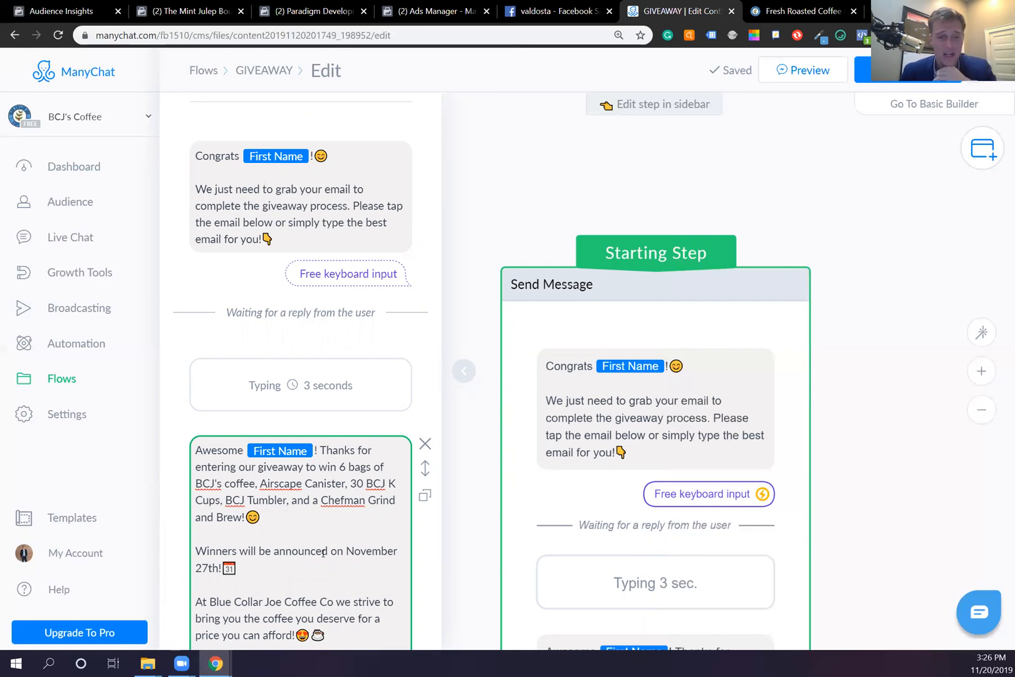
{"action": "scroll", "coordinate": [322, 553], "scroll_direction": "down", "scroll_amount": 1}
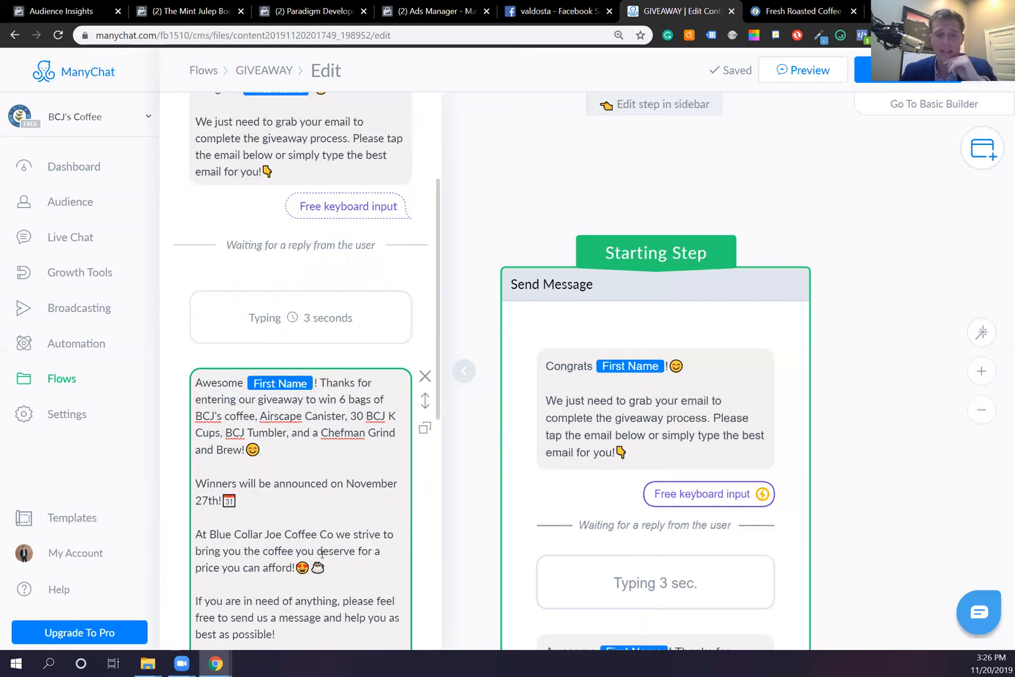
{"action": "scroll", "coordinate": [322, 553], "scroll_direction": "down", "scroll_amount": 1}
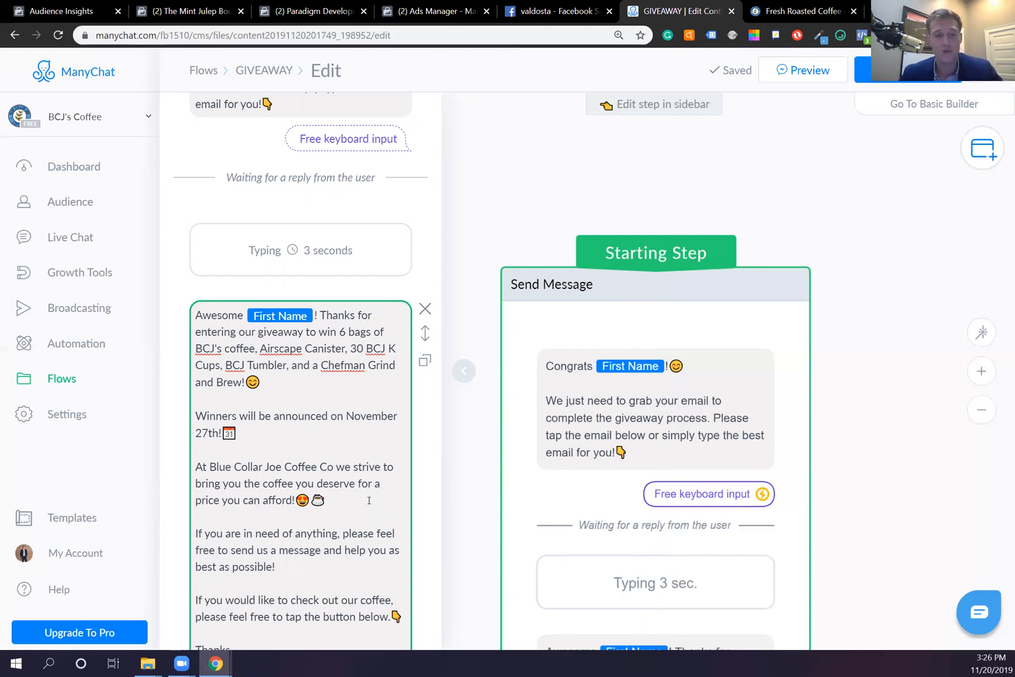
{"action": "scroll", "coordinate": [344, 533], "scroll_direction": "down", "scroll_amount": 1}
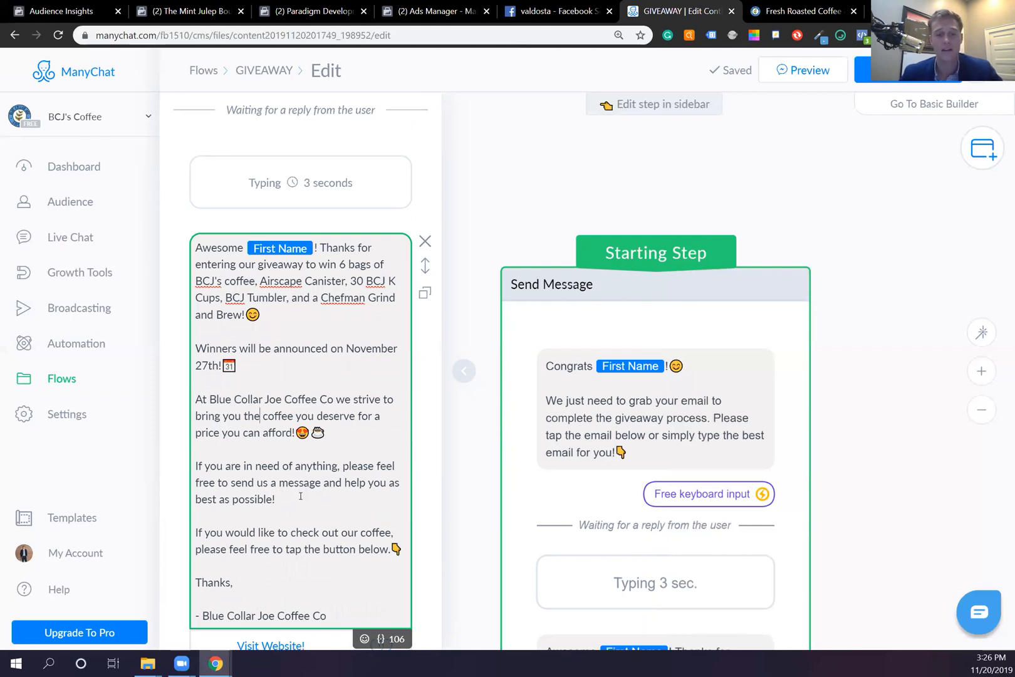
{"action": "left_click", "coordinate": [344, 482]}
{"action": "type", "text": "we "}
{"action": "type", "text": "will"}
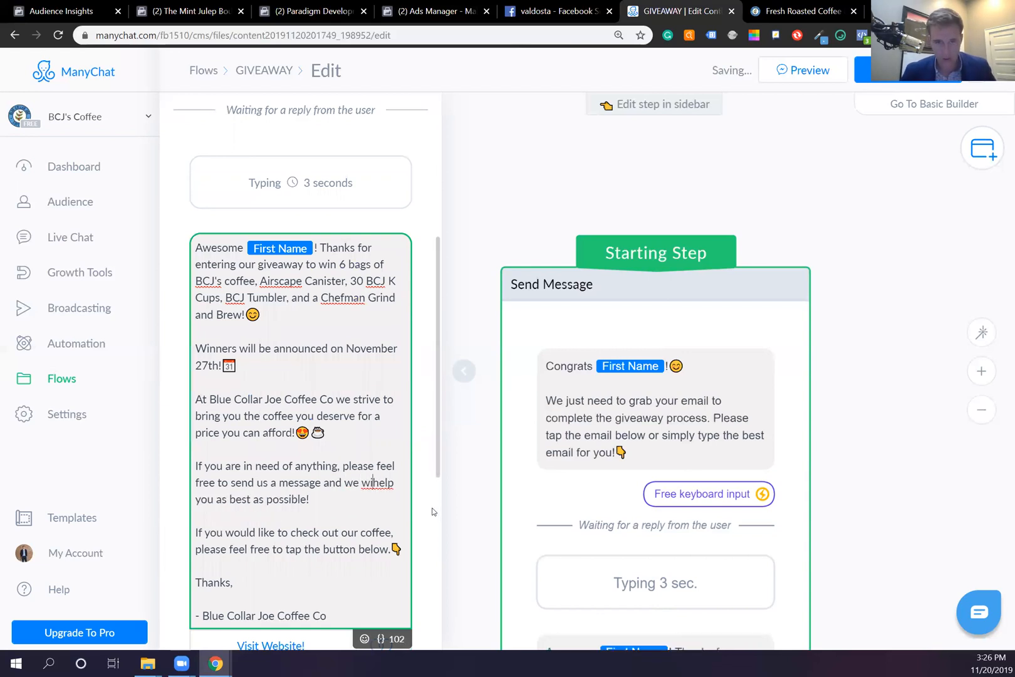
{"action": "key", "text": "Right"}
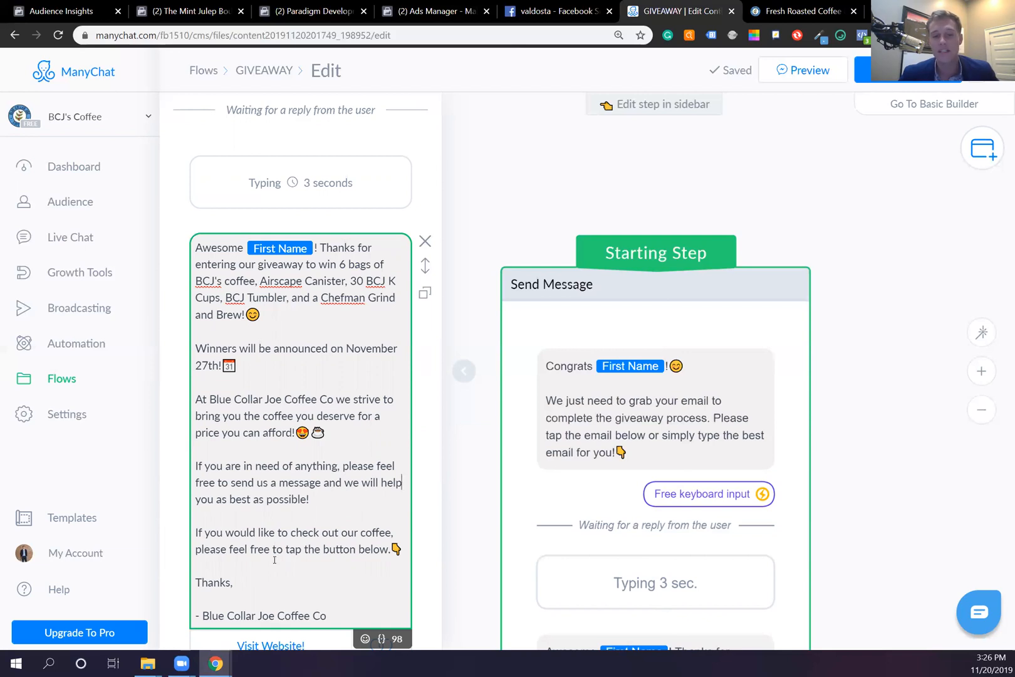
- Extend the sentence ending in "tap the button below" with "and go to our website", before the period and pointing-down emoji
{"action": "left_click", "coordinate": [392, 551]}
{"action": "type", "text": "amd"}
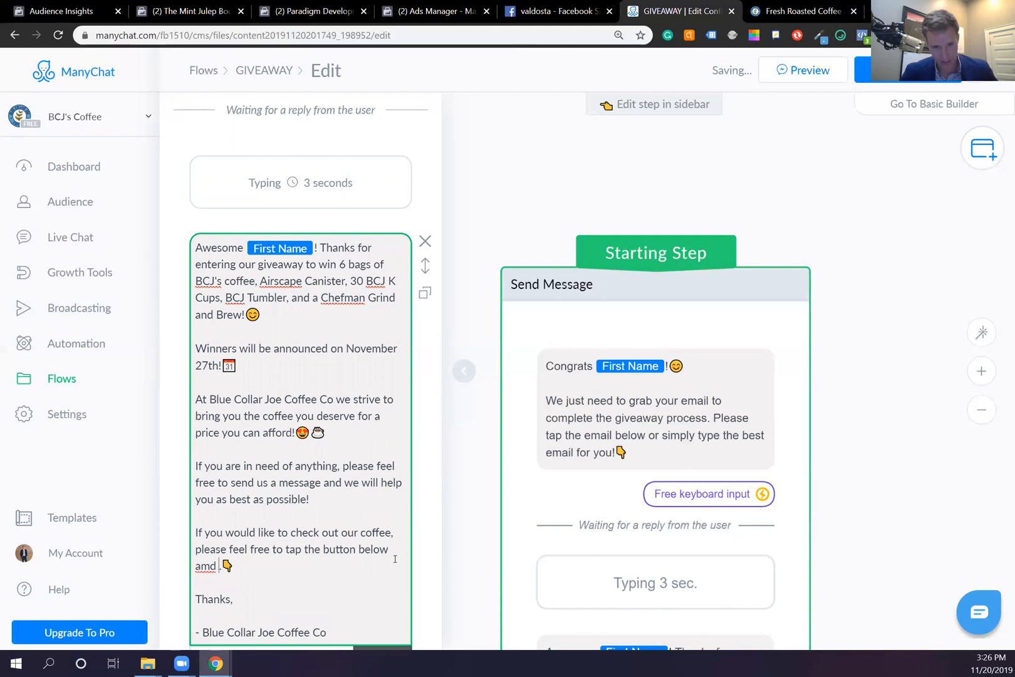
{"action": "key", "text": "BackSpace"}
{"action": "key", "text": "BackSpace"}
{"action": "key", "text": "BackSpace"}
{"action": "key", "text": "BackSpace"}
{"action": "type", "text": "and go"}
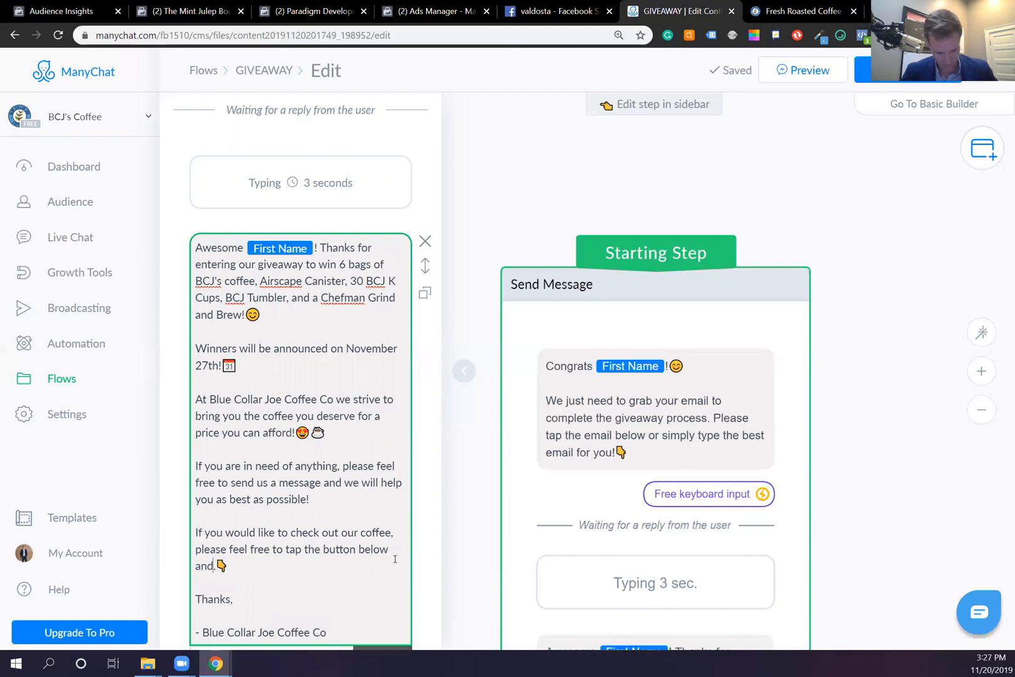
{"action": "type", "text": " to our we"}
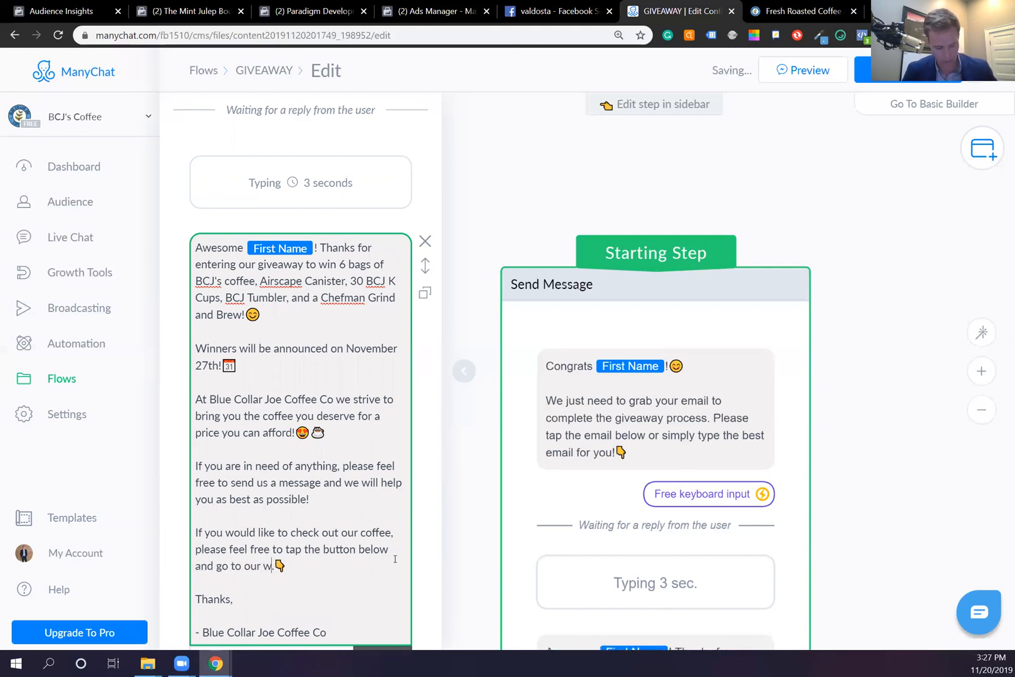
{"action": "type", "text": "bsite"}
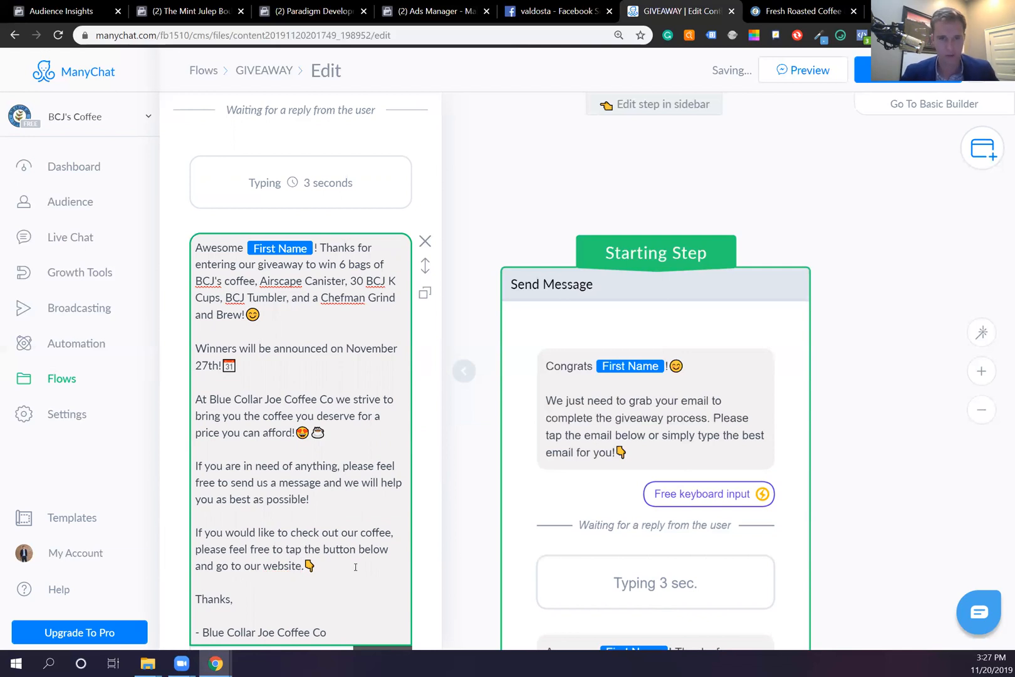
{"action": "scroll", "coordinate": [356, 567], "scroll_direction": "down", "scroll_amount": 2}
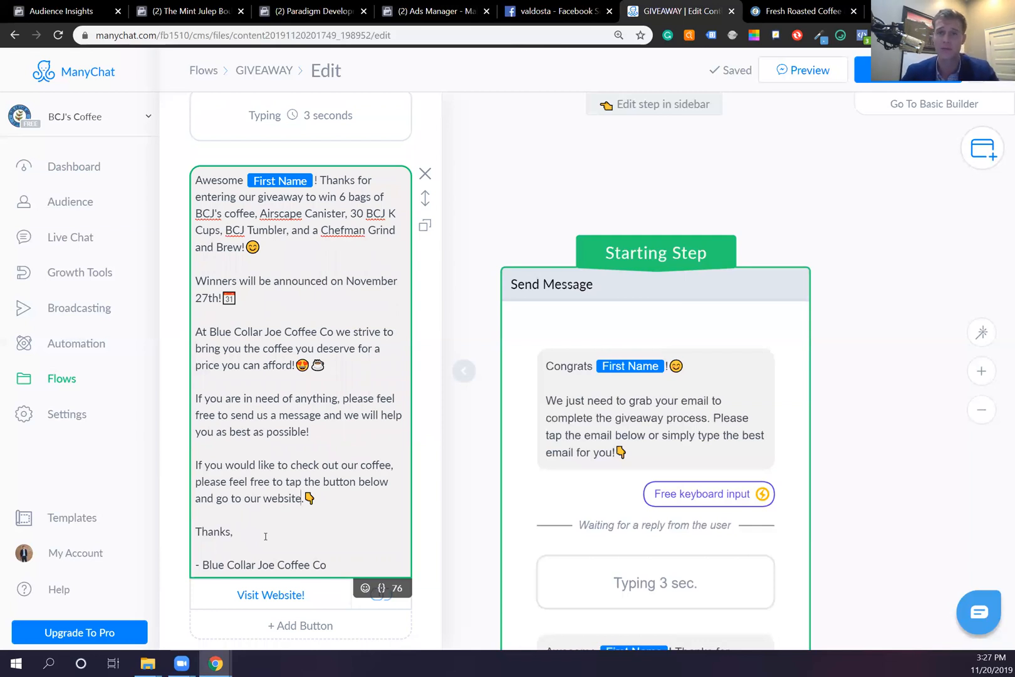
{"action": "scroll", "coordinate": [264, 541], "scroll_direction": "up", "scroll_amount": 2}
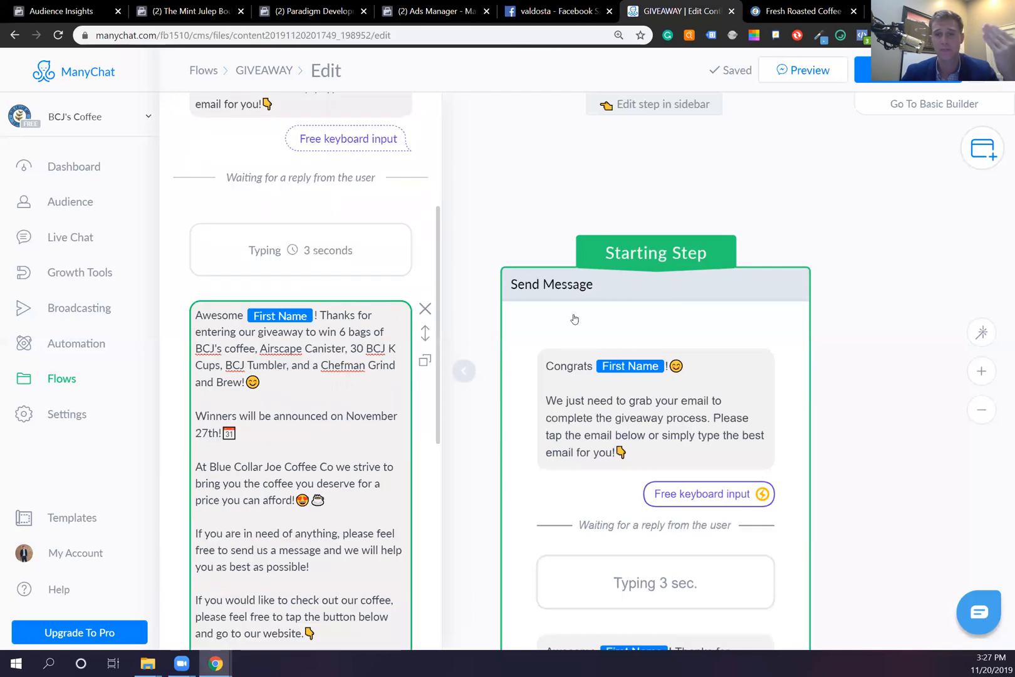
- Add an Actions block to the flow and place it above the Send Message block
{"action": "left_click", "coordinate": [881, 275]}
{"action": "scroll", "coordinate": [855, 319], "scroll_direction": "down", "scroll_amount": 4}
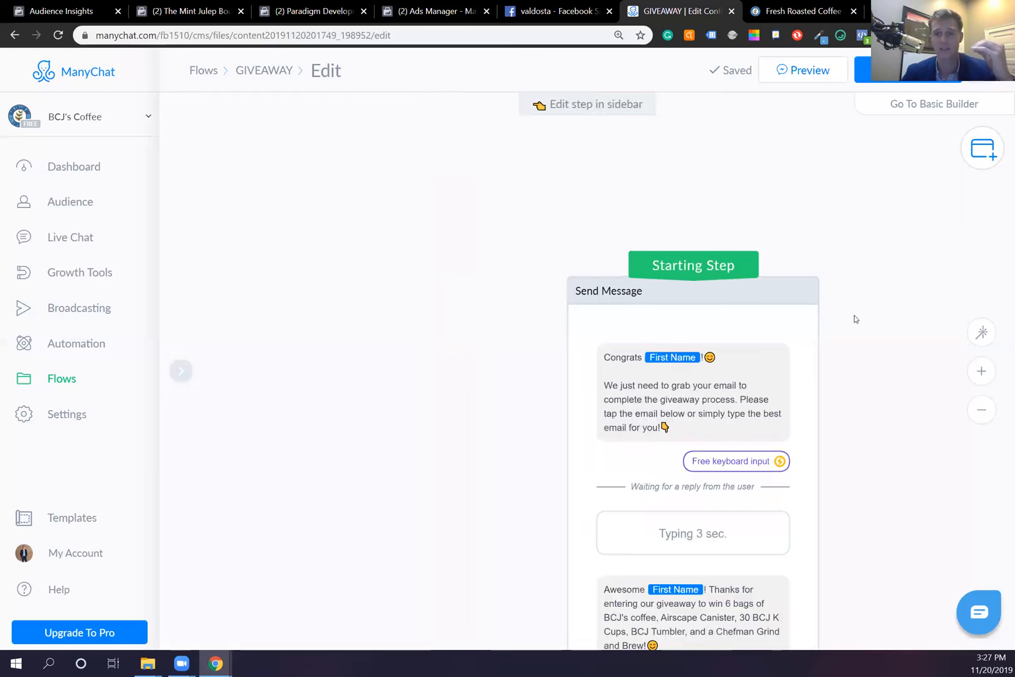
{"action": "scroll", "coordinate": [849, 323], "scroll_direction": "right", "scroll_amount": 3}
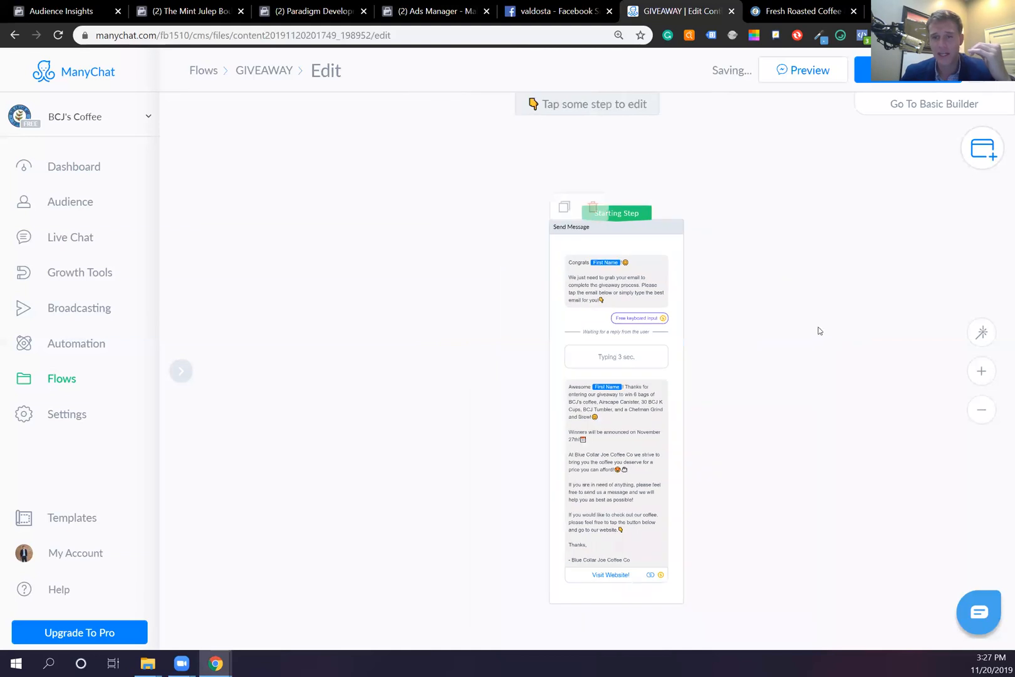
{"action": "scroll", "coordinate": [877, 276], "scroll_direction": "up", "scroll_amount": 2}
{"action": "scroll", "coordinate": [877, 275], "scroll_direction": "right", "scroll_amount": 2}
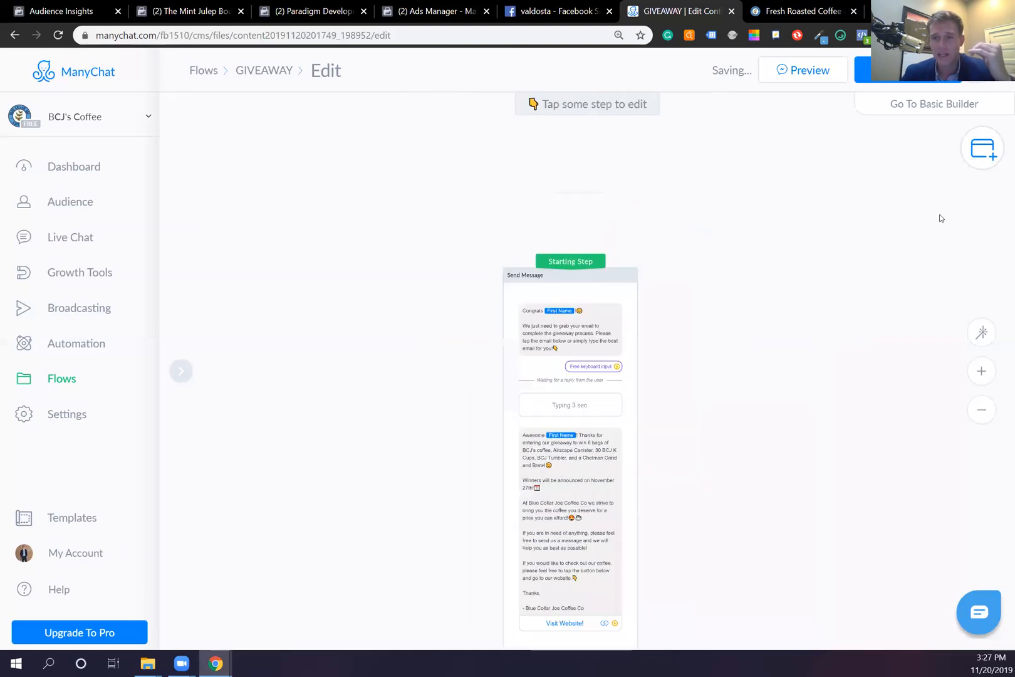
{"action": "left_click", "coordinate": [987, 155]}
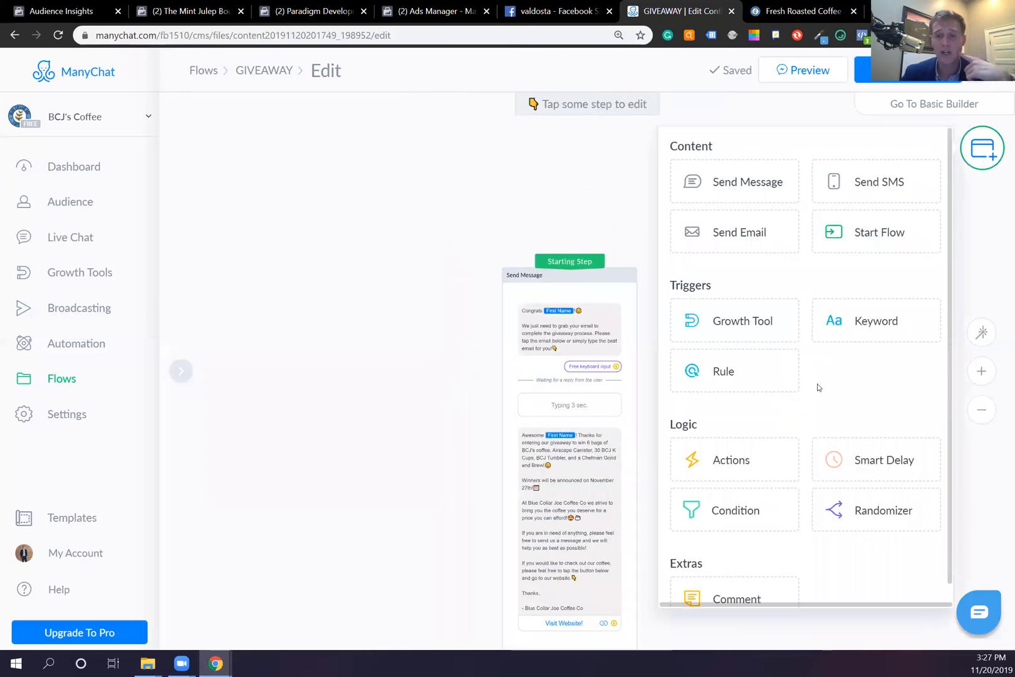
{"action": "left_click", "coordinate": [742, 456]}
{"action": "left_click_drag", "start_coordinate": [652, 416], "coordinate": [585, 191]}
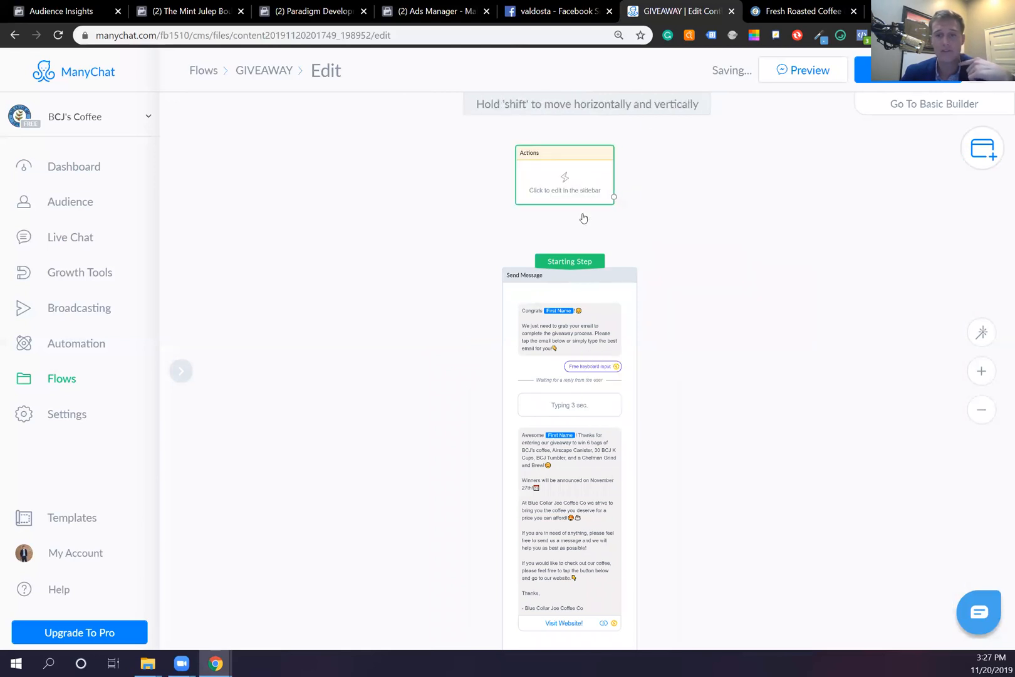
- Add the "Subscribe to bot" action to the new Actions block
{"action": "left_click", "coordinate": [562, 172]}
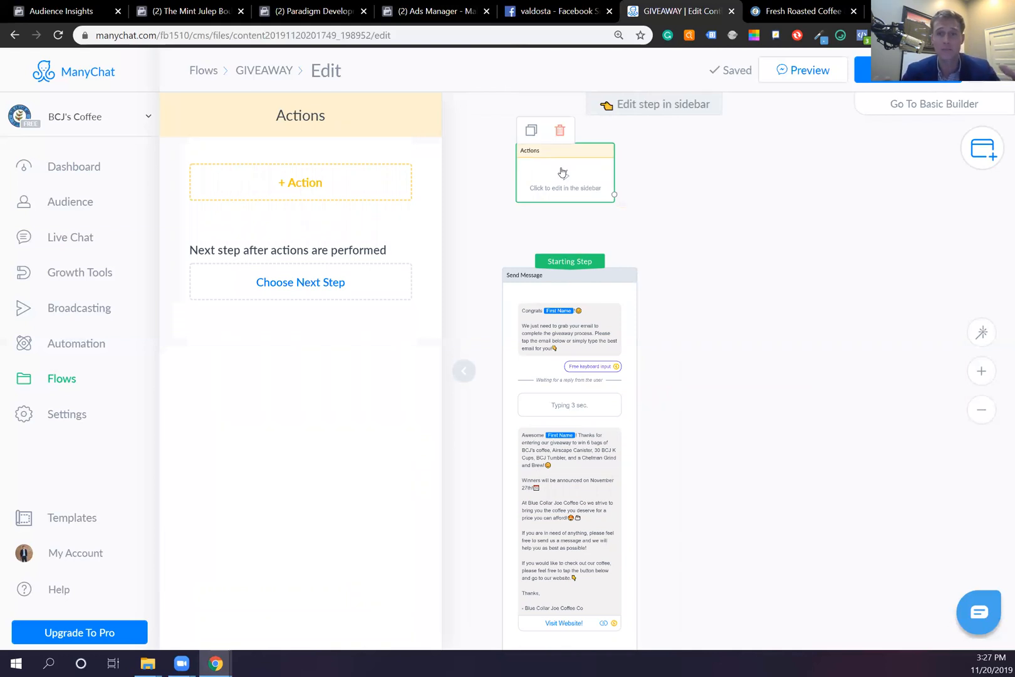
{"action": "left_click", "coordinate": [344, 189]}
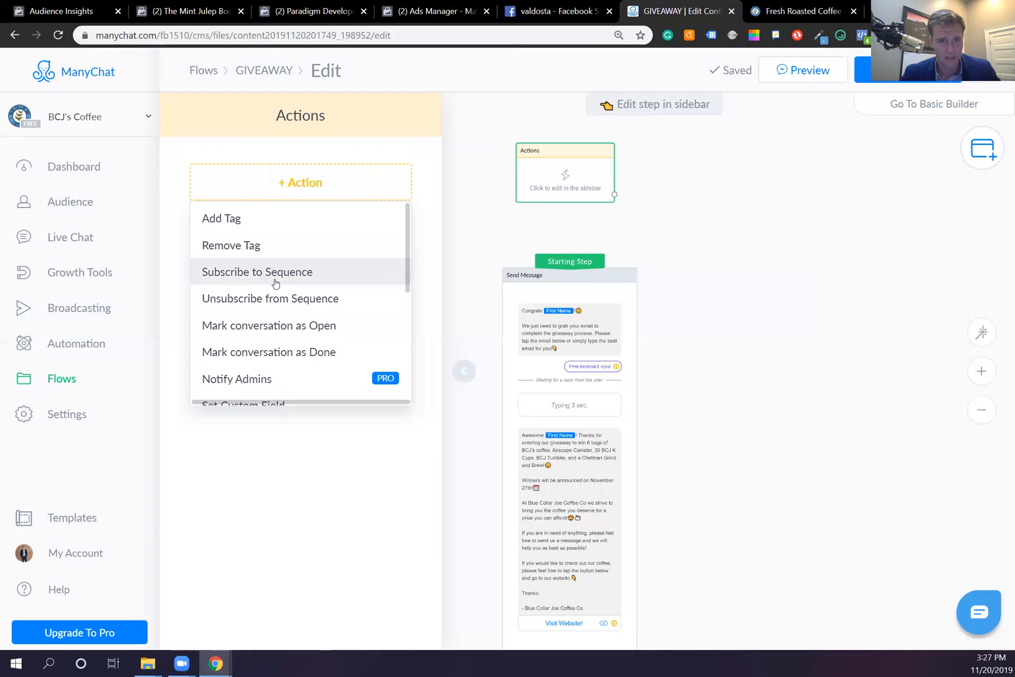
{"action": "scroll", "coordinate": [275, 285], "scroll_direction": "down", "scroll_amount": 1}
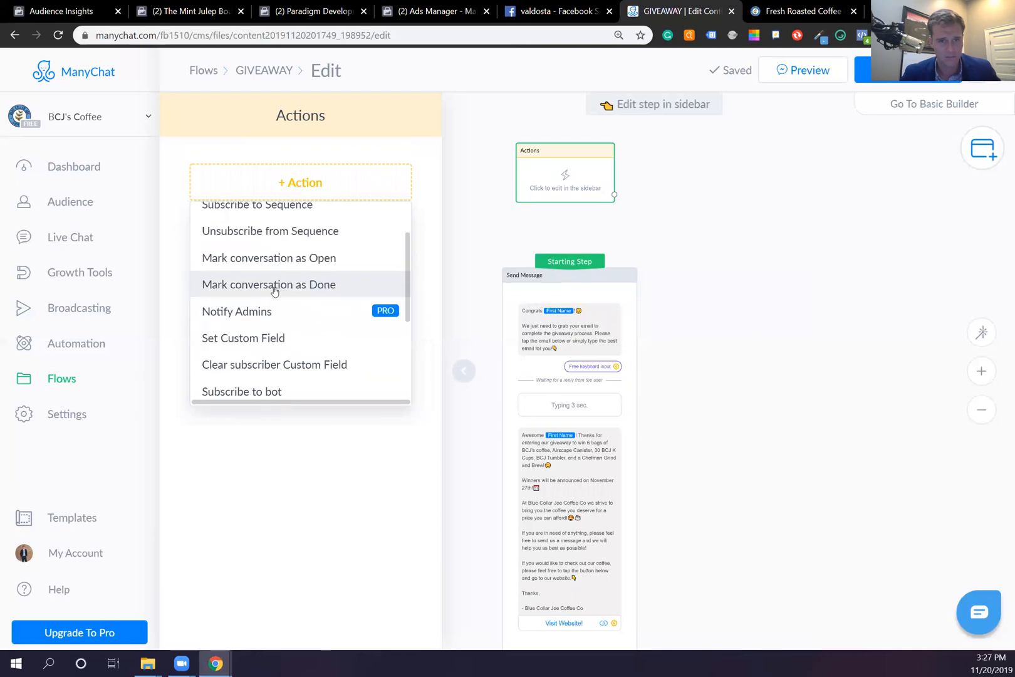
{"action": "left_click", "coordinate": [265, 392]}
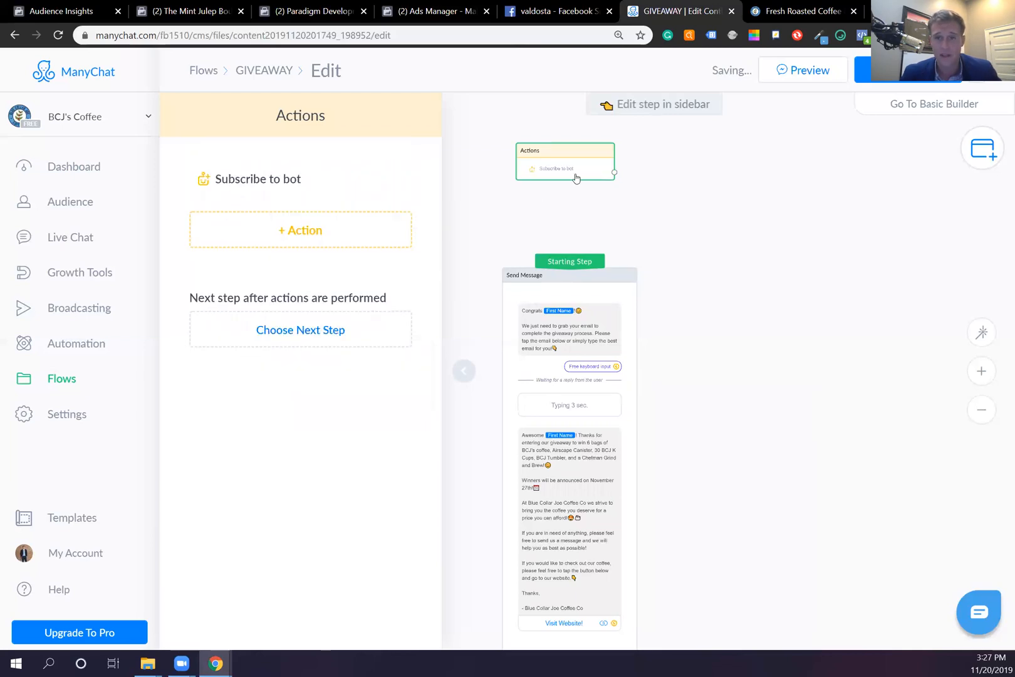
- Make the Actions block the starting step, connect it to the Send Message block and line the two blocks up
{"action": "left_click_drag", "start_coordinate": [576, 178], "coordinate": [569, 179]}
{"action": "left_click_drag", "start_coordinate": [567, 261], "coordinate": [555, 150]}
{"action": "left_click_drag", "start_coordinate": [607, 174], "coordinate": [523, 276]}
{"action": "left_click_drag", "start_coordinate": [567, 179], "coordinate": [581, 180]}
{"action": "left_click_drag", "start_coordinate": [574, 341], "coordinate": [576, 314]}
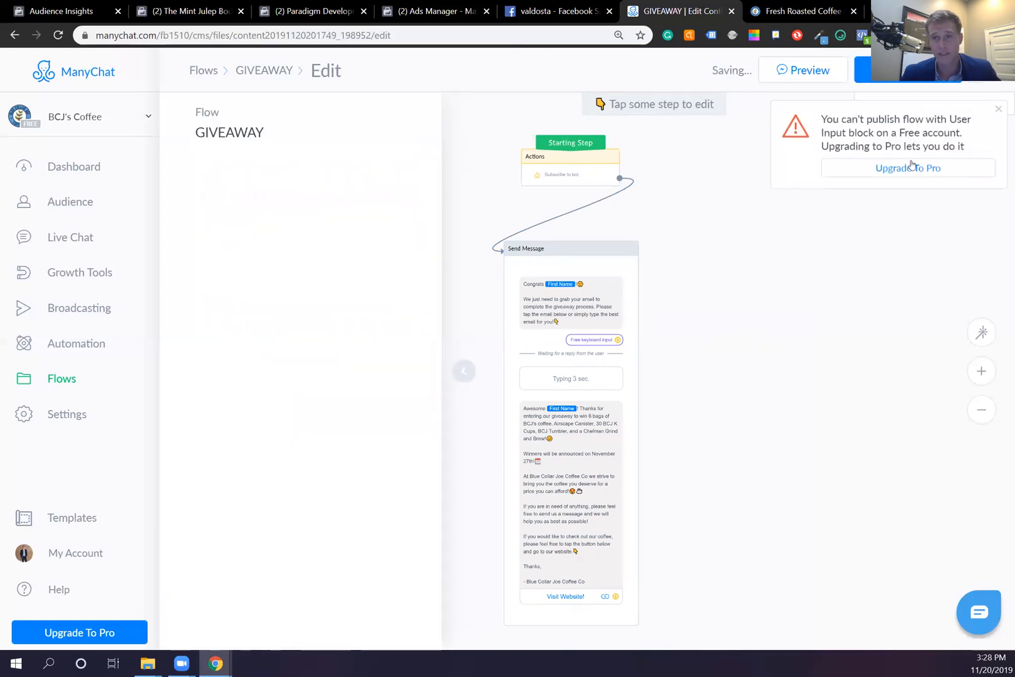
- Upgrade the BCJ's Coffee page to ManyChat Pro by paying $10.00 with the saved card, and publish the GIVEAWAY flow
{"action": "left_click", "coordinate": [908, 168]}
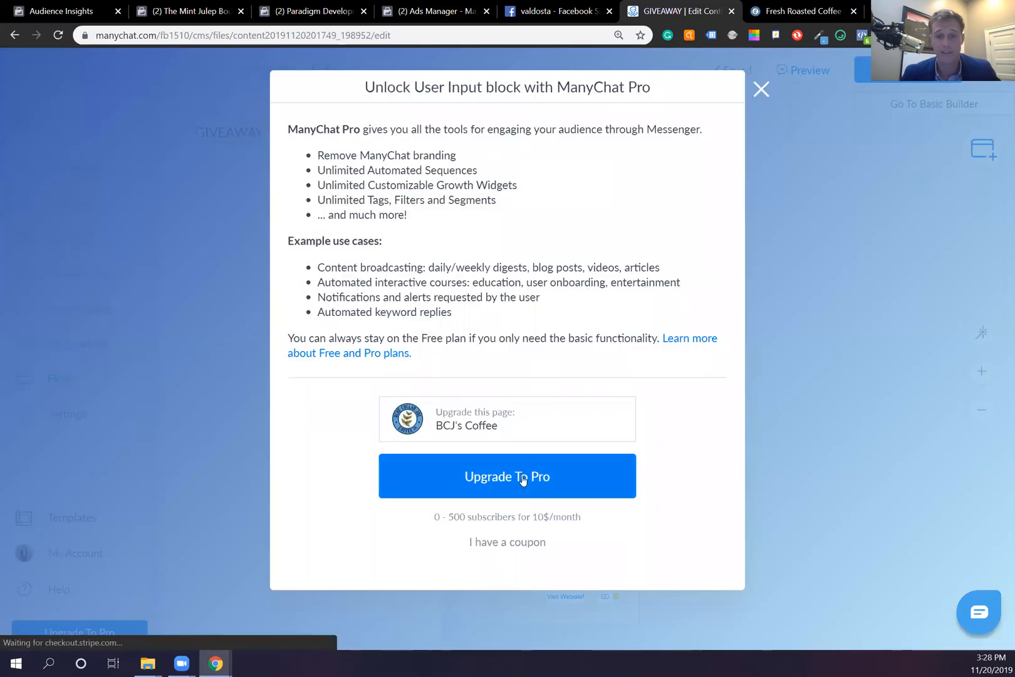
{"action": "left_click", "coordinate": [522, 477]}
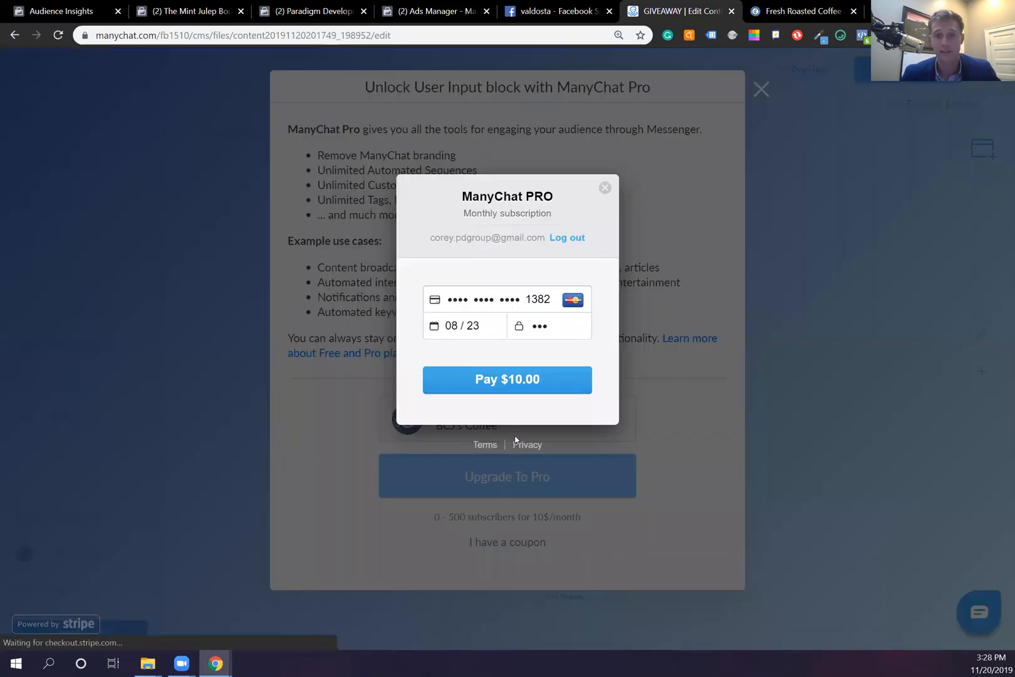
{"action": "left_click", "coordinate": [518, 377]}
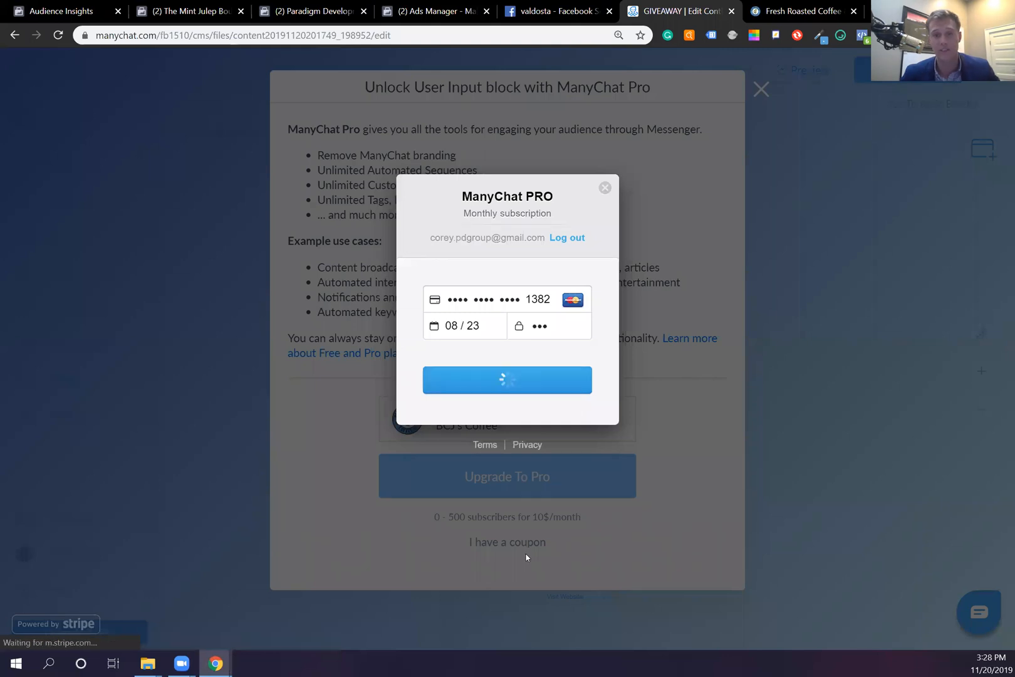
{"action": "left_click", "coordinate": [604, 188]}
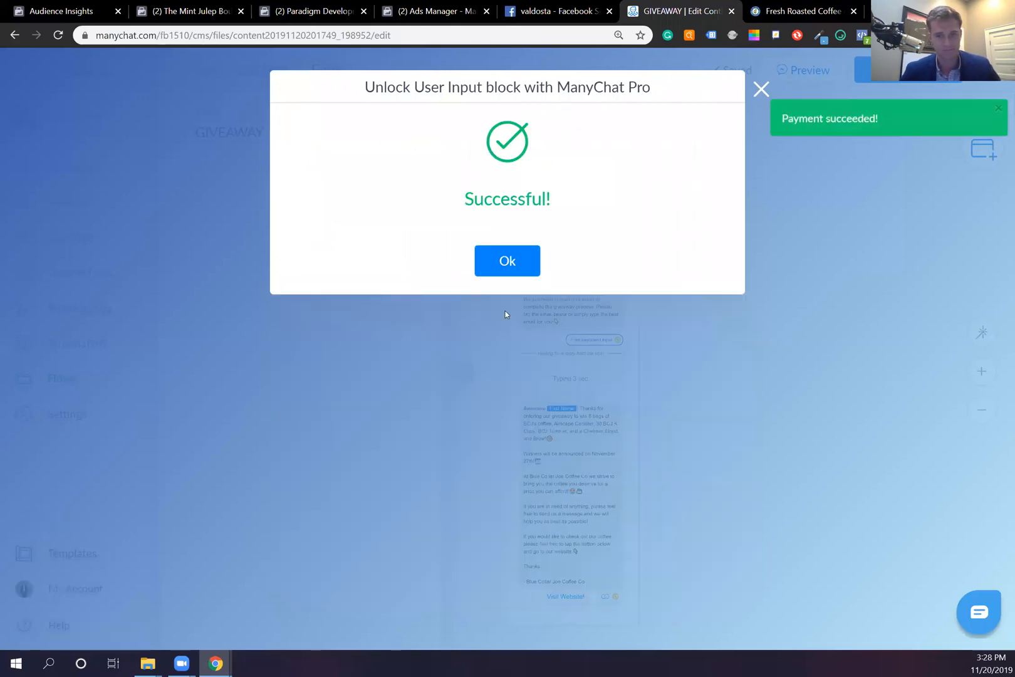
{"action": "left_click", "coordinate": [531, 273]}
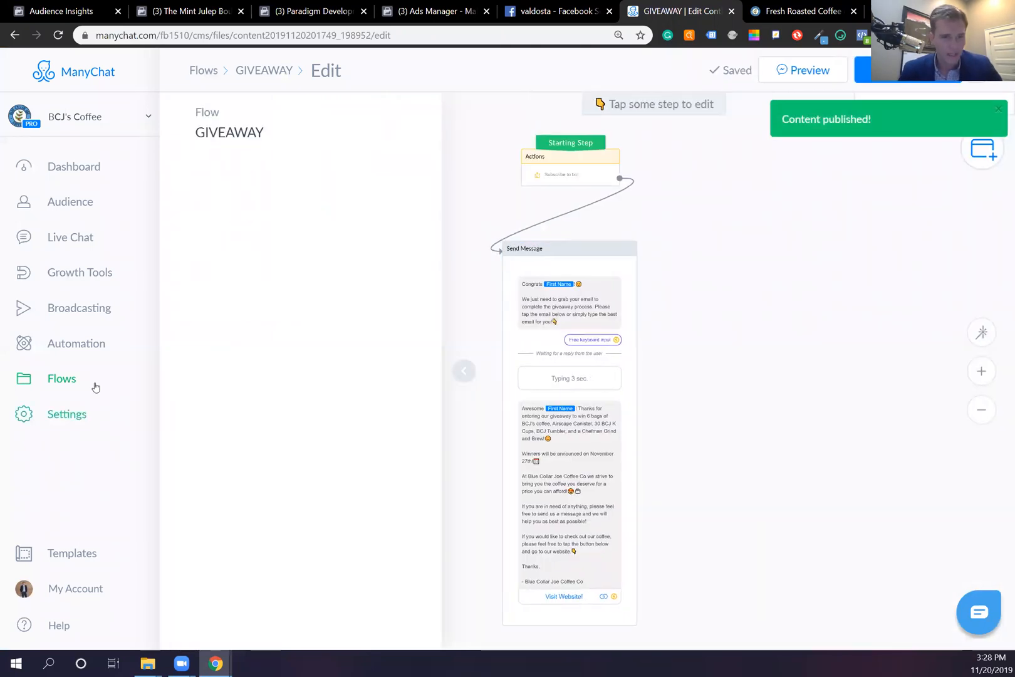
- Open the Main Menu automation and disable it
{"action": "left_click", "coordinate": [86, 345]}
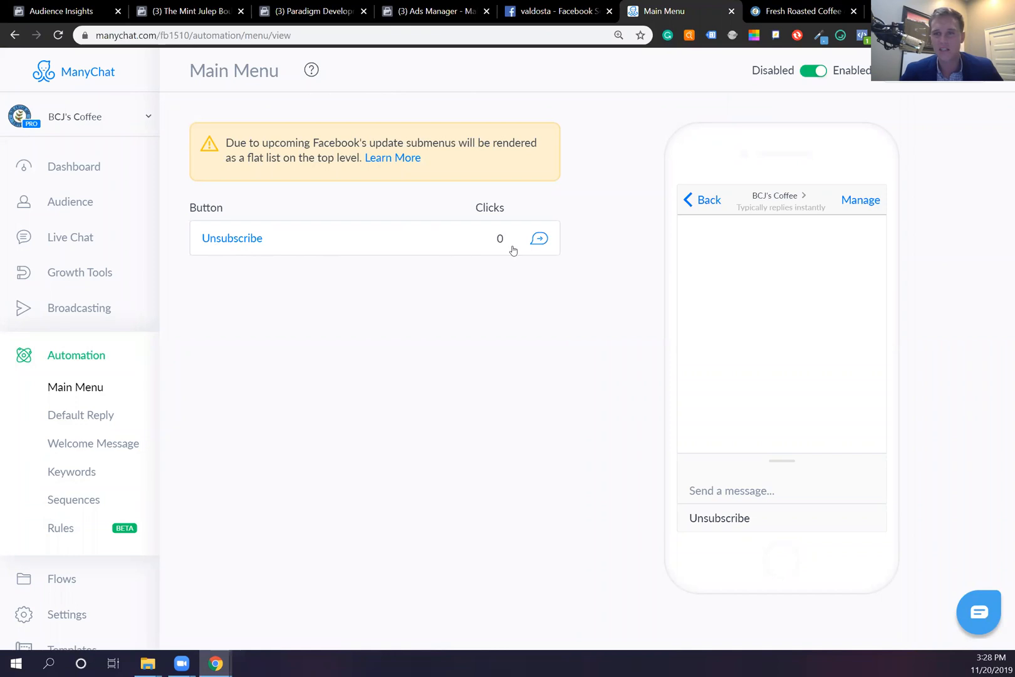
{"action": "left_click", "coordinate": [813, 70]}
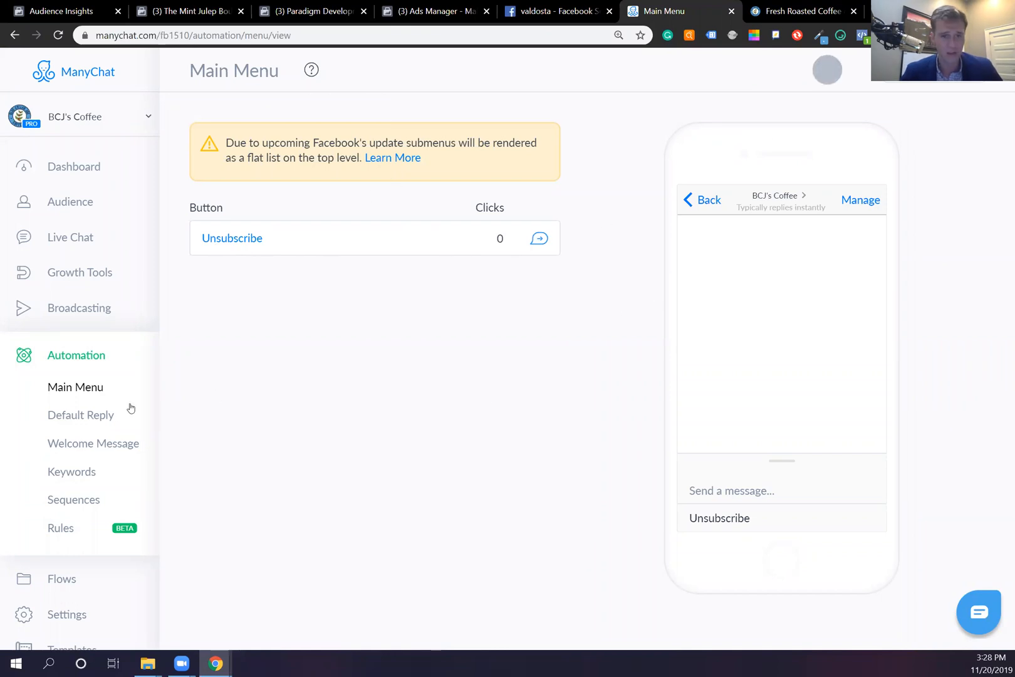
- Open the Default Reply automation for editing and clear the text of its starting message
{"action": "left_click", "coordinate": [103, 417]}
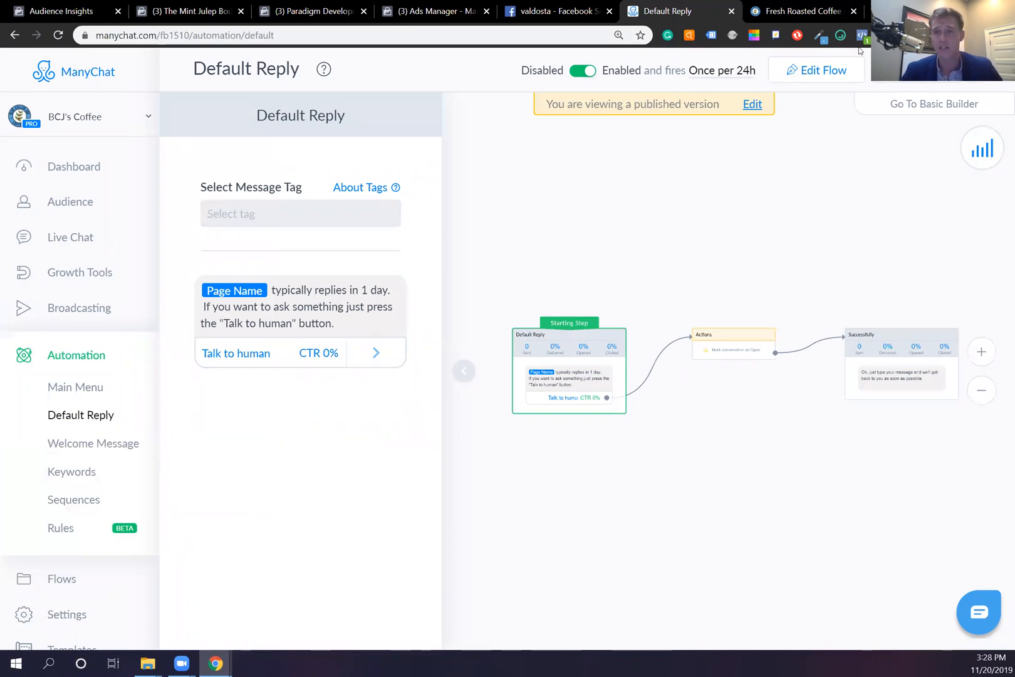
{"action": "left_click", "coordinate": [816, 70]}
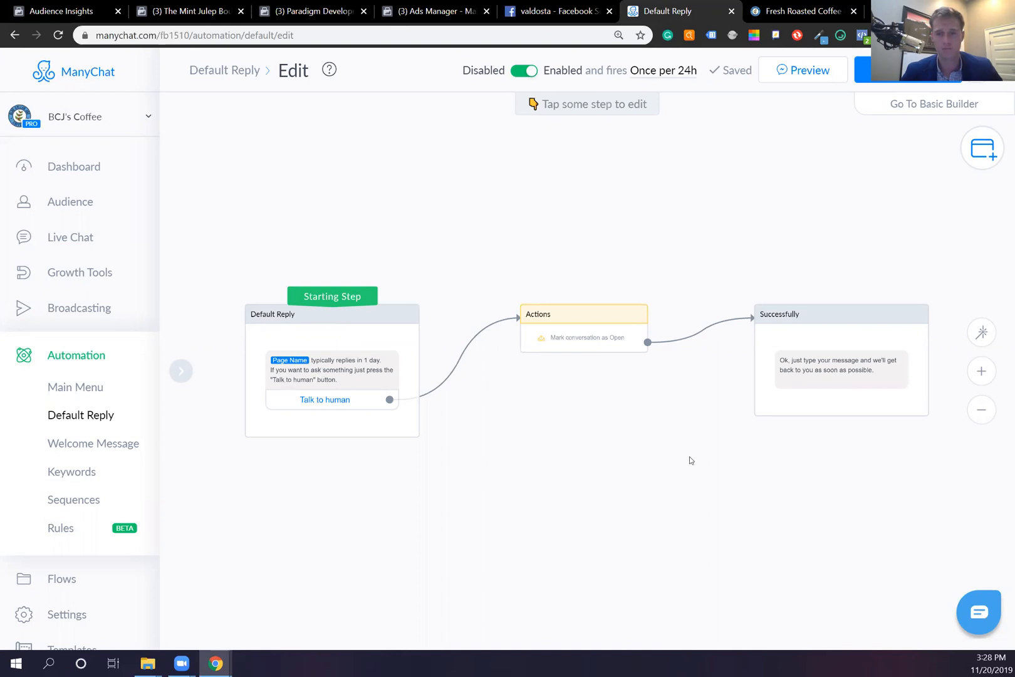
{"action": "left_click", "coordinate": [319, 332]}
{"action": "left_click_drag", "start_coordinate": [378, 307], "coordinate": [221, 266]}
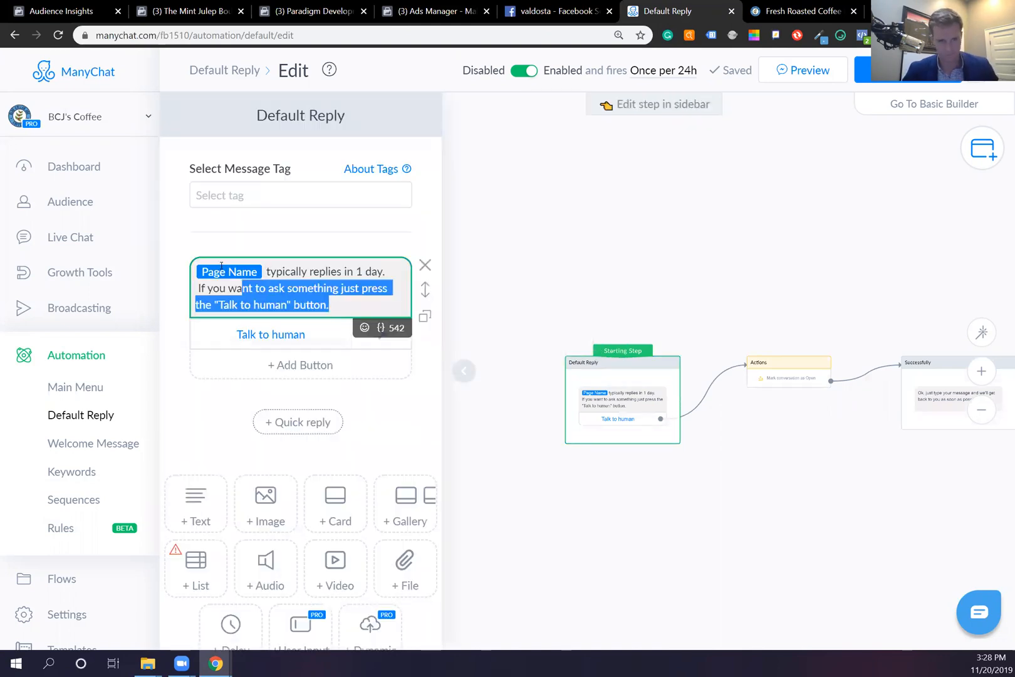
{"action": "key", "text": "BackSpace"}
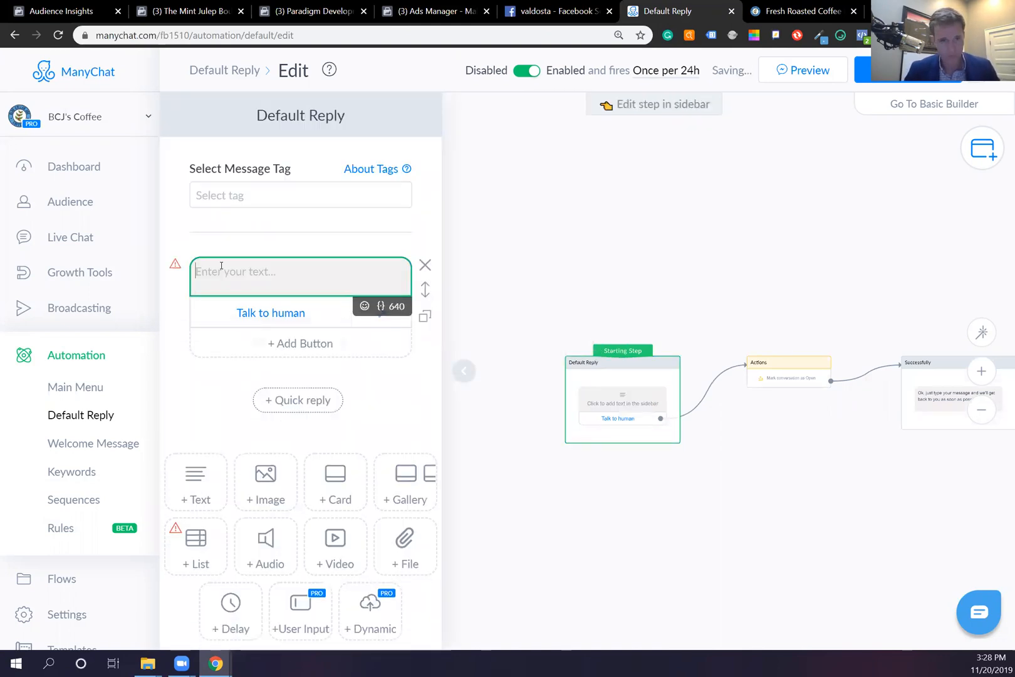
- Write the reply's greeting as the First Name variable with fallback "Friend", "thank for think of", the Page Name variable and "!"
{"action": "type", "text": "{"}
{"action": "key", "text": "Tab"}
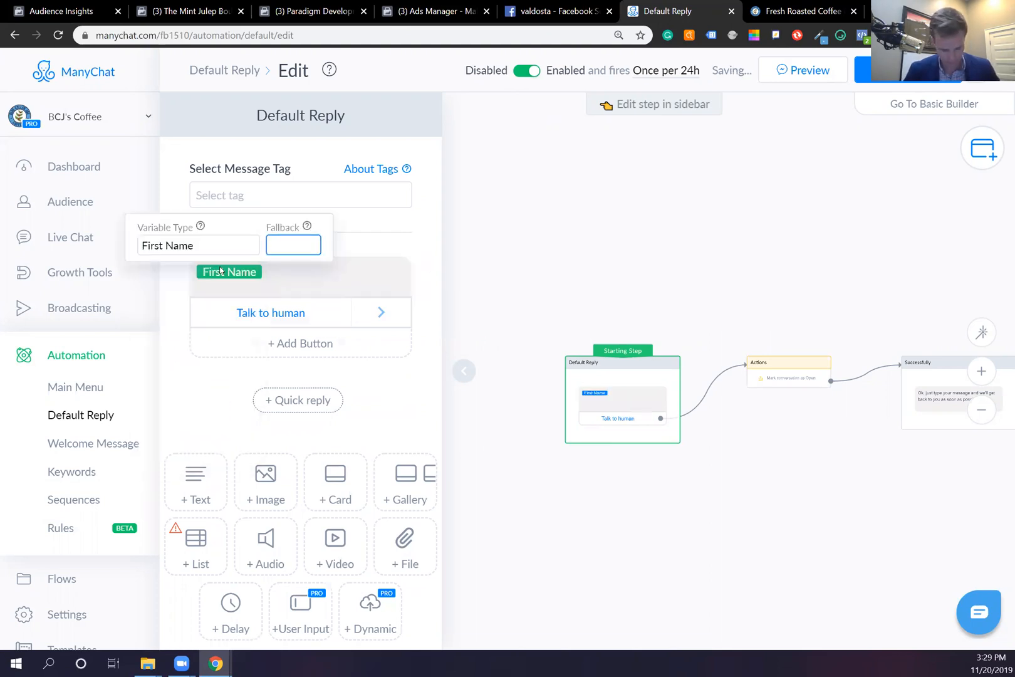
{"action": "type", "text": "Friend"}
{"action": "key", "text": "Return"}
{"action": "type", "text": "thank for think of"}
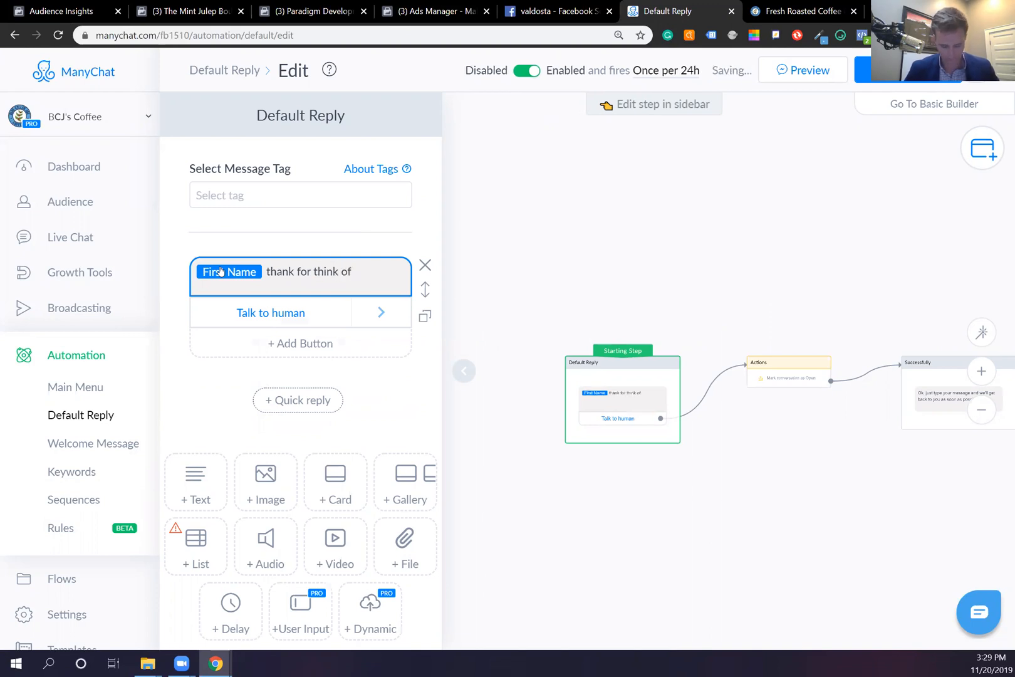
{"action": "left_click", "coordinate": [221, 271]}
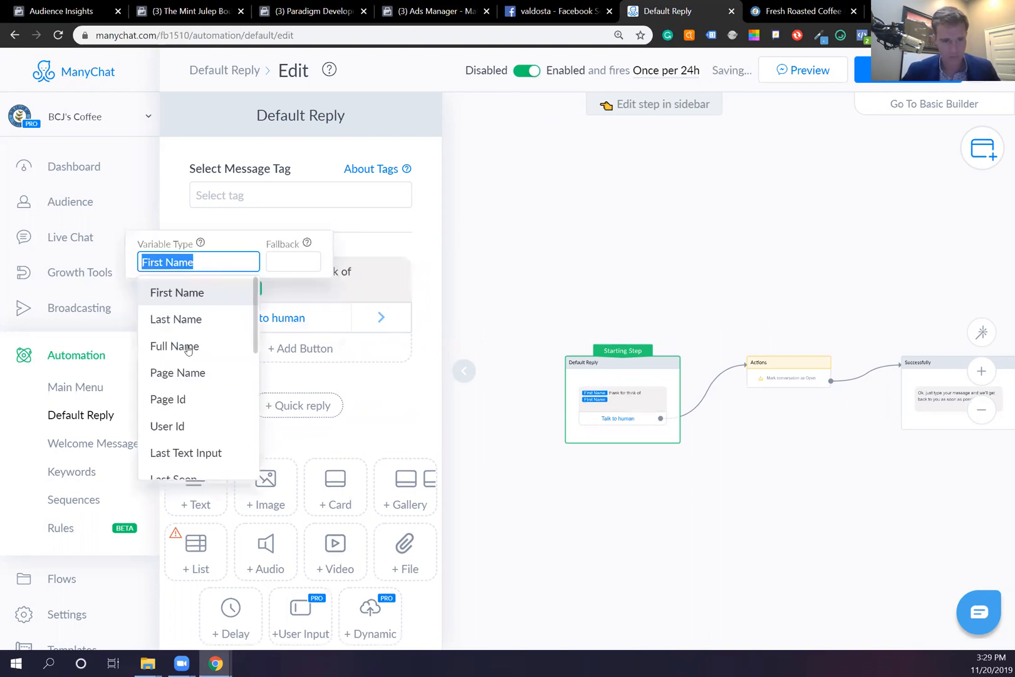
{"action": "left_click", "coordinate": [191, 373]}
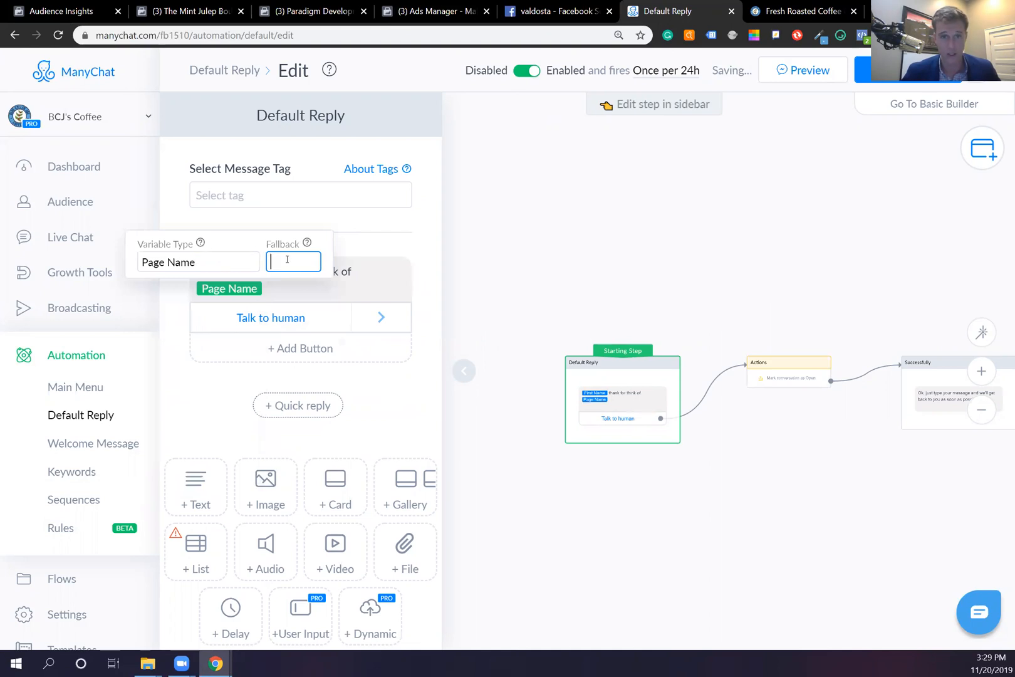
{"action": "left_click", "coordinate": [284, 289]}
{"action": "type", "text": "!"}
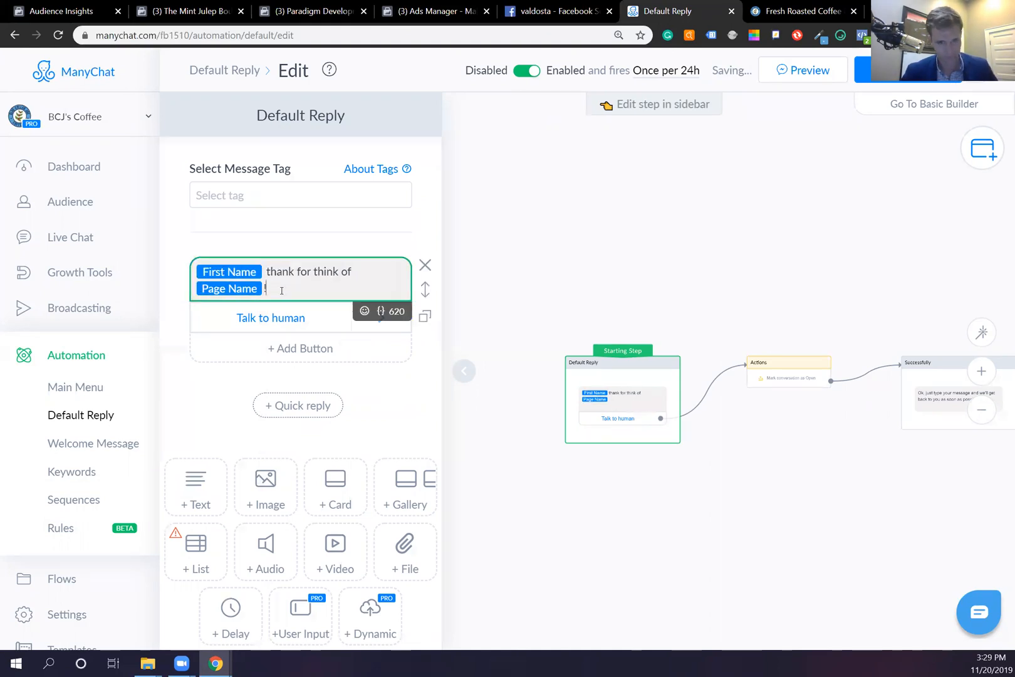
- Add a second paragraph to the reply reading "We will be back with you as soon as possible!."
{"action": "key", "text": "Return"}
{"action": "key", "text": "Return"}
{"action": "type", "text": "We "}
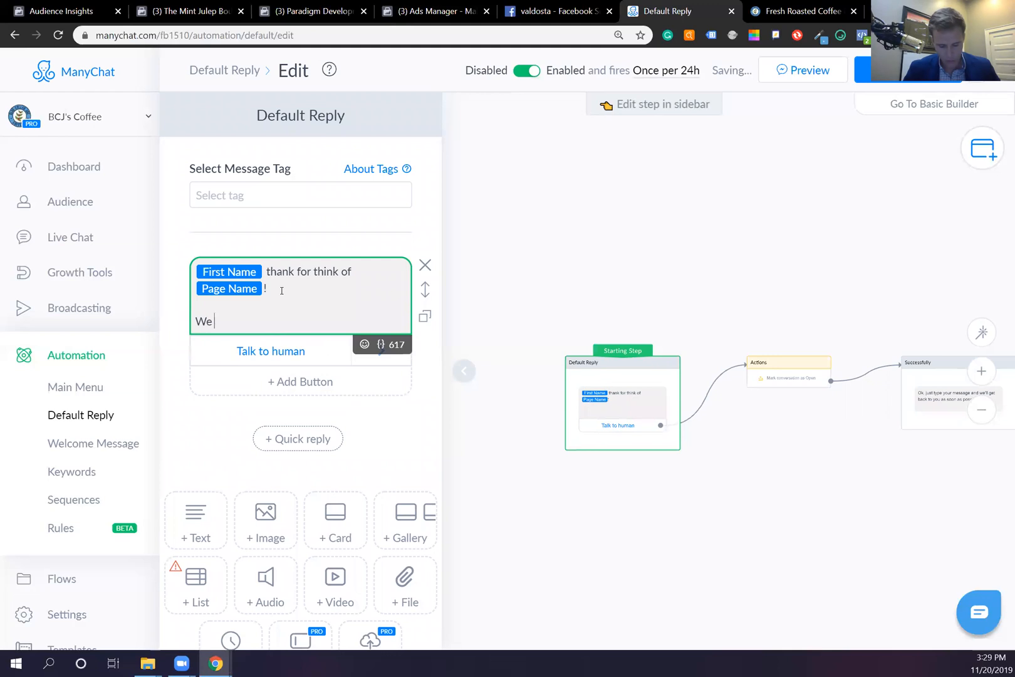
{"action": "type", "text": "will be back with you as soon as possible"}
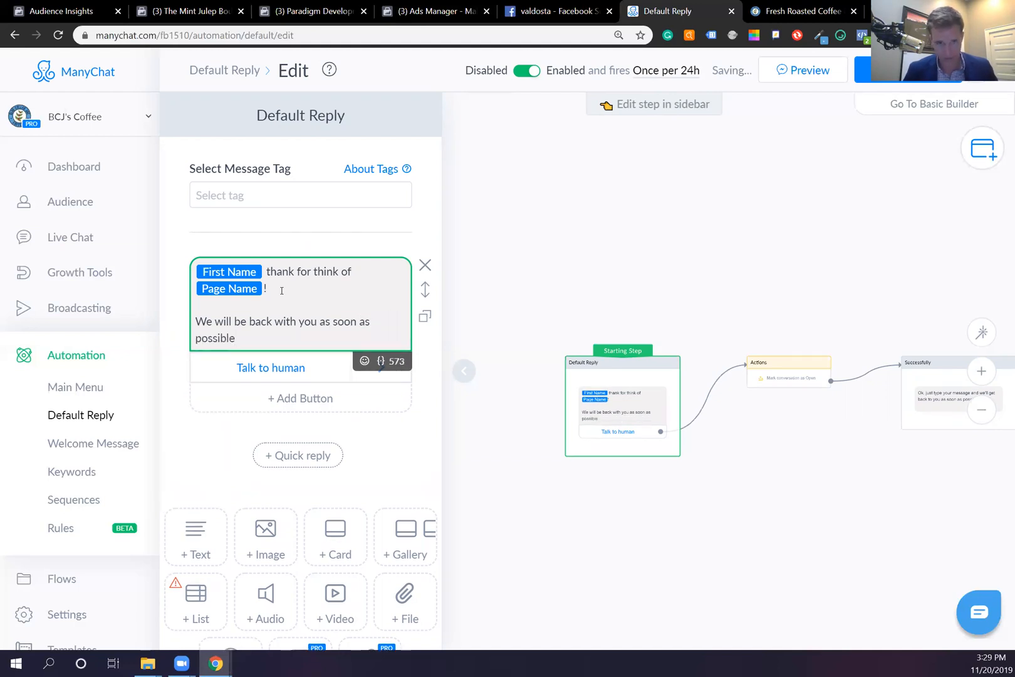
{"action": "type", "text": "!."}
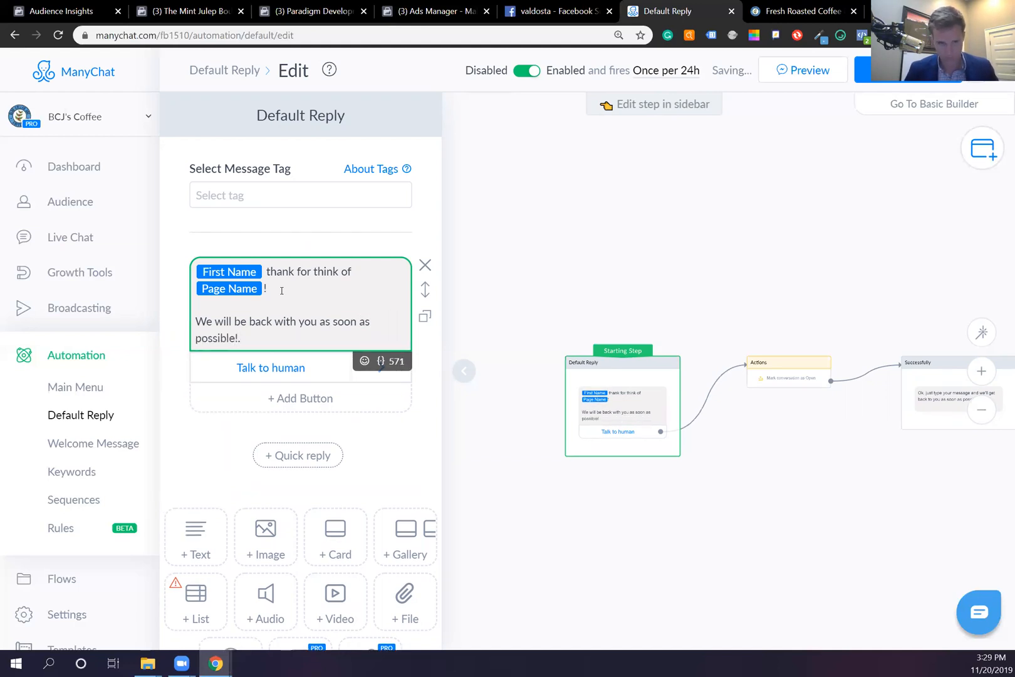
- Start a third paragraph in the reply with "If you are interested in checking out our coffee"
{"action": "key", "text": "Return"}
{"action": "key", "text": "Return"}
{"action": "type", "text": "If you are in"}
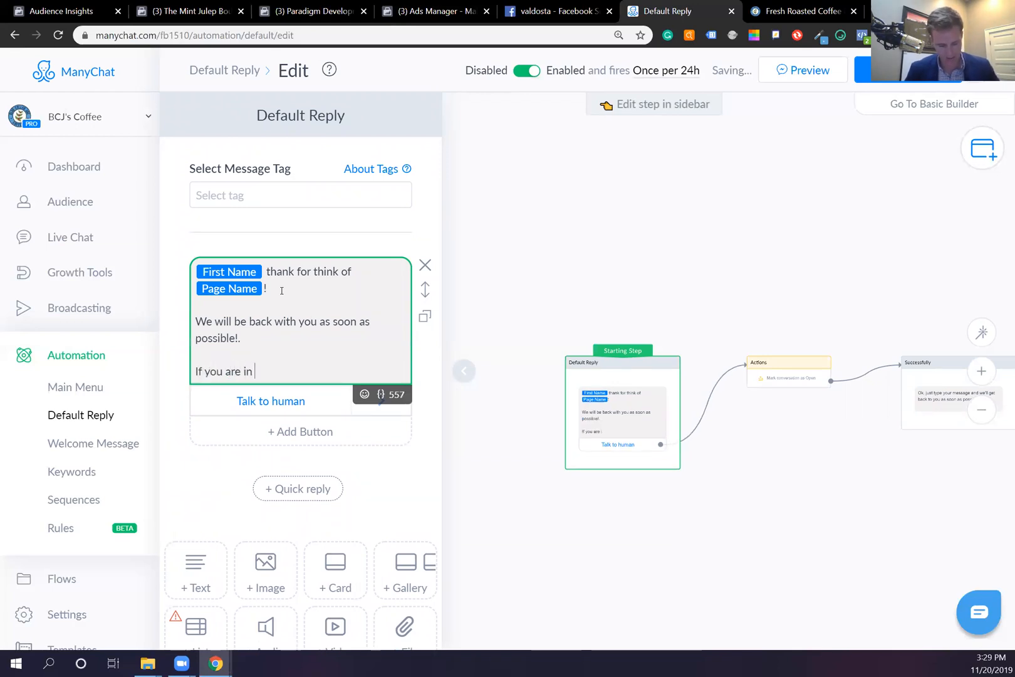
{"action": "key", "text": "BackSpace"}
{"action": "key", "text": "BackSpace"}
{"action": "key", "text": "BackSpace"}
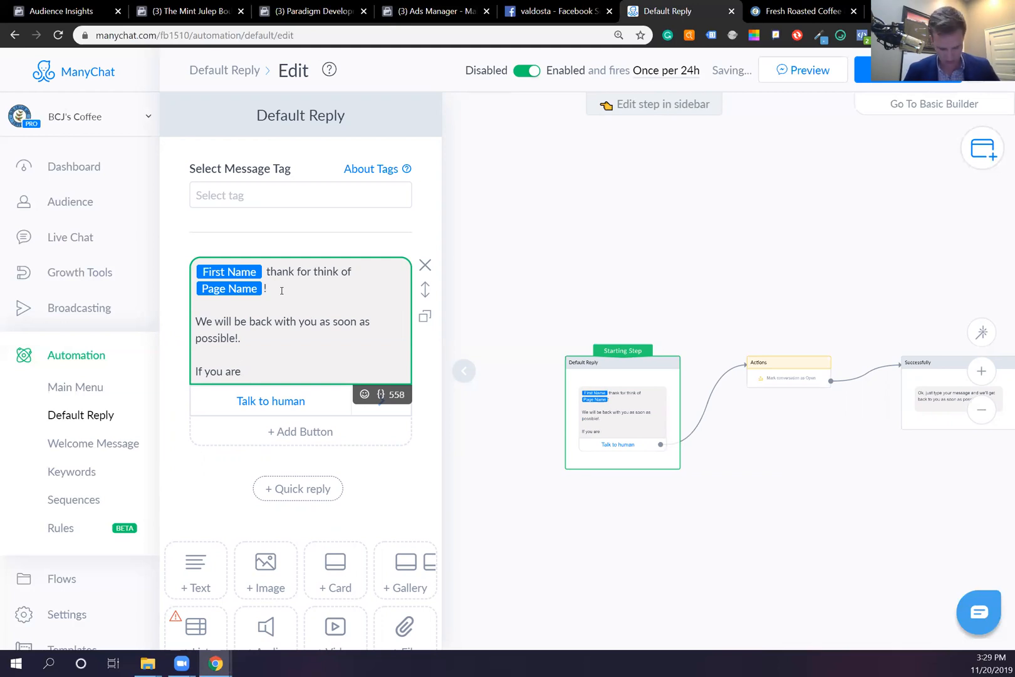
{"action": "type", "text": "interes"}
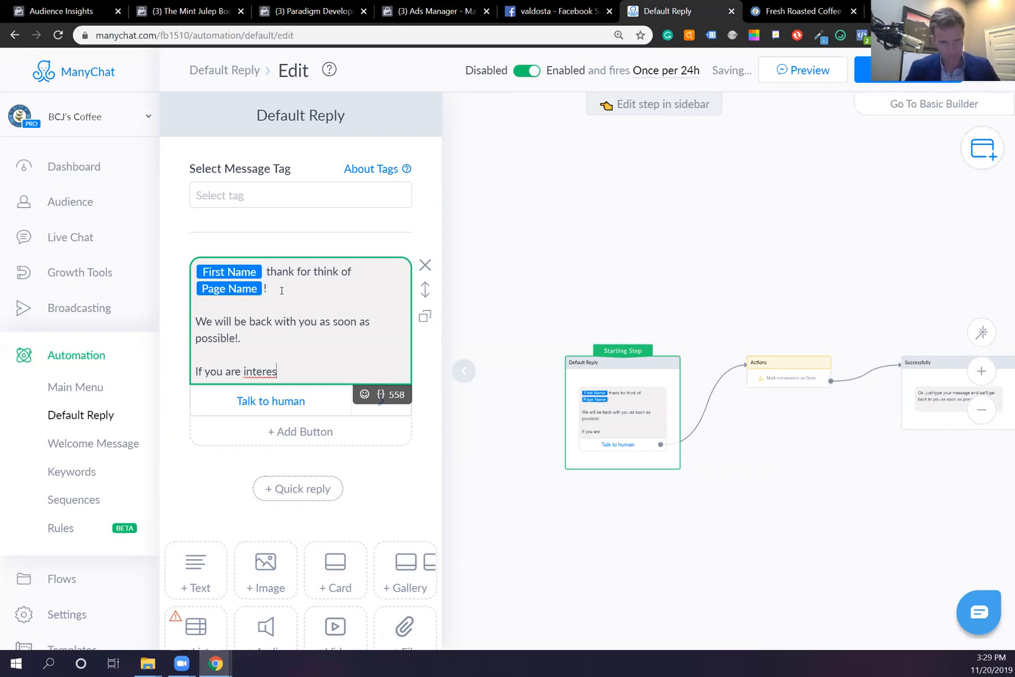
{"action": "type", "text": "ted in chec"}
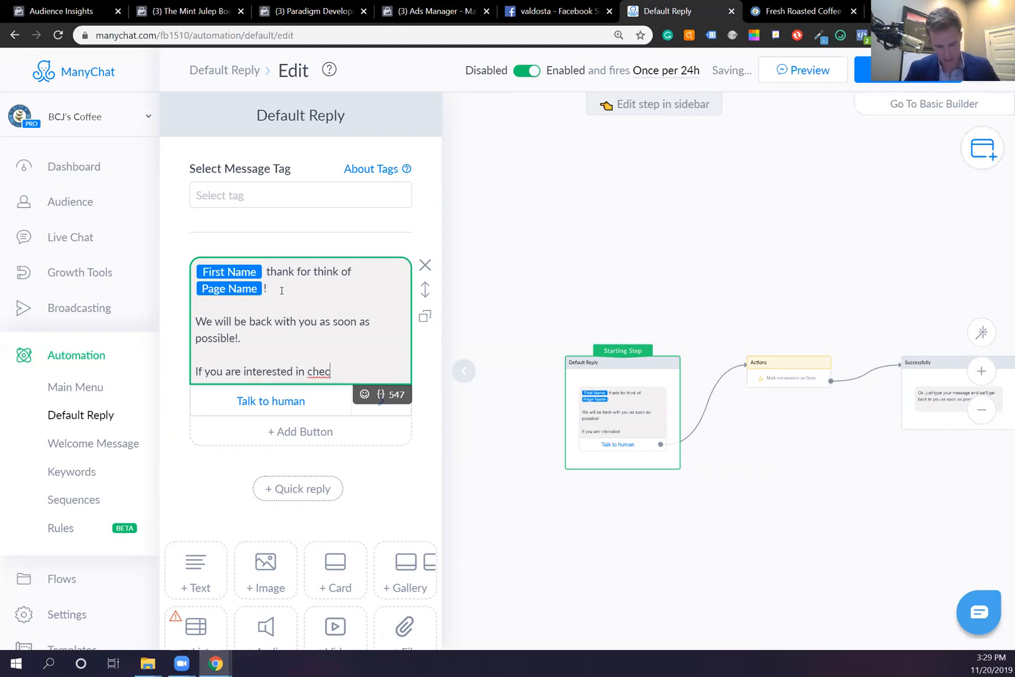
{"action": "type", "text": "king out our"}
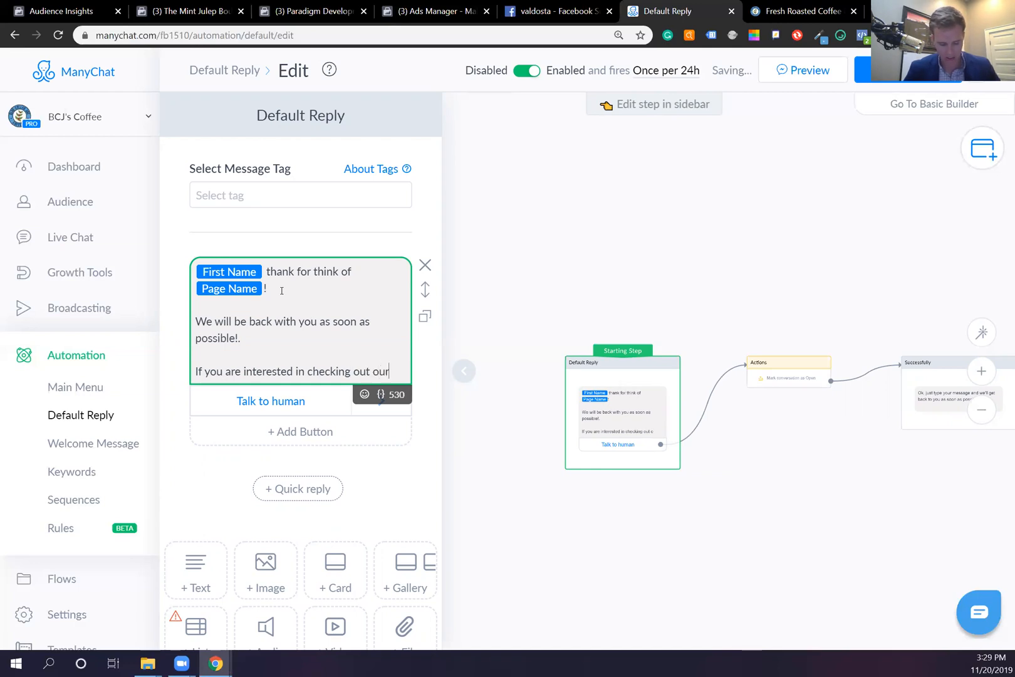
{"action": "type", "text": " cof"}
{"action": "type", "text": "fee"}
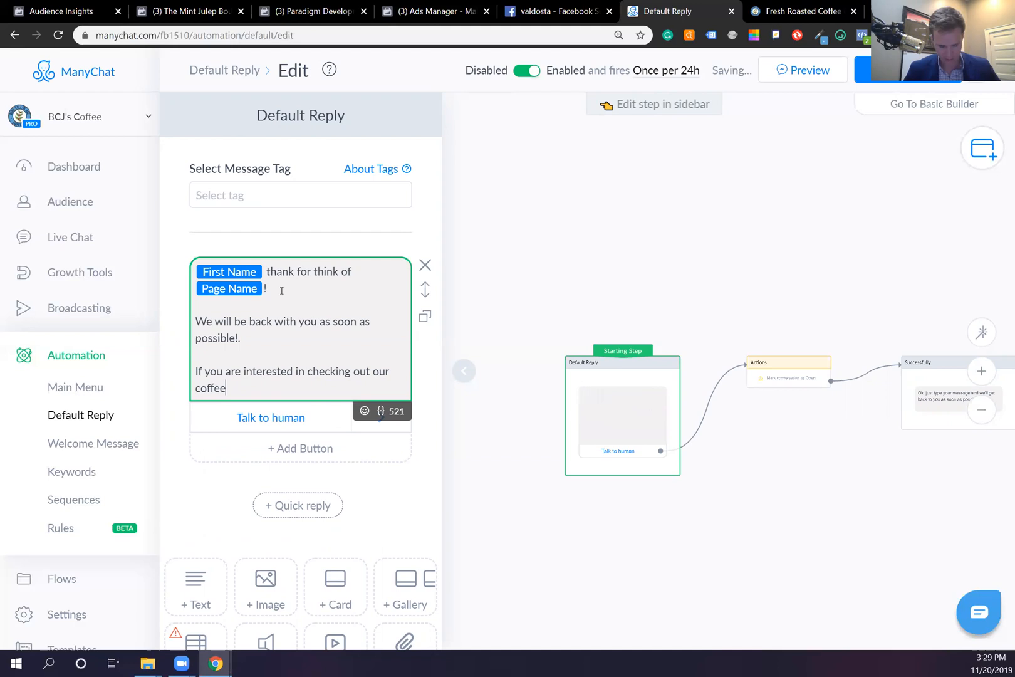
- Complete the third paragraph with ", then you can simply tap the button below and you will be taken to our website."
{"action": "key", "text": "BackSpace"}
{"action": "type", "text": ", th"}
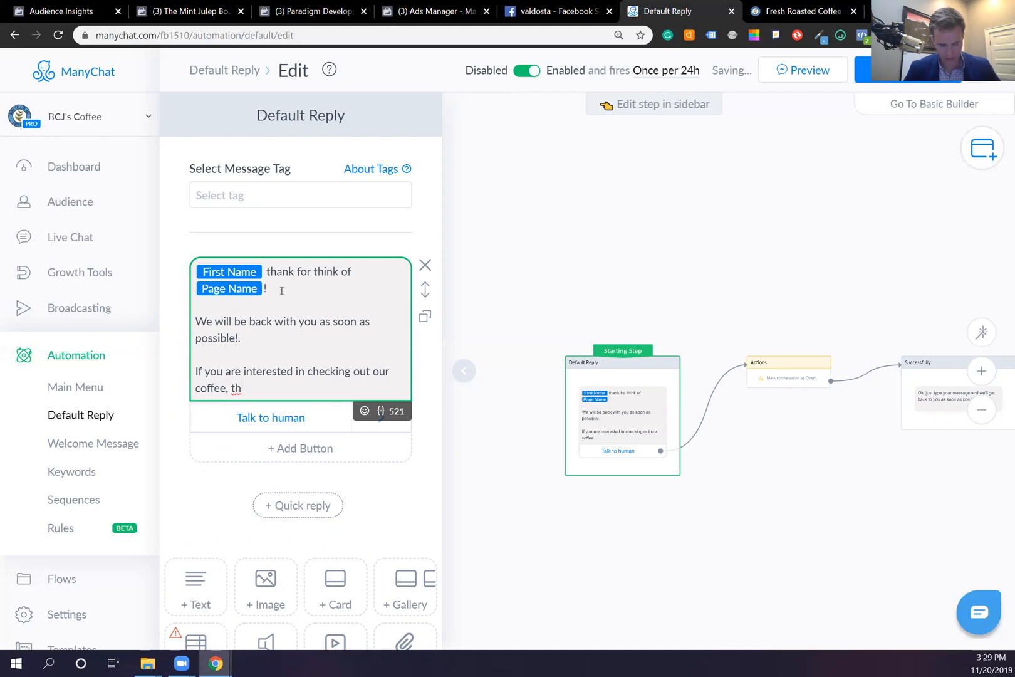
{"action": "type", "text": "en you can si"}
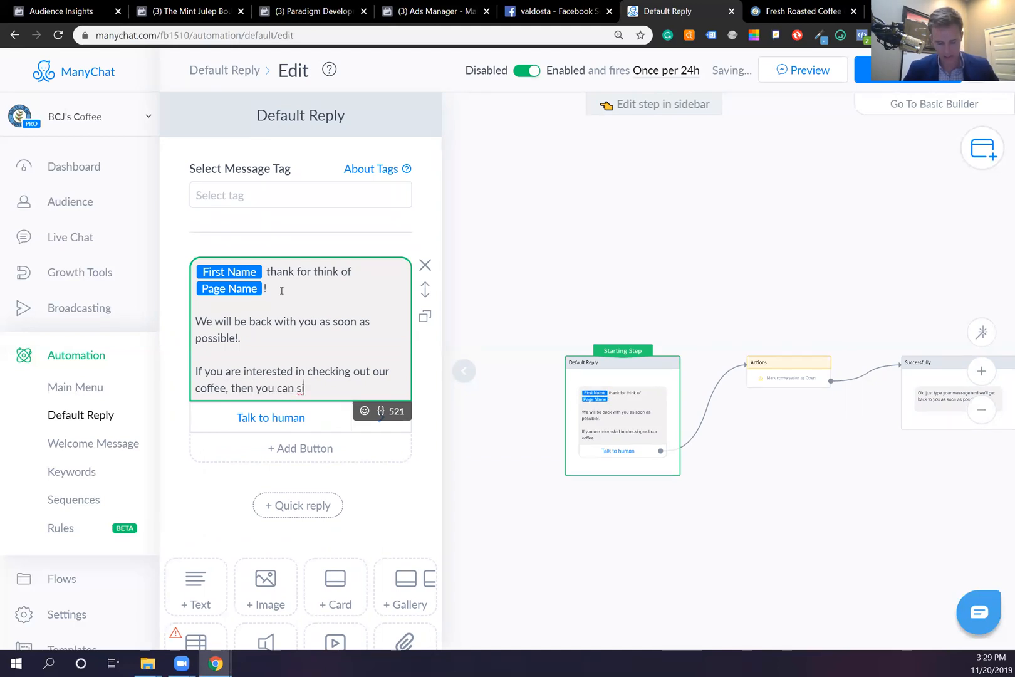
{"action": "type", "text": "mply tap the"}
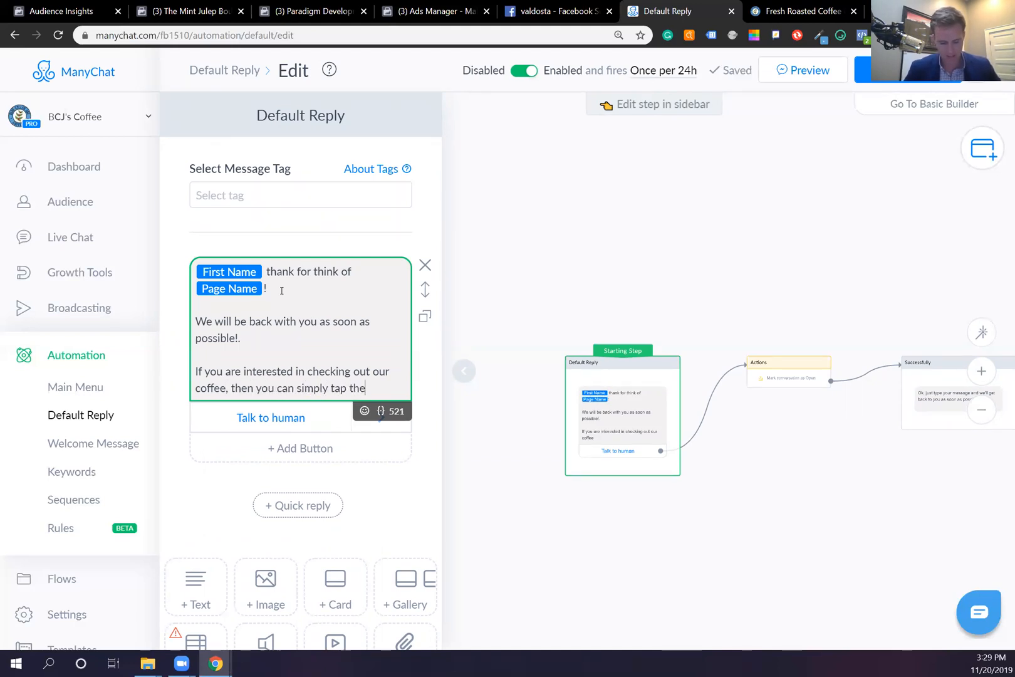
{"action": "type", "text": " button bel"}
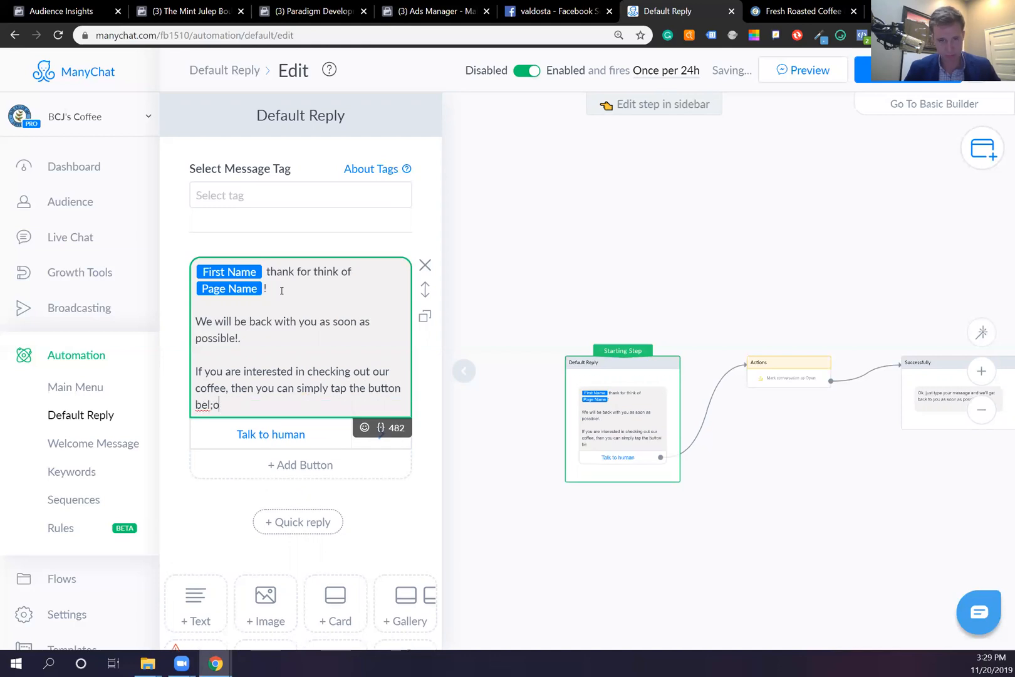
{"action": "type", "text": "ow and you will be taking"}
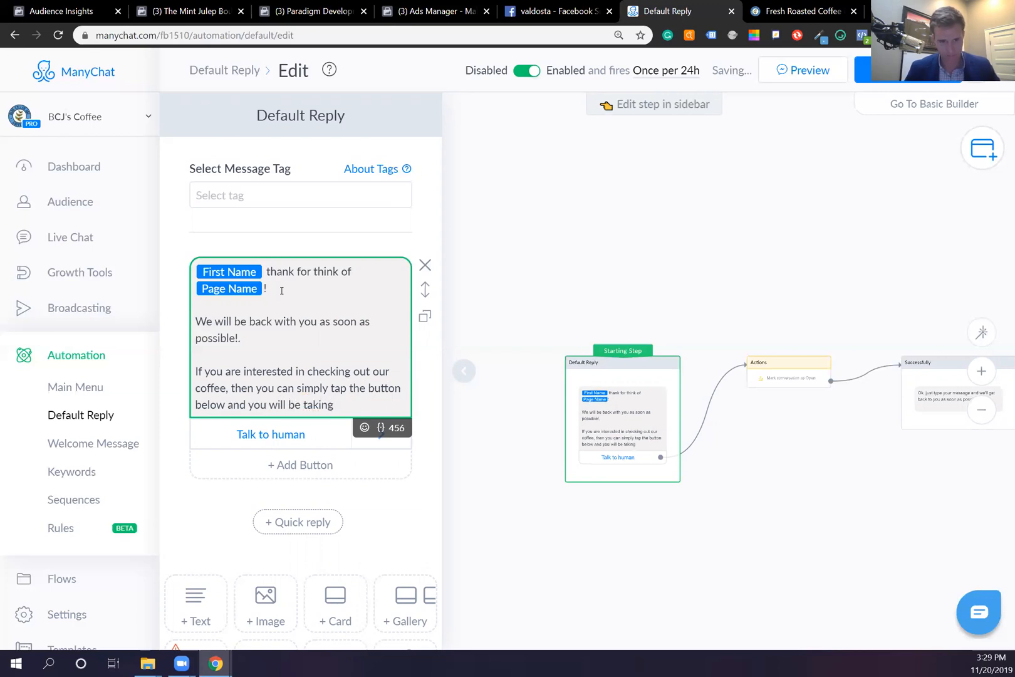
{"action": "key", "text": "BackSpace"}
{"action": "type", "text": "to our we"}
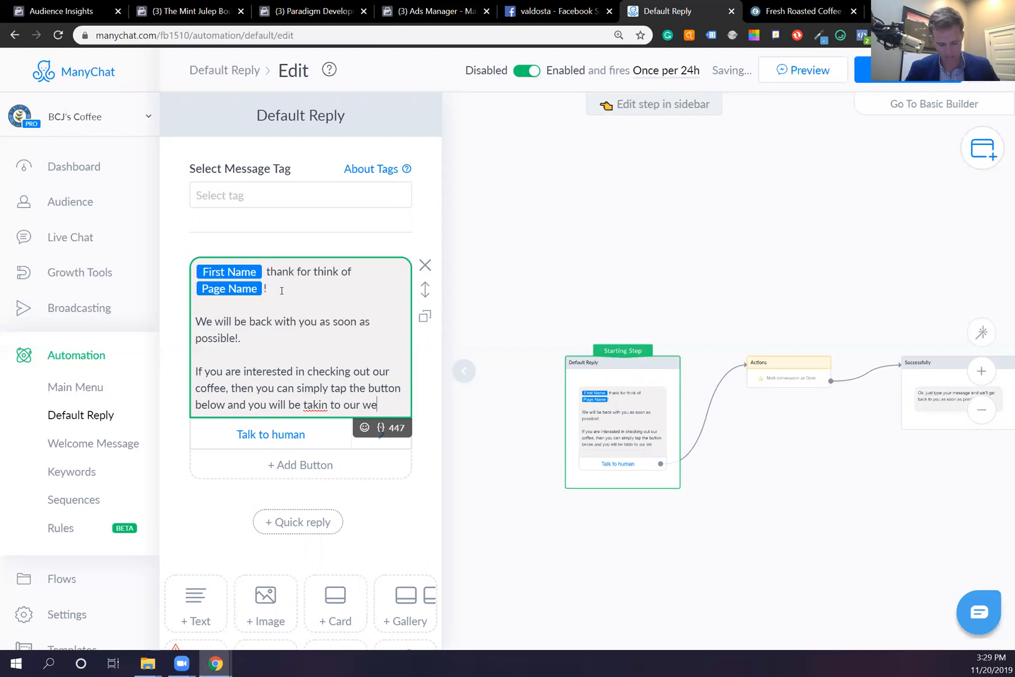
{"action": "type", "text": "bsite."}
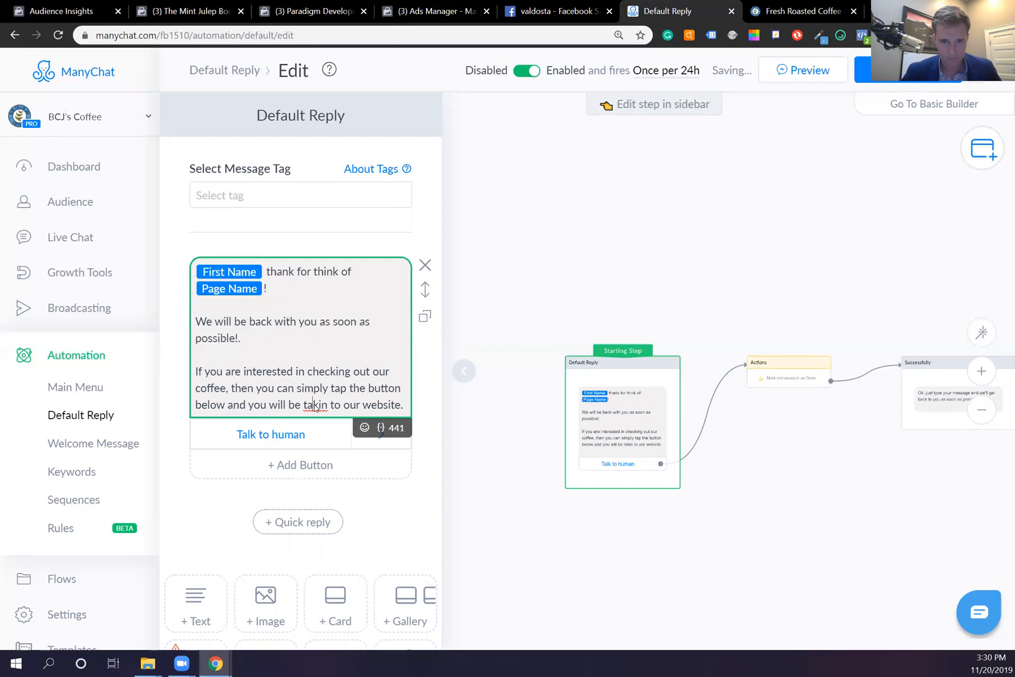
{"action": "right_click", "coordinate": [315, 405]}
{"action": "left_click", "coordinate": [341, 447]}
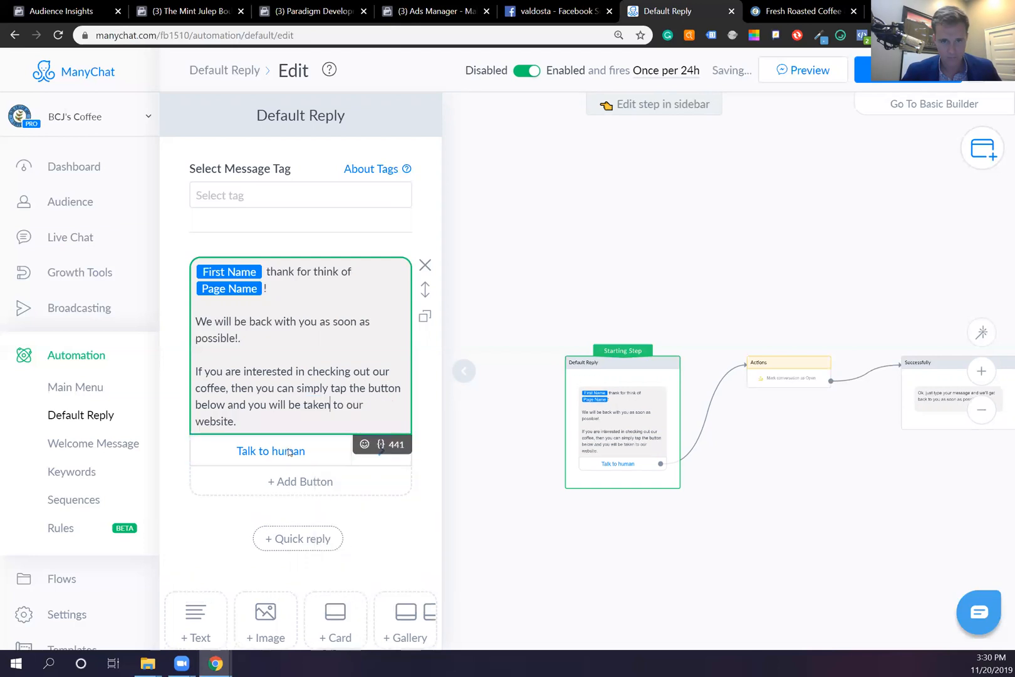
- Delete the message's "Talk to human" button and add a new button titled "View Website!"
{"action": "left_click", "coordinate": [289, 451]}
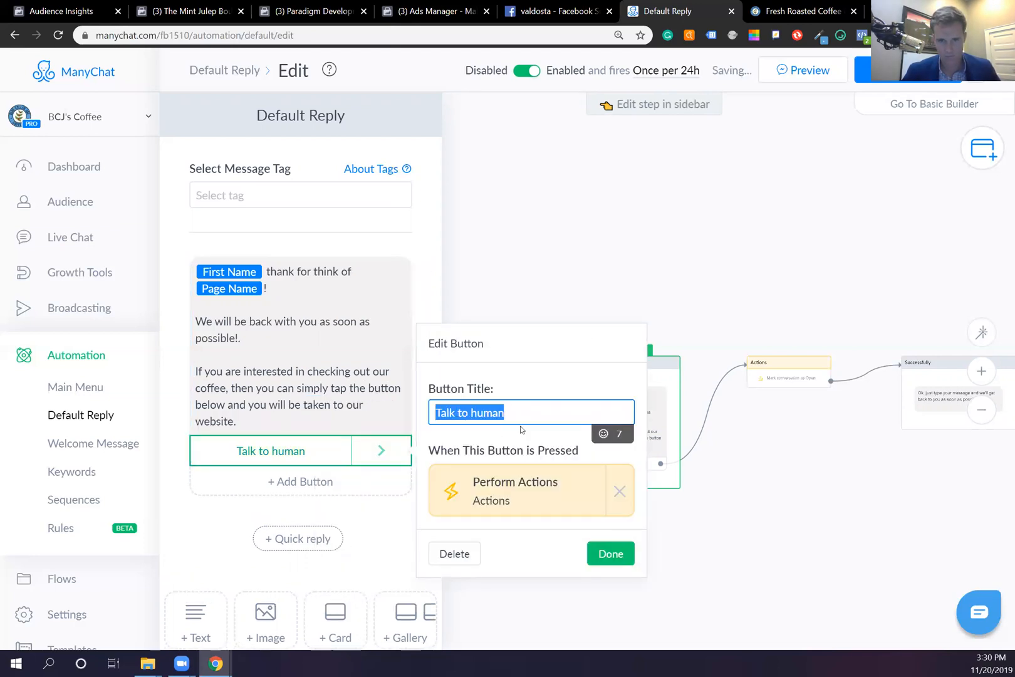
{"action": "left_click", "coordinate": [452, 553]}
{"action": "left_click", "coordinate": [300, 449]}
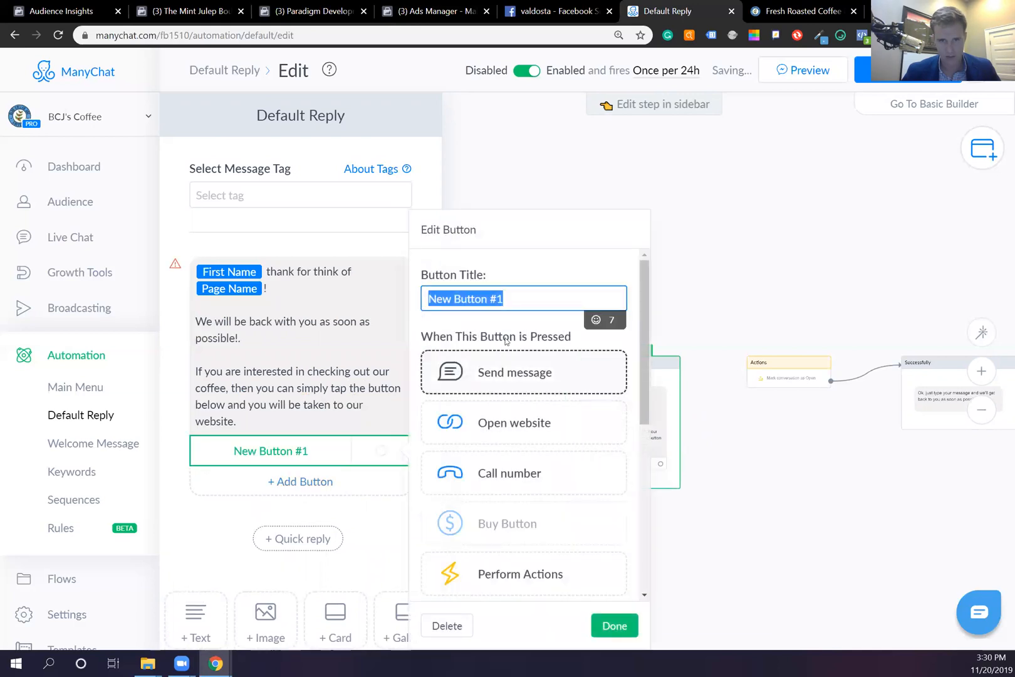
{"action": "type", "text": "View Website"}
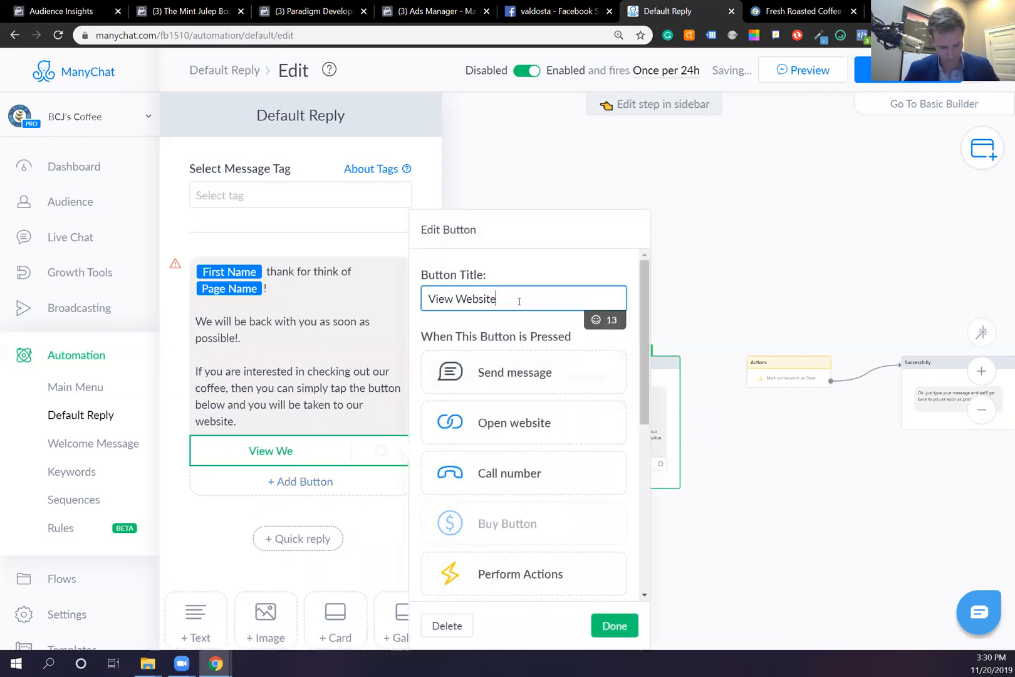
{"action": "type", "text": "!"}
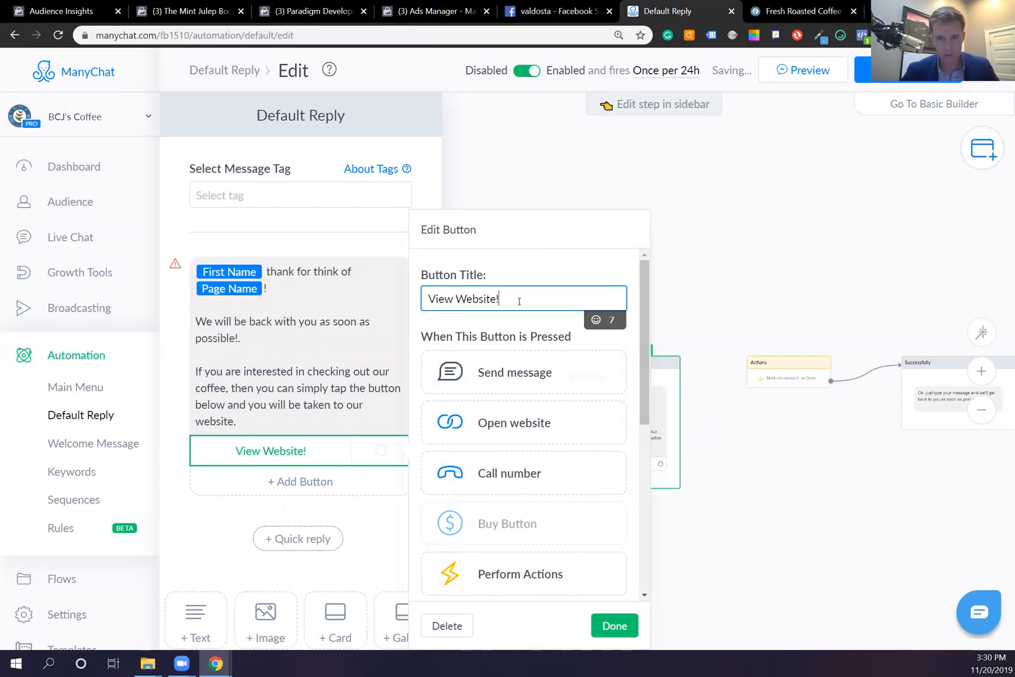
{"action": "left_click", "coordinate": [536, 436]}
{"action": "left_click", "coordinate": [503, 457]}
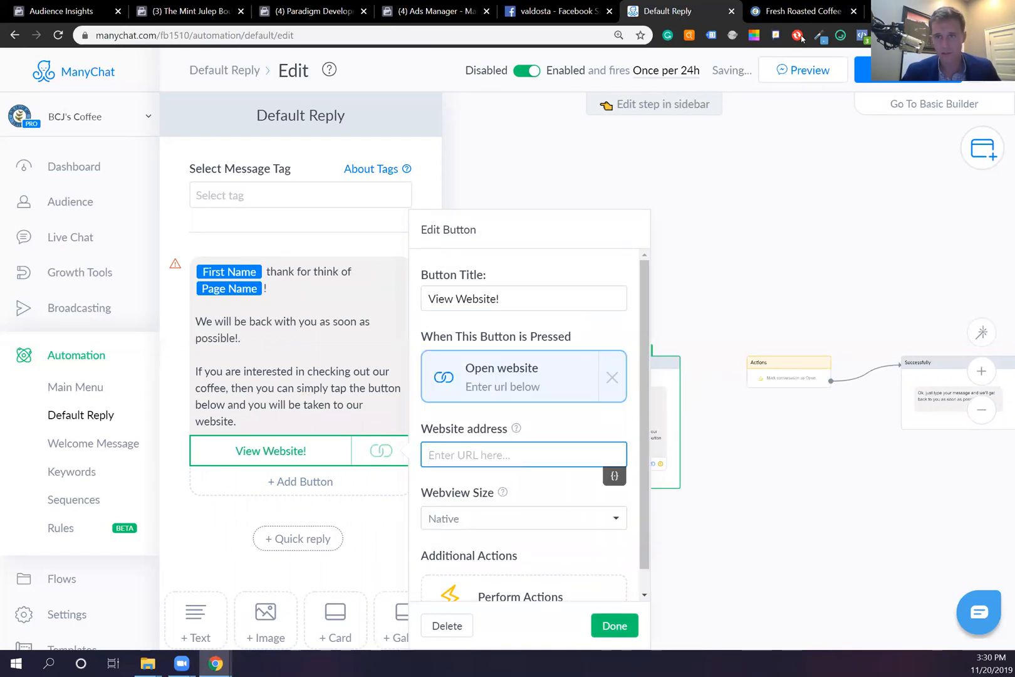
{"action": "left_click", "coordinate": [799, 11]}
{"action": "left_click", "coordinate": [154, 37]}
{"action": "key", "text": "ctrl+c"}
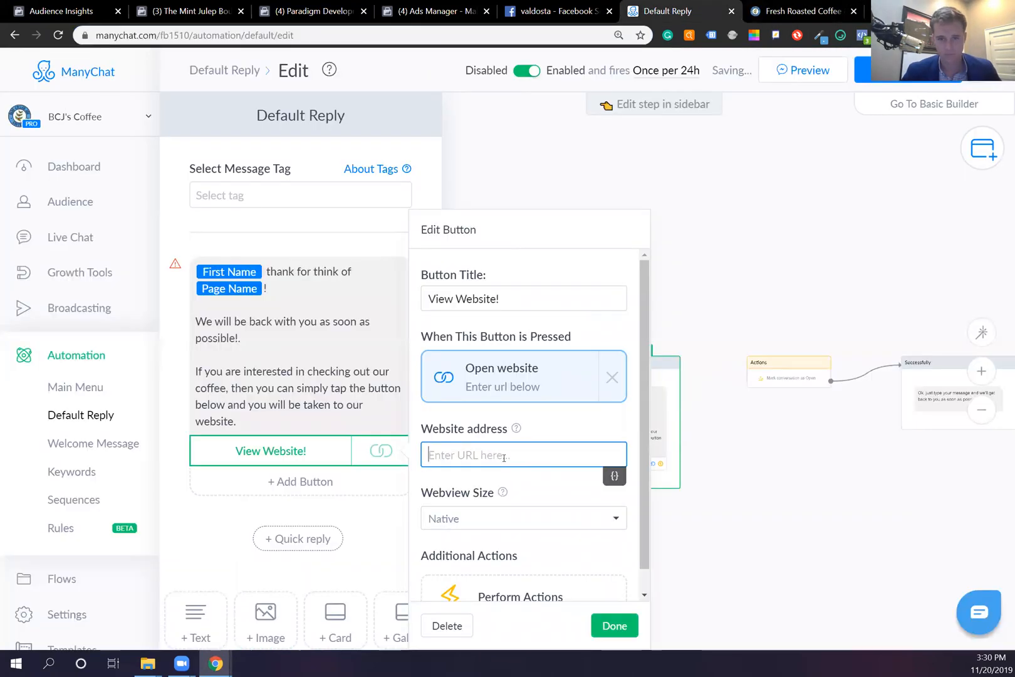
{"action": "left_click", "coordinate": [667, 10]}
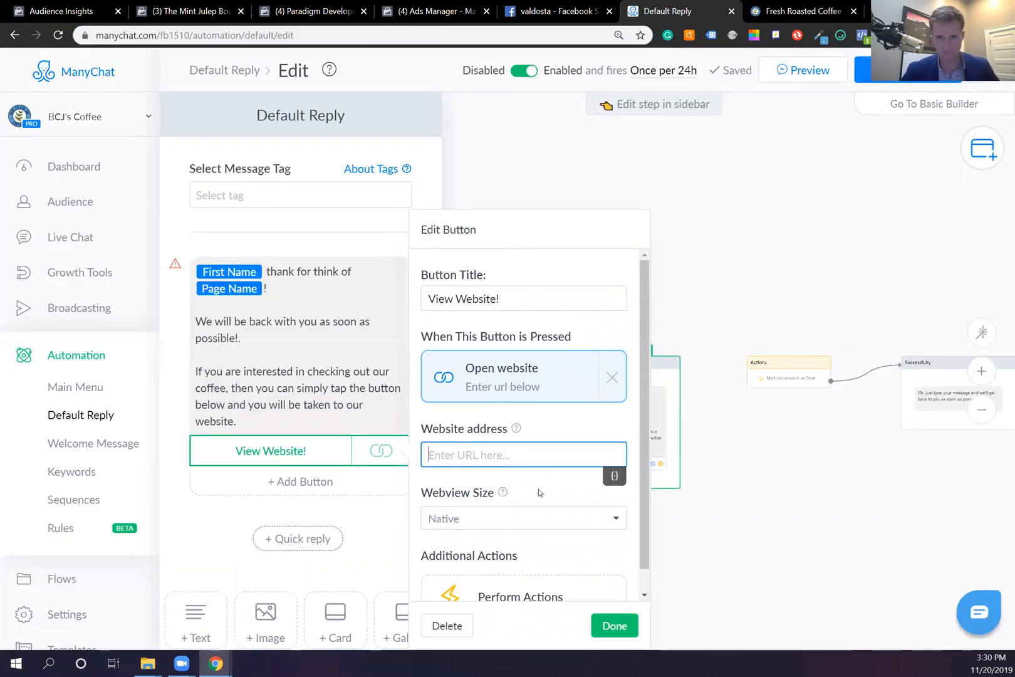
{"action": "key", "text": "ctrl+v"}
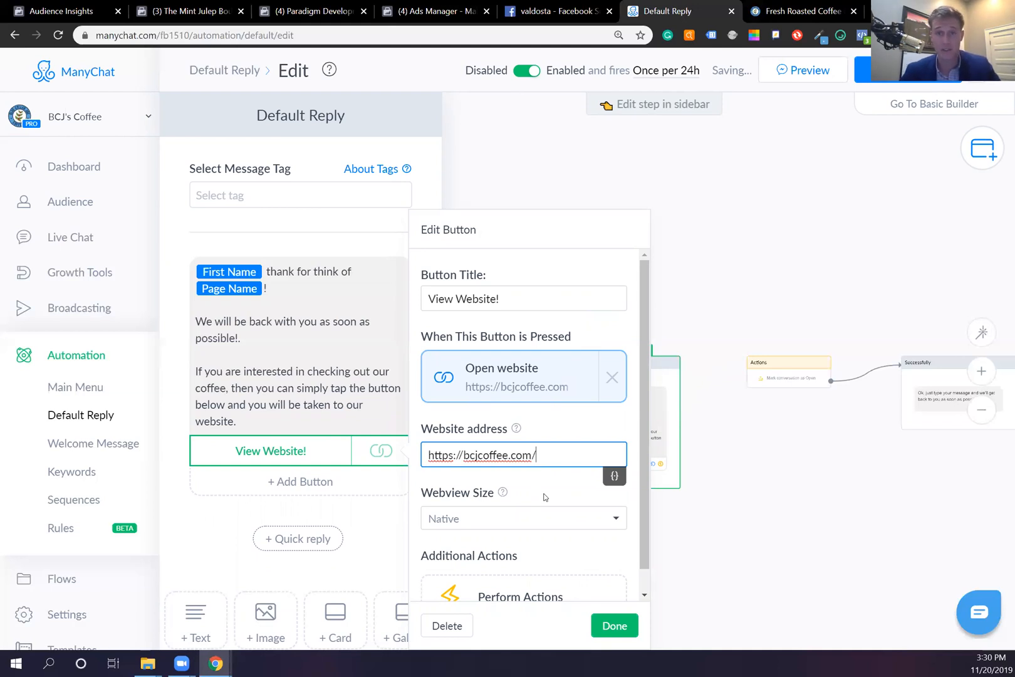
{"action": "left_click", "coordinate": [599, 630]}
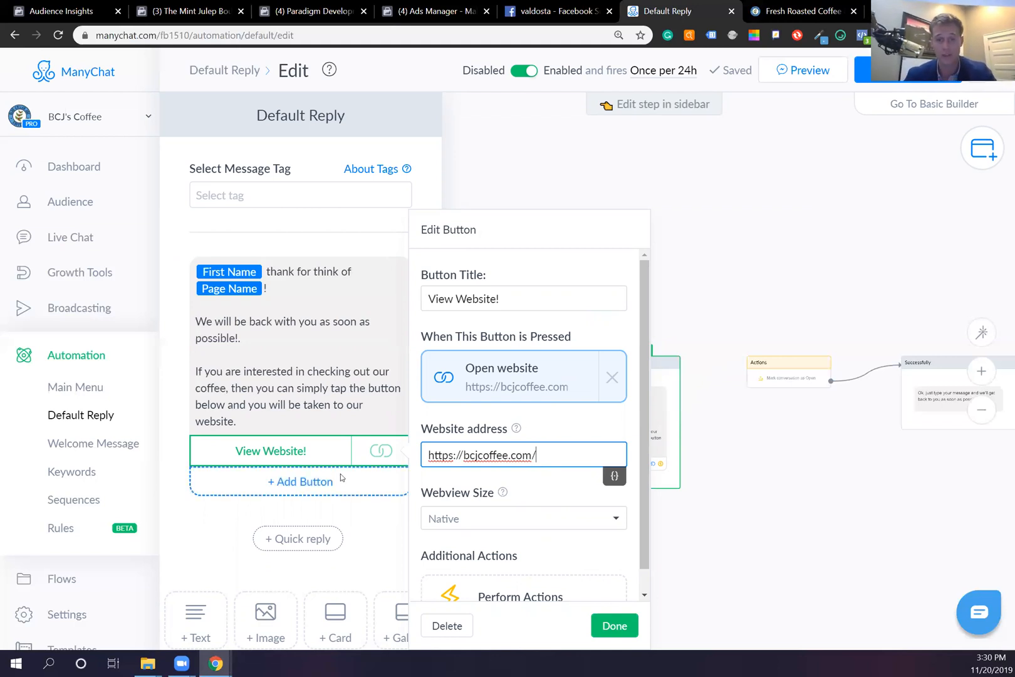
{"action": "left_click", "coordinate": [608, 627]}
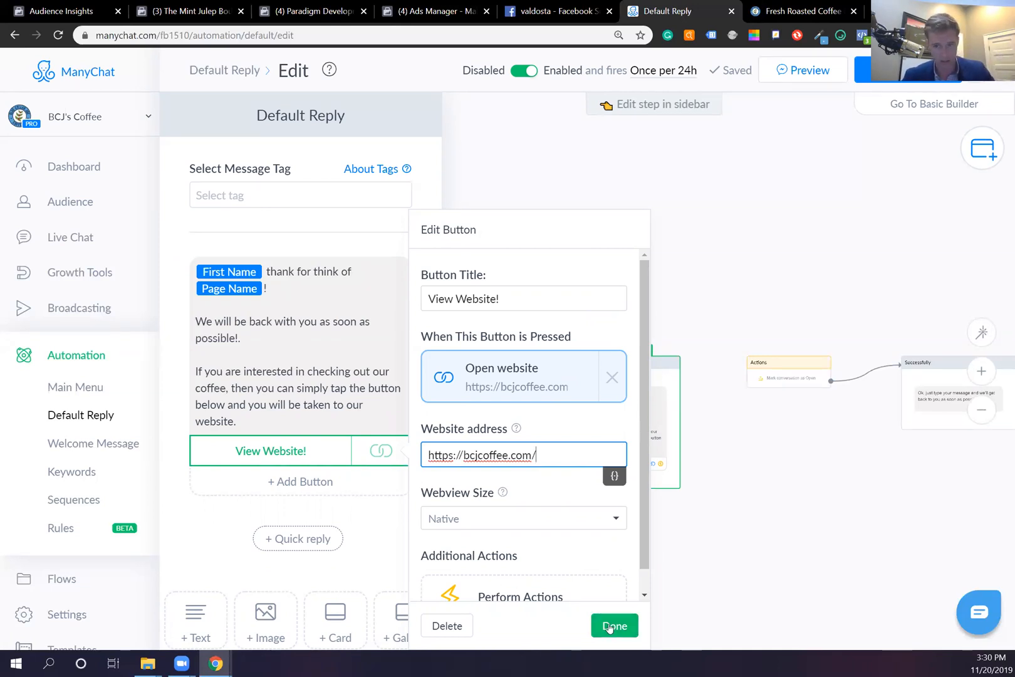
{"action": "left_click", "coordinate": [609, 626]}
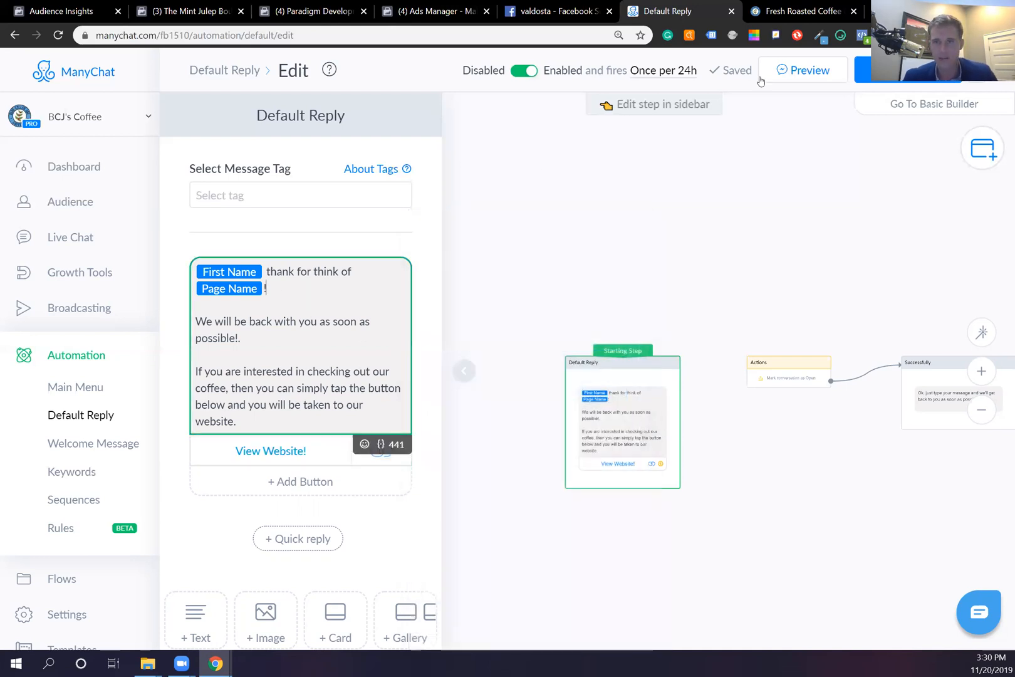
- Insert a smiling face emoji after the exclamation mark of the greeting line using the JoyPixels emoji picker
{"action": "left_click", "coordinate": [841, 36]}
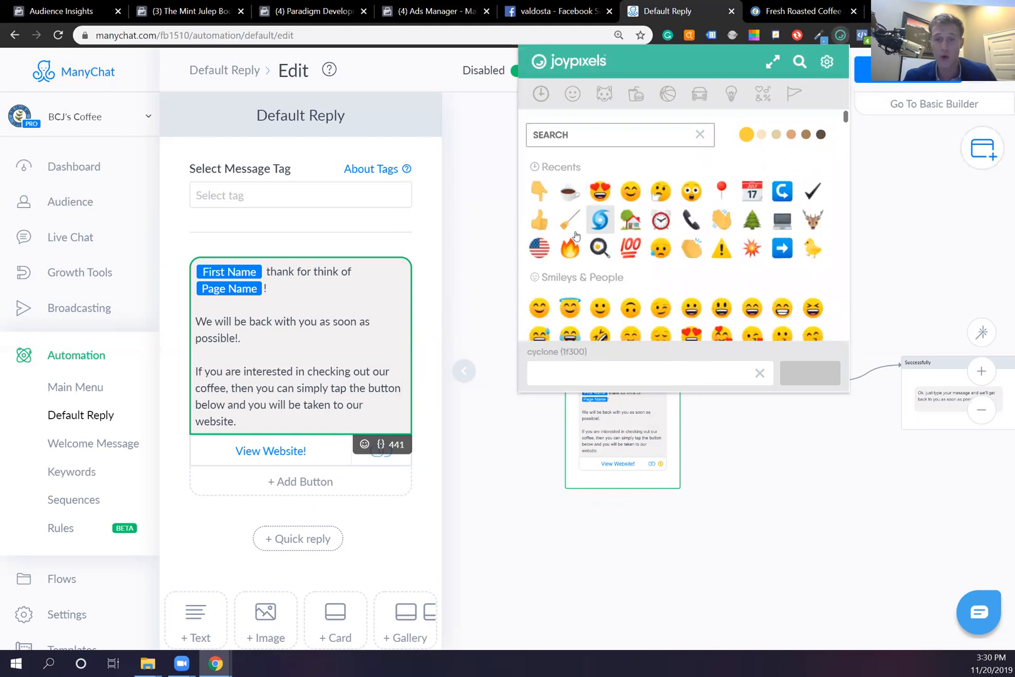
{"action": "left_click", "coordinate": [631, 191]}
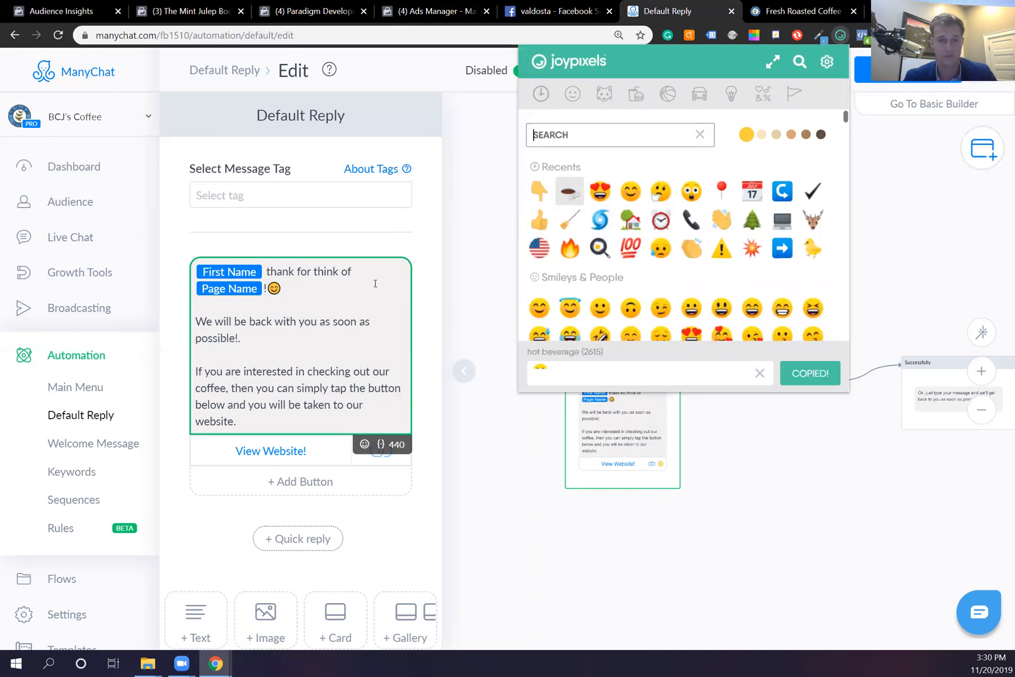
- Add a hot beverage emoji after the greeting's smiling face and a pointing-down hand emoji at the end of the last paragraph
{"action": "left_click", "coordinate": [271, 338]}
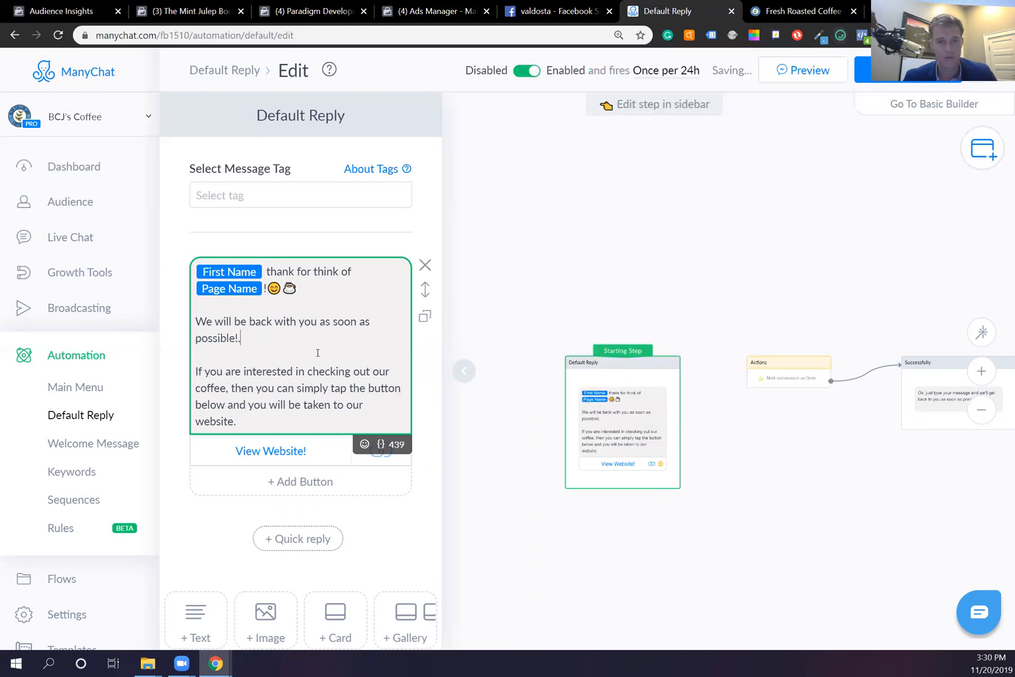
{"action": "left_click", "coordinate": [263, 419]}
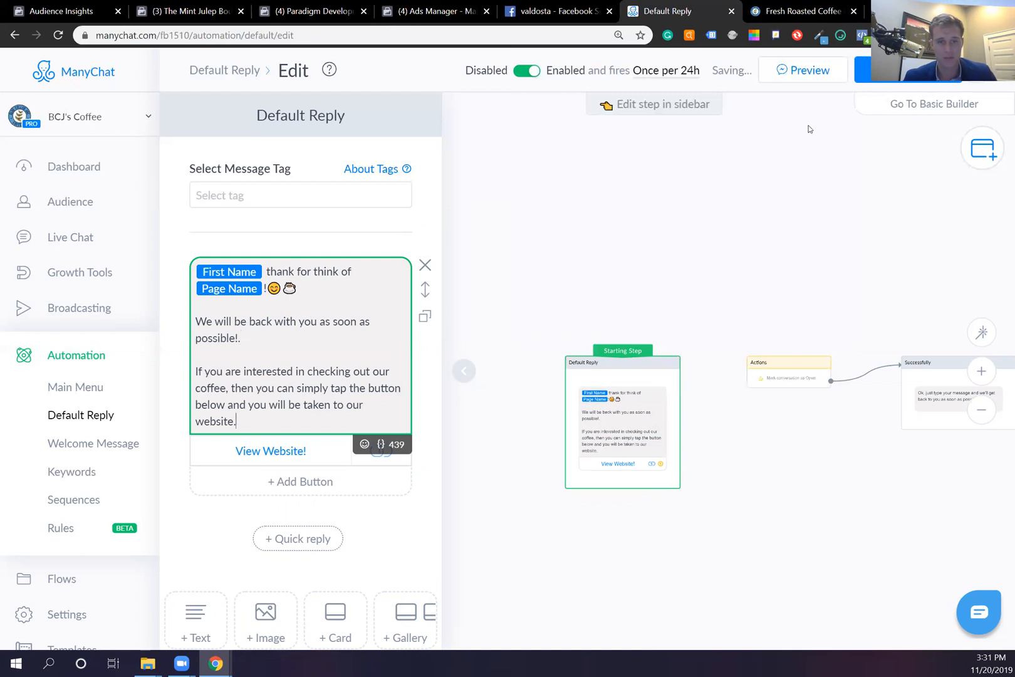
{"action": "left_click", "coordinate": [841, 37]}
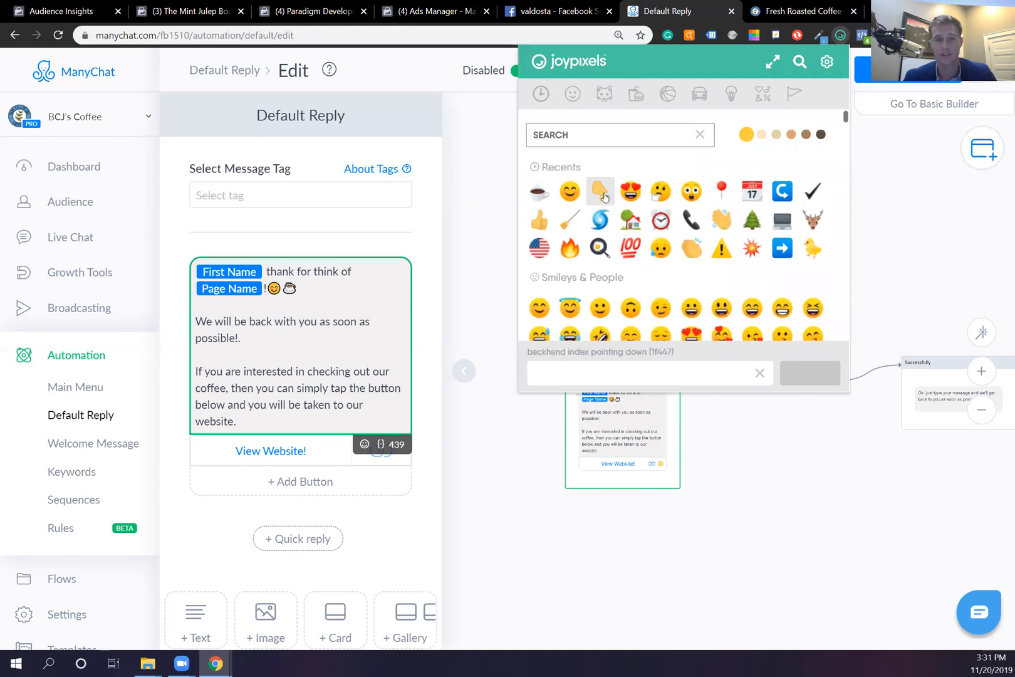
{"action": "left_click", "coordinate": [626, 417]}
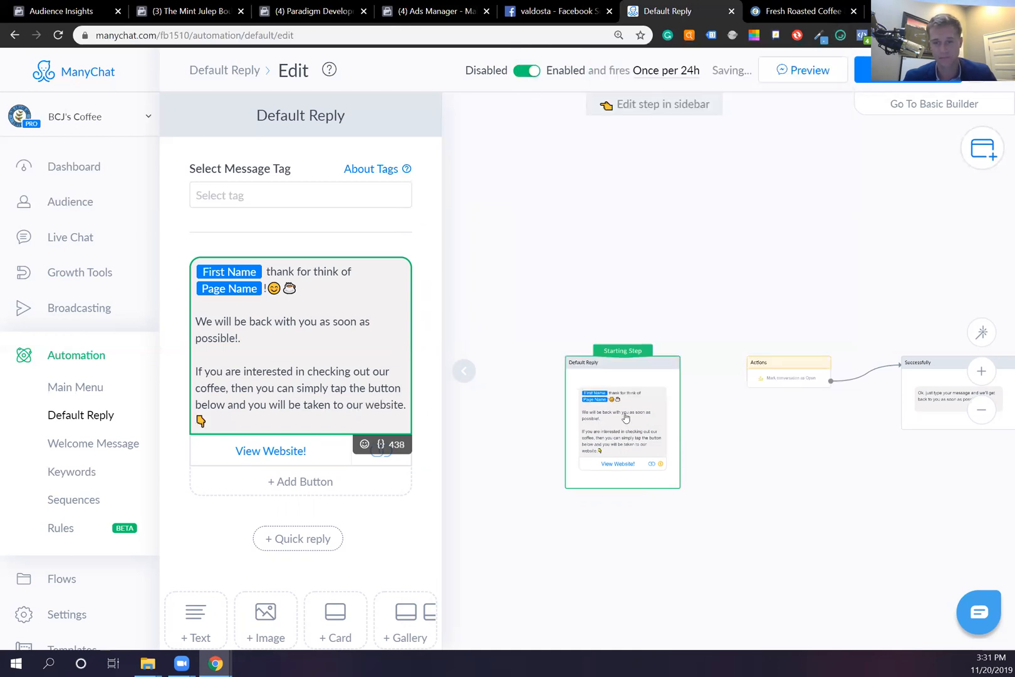
- Add a 3-second typing delay to the default reply and place it above the text message
{"action": "scroll", "coordinate": [503, 532], "scroll_direction": "down", "scroll_amount": 1}
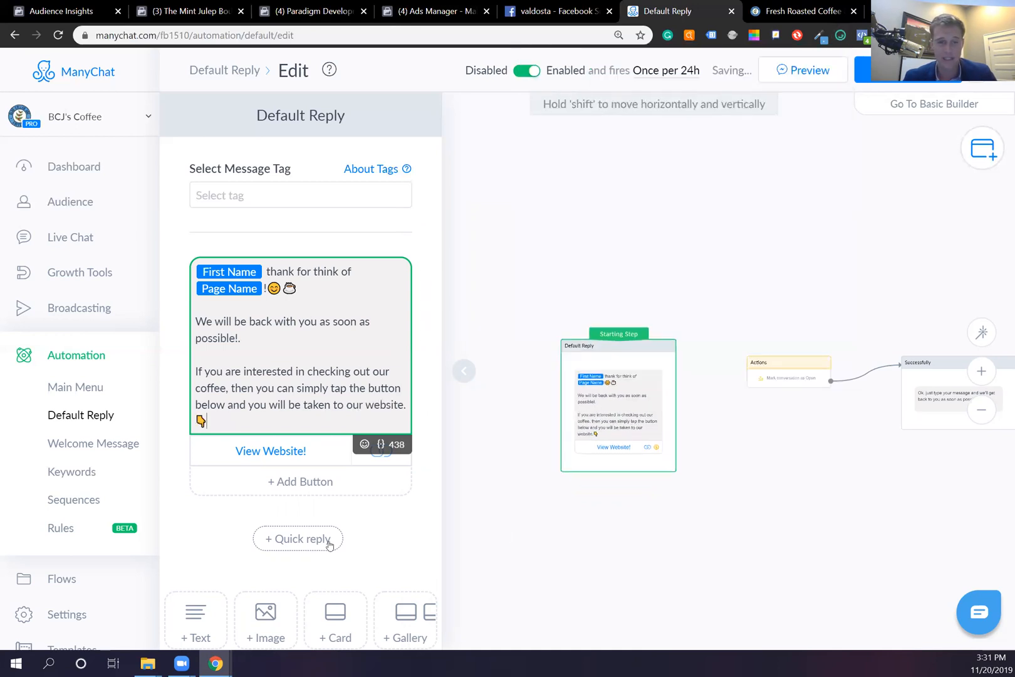
{"action": "scroll", "coordinate": [287, 250], "scroll_direction": "down", "scroll_amount": 2}
{"action": "left_click_drag", "start_coordinate": [288, 251], "coordinate": [332, 162]}
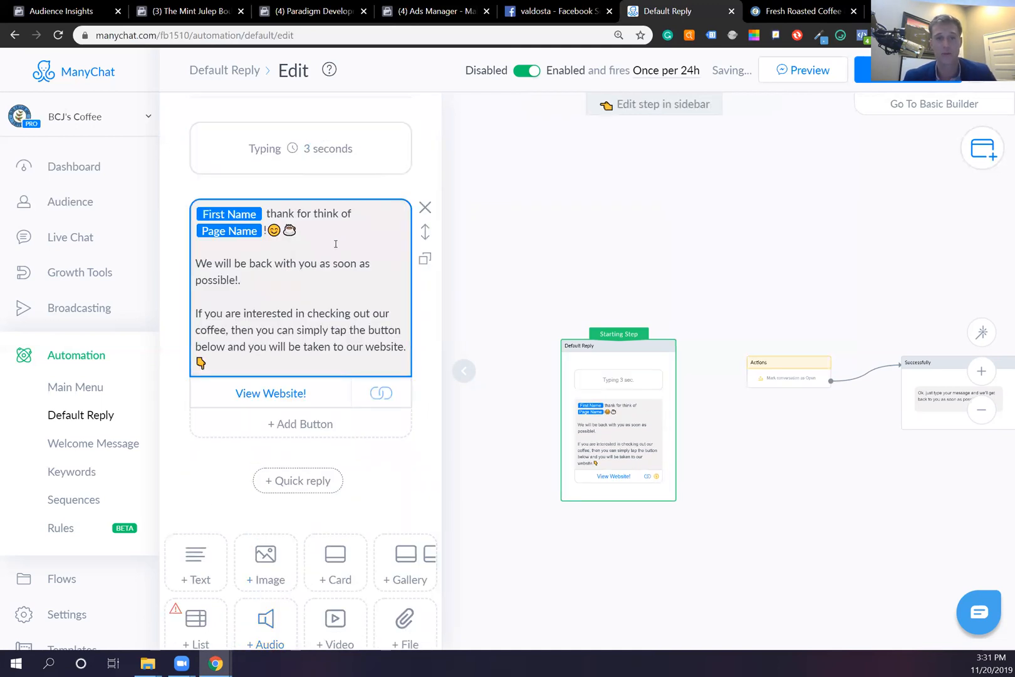
- Correct the wording of the greeting line to "thanks for thinking of"
{"action": "left_click", "coordinate": [296, 214]}
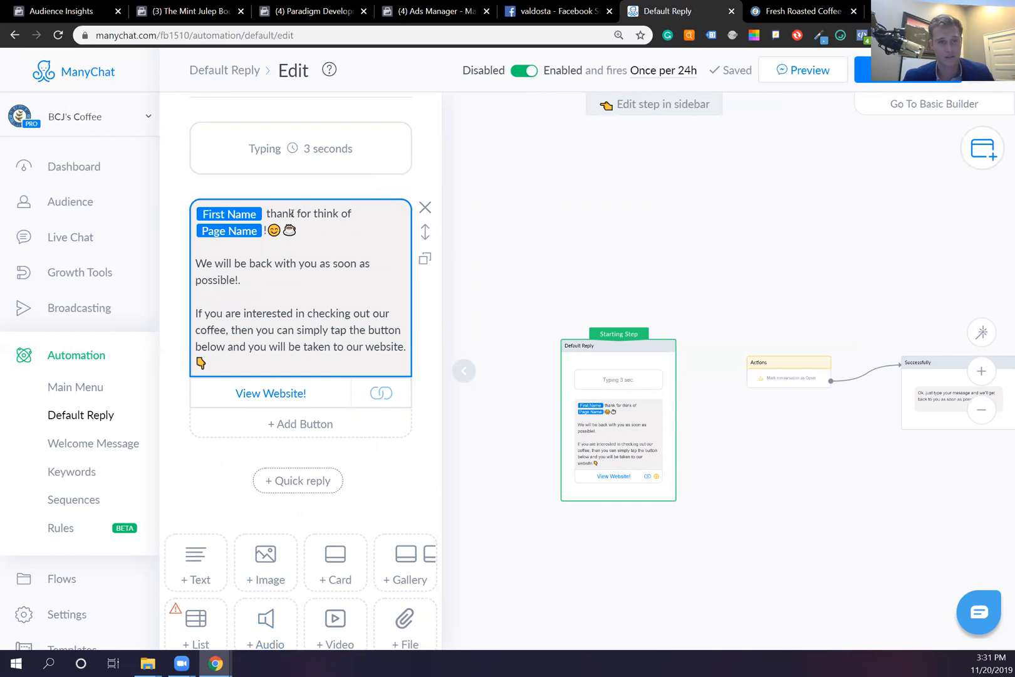
{"action": "type", "text": "s"}
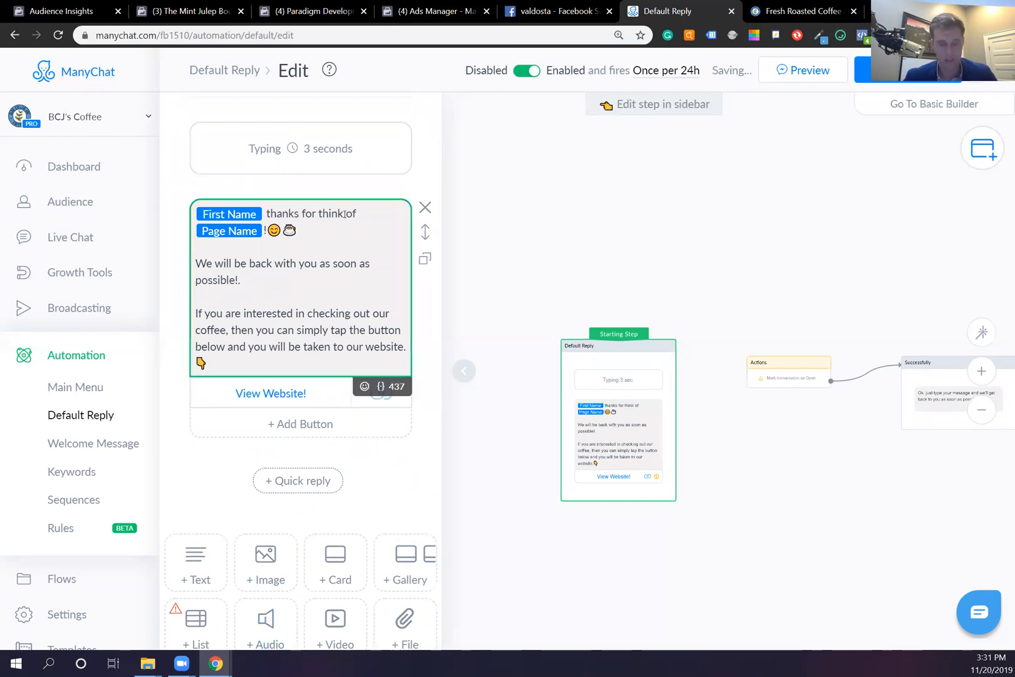
{"action": "type", "text": "ing"}
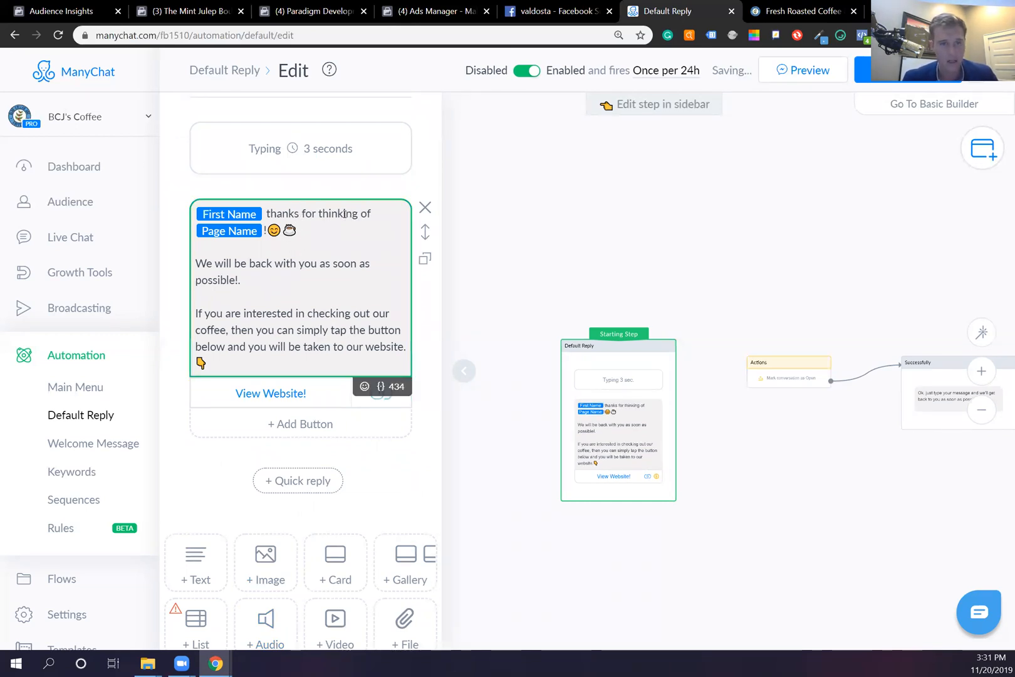
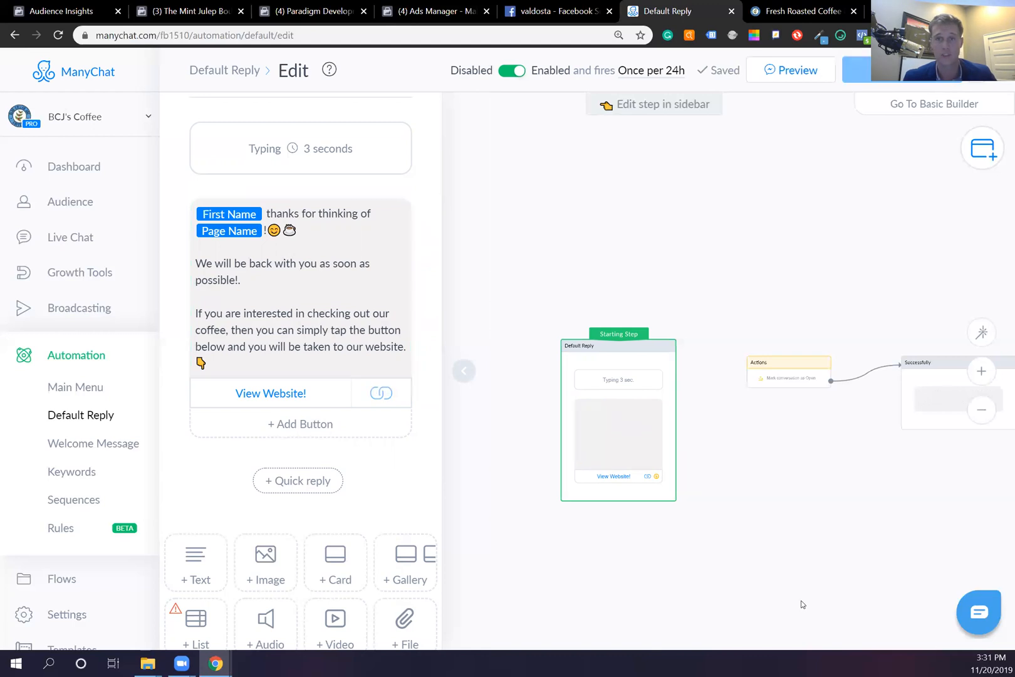
- Publish the default reply and open the empty text block of the Welcome Message's starting step for editing
{"action": "left_click", "coordinate": [94, 444]}
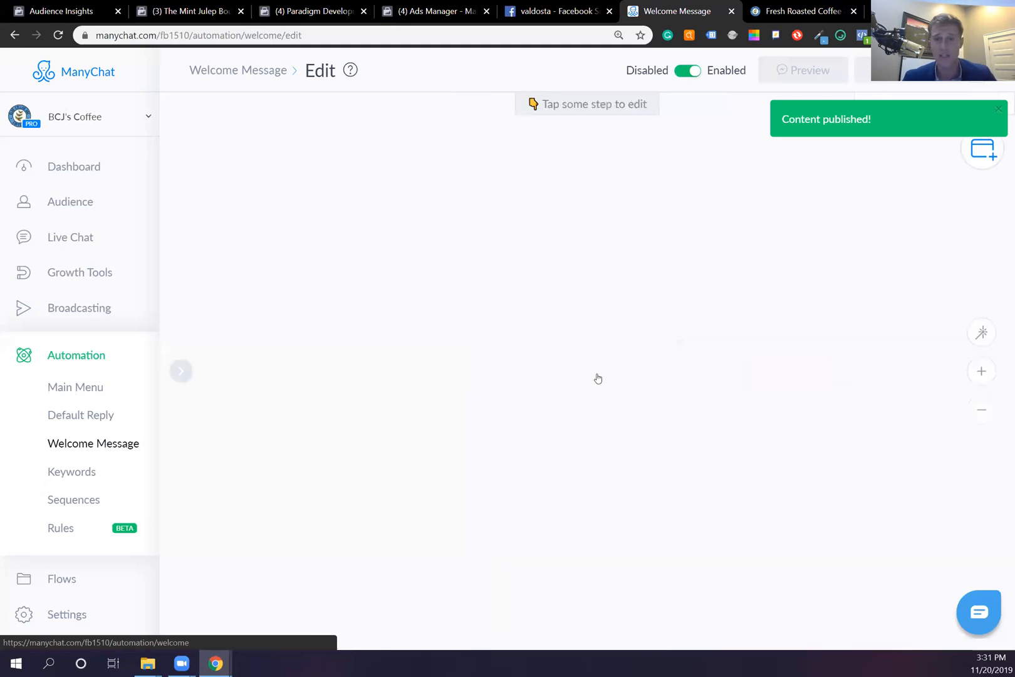
{"action": "left_click", "coordinate": [598, 379]}
{"action": "left_click", "coordinate": [304, 268]}
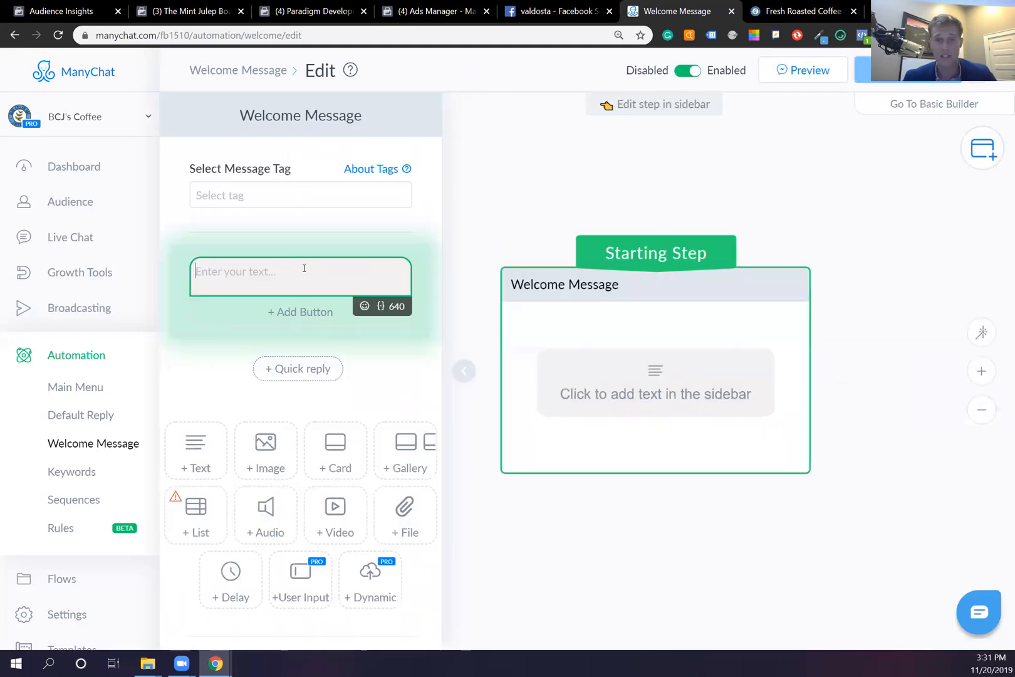
- Start the welcome message with the greeting "Hey", the First Name variable with fallback "friend", and an exclamation mark
{"action": "type", "text": "H"}
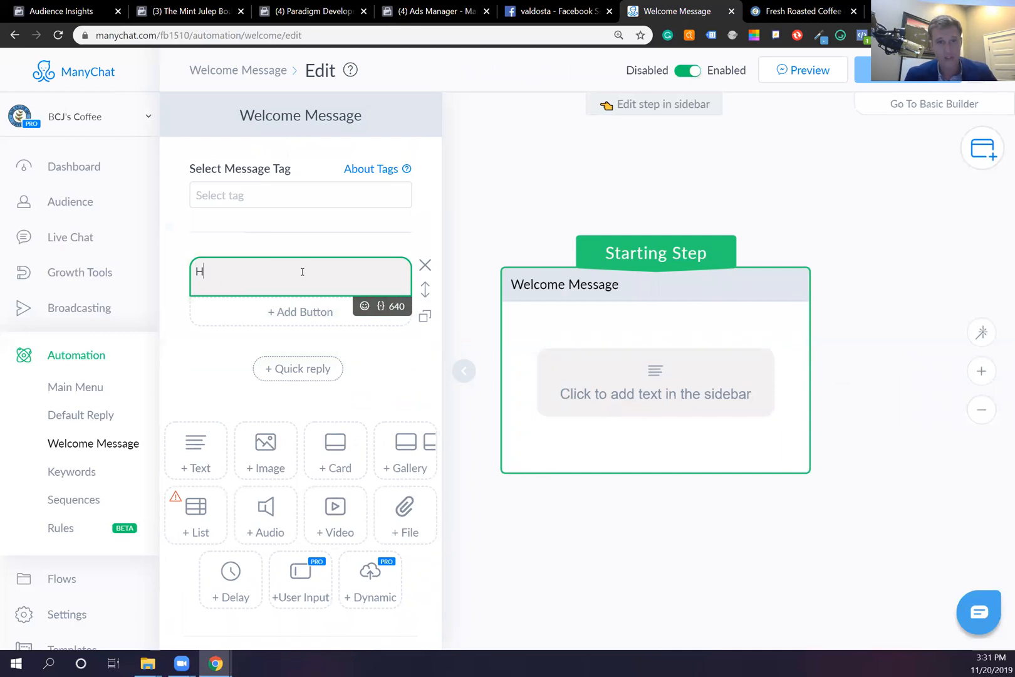
{"action": "type", "text": "ey"}
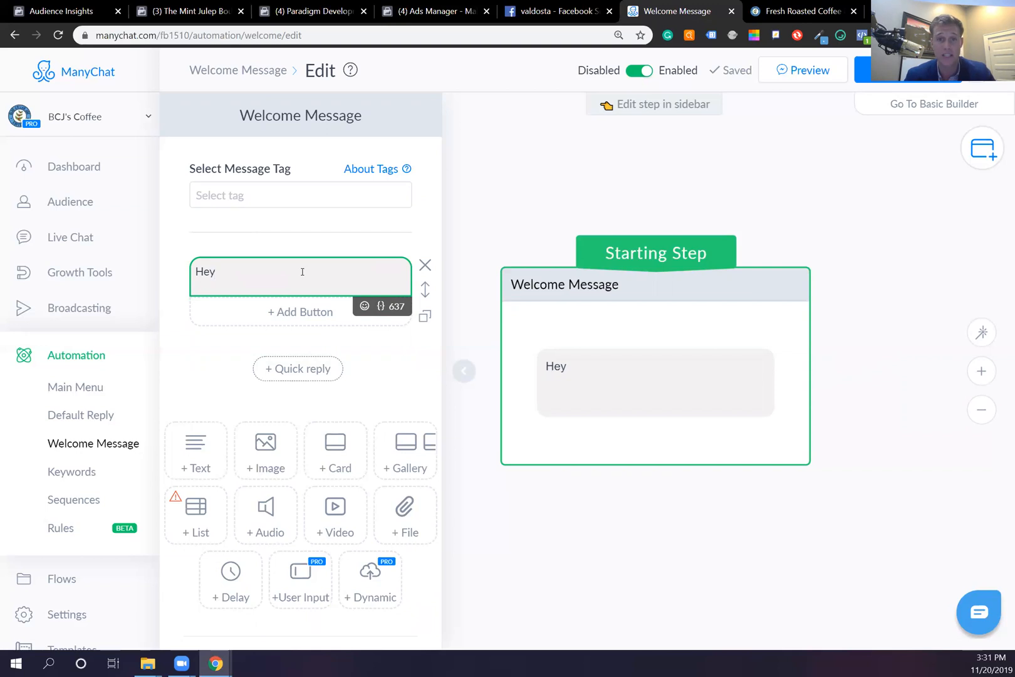
{"action": "type", "text": "{{"}
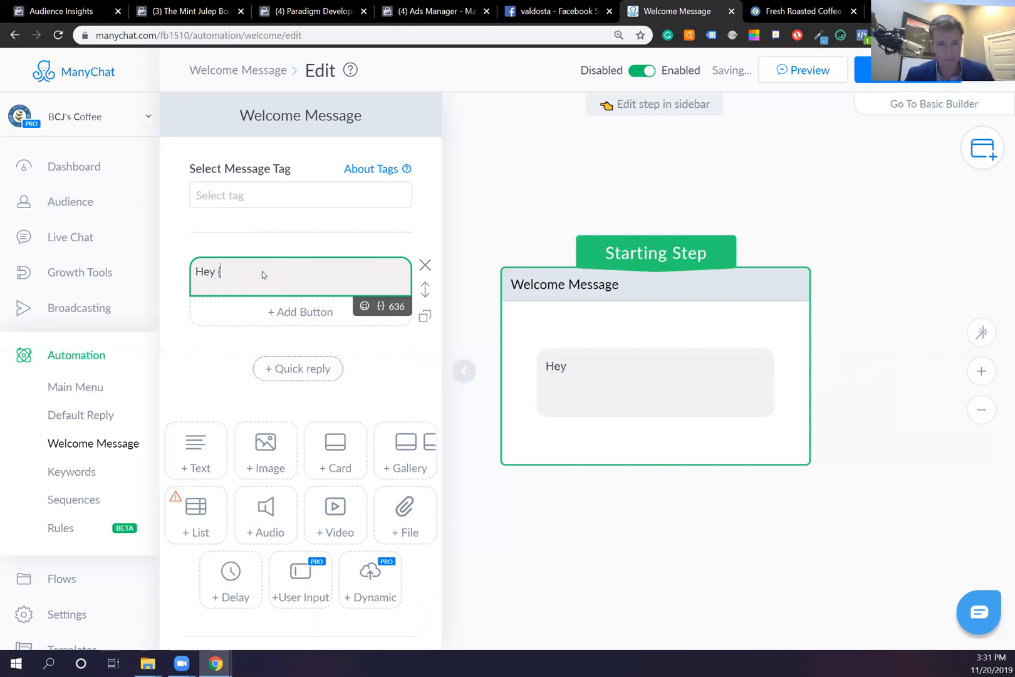
{"action": "key", "text": "Tab"}
{"action": "type", "text": "friend"}
{"action": "key", "text": "Return"}
{"action": "type", "text": "!"}
{"action": "key", "text": "Return"}
{"action": "key", "text": "Return"}
- Add the line "Thanks for thinking of" followed by the Page Name variable and a period
{"action": "type", "text": "Thanks for th"}
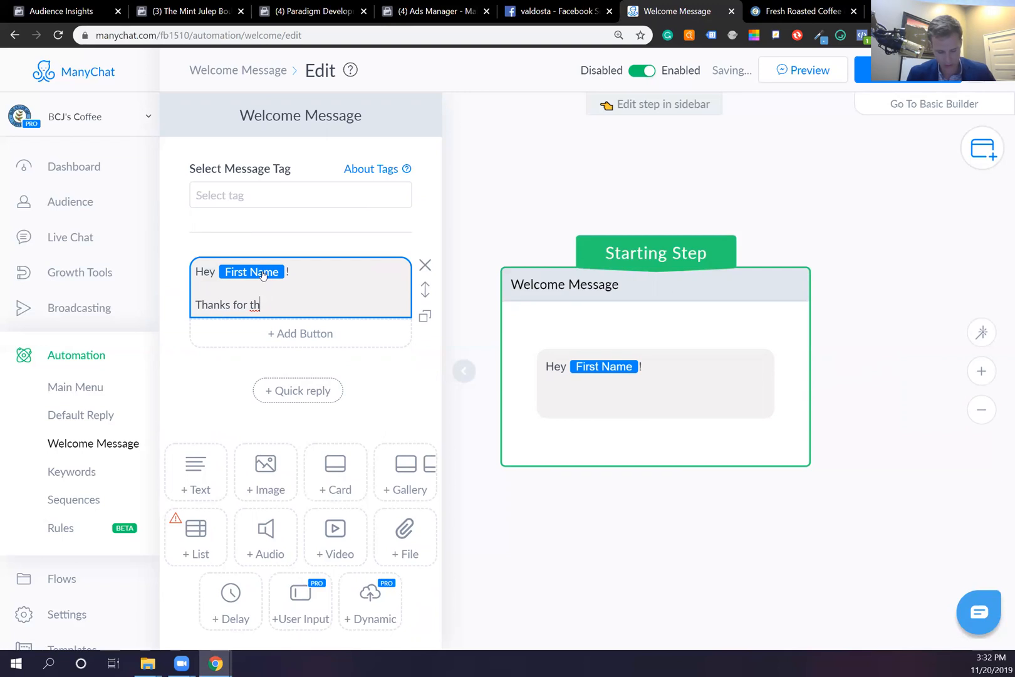
{"action": "type", "text": "ing"}
{"action": "type", "text": "king of "}
{"action": "type", "text": "{{"}
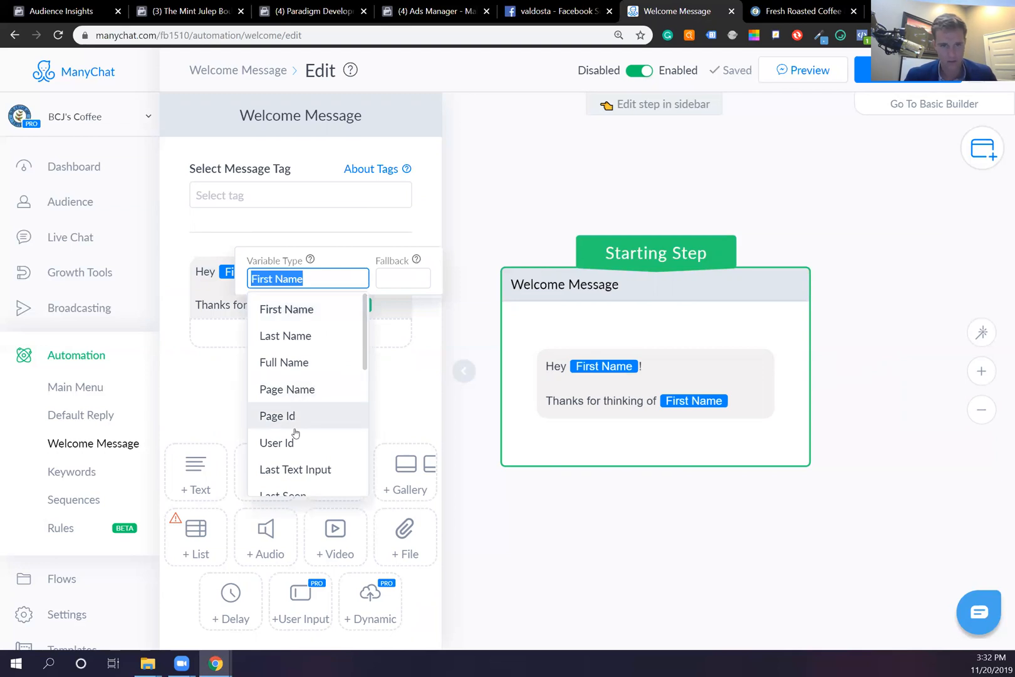
{"action": "left_click", "coordinate": [289, 391]}
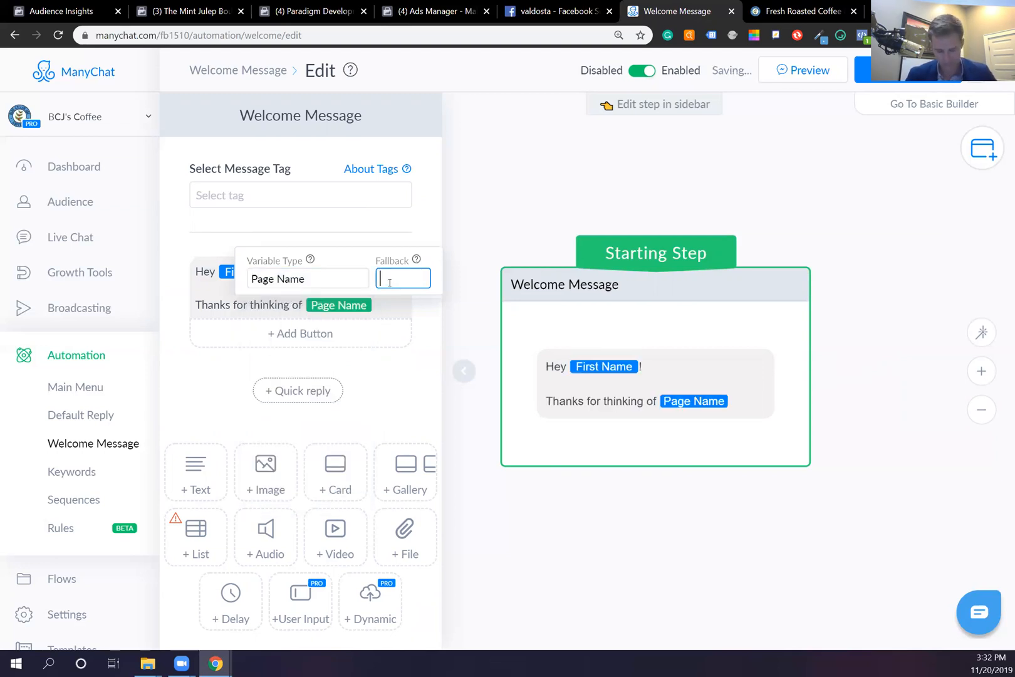
{"action": "key", "text": "Return"}
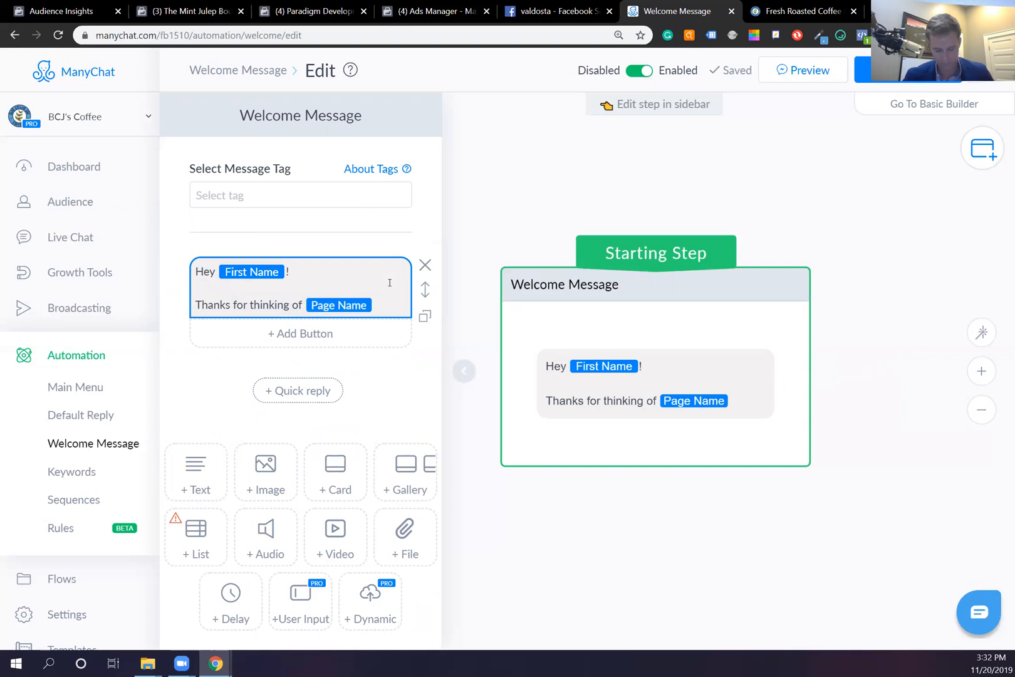
{"action": "type", "text": "."}
{"action": "key", "text": "Return"}
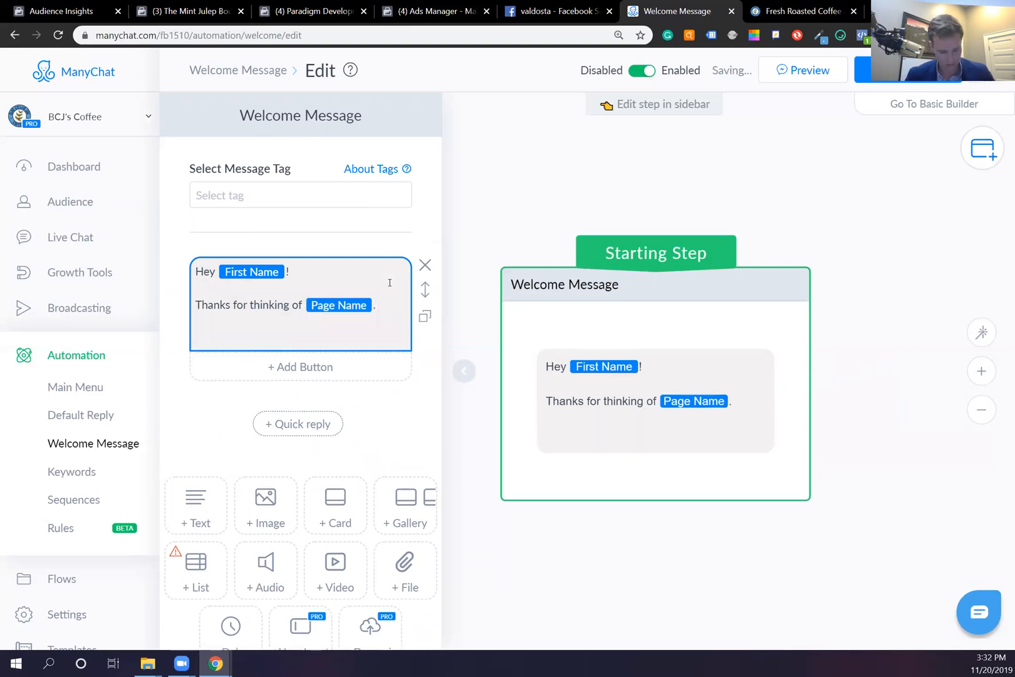
- Add the paragraph "If you are interested in checking our our coffee, simplky tap the button below and you will be taken to our website."
{"action": "type", "text": "If you are inet"}
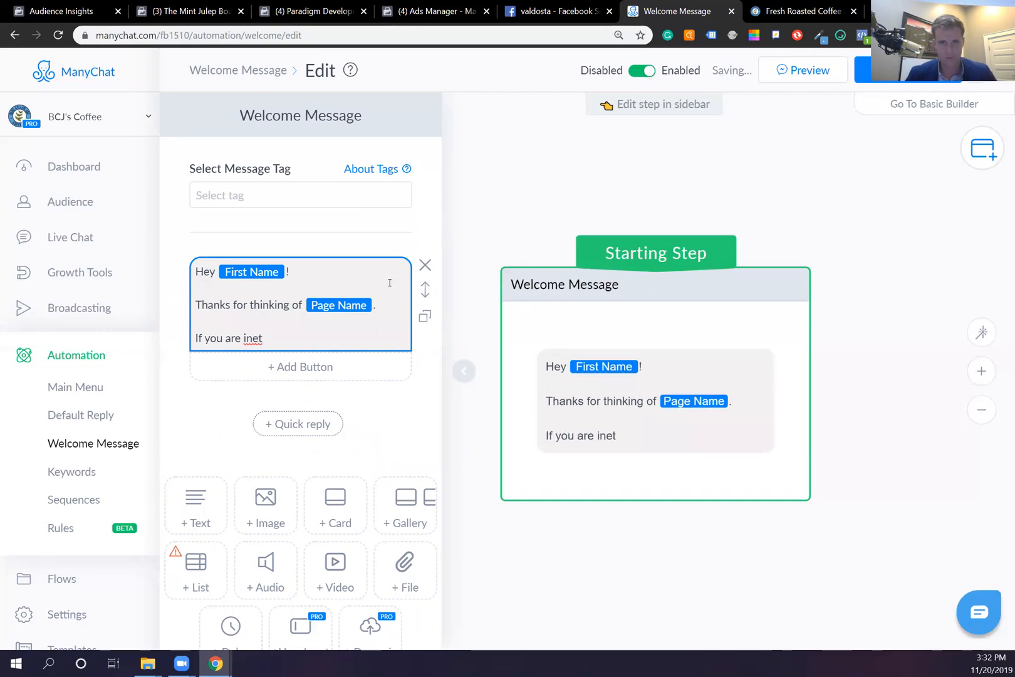
{"action": "key", "text": "BackSpace"}
{"action": "key", "text": "BackSpace"}
{"action": "type", "text": "tere"}
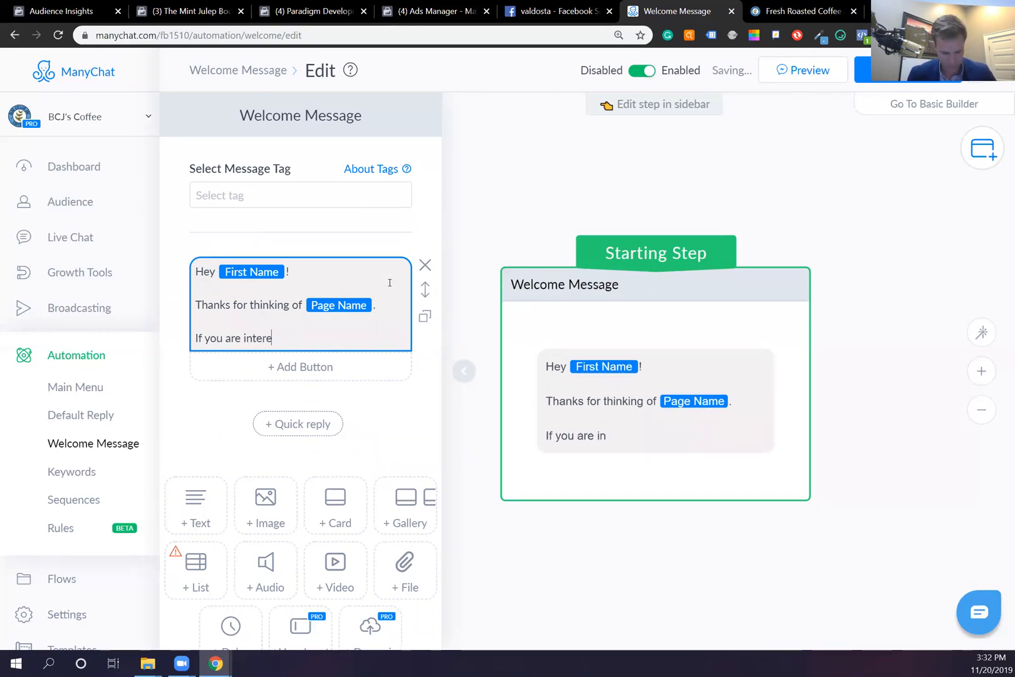
{"action": "type", "text": "sted in che"}
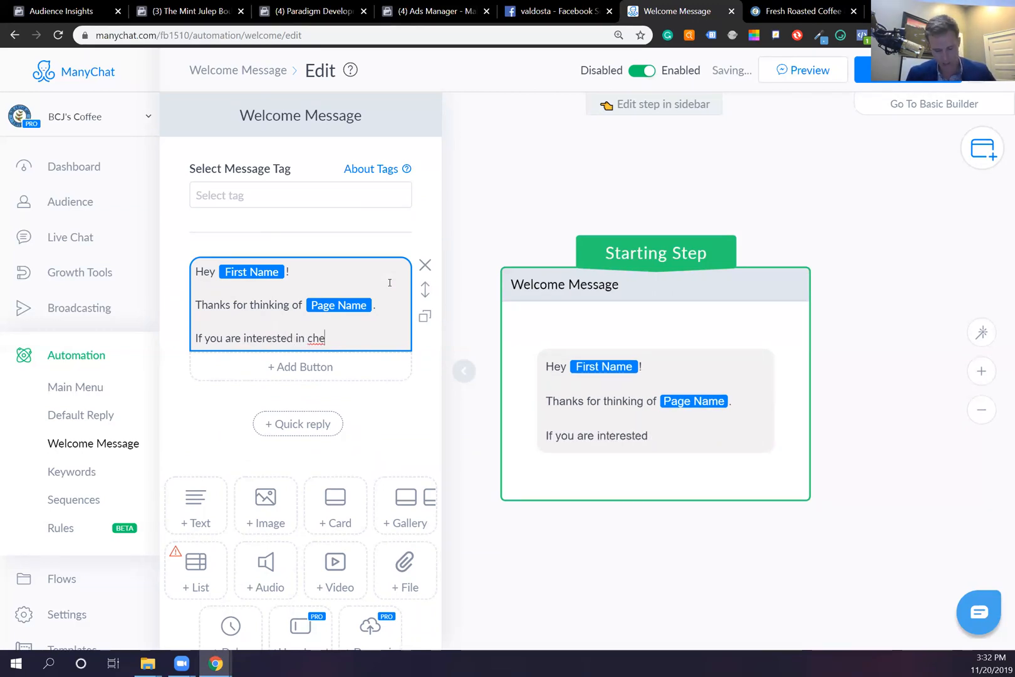
{"action": "type", "text": "cking our our"}
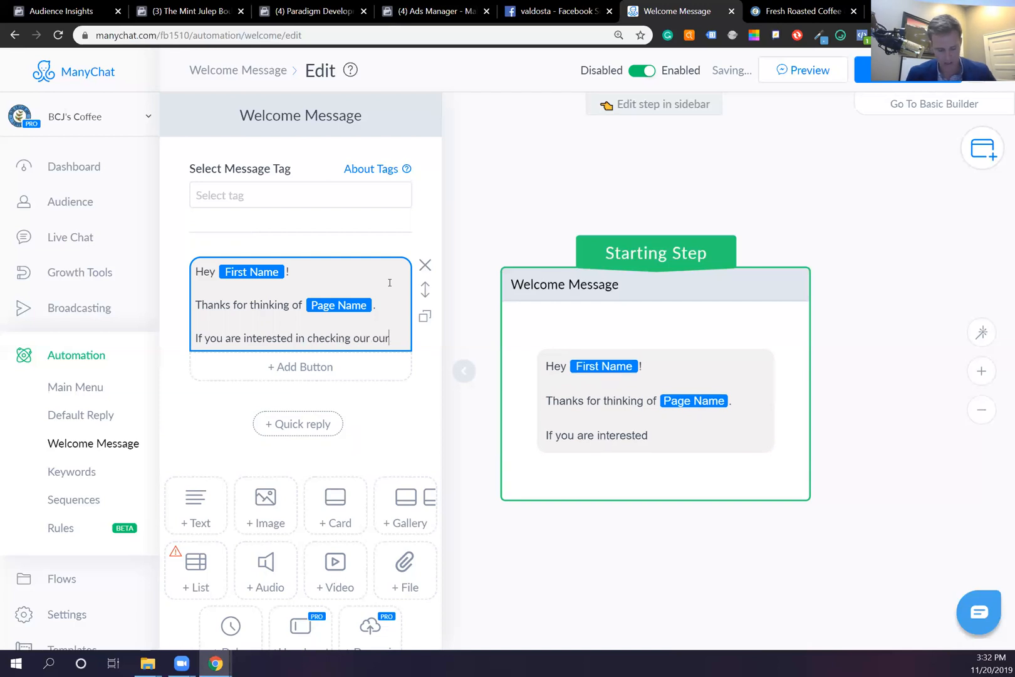
{"action": "type", "text": " coffee, simplky "}
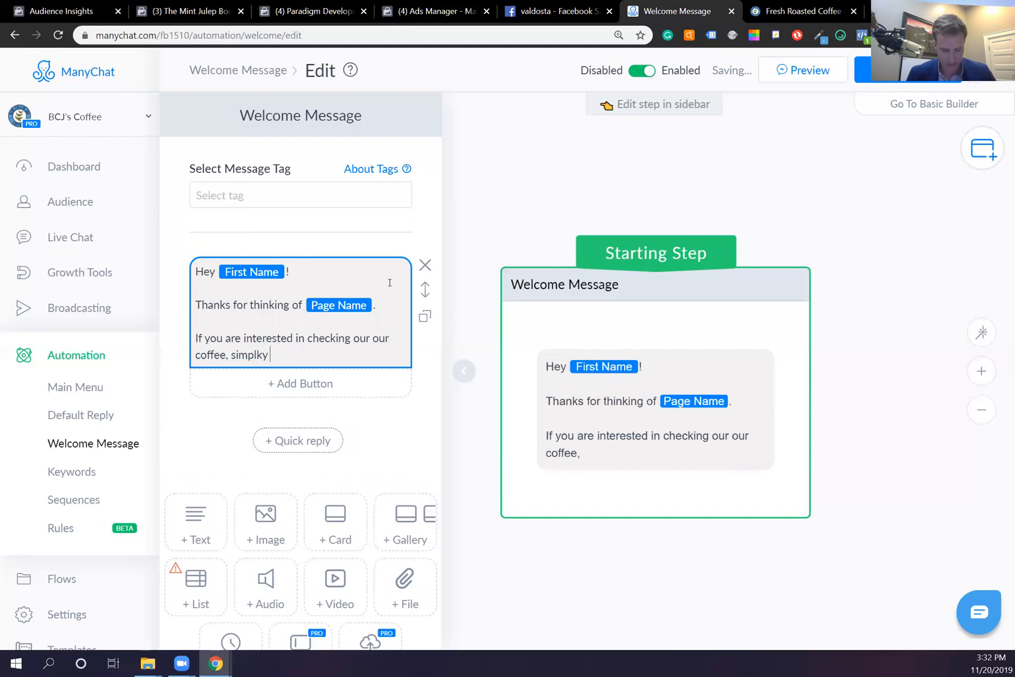
{"action": "type", "text": "tap the butto"}
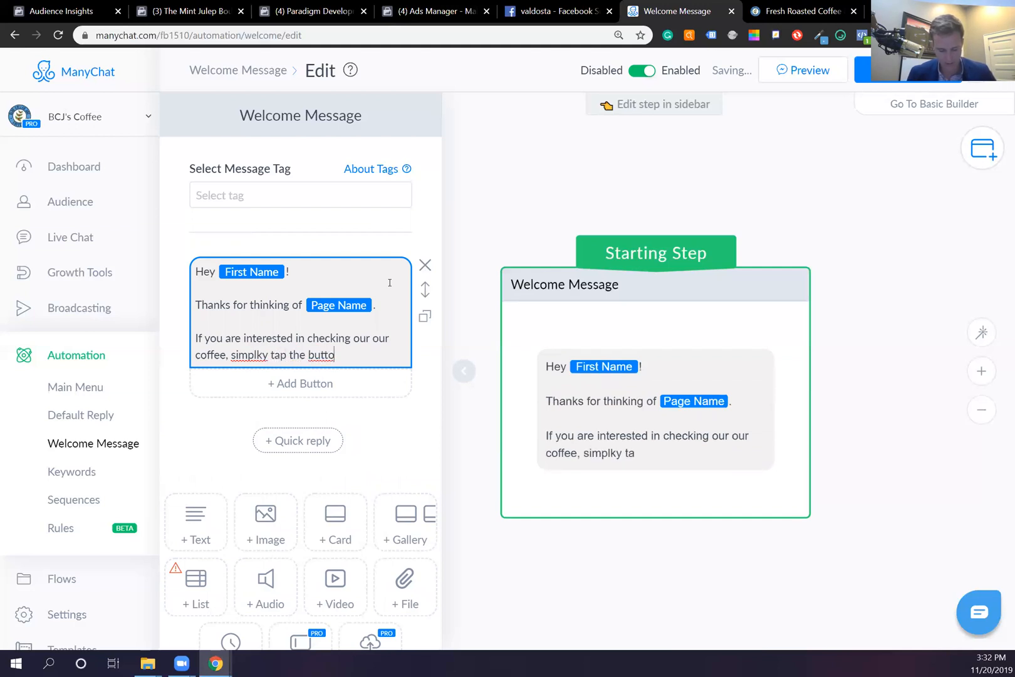
{"action": "type", "text": "n below and"}
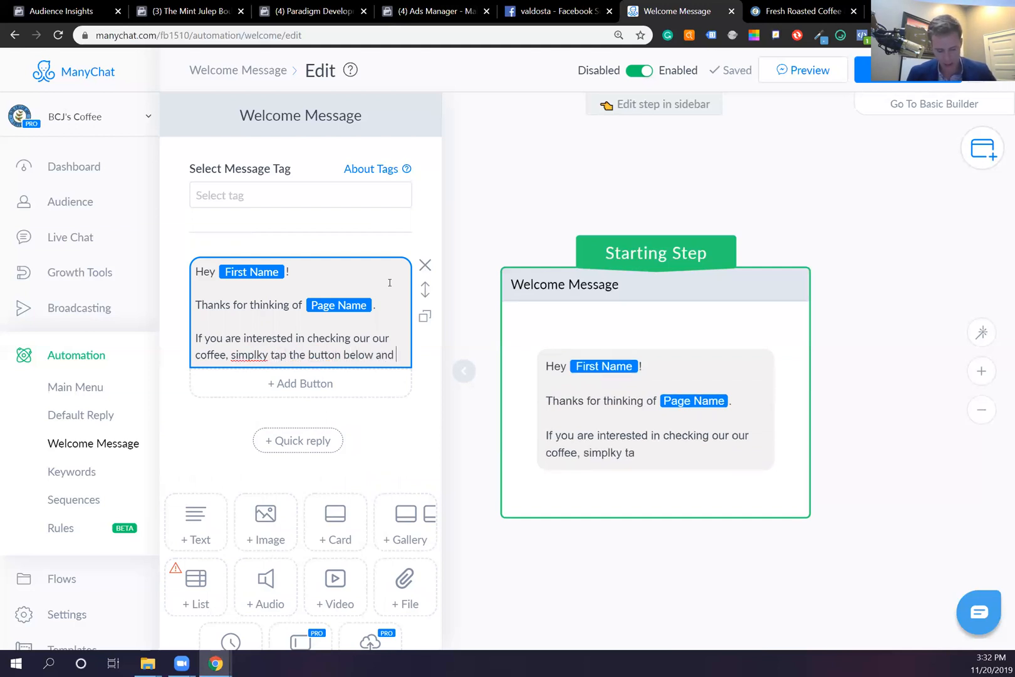
{"action": "type", "text": " you will be ta"}
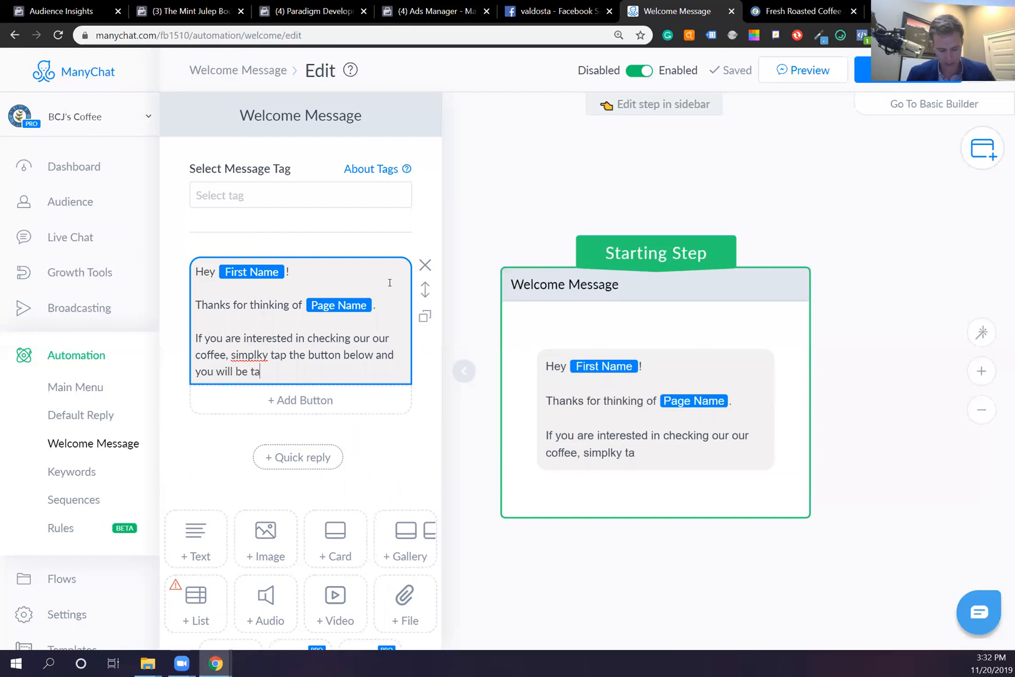
{"action": "type", "text": "ken to our"}
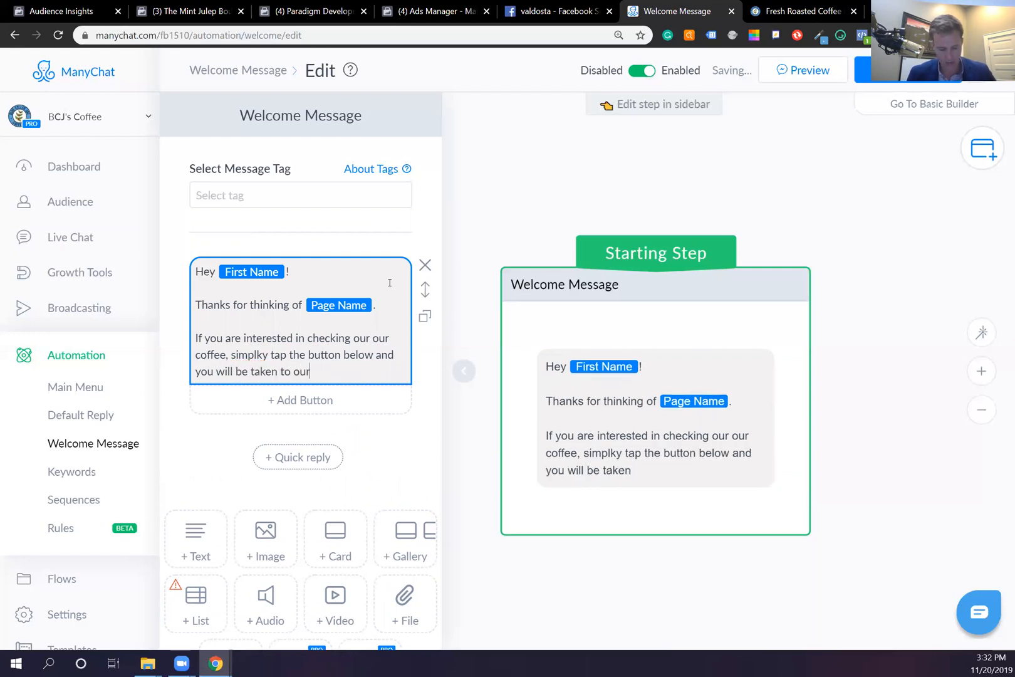
{"action": "type", "text": " website."}
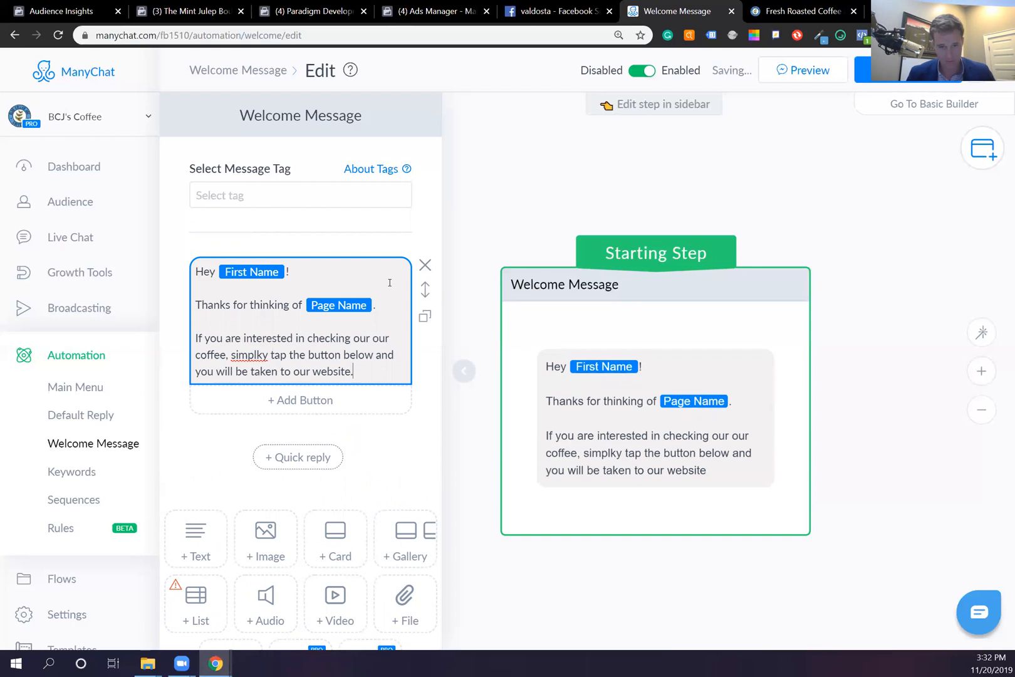
- Add the closing line "If you need any further assistance, we will be back with you as soon as possible!" and correct "simplky" to "simply"
{"action": "key", "text": "Return"}
{"action": "key", "text": "Return"}
{"action": "type", "text": "If y"}
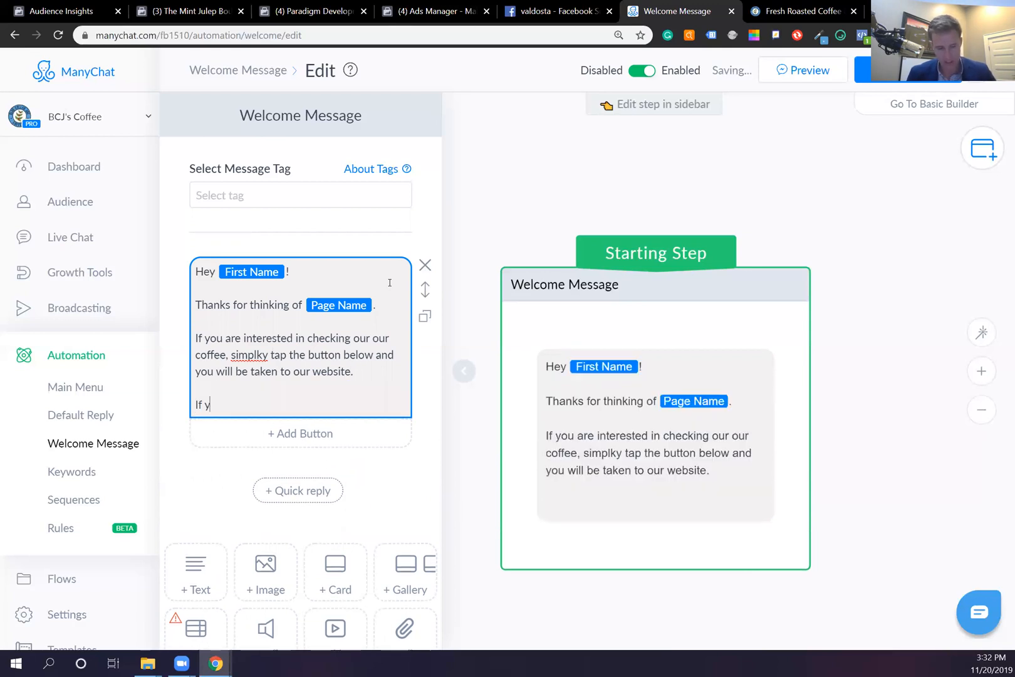
{"action": "type", "text": "ou need any further "}
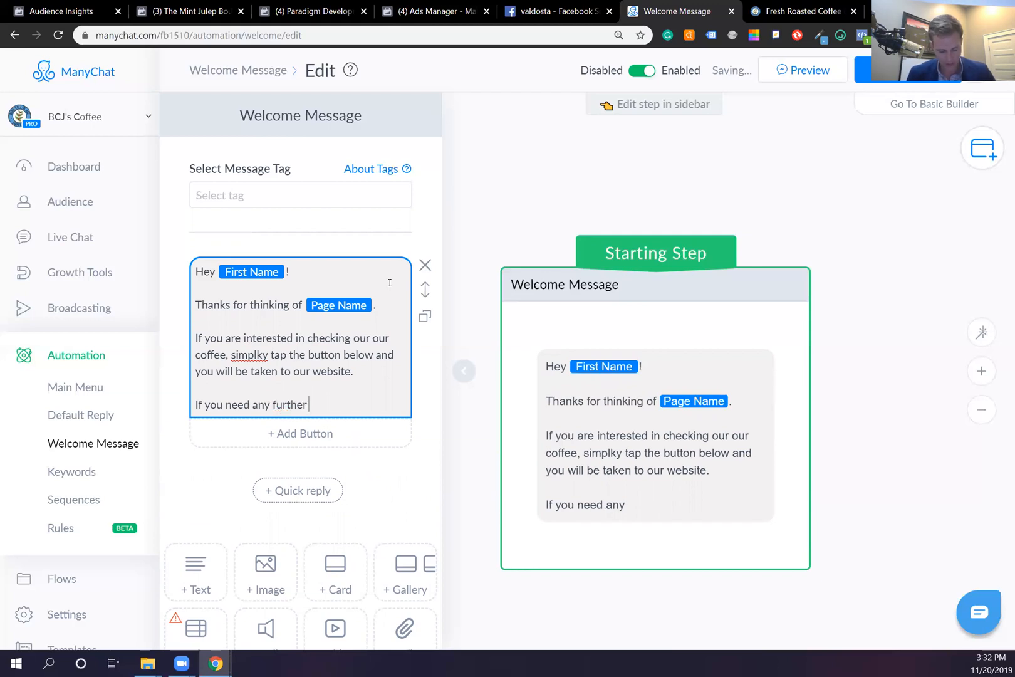
{"action": "type", "text": "assistance"}
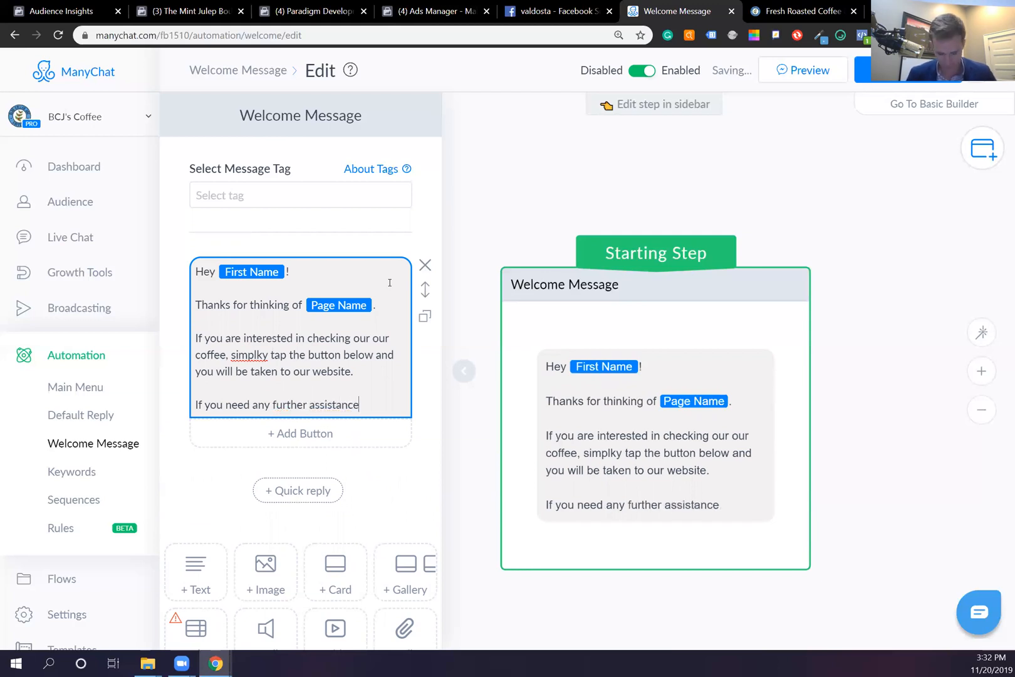
{"action": "type", "text": ", we will"}
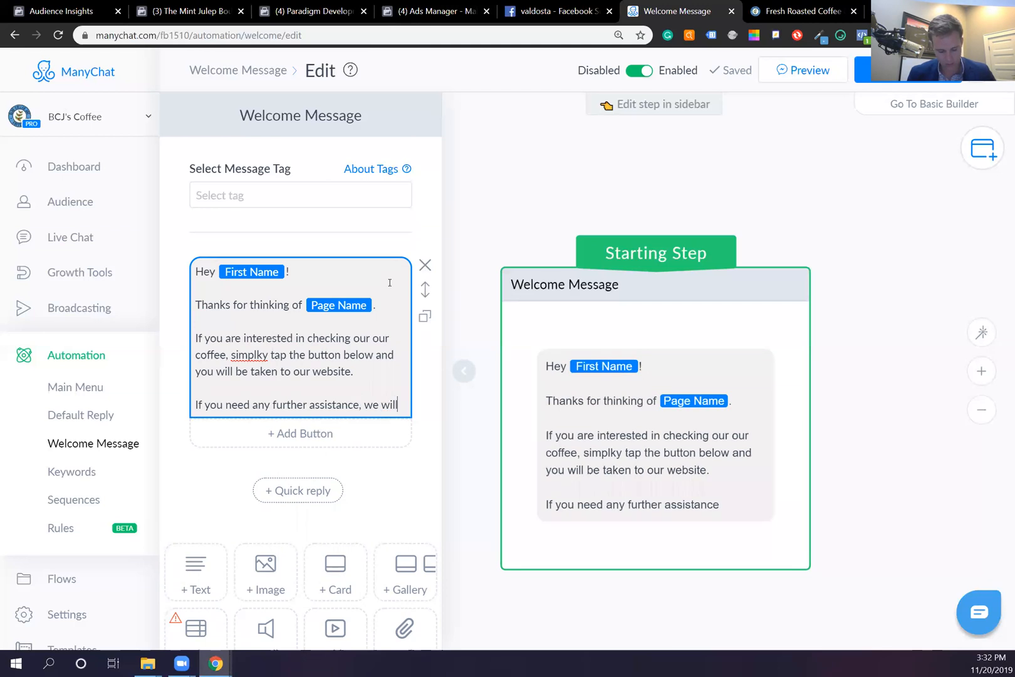
{"action": "type", "text": " be back w"}
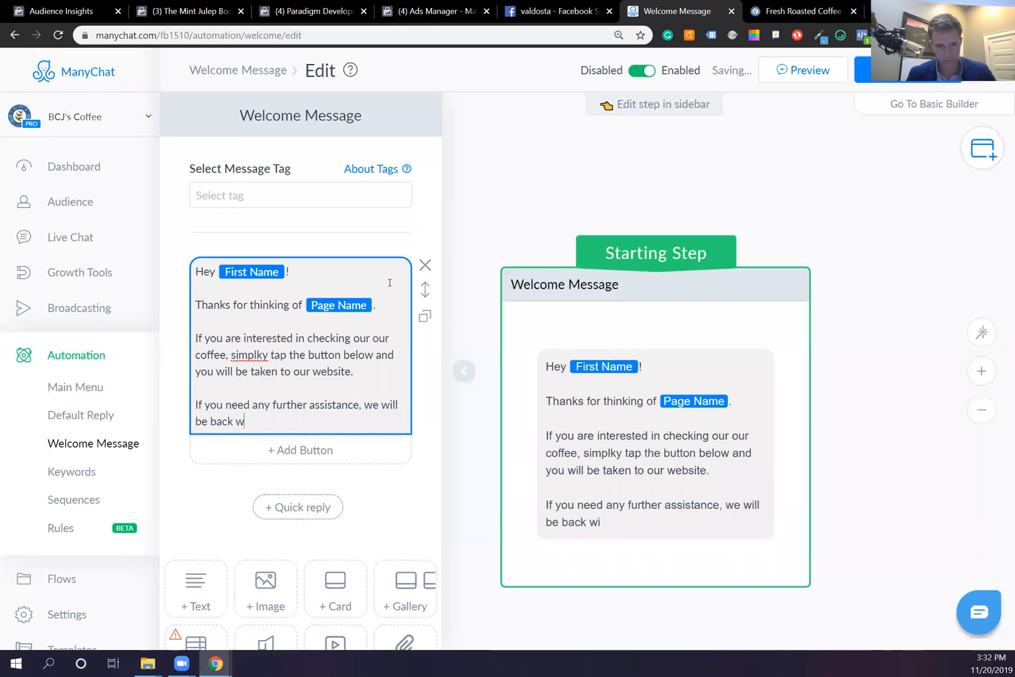
{"action": "type", "text": "ith you as soon as possible!"}
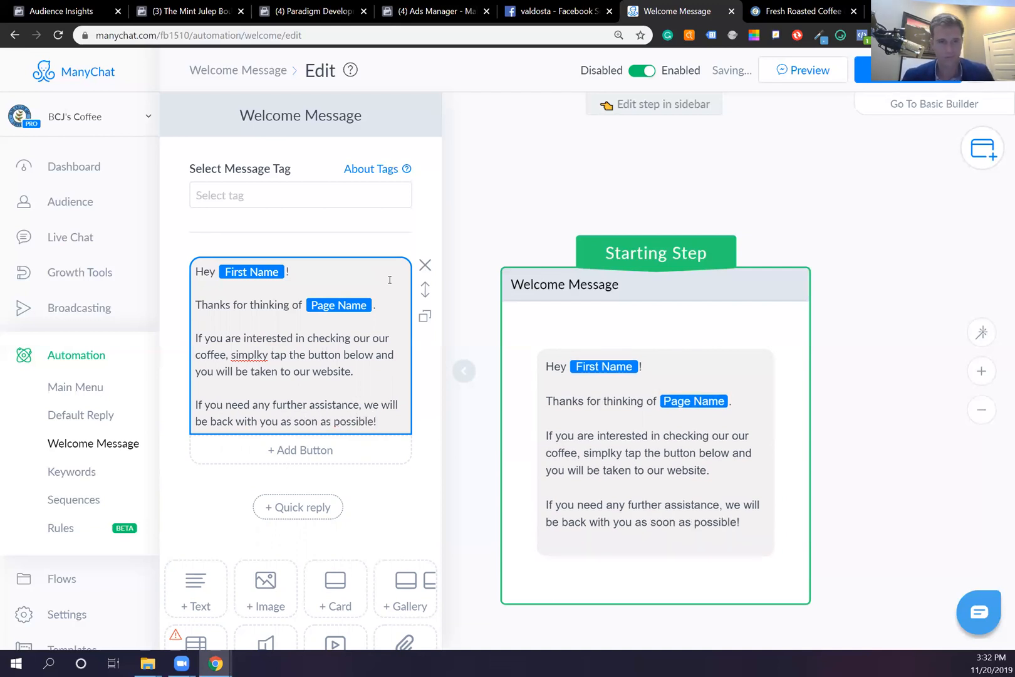
{"action": "right_click", "coordinate": [248, 356]}
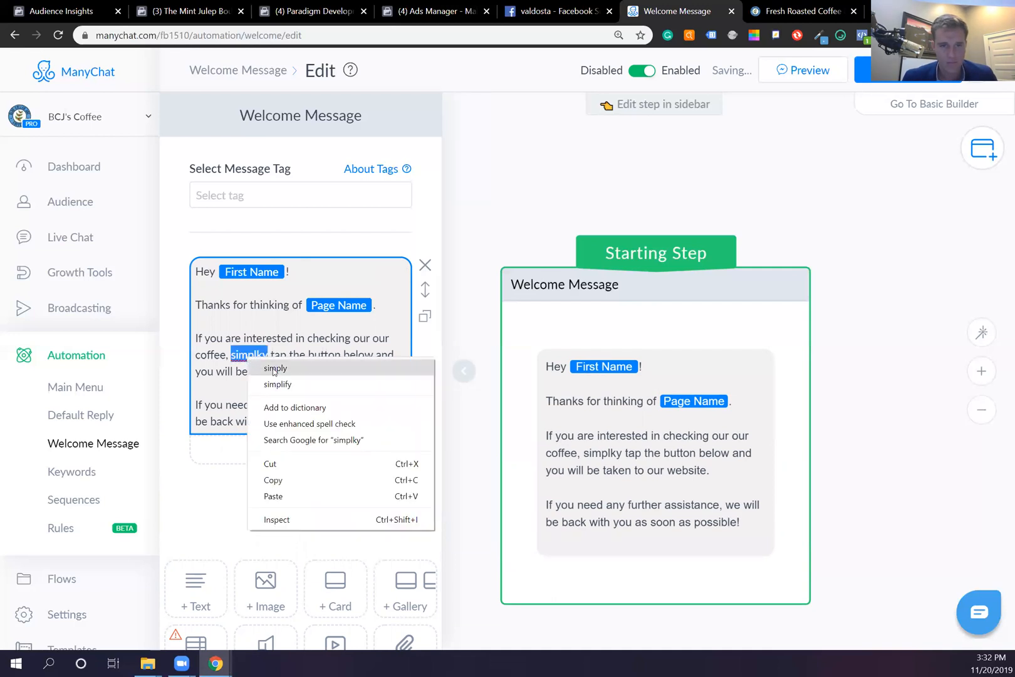
{"action": "left_click", "coordinate": [275, 367]}
- Add a button titled "View Website!" beneath the welcome message text
{"action": "left_click", "coordinate": [300, 450]}
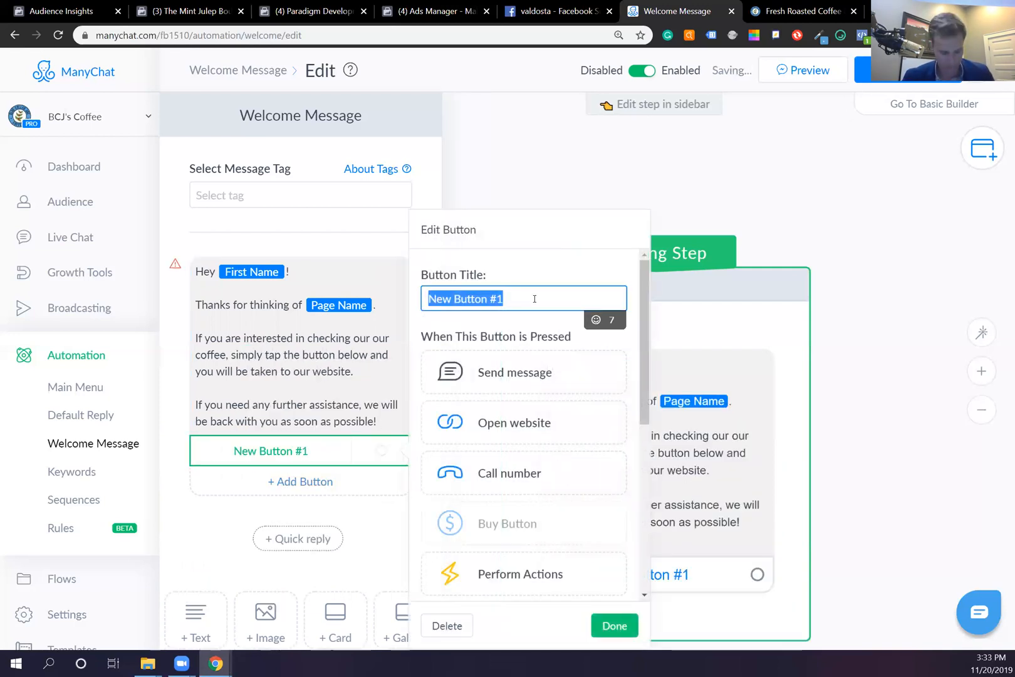
{"action": "type", "text": "View We"}
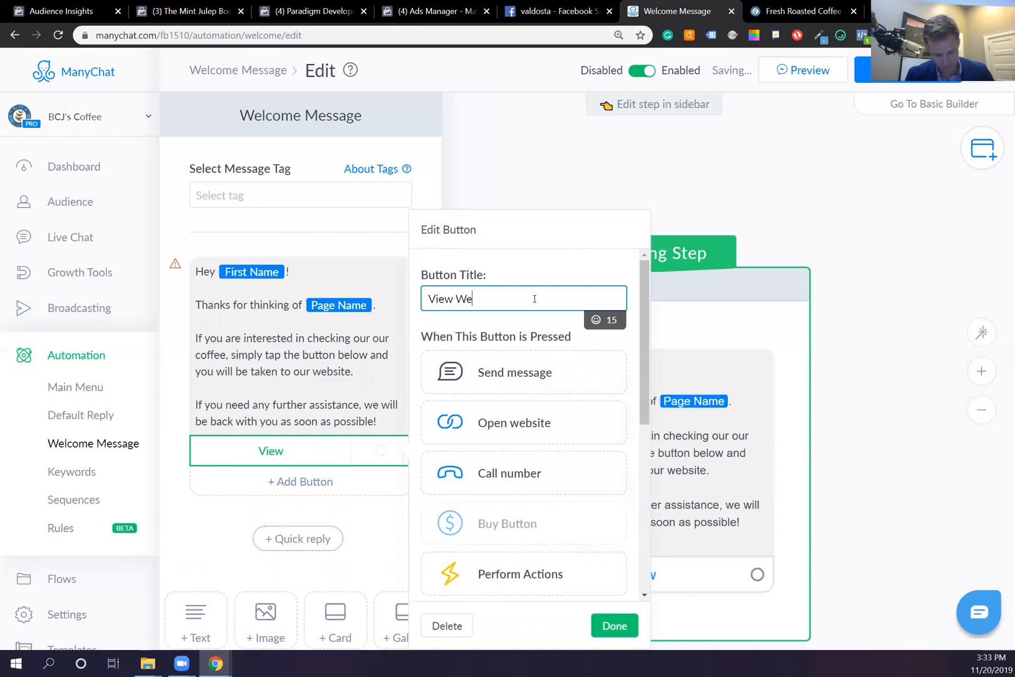
{"action": "type", "text": "bsite!"}
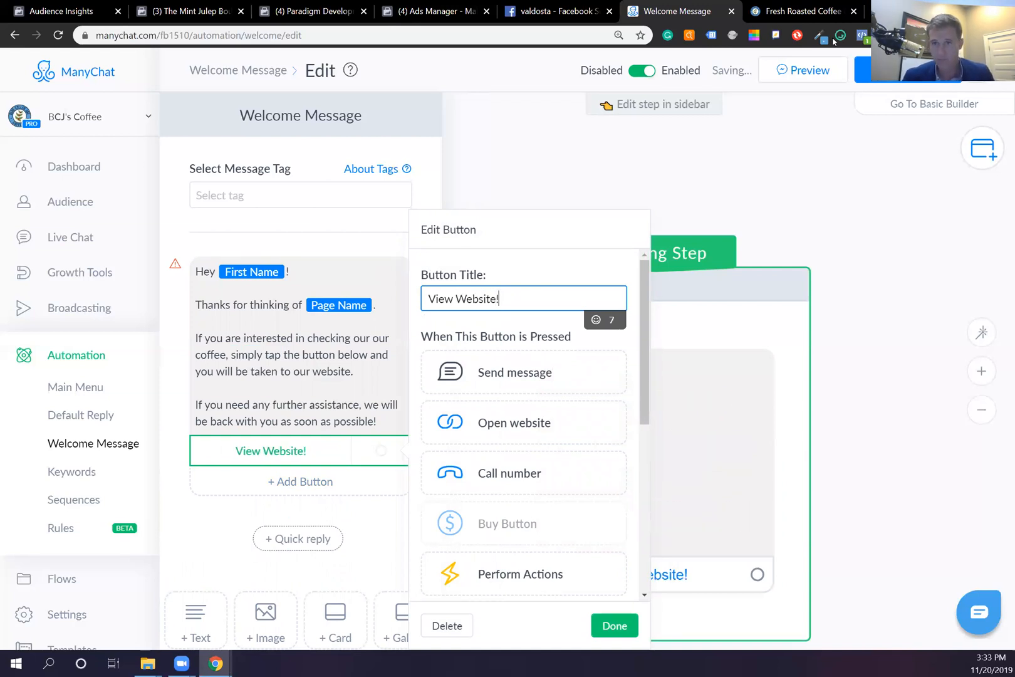
{"action": "left_click", "coordinate": [803, 11]}
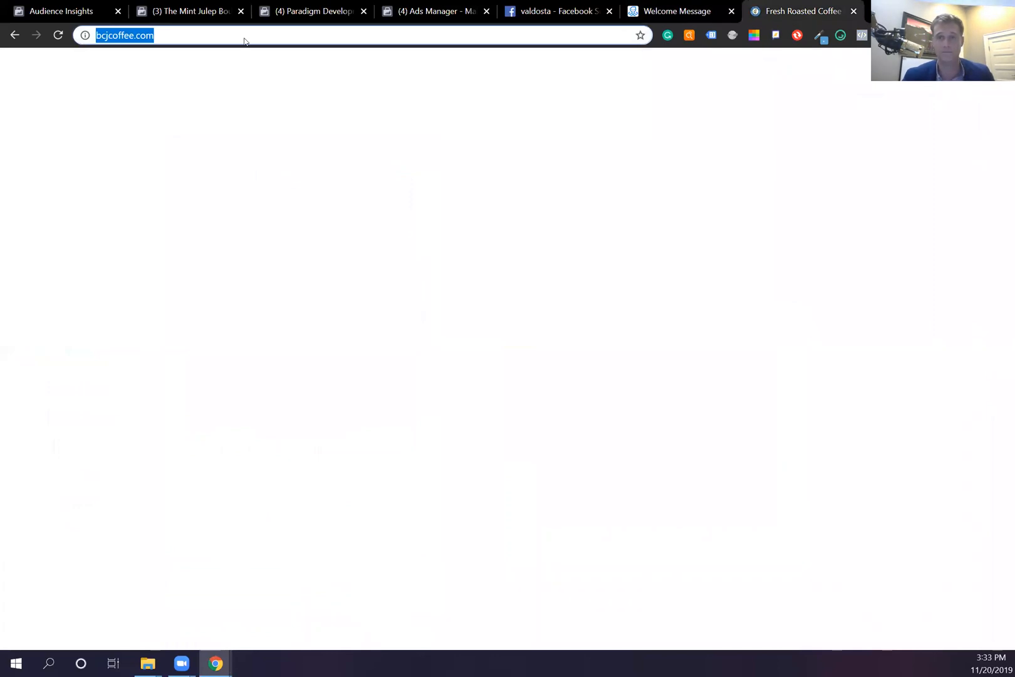
{"action": "key", "text": "ctrl+shift+Tab"}
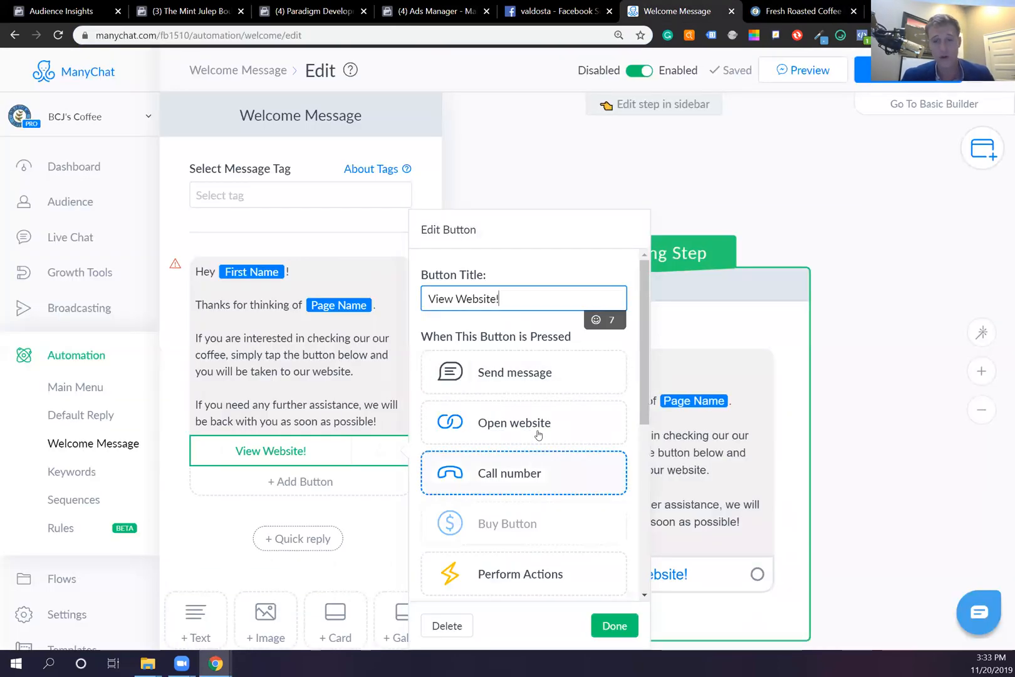
{"action": "left_click", "coordinate": [536, 433]}
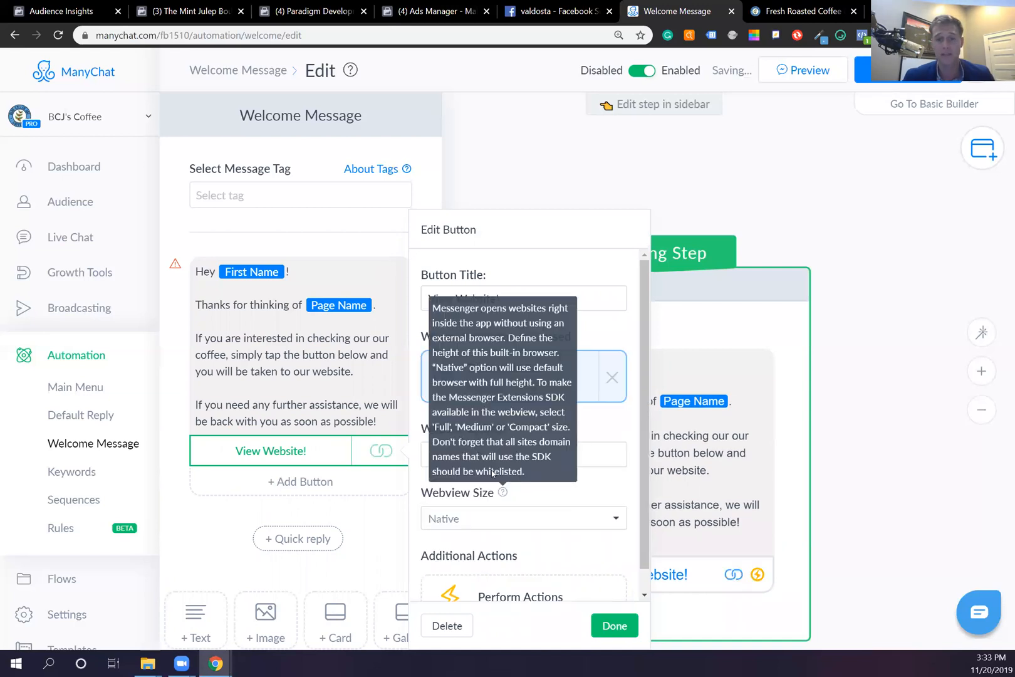
{"action": "left_click", "coordinate": [566, 451]}
{"action": "type", "text": "https://bcjcoffee.com/"}
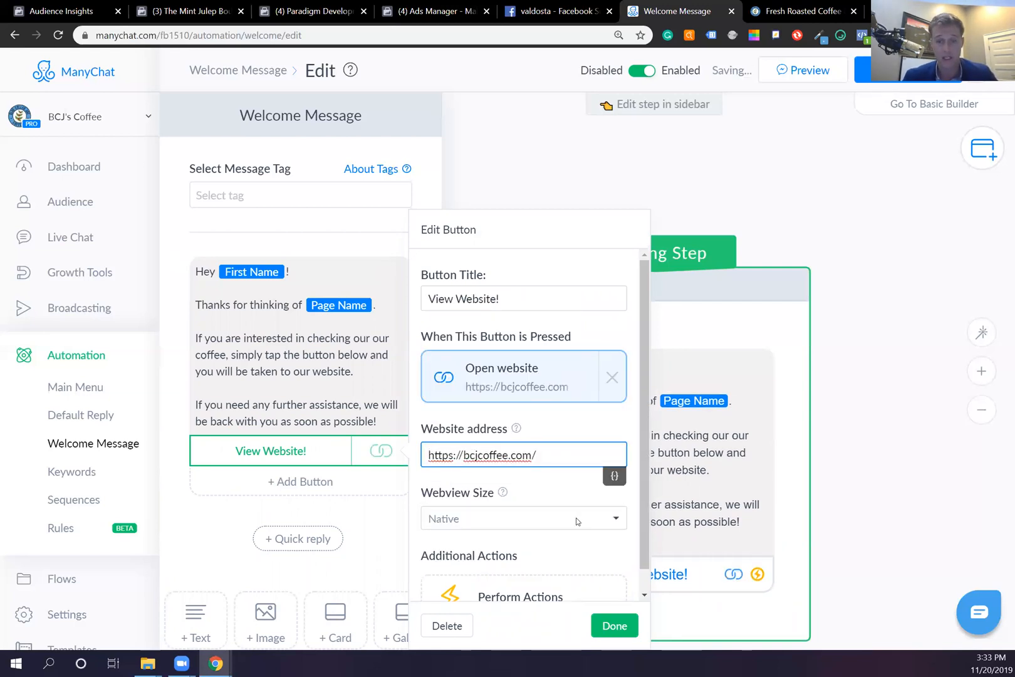
{"action": "left_click", "coordinate": [339, 490]}
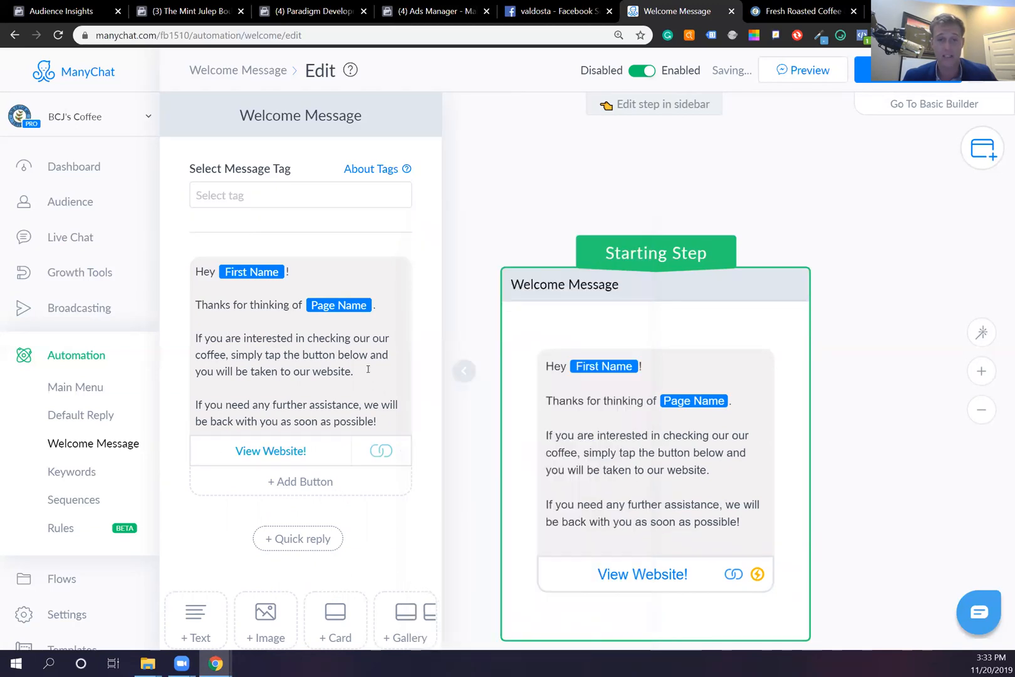
- Insert a smiling face emoji from JoyPixels after the "Hey First Name!" greeting
{"action": "left_click", "coordinate": [843, 36]}
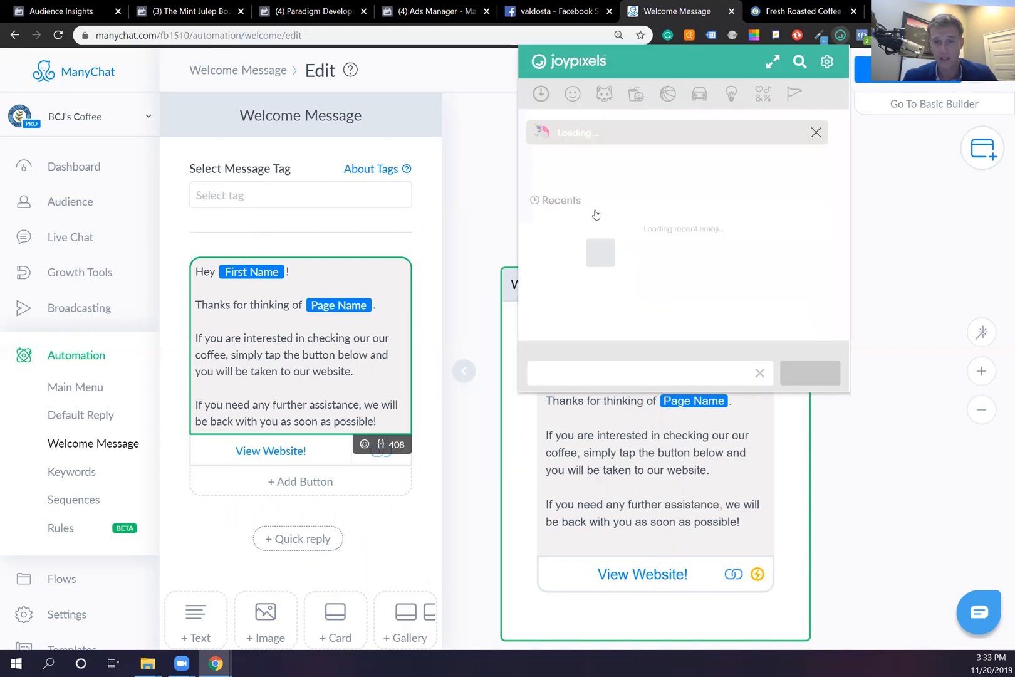
{"action": "left_click", "coordinate": [600, 191]}
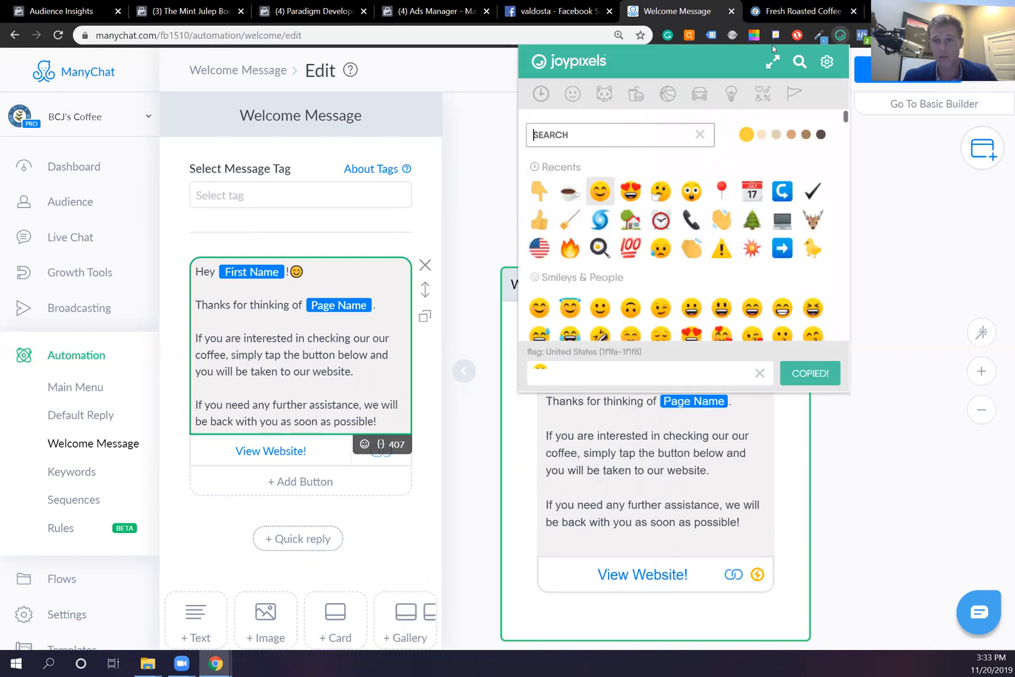
- Insert coffee cup and heart-eyes emojis from JoyPixels after the "Thanks for thinking of Page Name." line
{"action": "left_click", "coordinate": [842, 36]}
{"action": "left_click", "coordinate": [842, 36]}
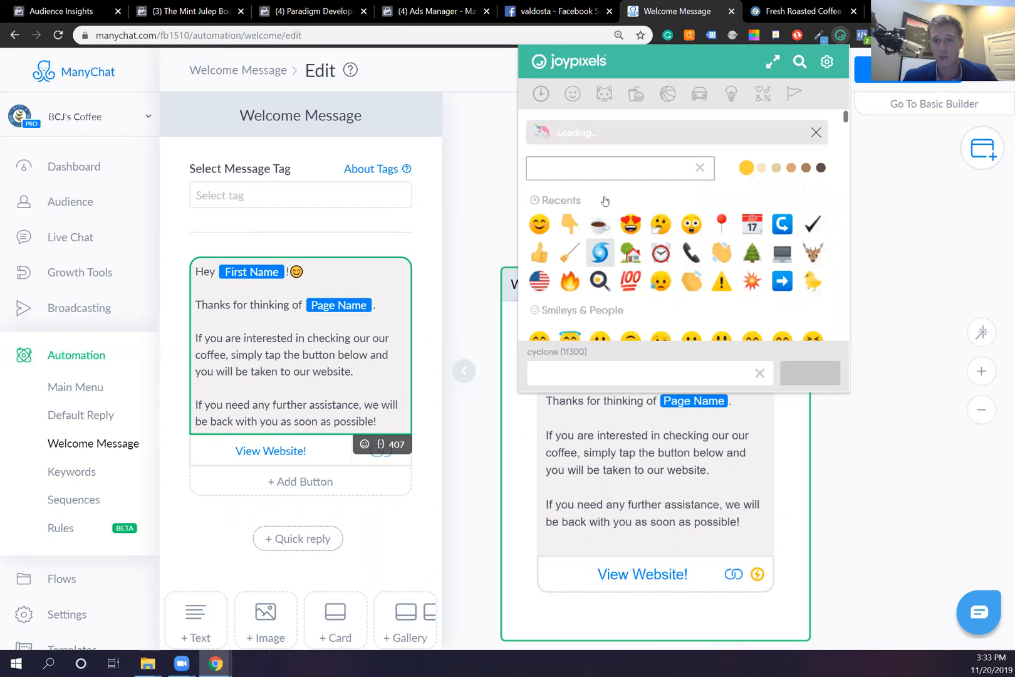
{"action": "key", "text": "ctrl+v"}
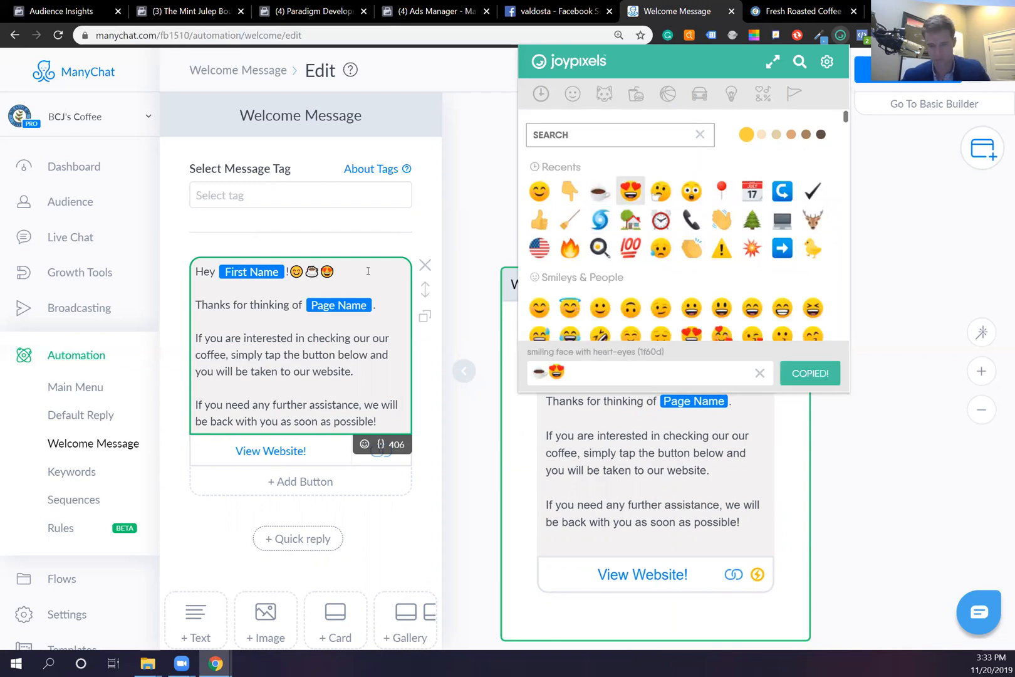
{"action": "left_click", "coordinate": [391, 299]}
{"action": "key", "text": "ctrl+z"}
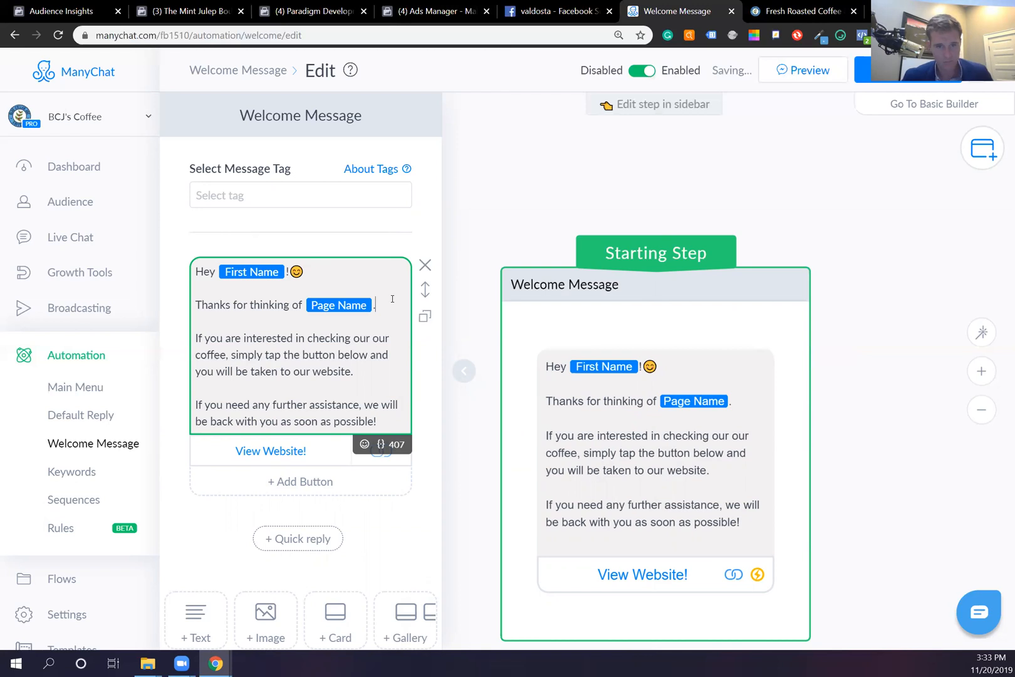
{"action": "key", "text": "ctrl+v"}
- Add a pointing-down hand emoji after "you will be taken to our website." and publish the welcome message
{"action": "left_click", "coordinate": [376, 384]}
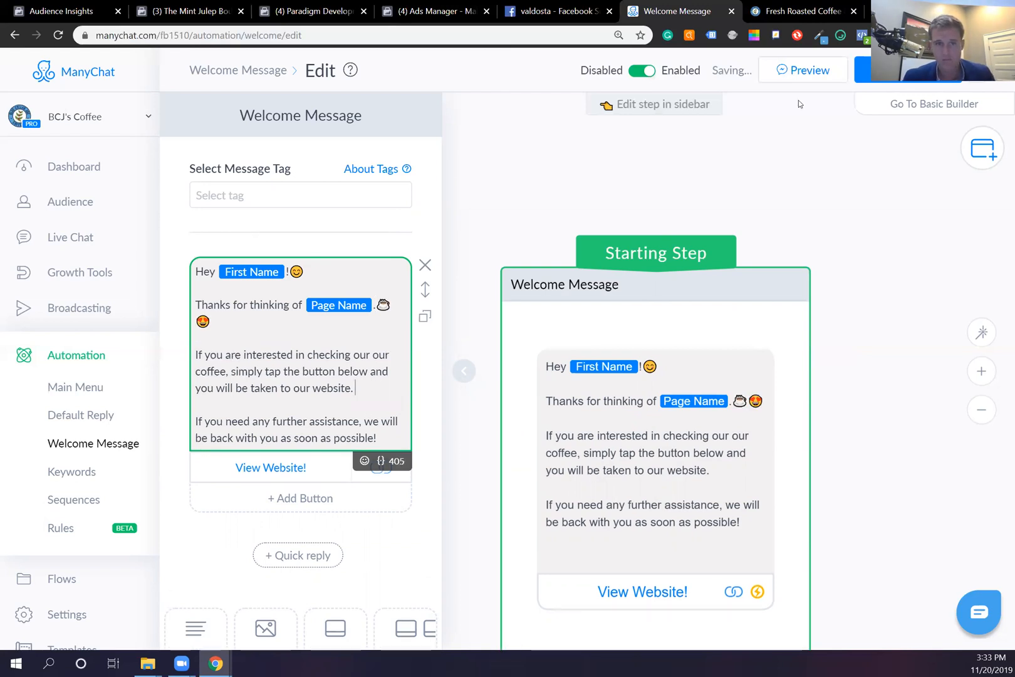
{"action": "left_click", "coordinate": [840, 36]}
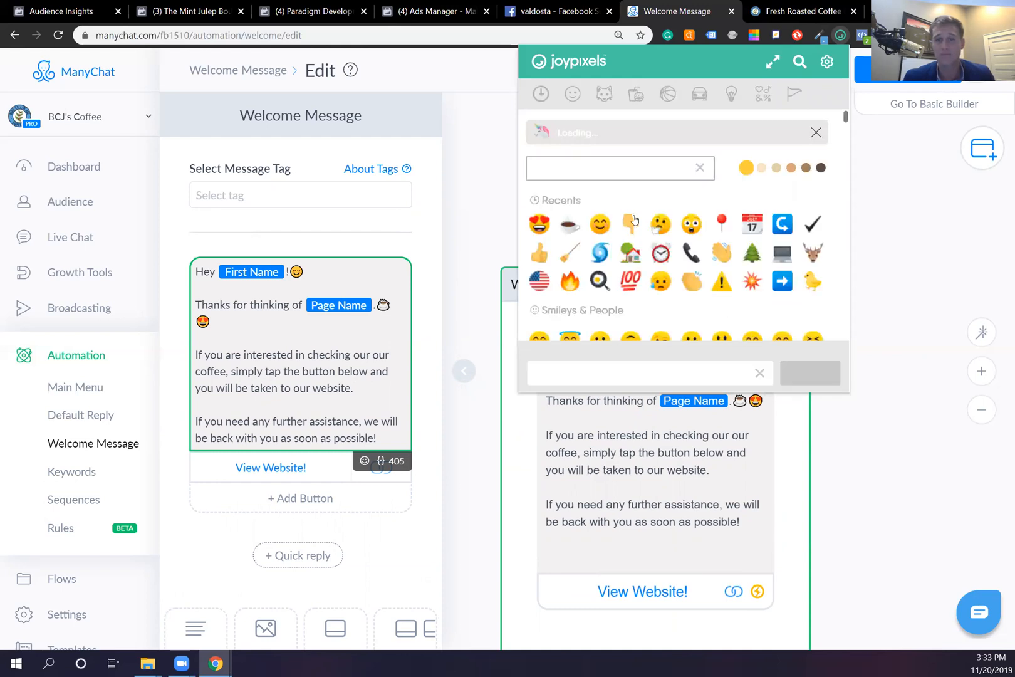
{"action": "key", "text": "ctrl+v"}
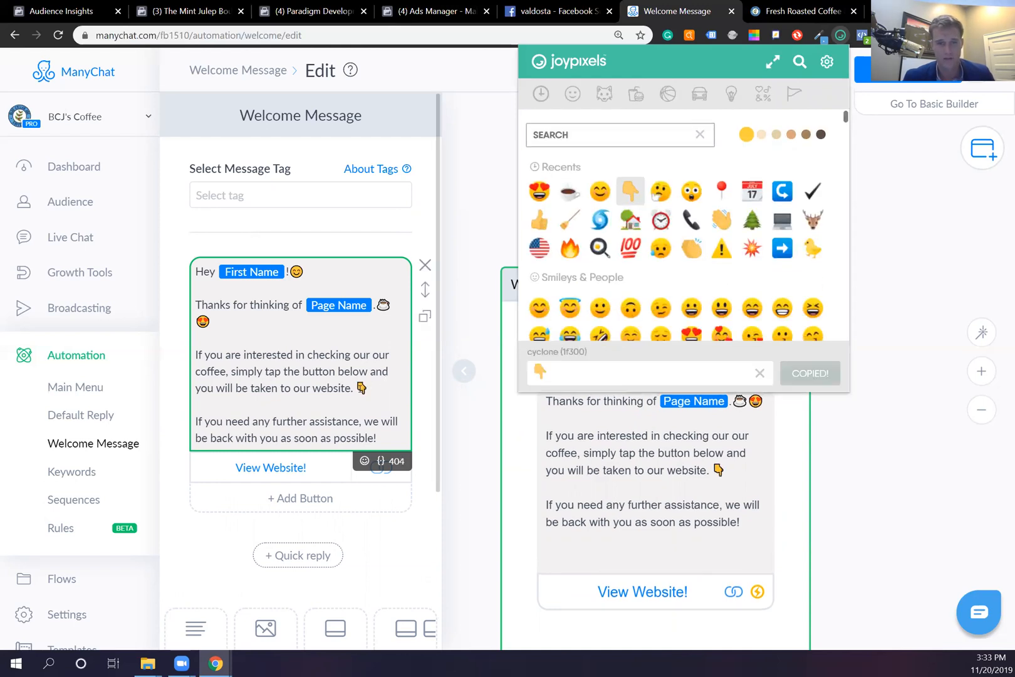
{"action": "left_click", "coordinate": [393, 392]}
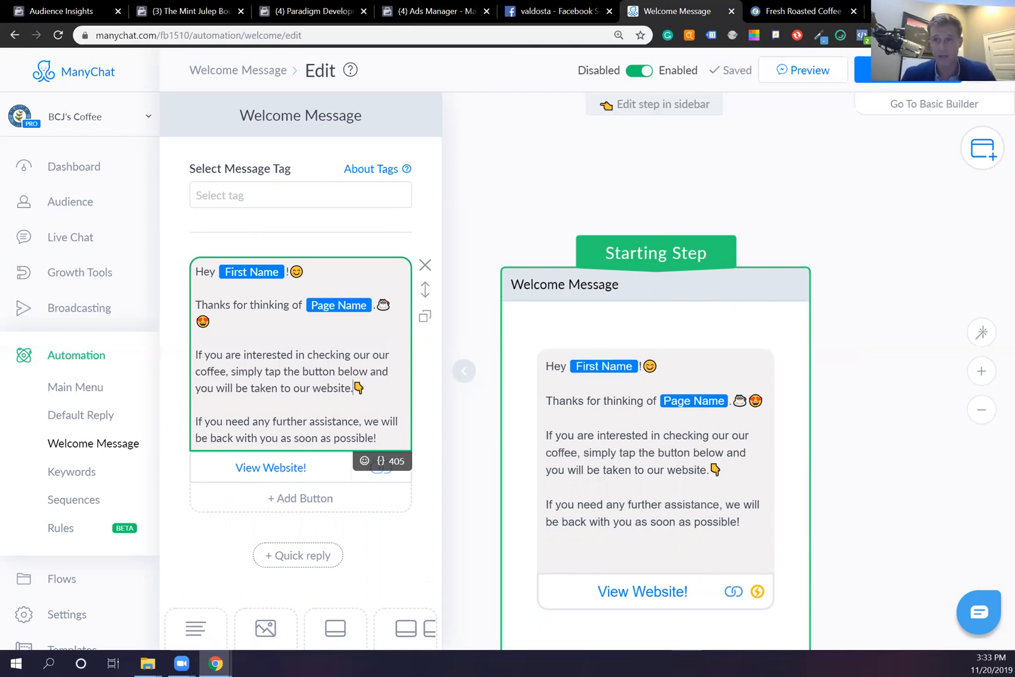
{"action": "left_click", "coordinate": [902, 70]}
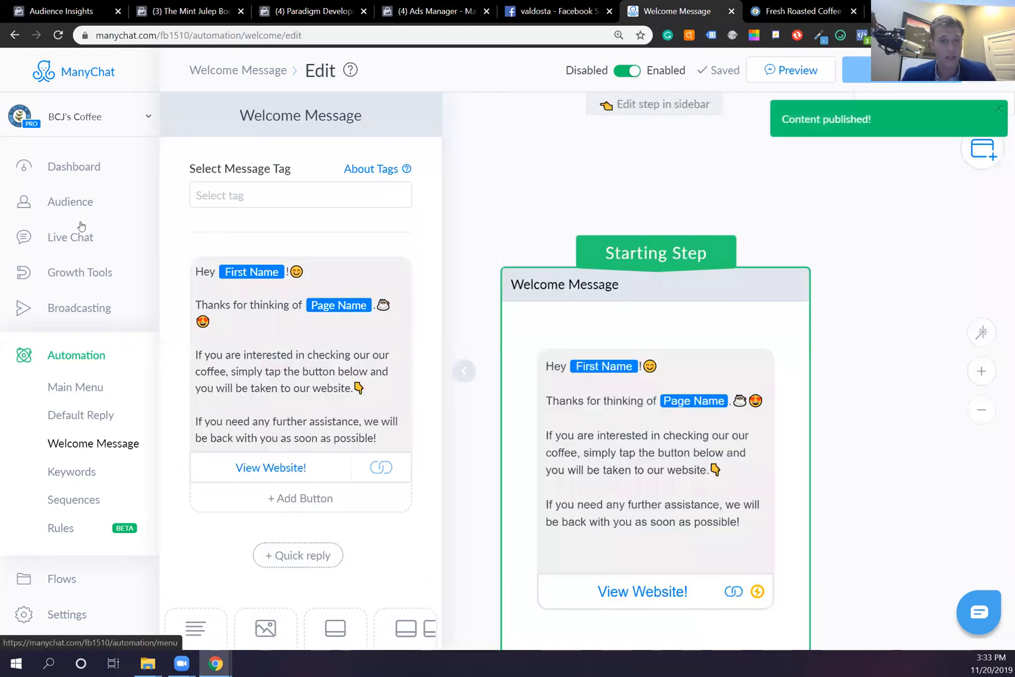
- Open the GIVEAWAY flow for editing, publish its draft and return to the flow list
{"action": "left_click", "coordinate": [73, 167]}
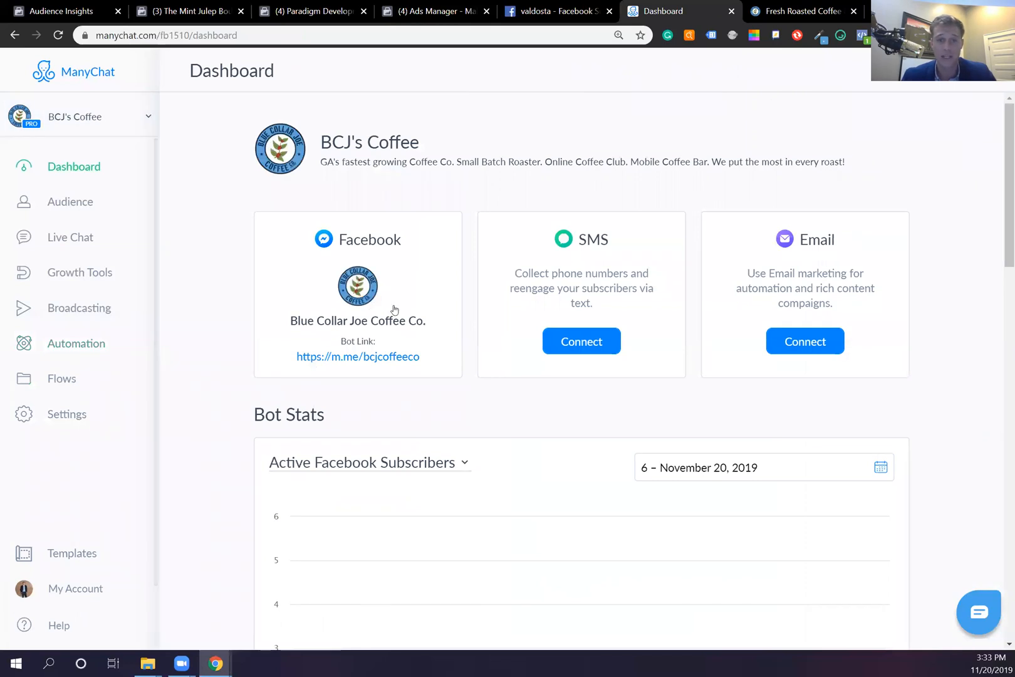
{"action": "left_click", "coordinate": [78, 380]}
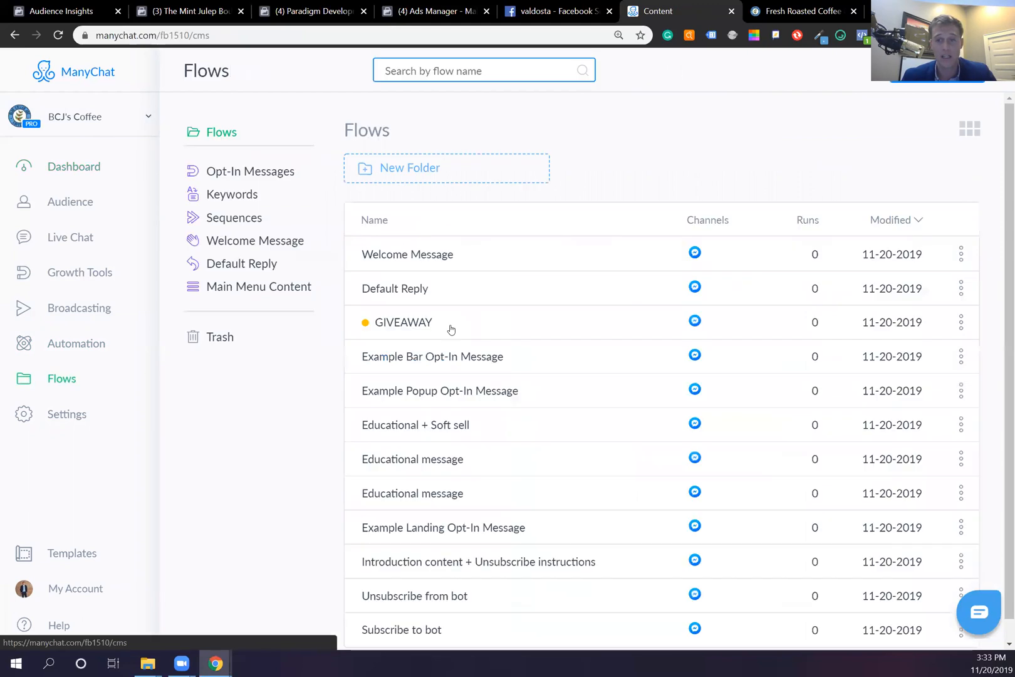
{"action": "left_click", "coordinate": [451, 328]}
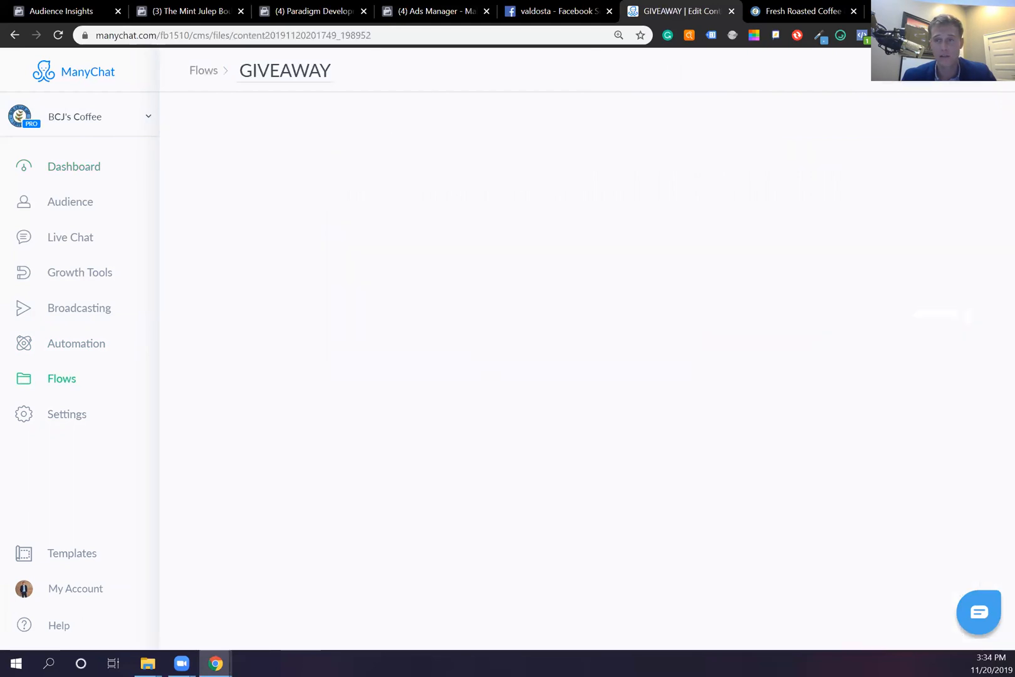
{"action": "left_click", "coordinate": [916, 73]}
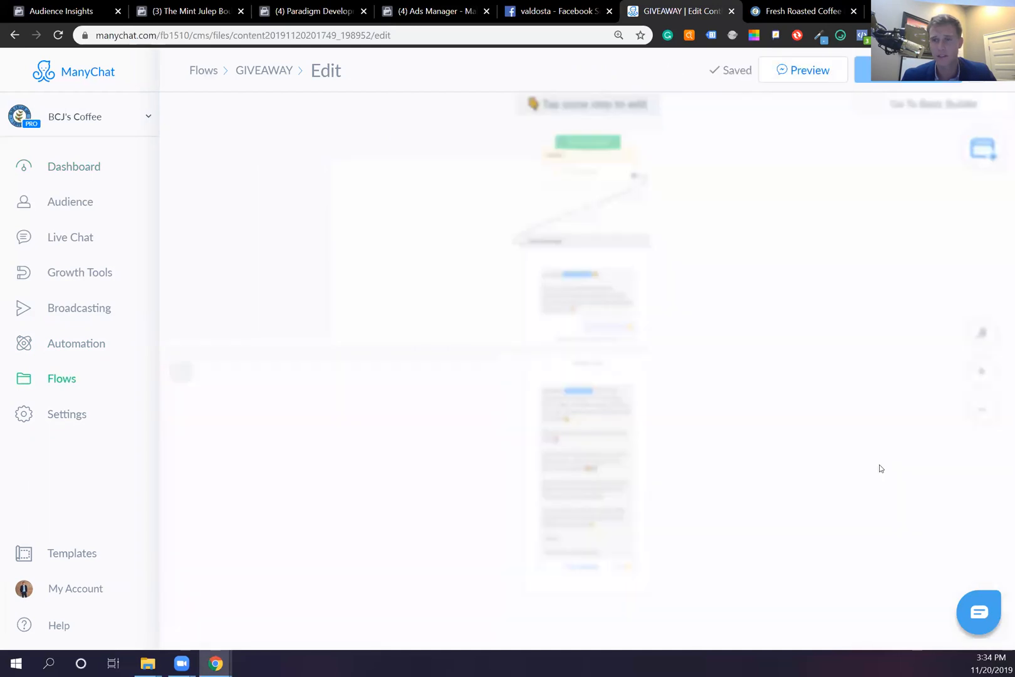
{"action": "left_click", "coordinate": [62, 378]}
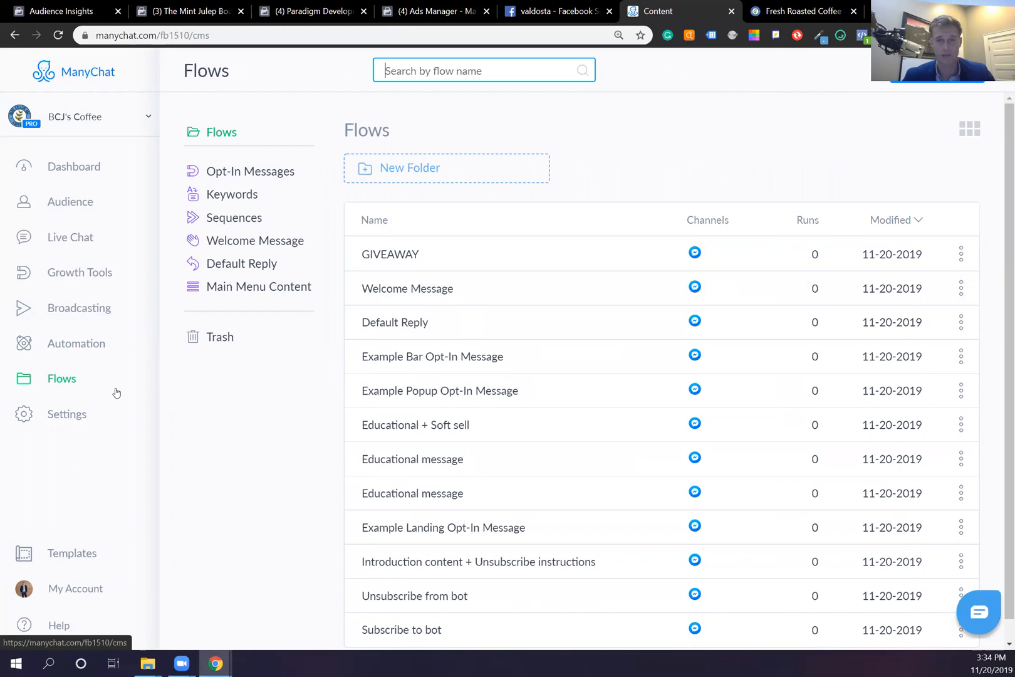
- Create a keyword rule triggered when the message is coffee, Coffee, COFFEE, Coffee!! or Coffee!
{"action": "left_click", "coordinate": [95, 346]}
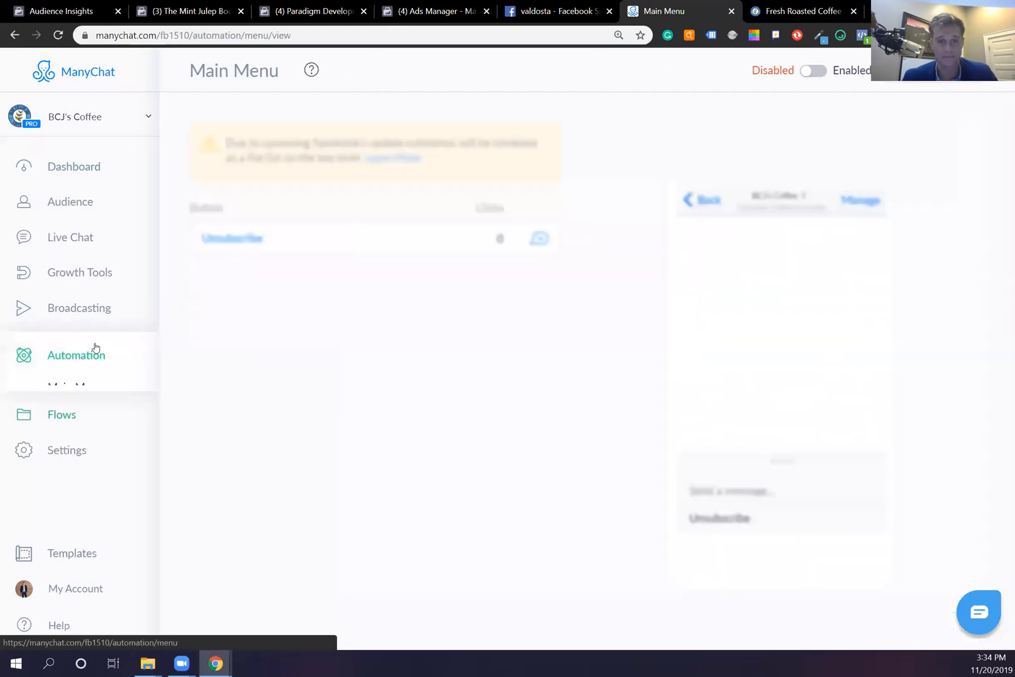
{"action": "left_click", "coordinate": [86, 473]}
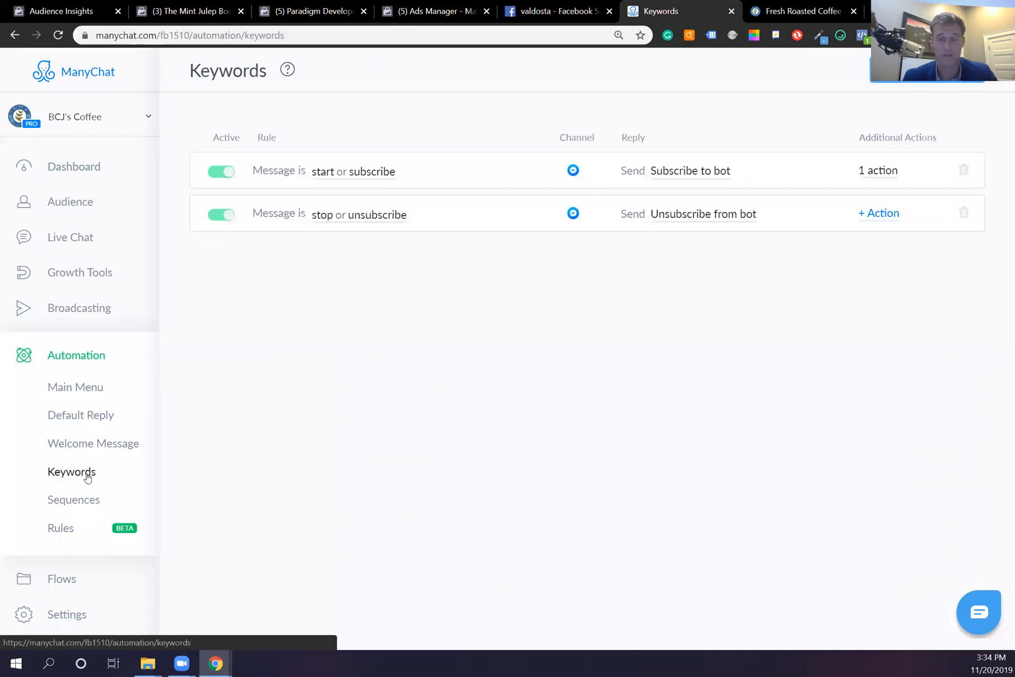
{"action": "left_click", "coordinate": [877, 68]}
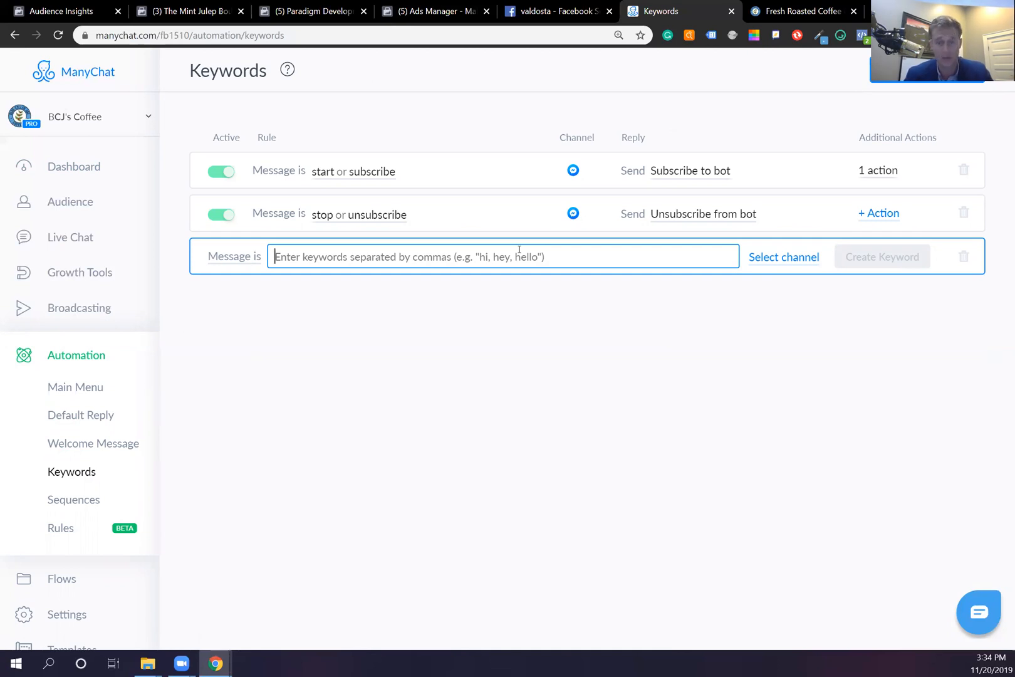
{"action": "type", "text": "coffee"}
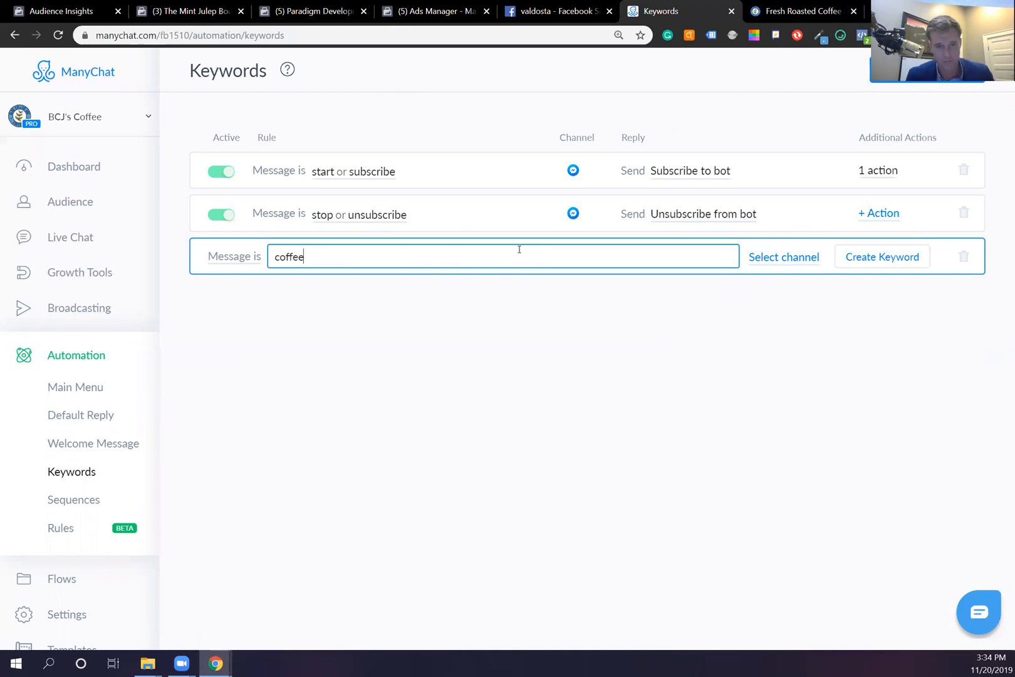
{"action": "type", "text": ", Co"}
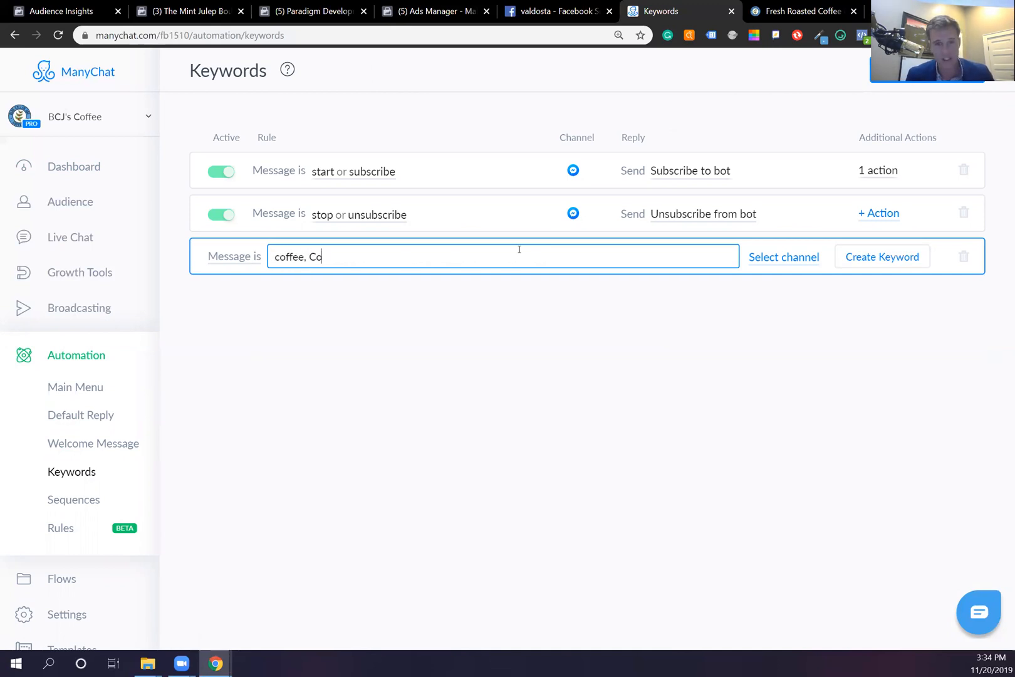
{"action": "type", "text": "ffee, CO"}
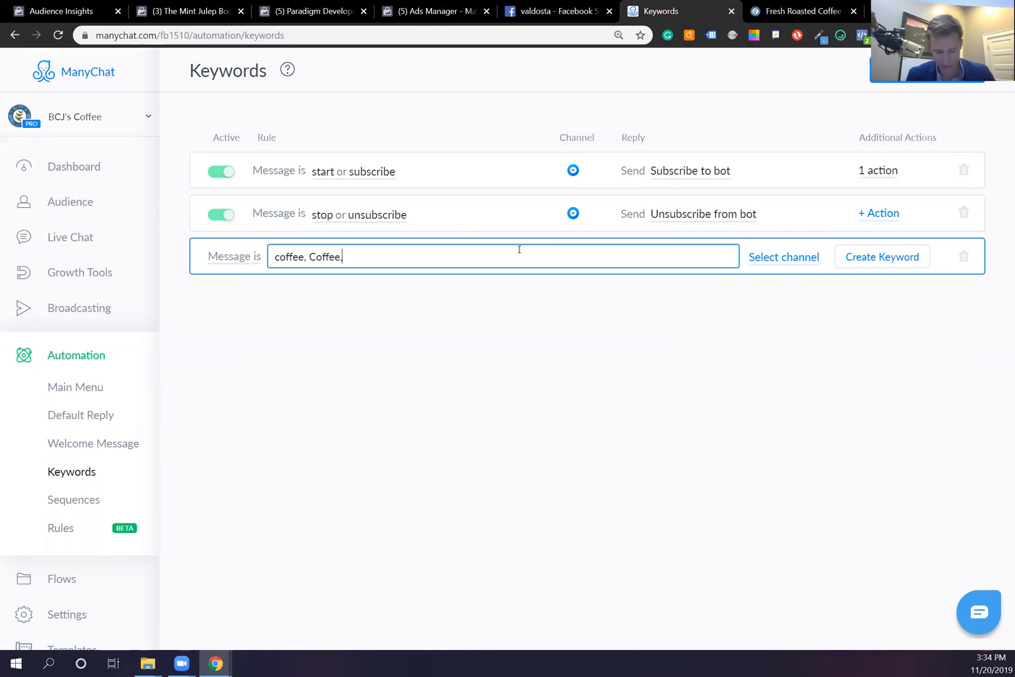
{"action": "type", "text": "EE"}
{"action": "key", "text": "BackSpace"}
{"action": "key", "text": "BackSpace"}
{"action": "type", "text": "FEE"}
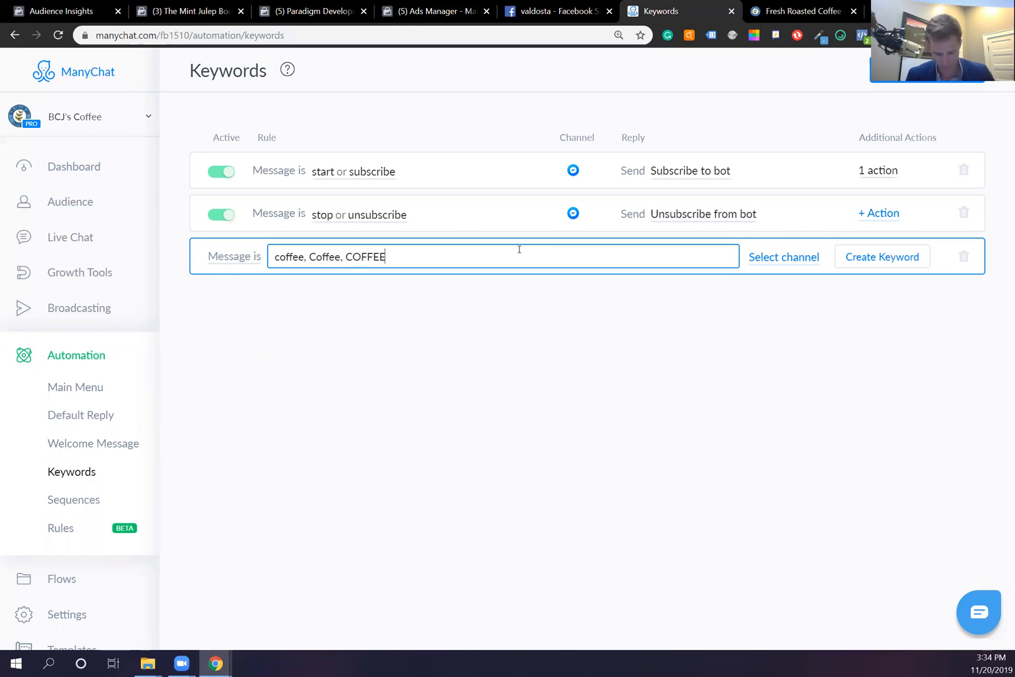
{"action": "type", "text": ", Coffee!!"}
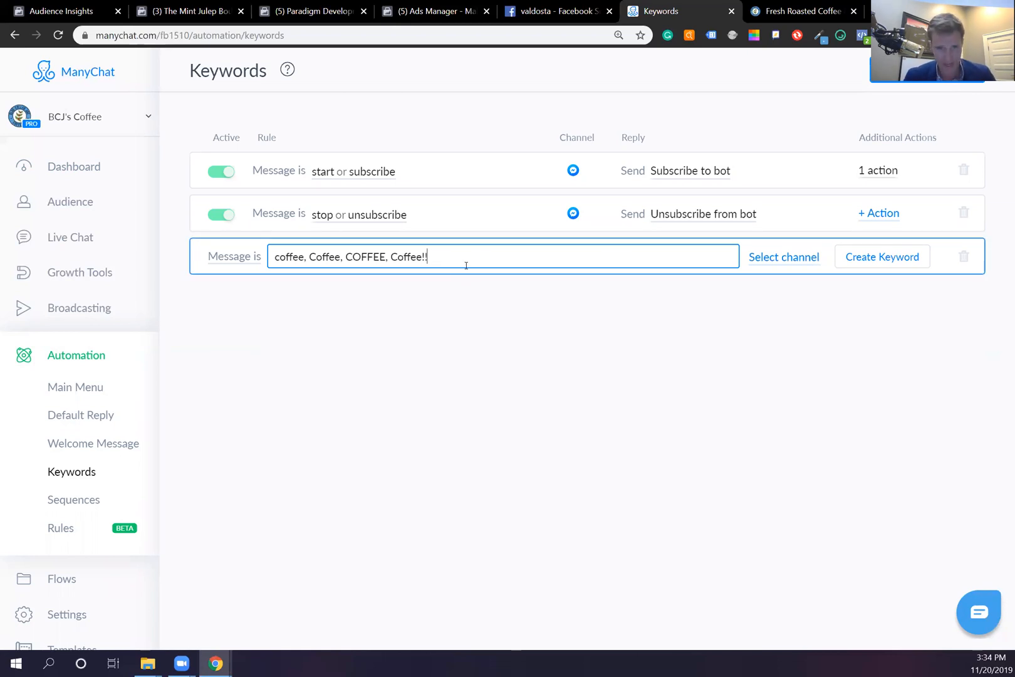
{"action": "type", "text": ", Coffee!"}
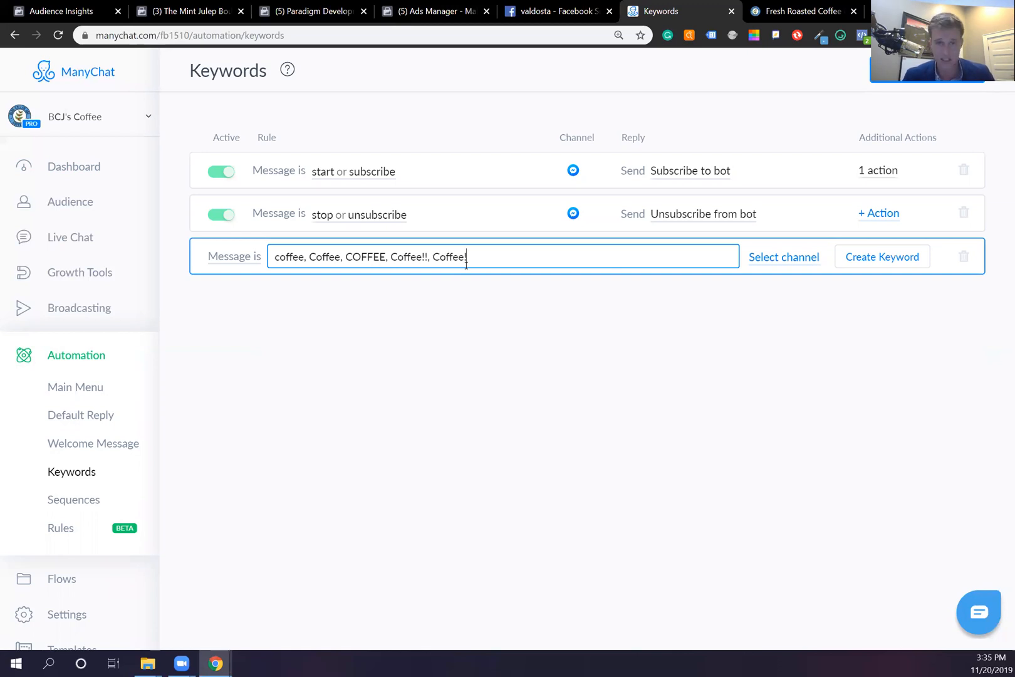
{"action": "left_click", "coordinate": [854, 258]}
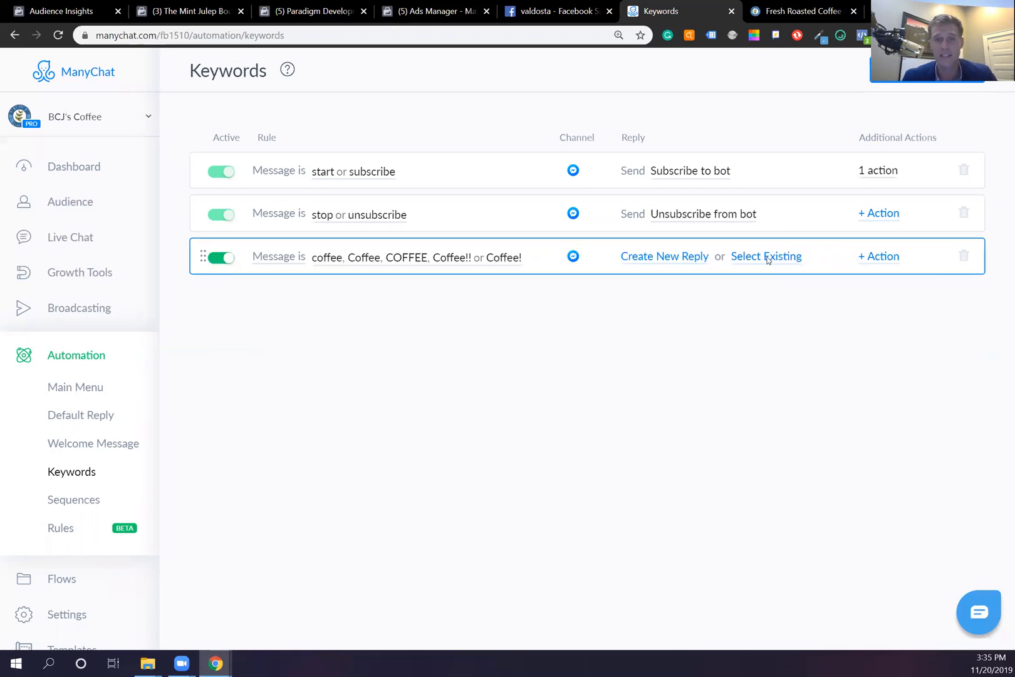
- Attach the existing GIVEAWAY flow as the reply to the coffee keyword rule
{"action": "left_click", "coordinate": [767, 257]}
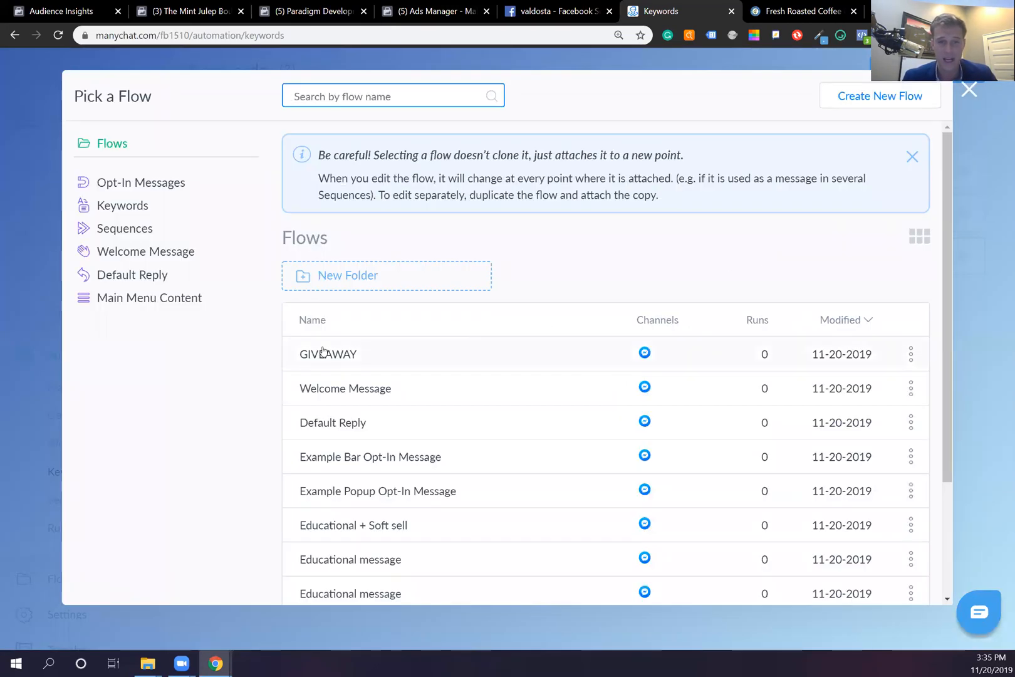
{"action": "left_click", "coordinate": [324, 353]}
{"action": "left_click", "coordinate": [775, 579]}
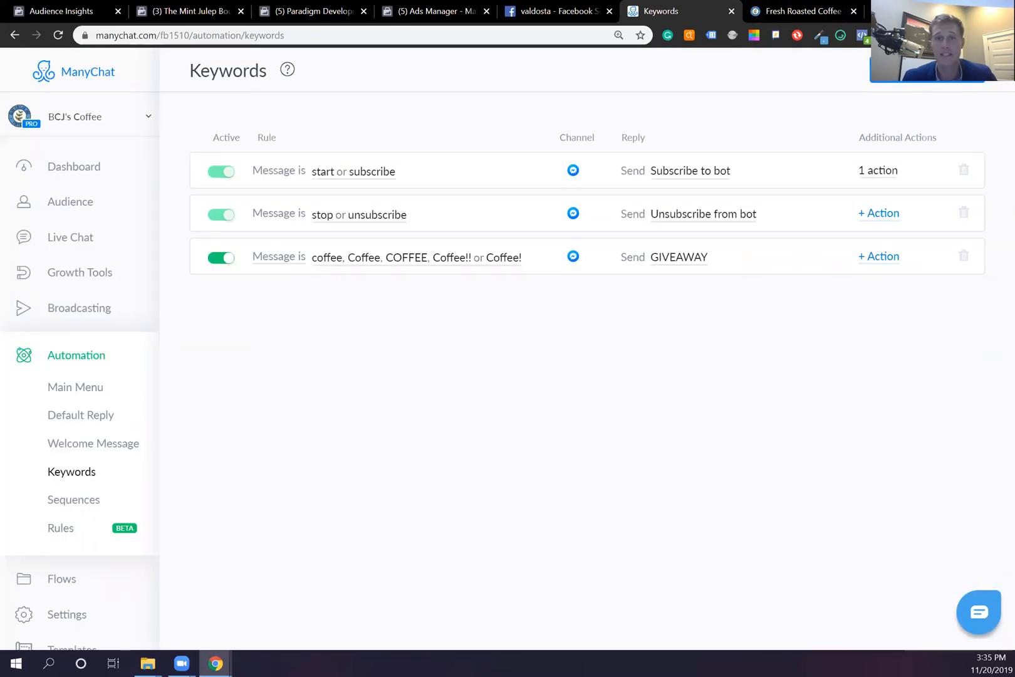
- Switch to Facebook in a new browser tab and open the Blue Collar Joe Coffee Co. page through its search
{"action": "key", "text": "ctrl+t"}
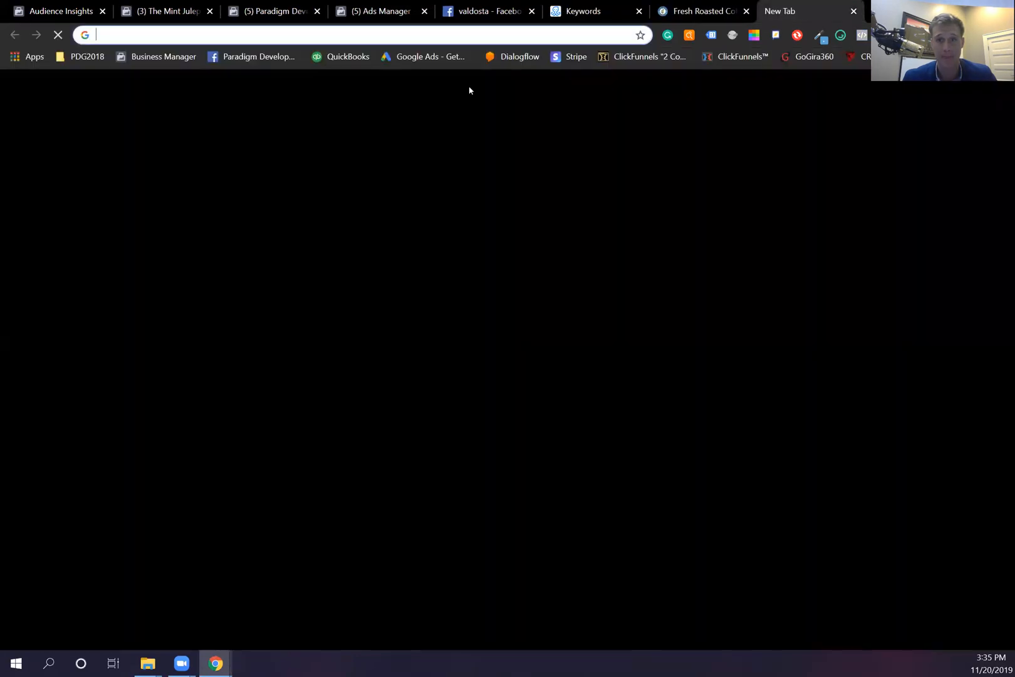
{"action": "left_click", "coordinate": [238, 56]}
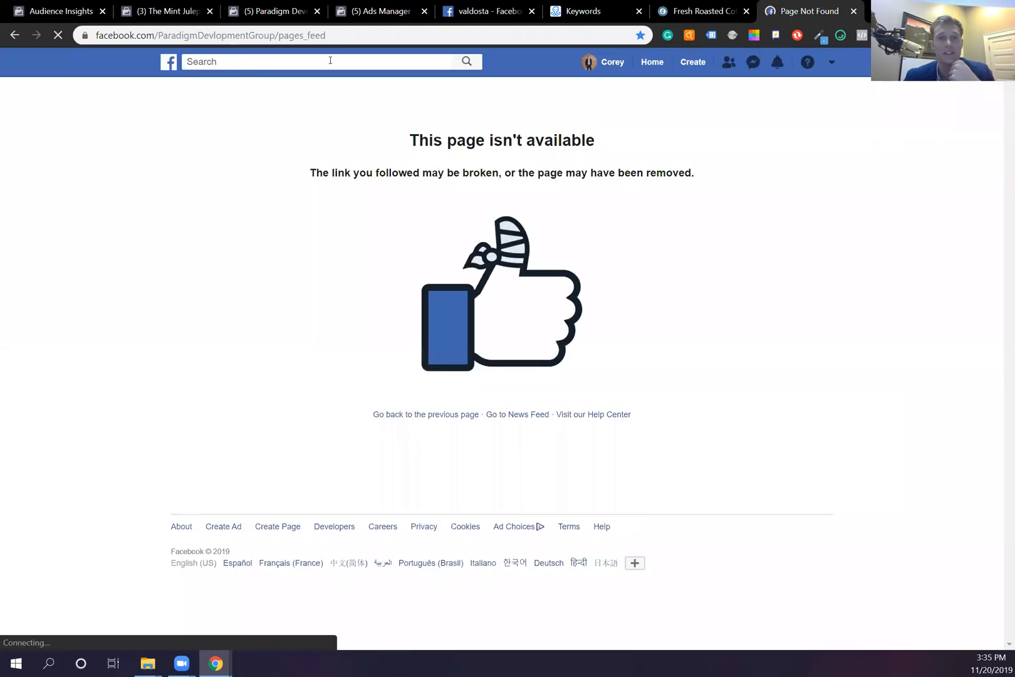
{"action": "left_click", "coordinate": [329, 61]}
{"action": "type", "text": "blue col"}
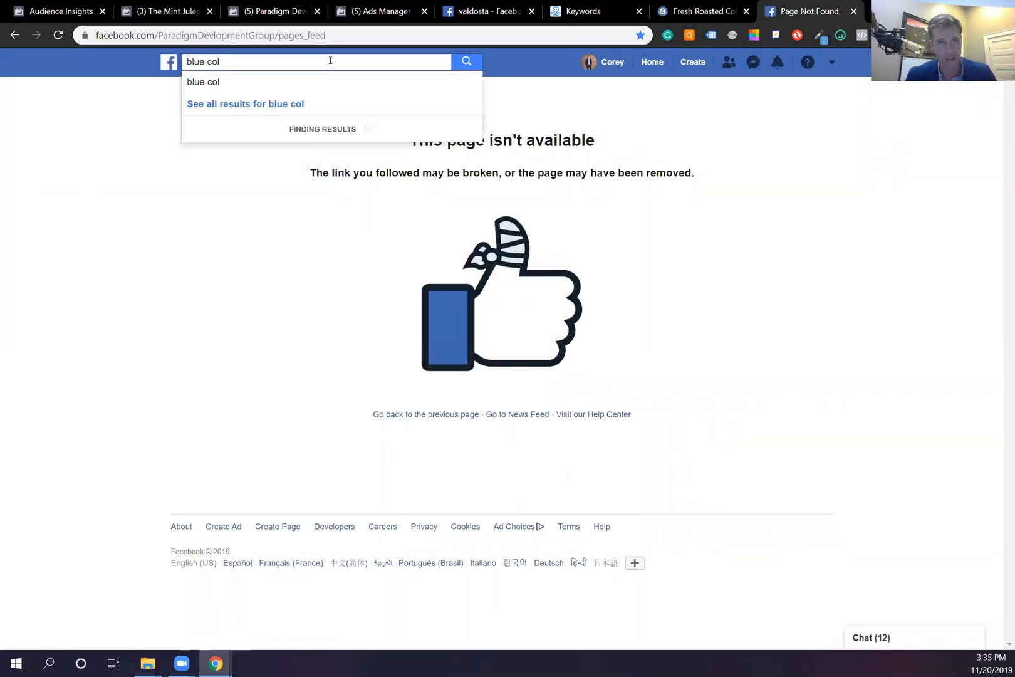
{"action": "type", "text": "lar"}
{"action": "left_click", "coordinate": [295, 88]}
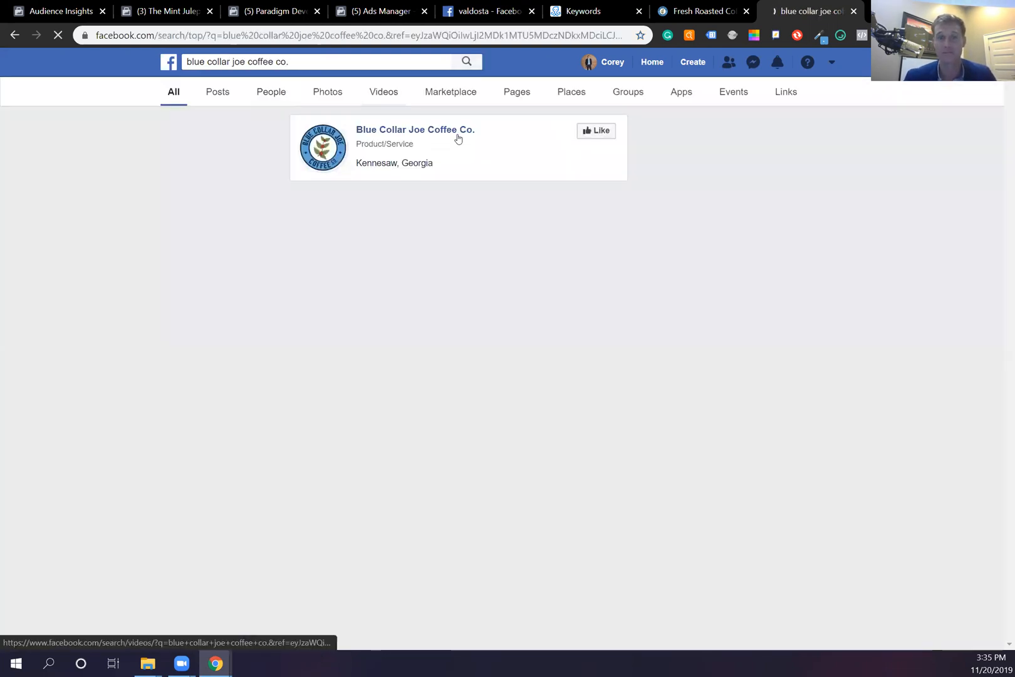
{"action": "left_click", "coordinate": [457, 135]}
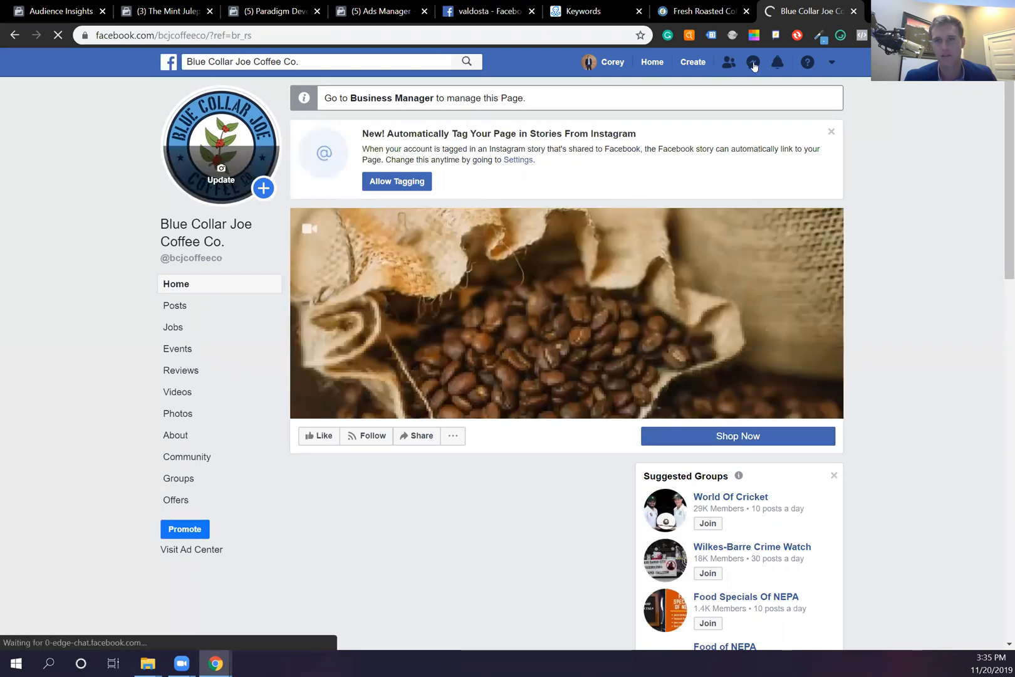
- Start a new Messenger message to the Blue Collar Joe Coffee Co. page and send the keyword coffee
{"action": "left_click", "coordinate": [753, 63]}
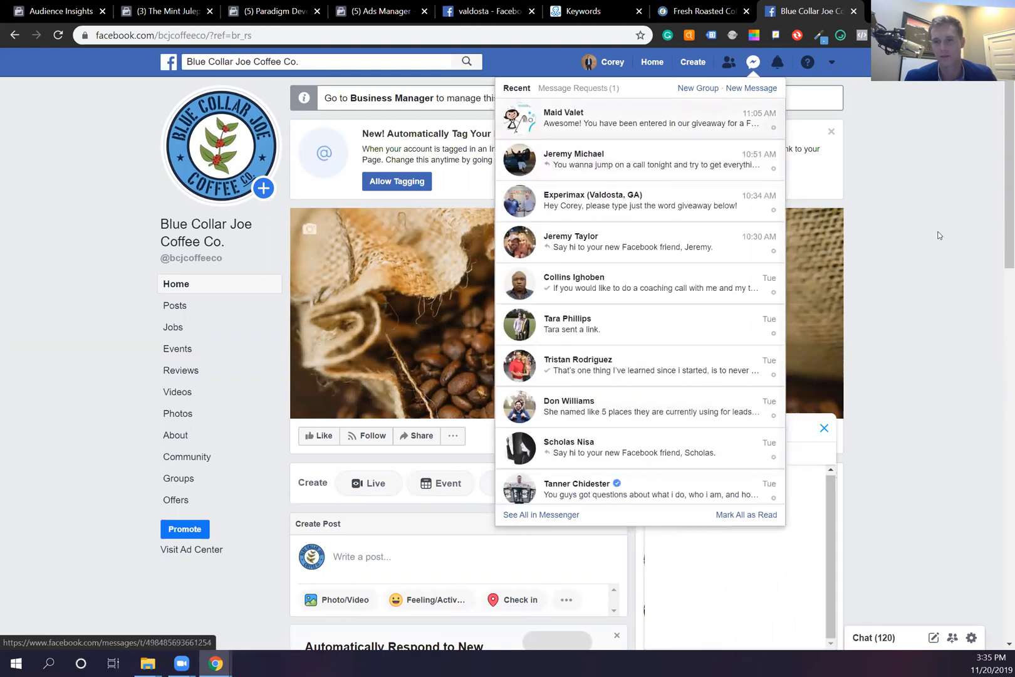
{"action": "left_click", "coordinate": [692, 448]}
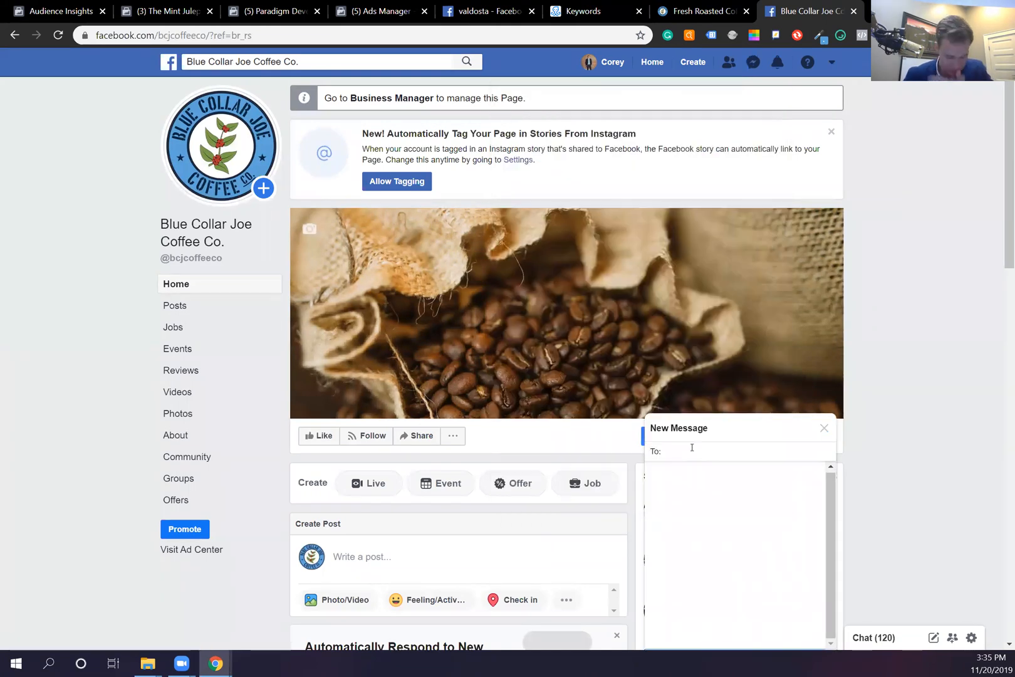
{"action": "left_click", "coordinate": [692, 447]}
{"action": "type", "text": "blue"}
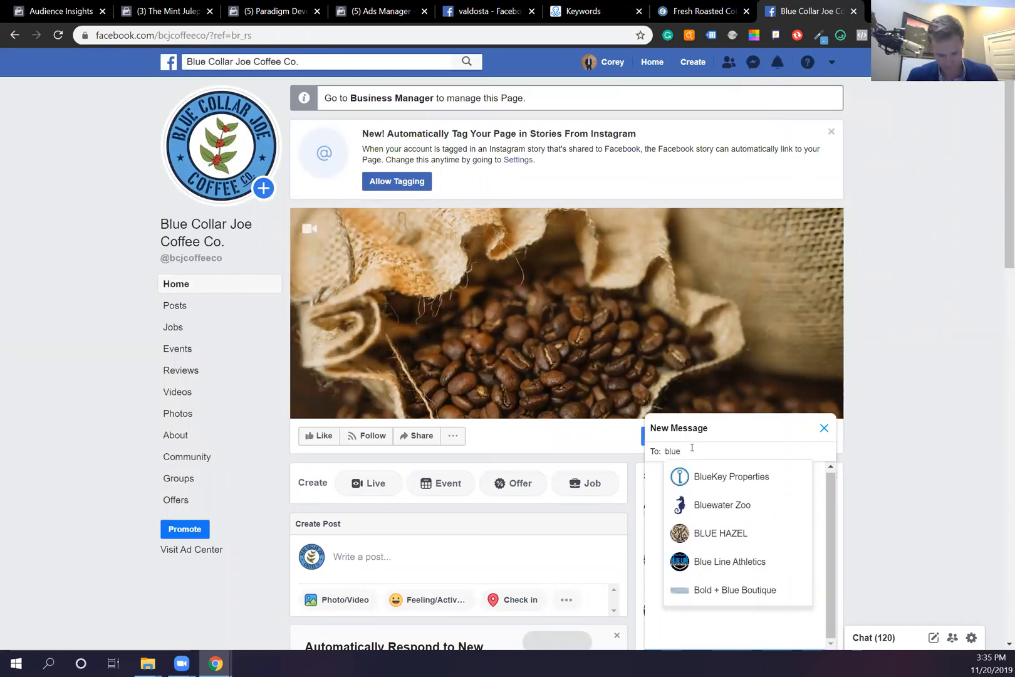
{"action": "type", "text": " collar"}
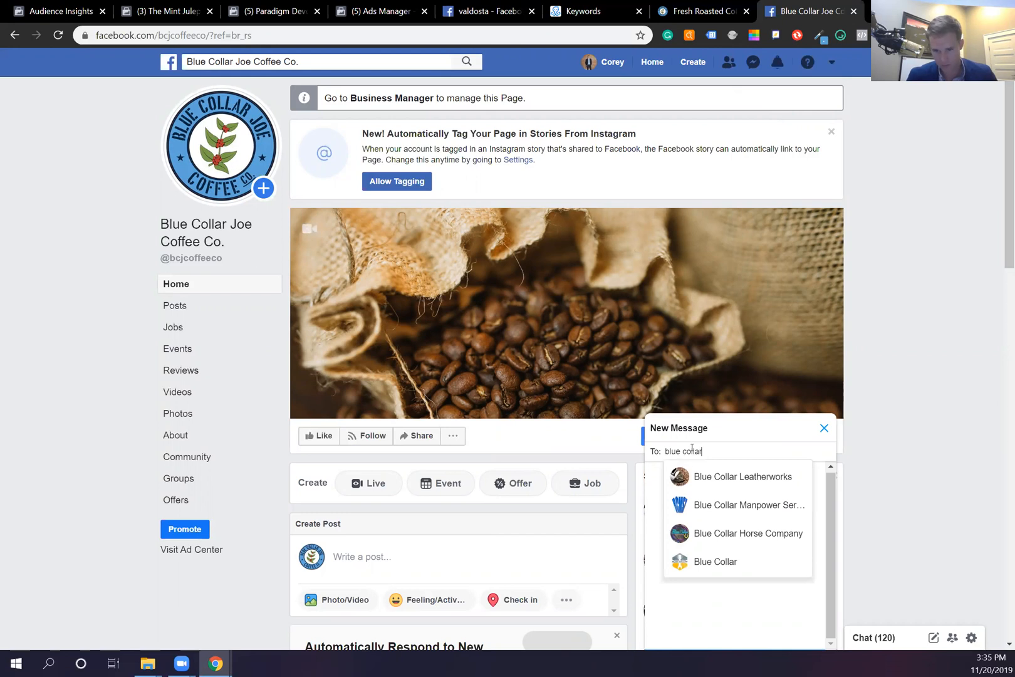
{"action": "type", "text": " j"}
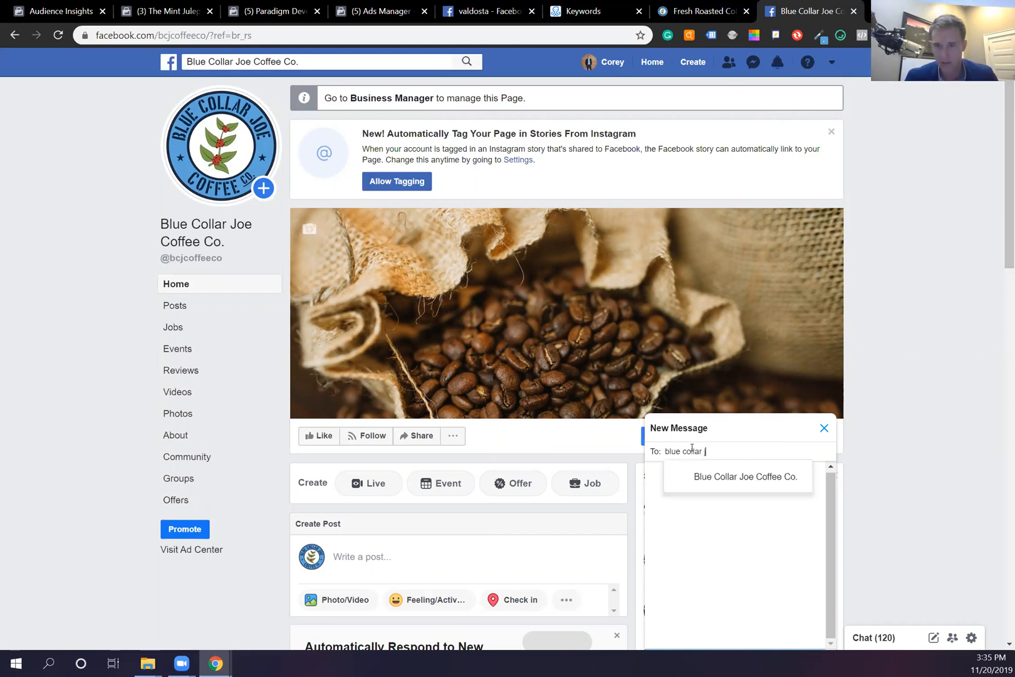
{"action": "type", "text": "o"}
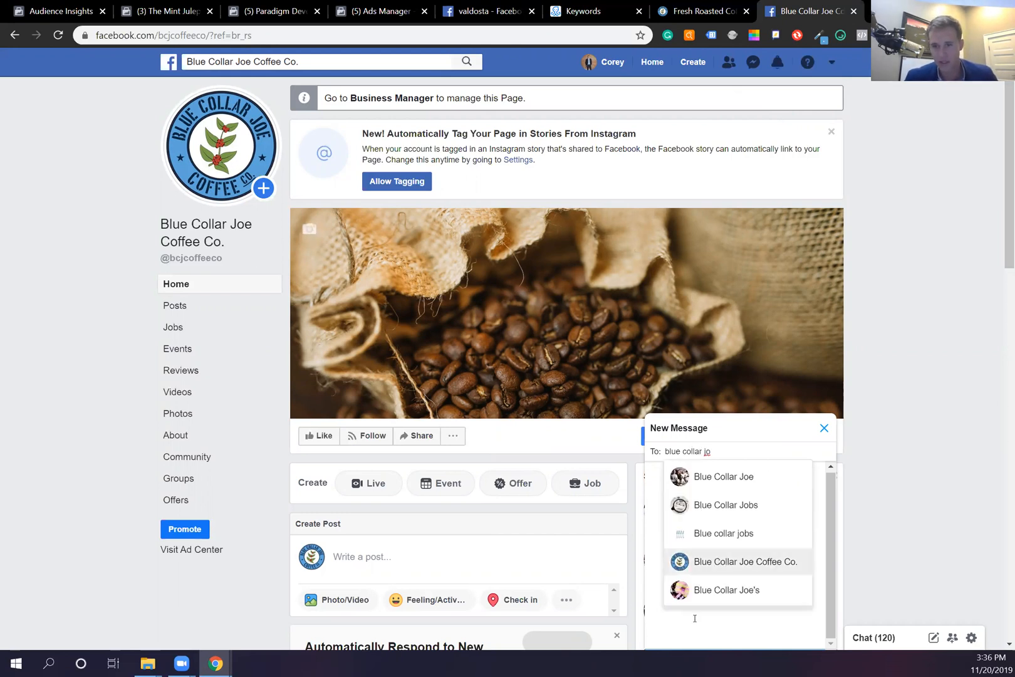
{"action": "key", "text": "Return"}
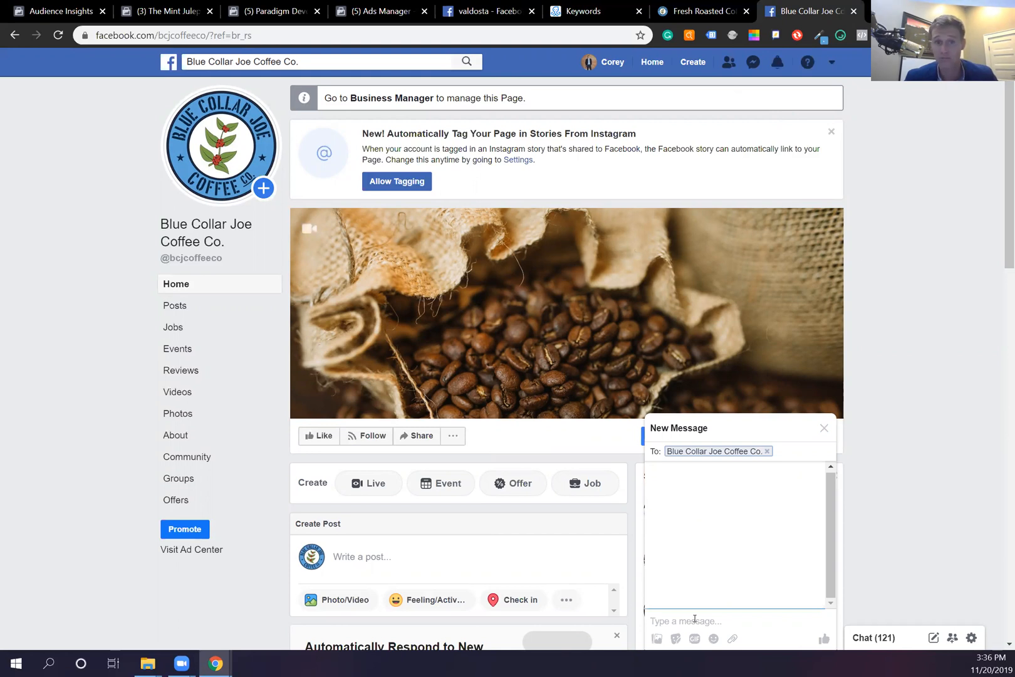
{"action": "type", "text": "coffee"}
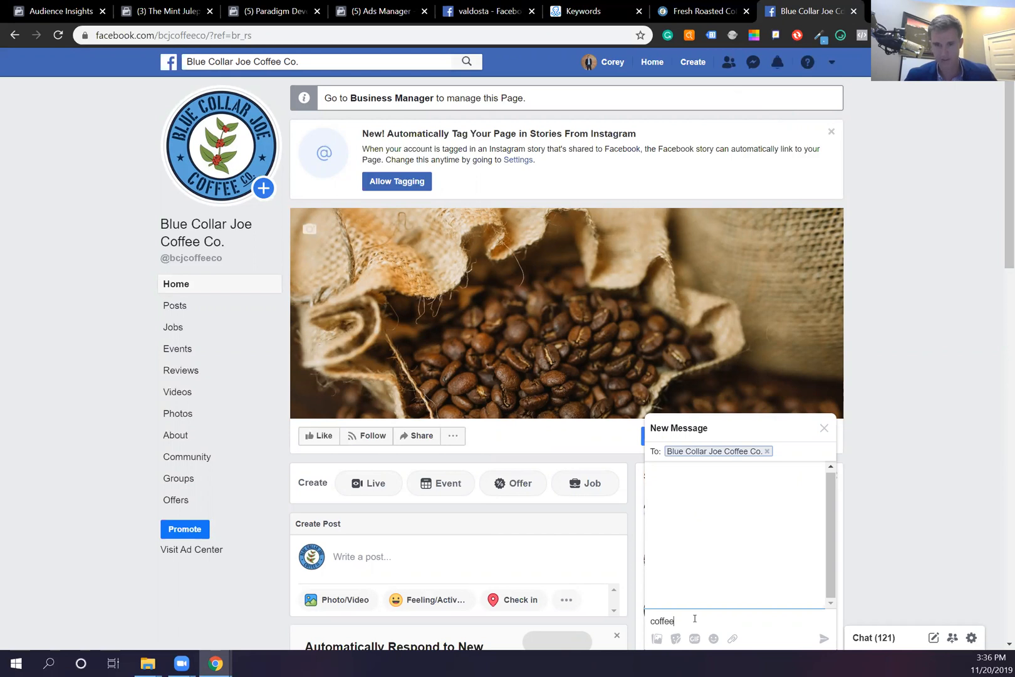
{"action": "key", "text": "Return"}
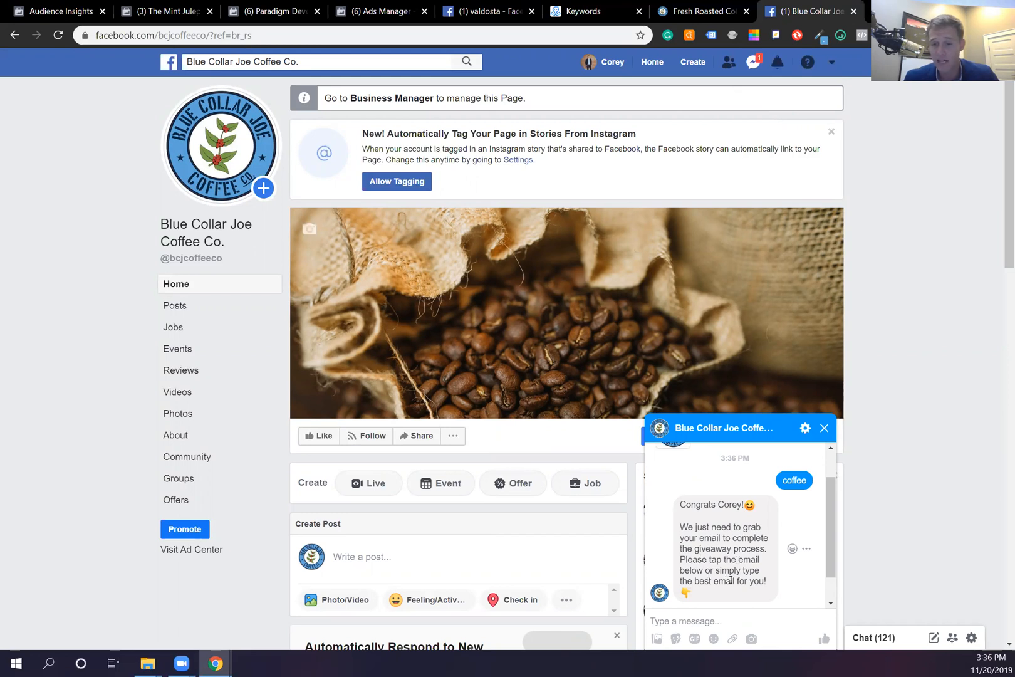
- Answer the giveaway bot's email request with the suggested email address and read through its follow-up message
{"action": "scroll", "coordinate": [751, 576], "scroll_direction": "down", "scroll_amount": 1}
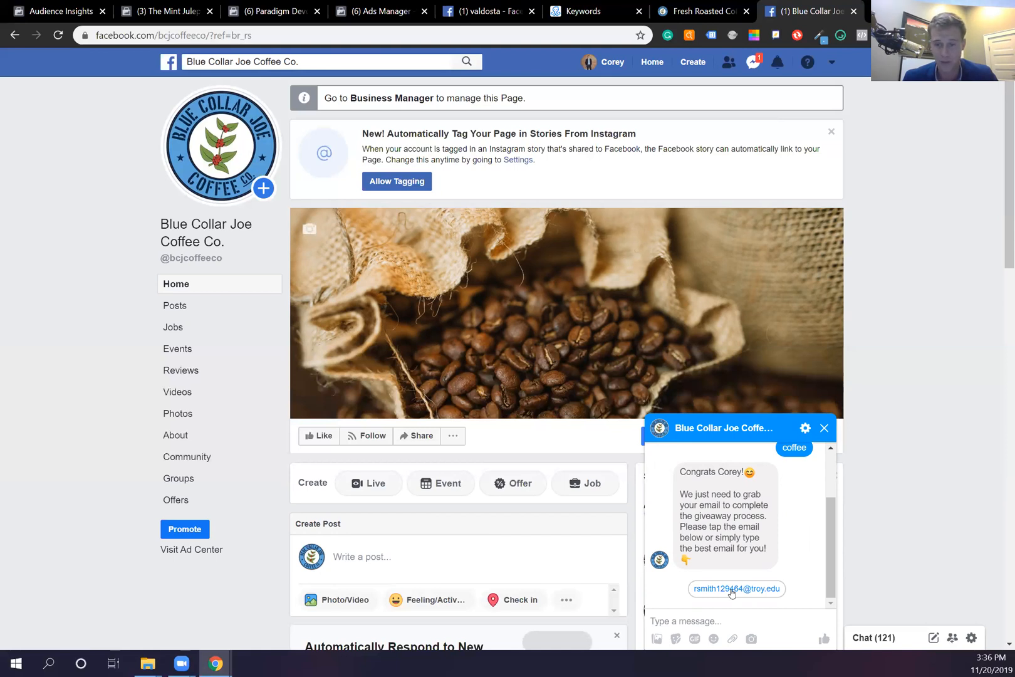
{"action": "left_click", "coordinate": [732, 589]}
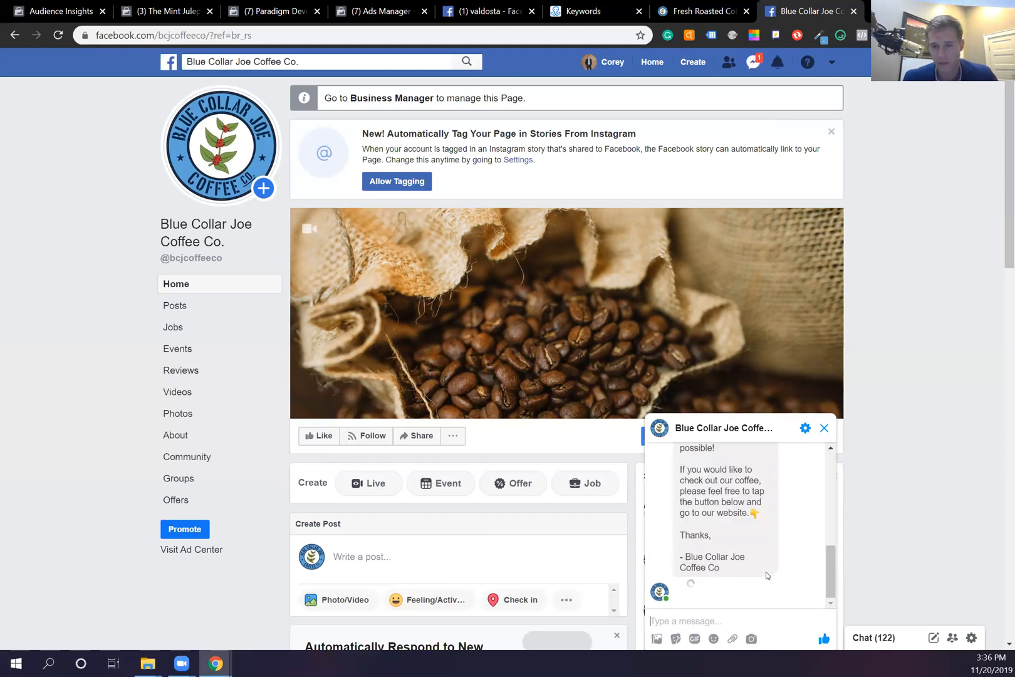
{"action": "scroll", "coordinate": [766, 575], "scroll_direction": "up", "scroll_amount": 3}
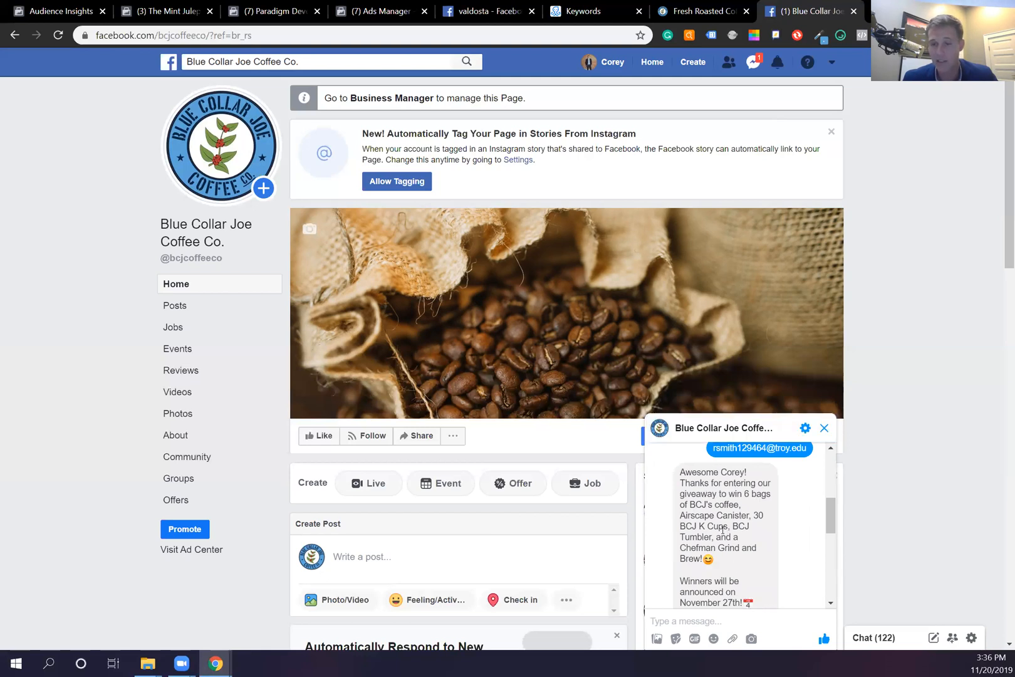
{"action": "scroll", "coordinate": [722, 529], "scroll_direction": "down", "scroll_amount": 1}
{"action": "scroll", "coordinate": [729, 512], "scroll_direction": "down", "scroll_amount": 2}
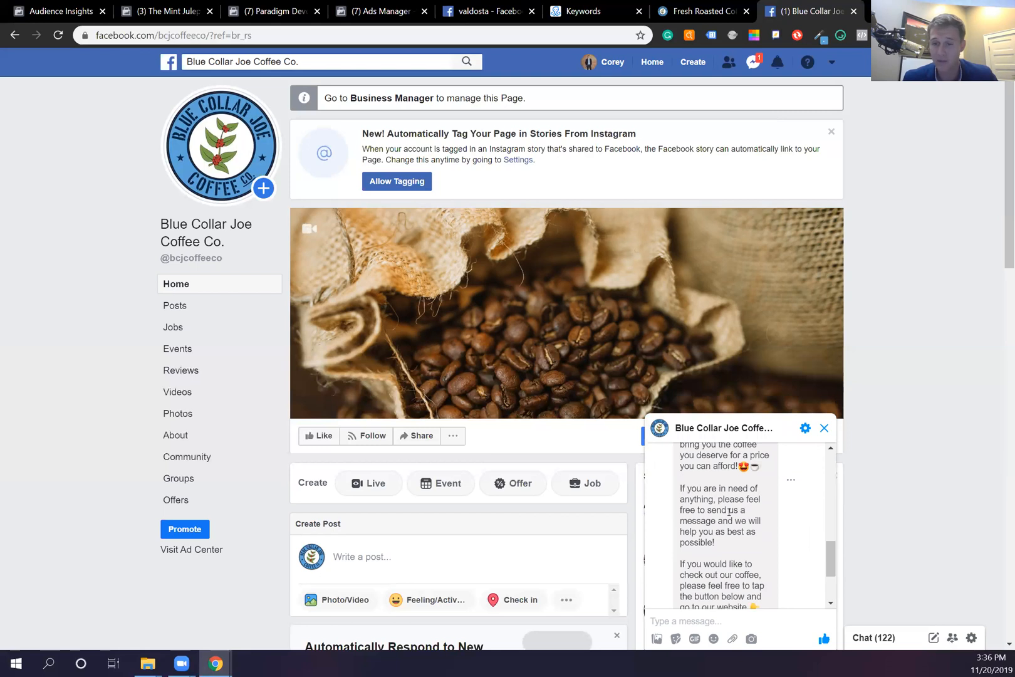
{"action": "scroll", "coordinate": [729, 512], "scroll_direction": "down", "scroll_amount": 1}
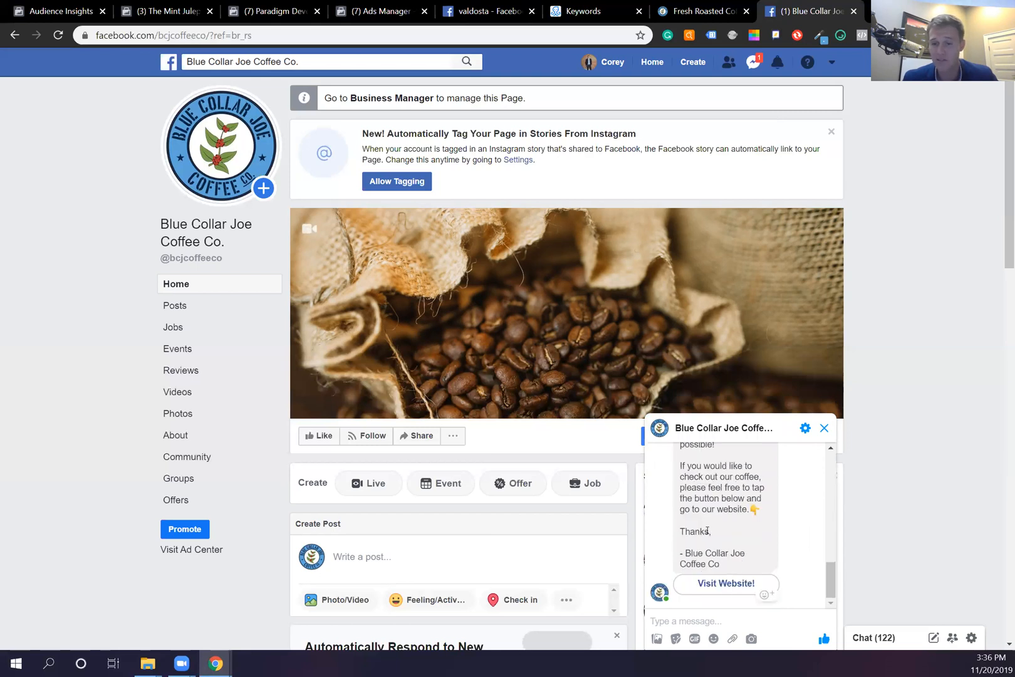
- Test the Visit Website! link in the bot's reply, close the site's tab and review the giveaway conversation
{"action": "left_click", "coordinate": [734, 581]}
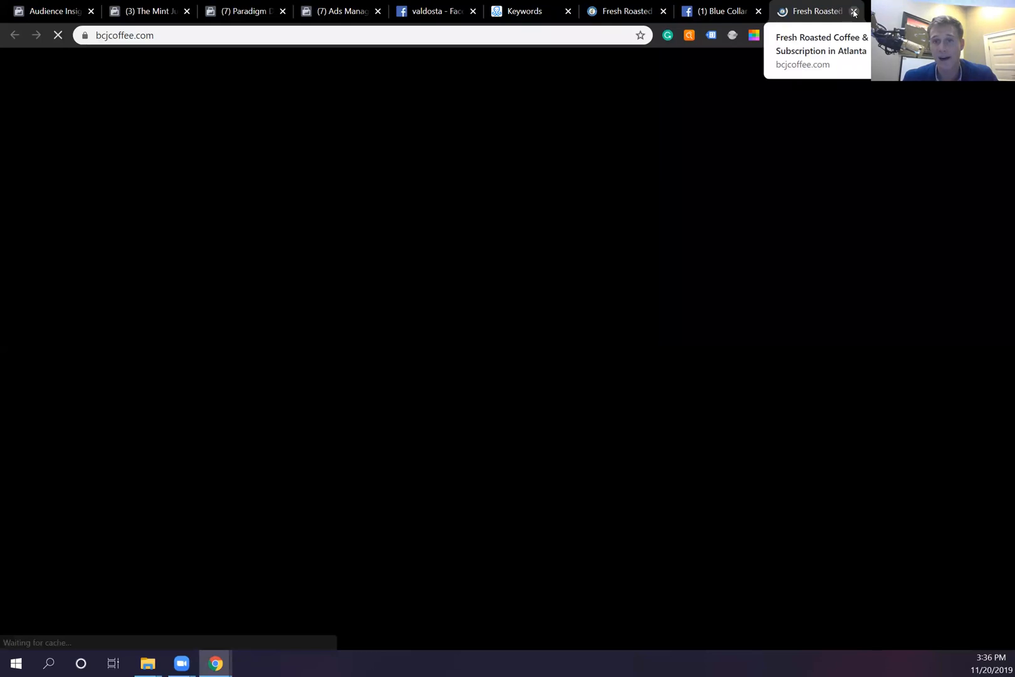
{"action": "key", "text": "ctrl+w"}
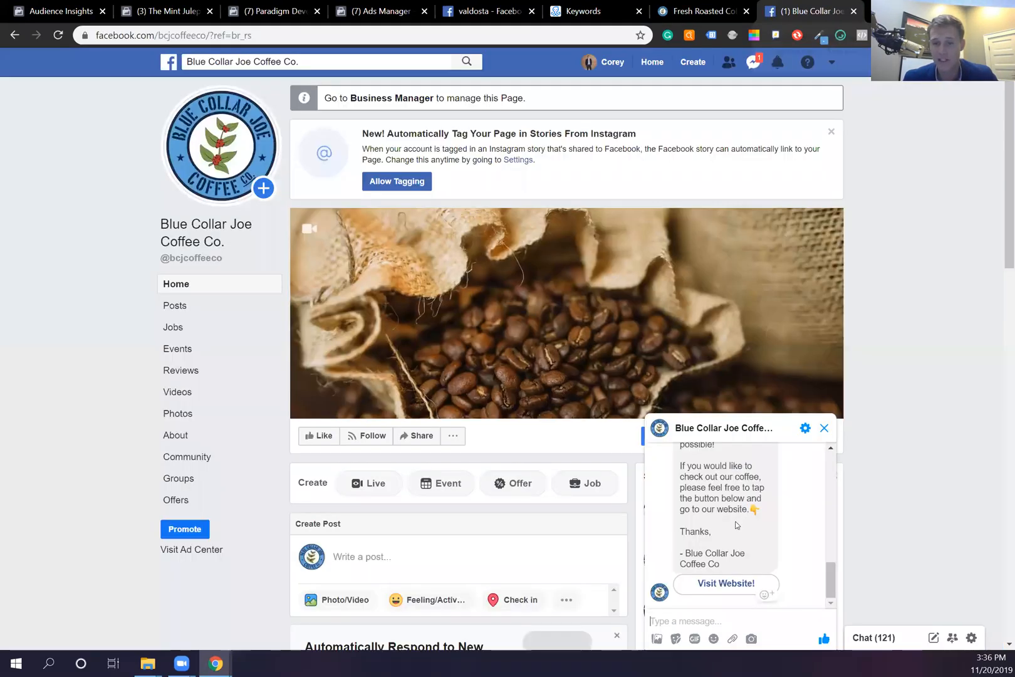
{"action": "scroll", "coordinate": [741, 520], "scroll_direction": "up", "scroll_amount": 5}
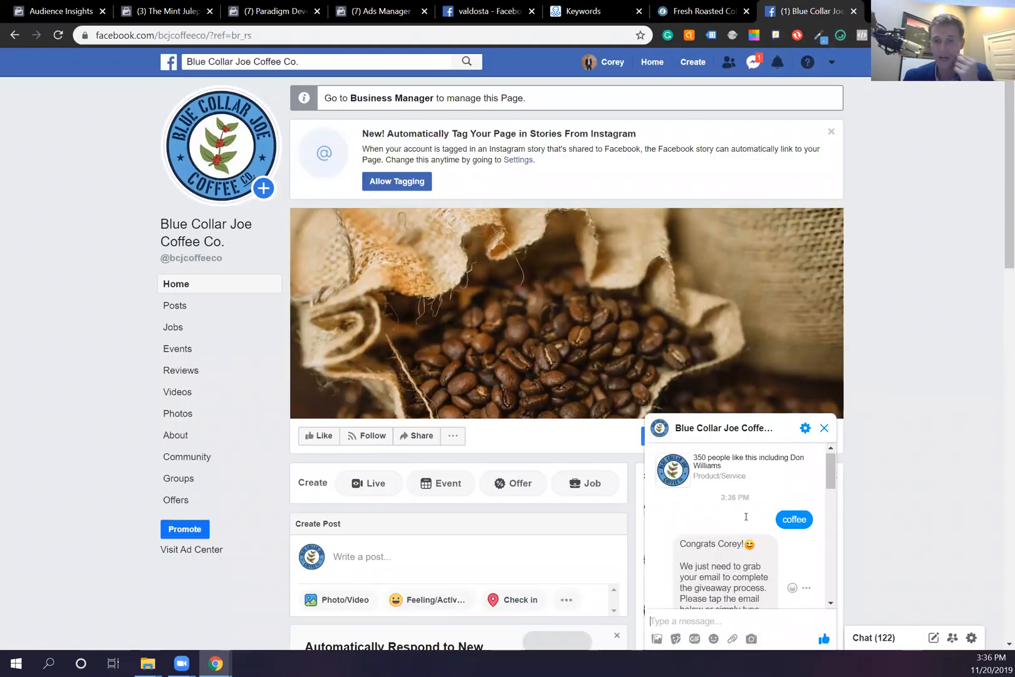
{"action": "scroll", "coordinate": [744, 519], "scroll_direction": "down", "scroll_amount": 2}
{"action": "scroll", "coordinate": [737, 526], "scroll_direction": "up", "scroll_amount": 2}
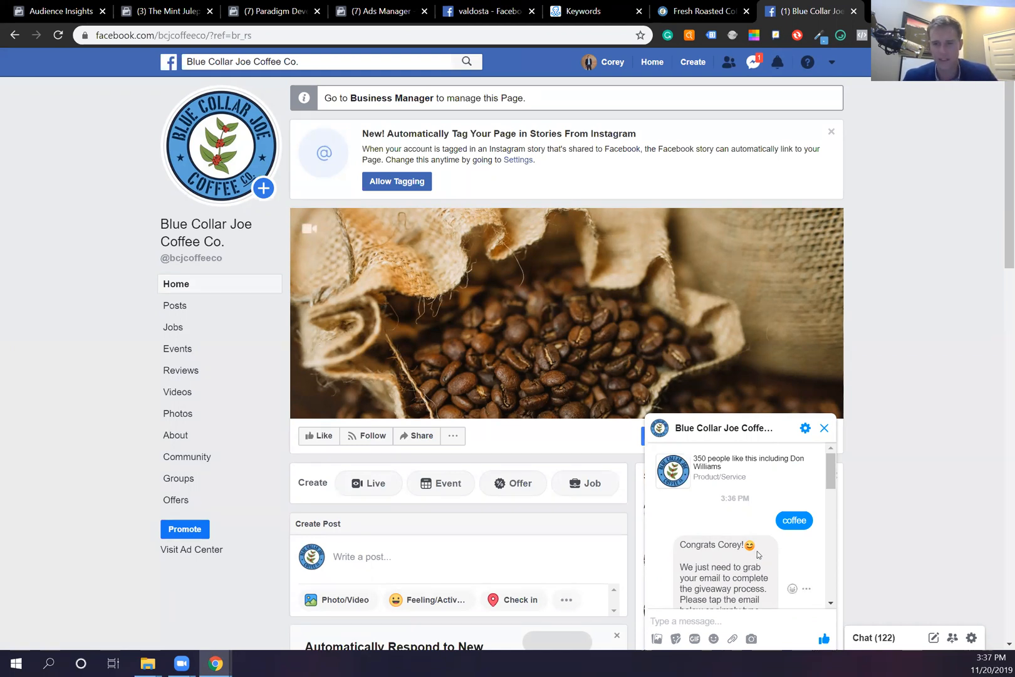
{"action": "scroll", "coordinate": [764, 533], "scroll_direction": "down", "scroll_amount": 5}
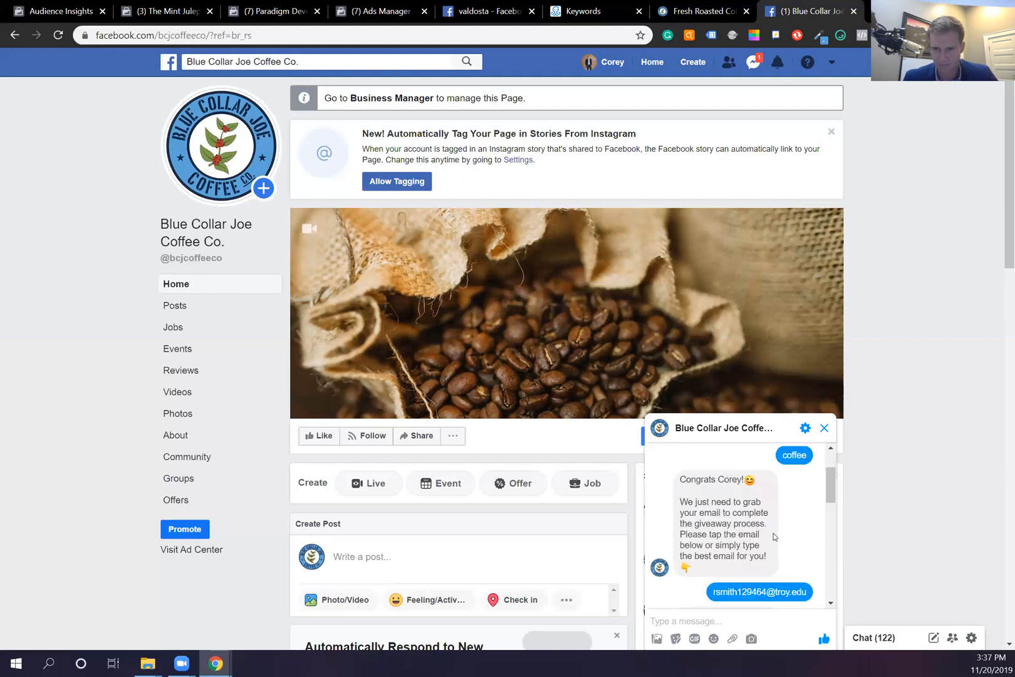
{"action": "scroll", "coordinate": [710, 526], "scroll_direction": "down", "scroll_amount": 5}
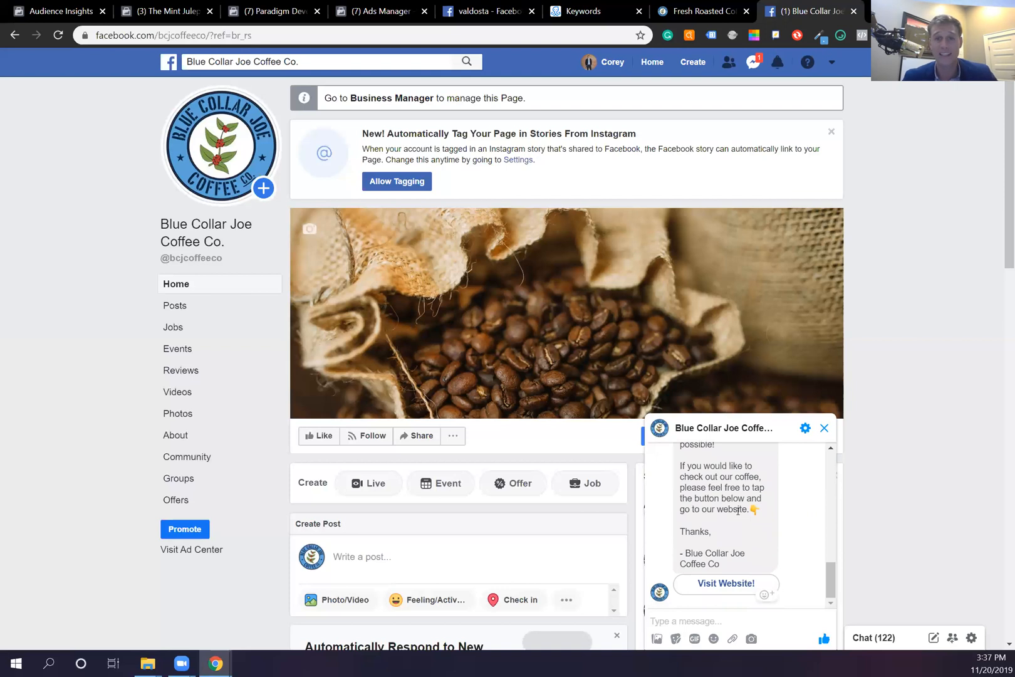
{"action": "left_click", "coordinate": [824, 429]}
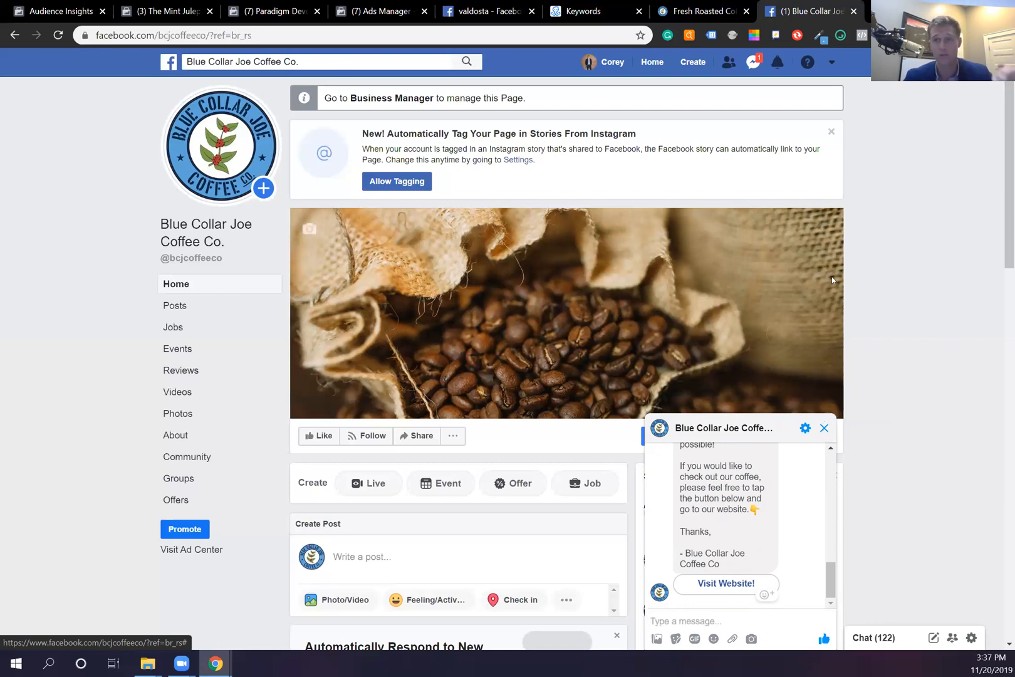
- Find Google Sheets through a web search in a new browser tab and create a blank spreadsheet
{"action": "key", "text": "ctrl+t"}
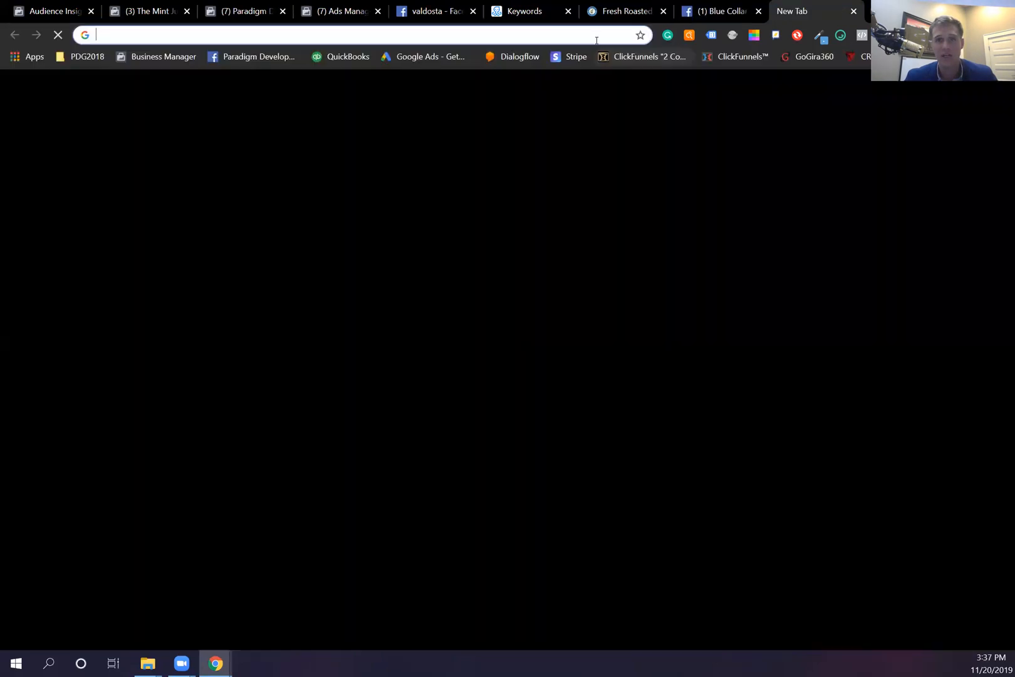
{"action": "type", "text": "google sheets"}
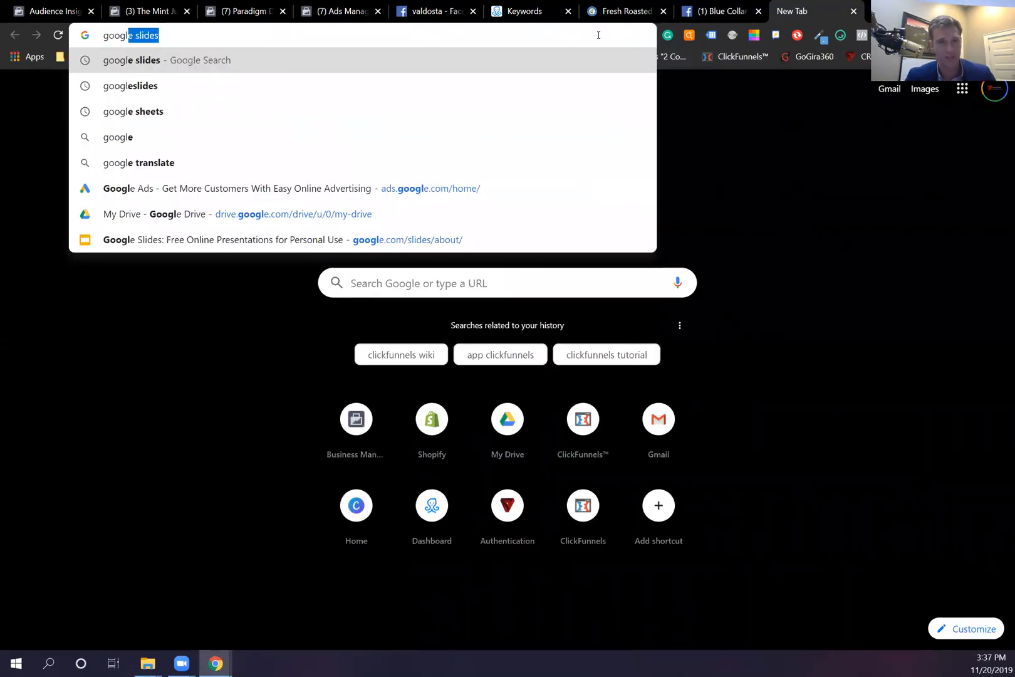
{"action": "key", "text": "Return"}
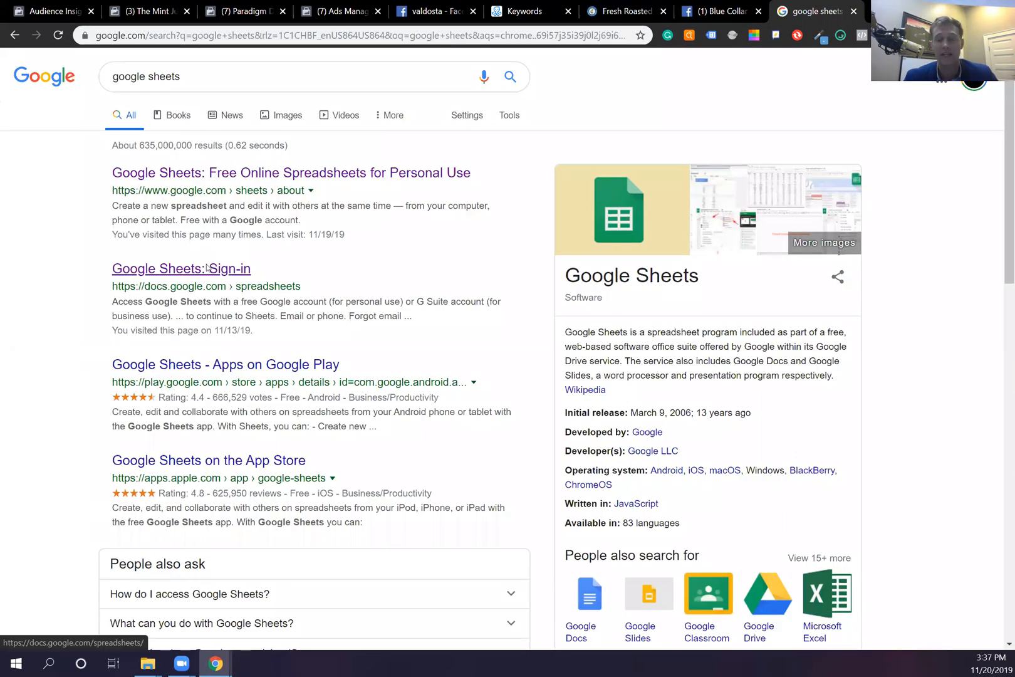
{"action": "left_click", "coordinate": [218, 268]}
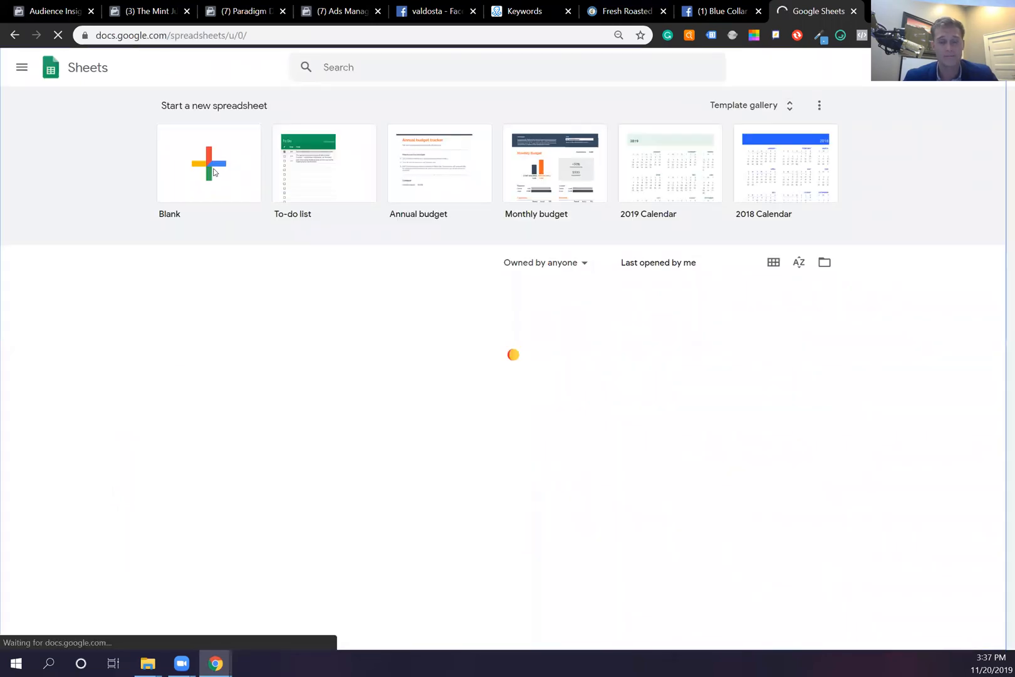
{"action": "left_click", "coordinate": [214, 171]}
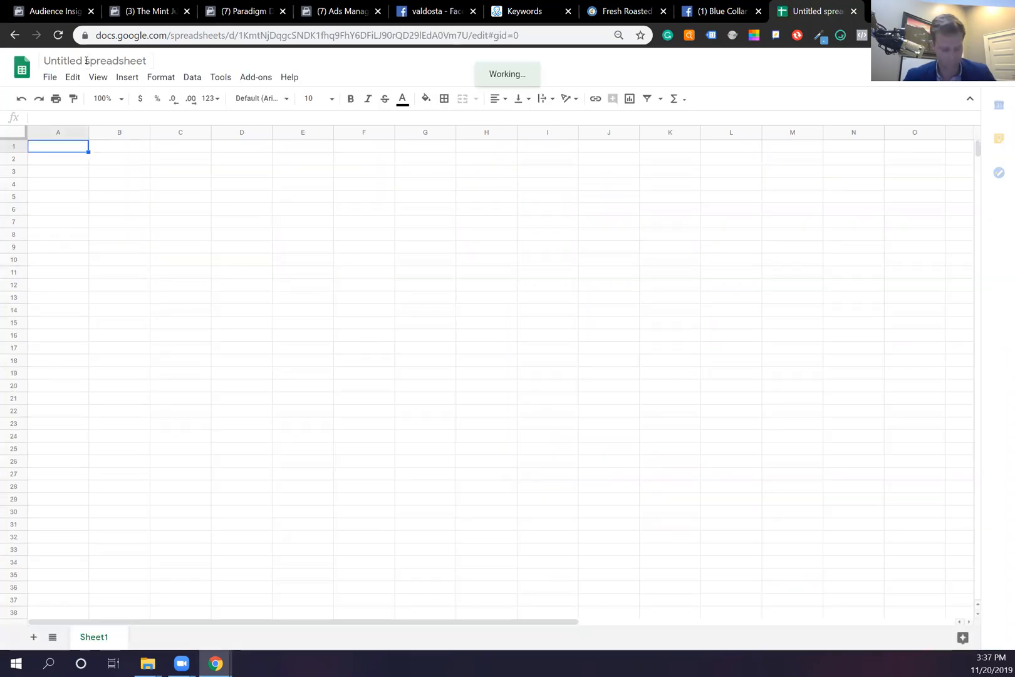
- Name the new spreadsheet BCJ's Coffee
{"action": "left_click", "coordinate": [87, 61]}
{"action": "type", "text": "B"}
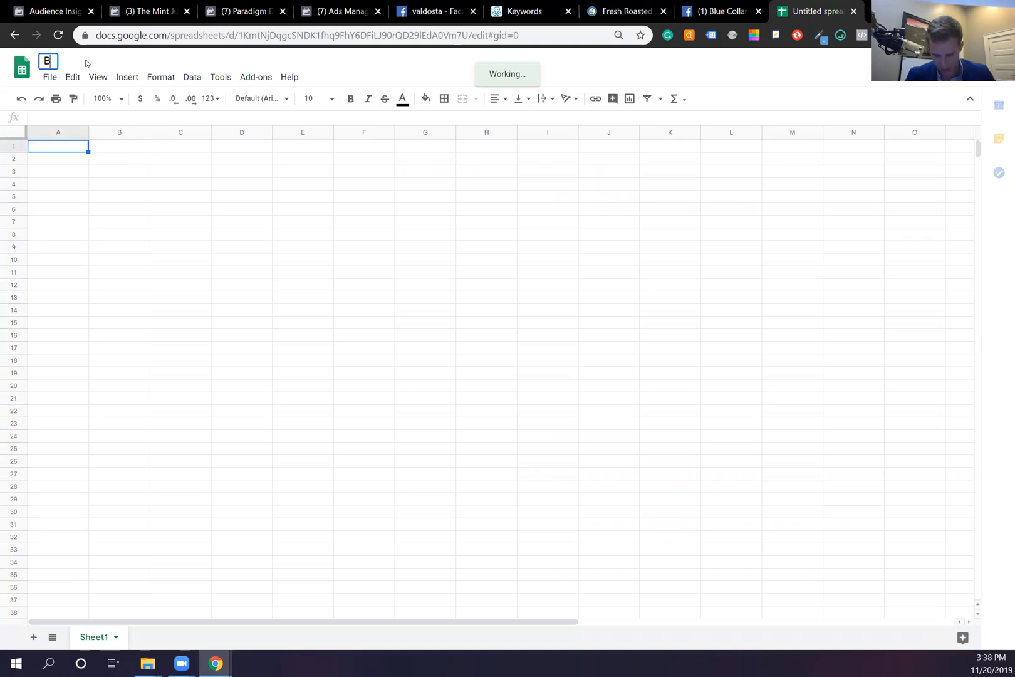
{"action": "type", "text": "CJ's"}
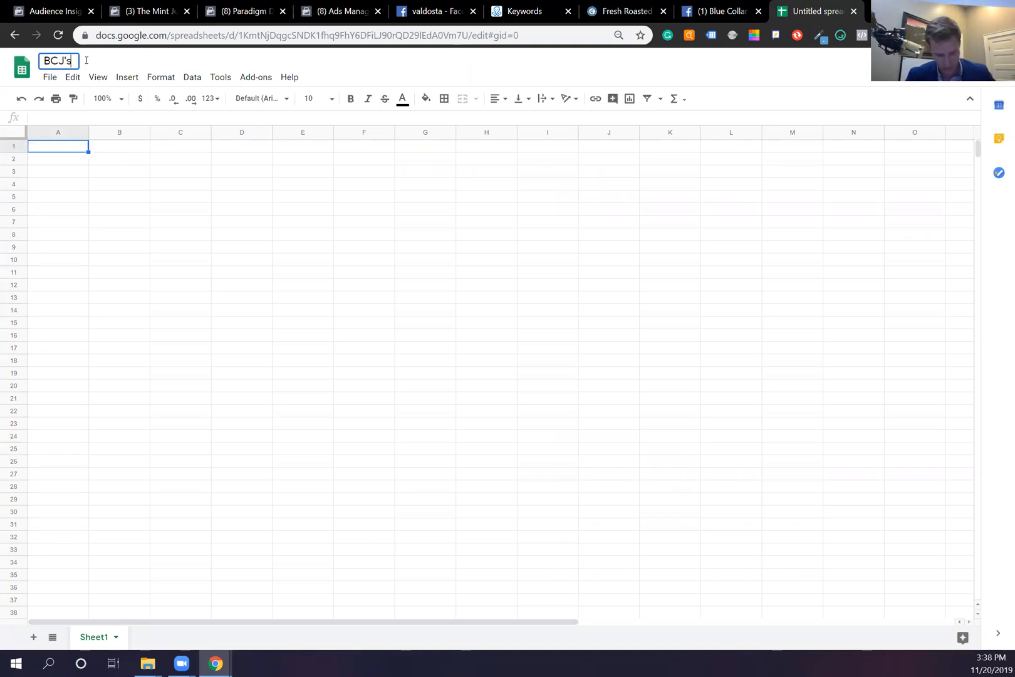
{"action": "type", "text": " Caffee"}
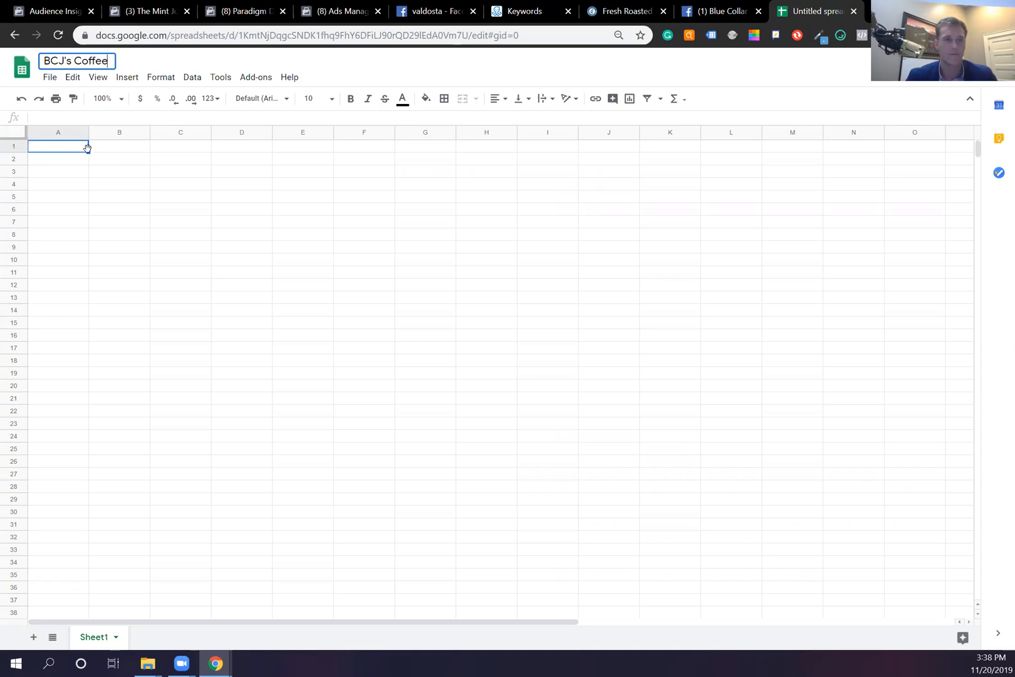
{"action": "key", "text": "Return"}
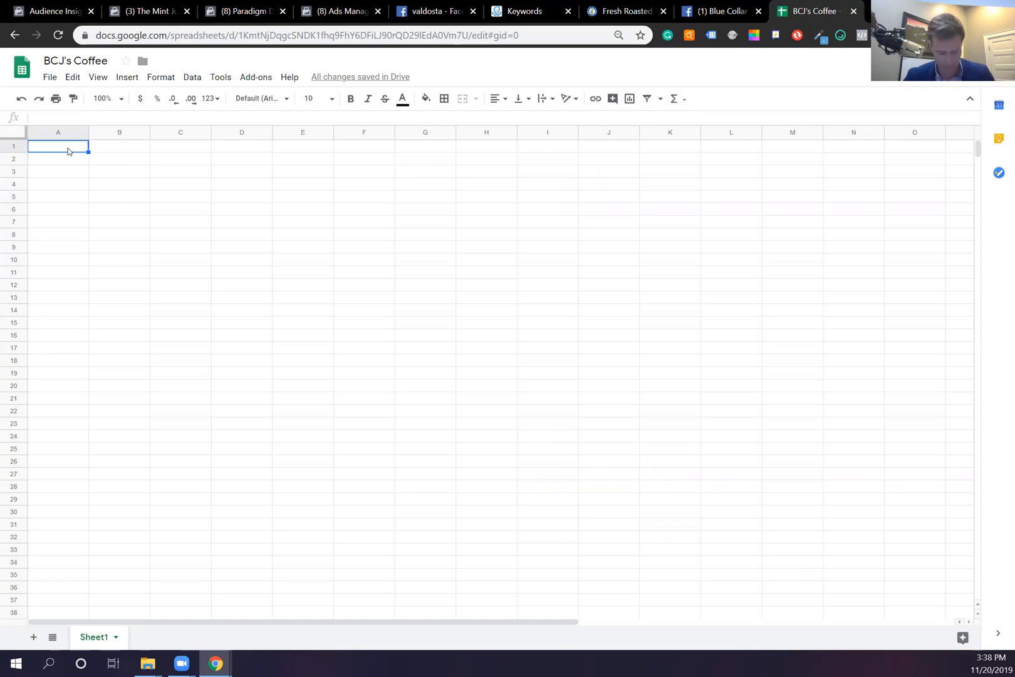
- Enter the column headers ID, First Name, Last Name and Email in cells A1 to D1
{"action": "type", "text": "ID"}
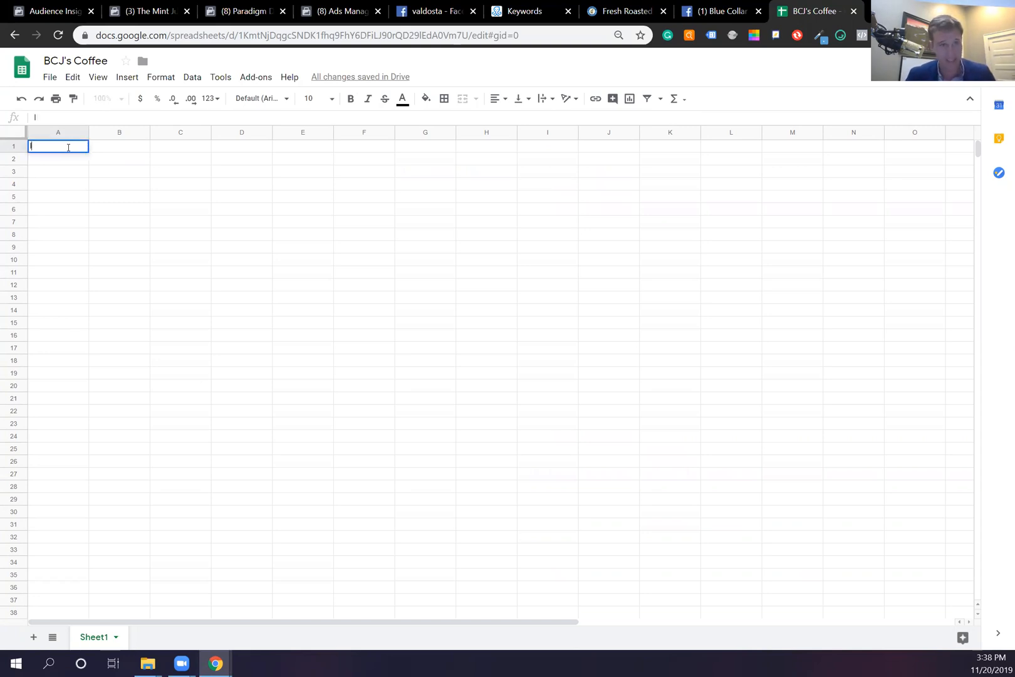
{"action": "left_click", "coordinate": [107, 151]}
{"action": "type", "text": "First Name"}
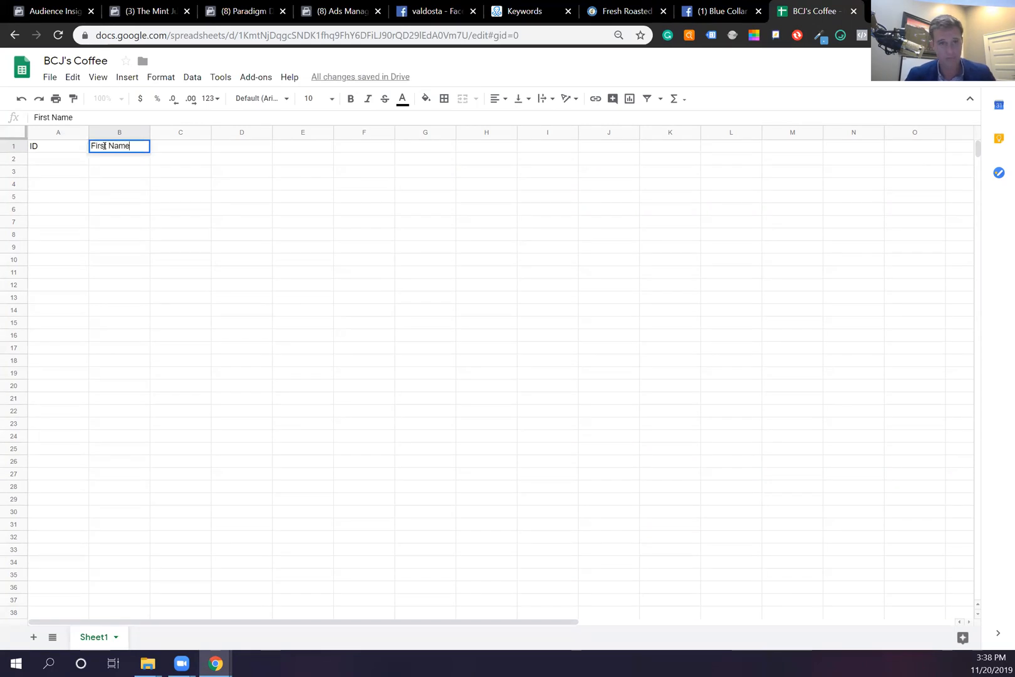
{"action": "left_click", "coordinate": [165, 147]}
{"action": "type", "text": "Last Name"}
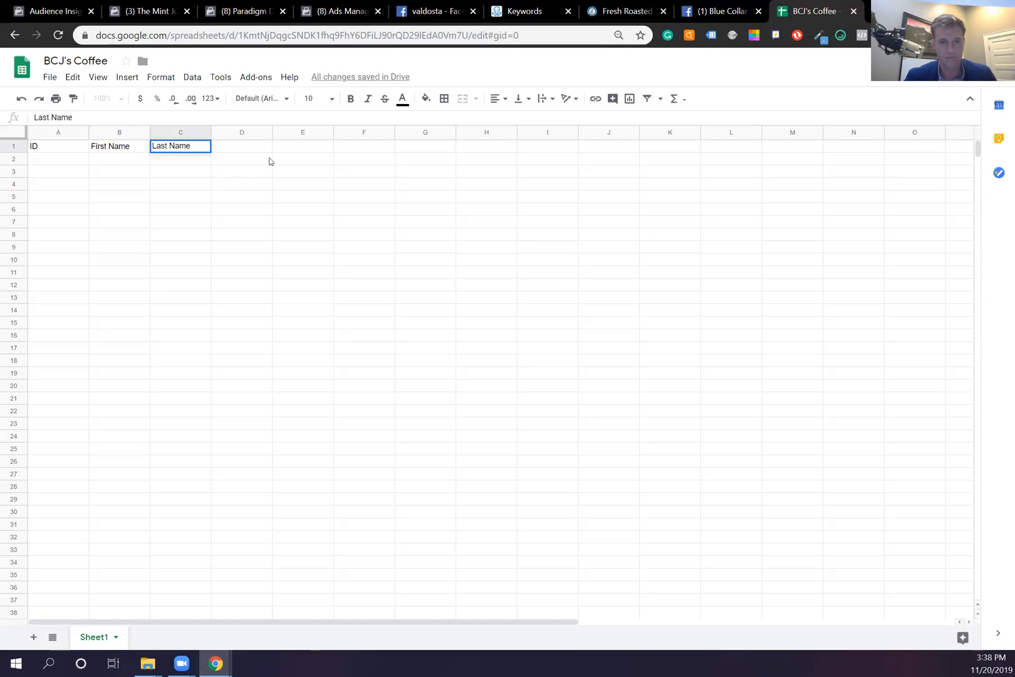
{"action": "left_click", "coordinate": [249, 146]}
{"action": "type", "text": "Email"}
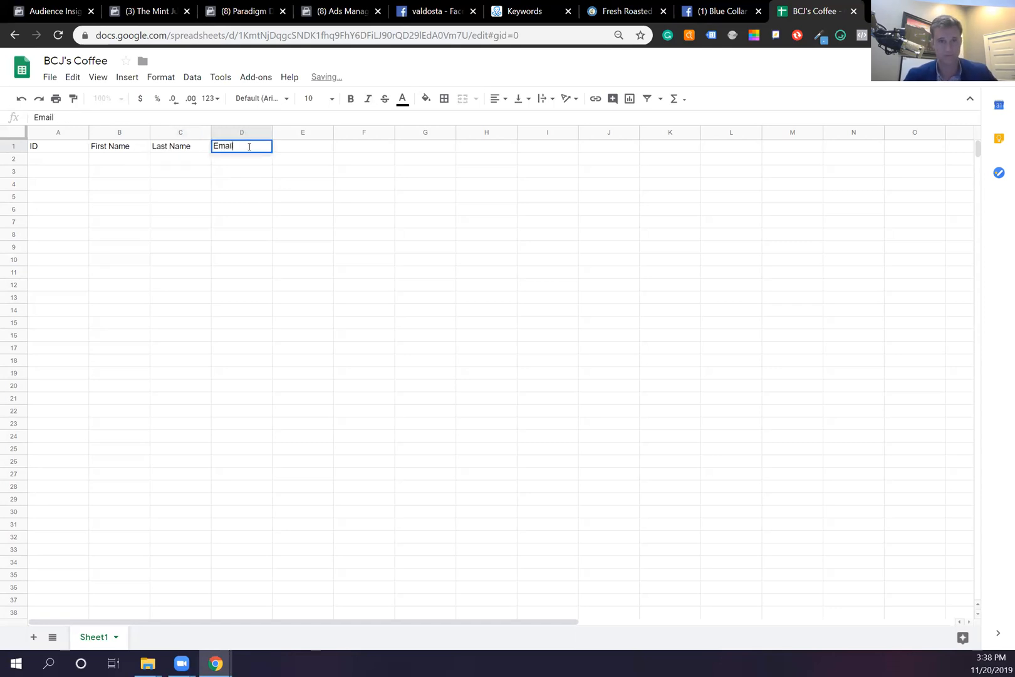
{"action": "left_click", "coordinate": [313, 173]}
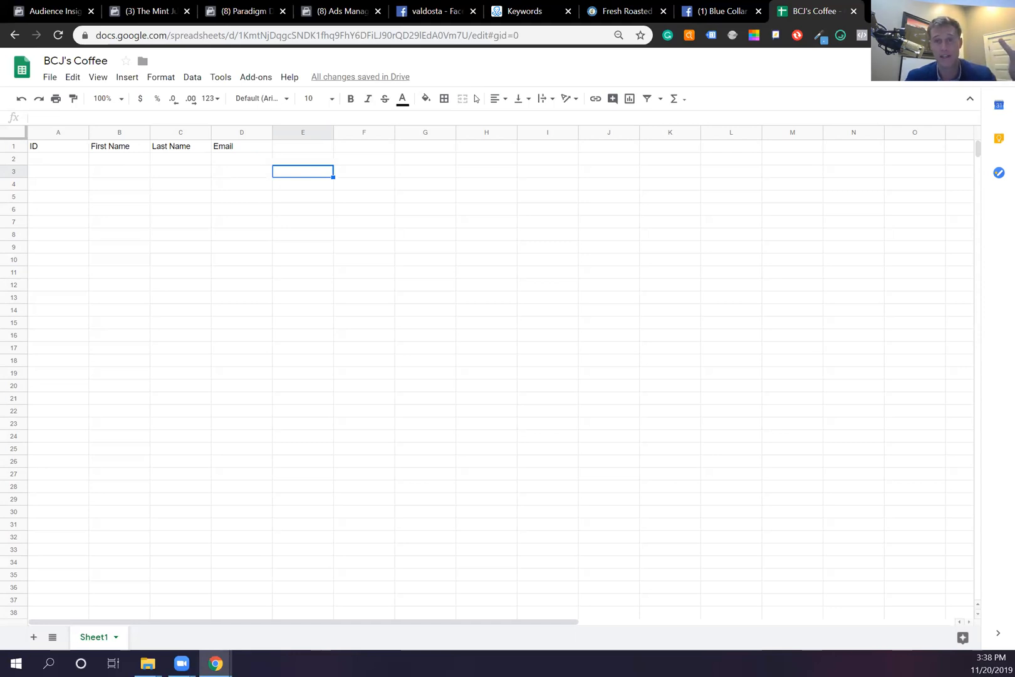
- Open Zapier in a new browser tab and start making a new zap
{"action": "left_click", "coordinate": [859, 18]}
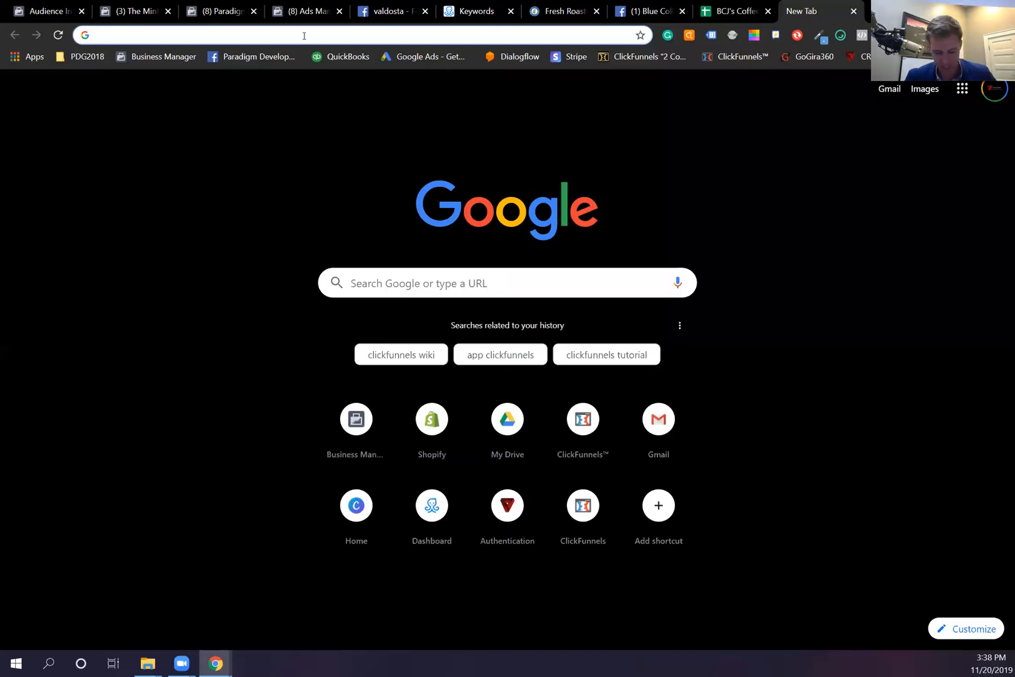
{"action": "type", "text": "zapier"}
{"action": "key", "text": "Return"}
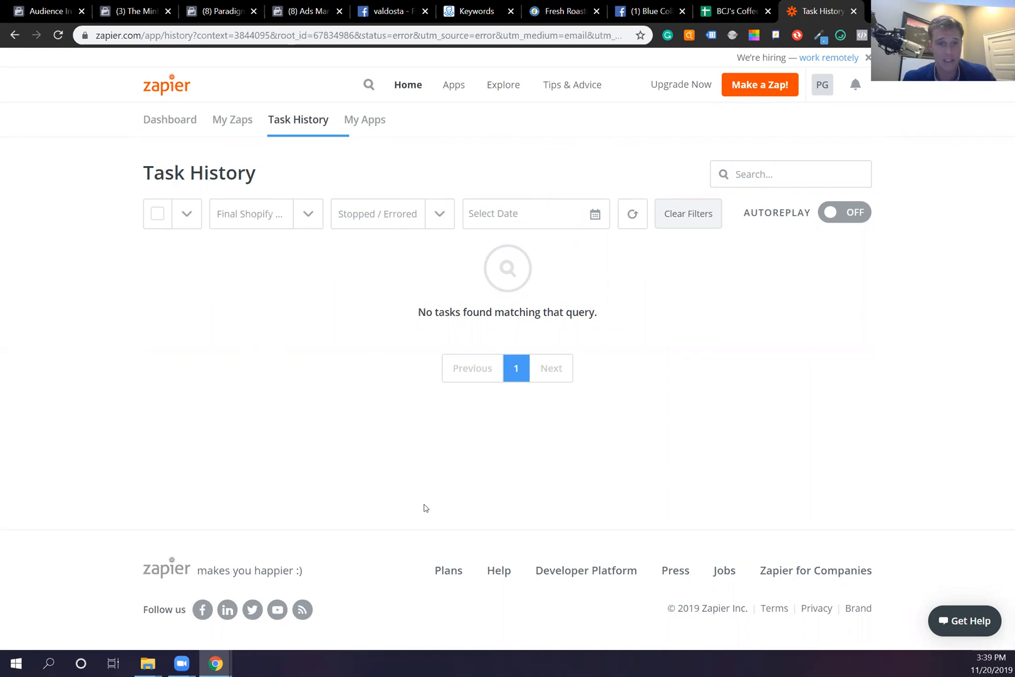
{"action": "left_click", "coordinate": [758, 87]}
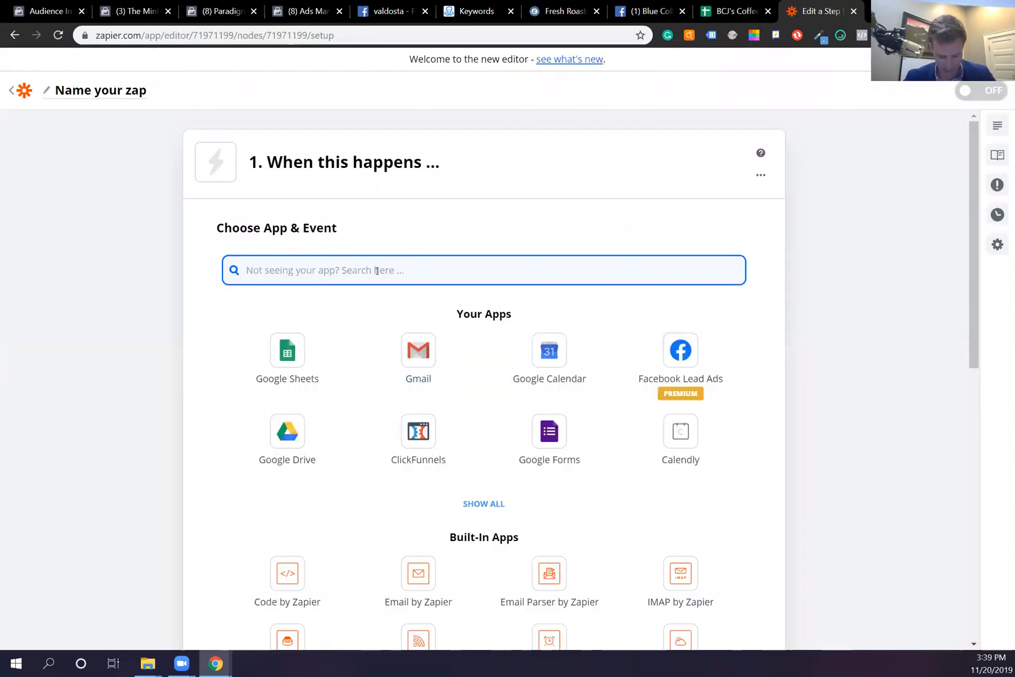
- Set the zap's trigger to ManyChat with the New or Updated Custom Field event and continue to the account choice
{"action": "type", "text": "many"}
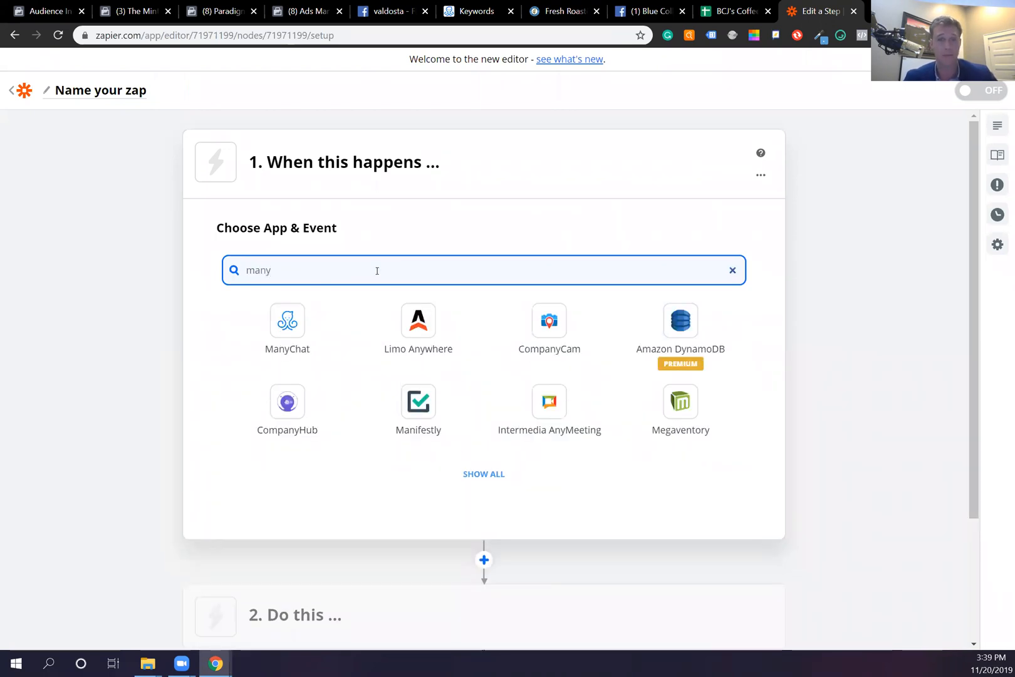
{"action": "left_click", "coordinate": [289, 344]}
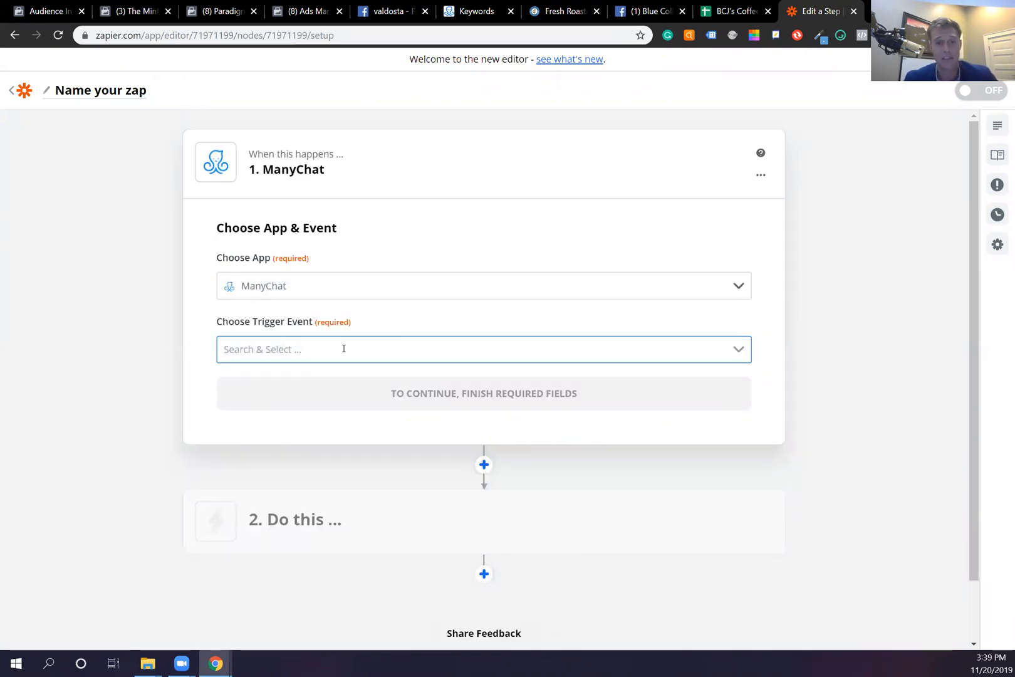
{"action": "left_click", "coordinate": [344, 348]}
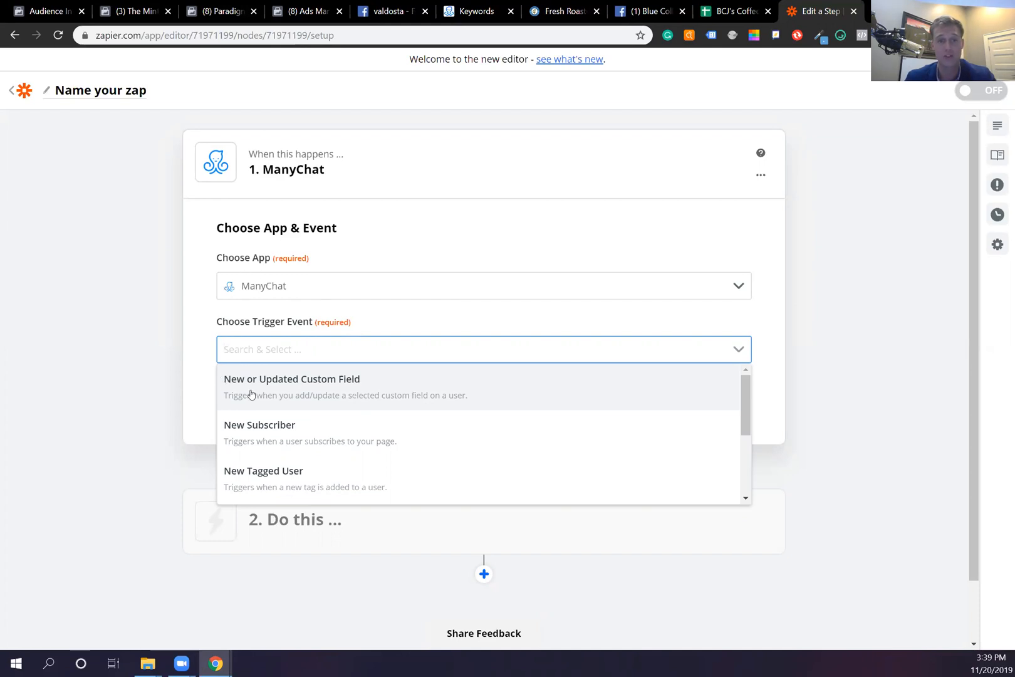
{"action": "left_click", "coordinate": [309, 393]}
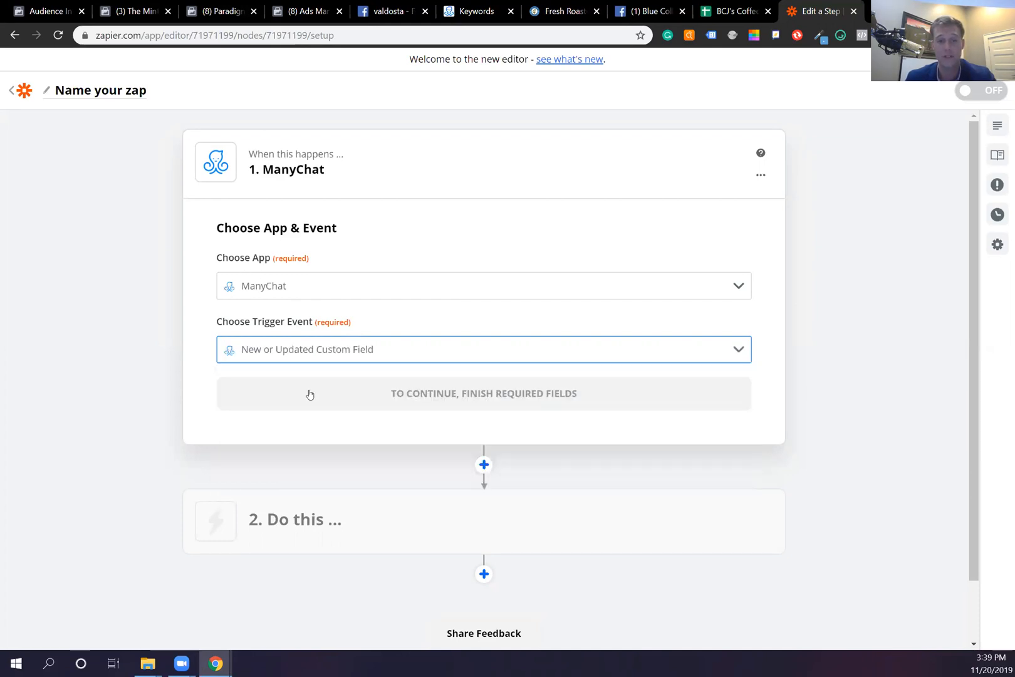
{"action": "left_click", "coordinate": [346, 400]}
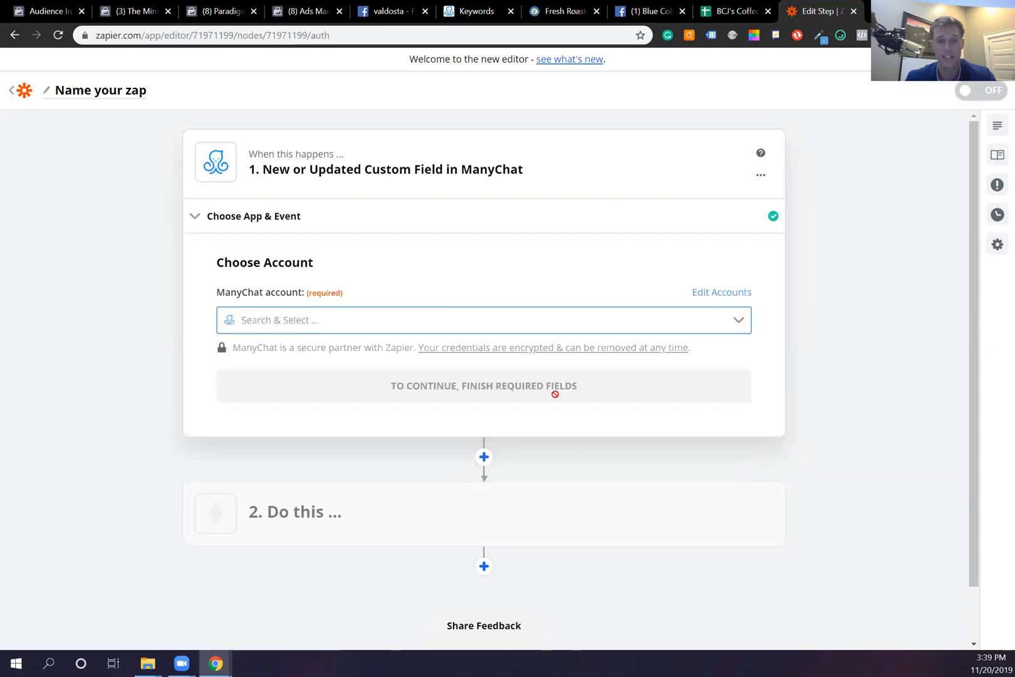
- Add a new ManyChat account to the trigger by connecting BCJ's Coffee, and continue with it
{"action": "left_click", "coordinate": [450, 321]}
{"action": "scroll", "coordinate": [463, 414], "scroll_direction": "down", "scroll_amount": 5}
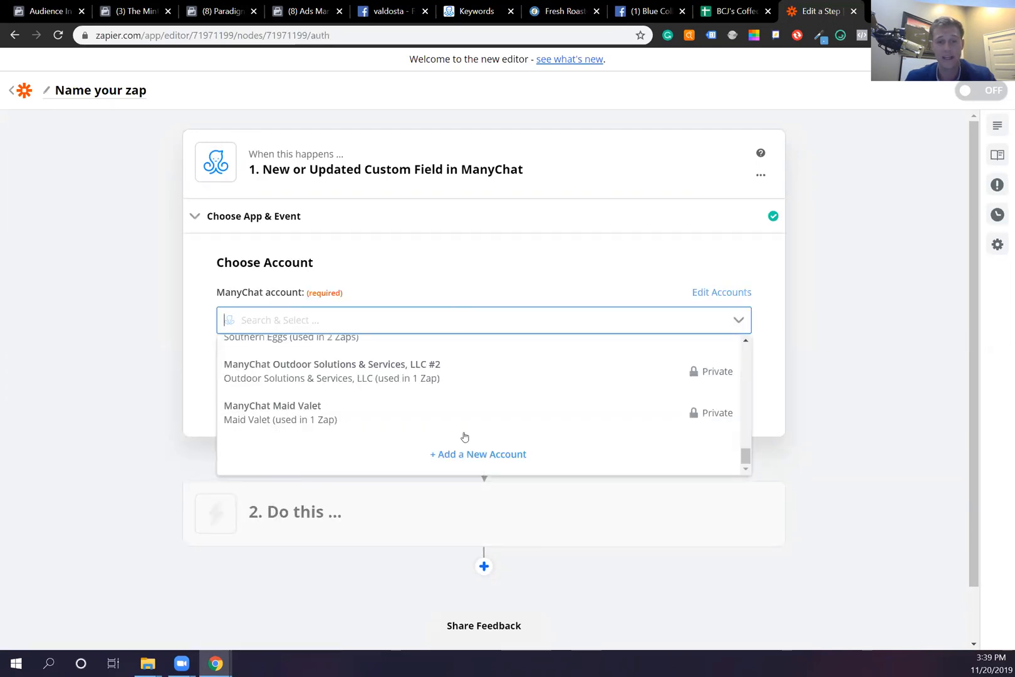
{"action": "left_click", "coordinate": [478, 394]}
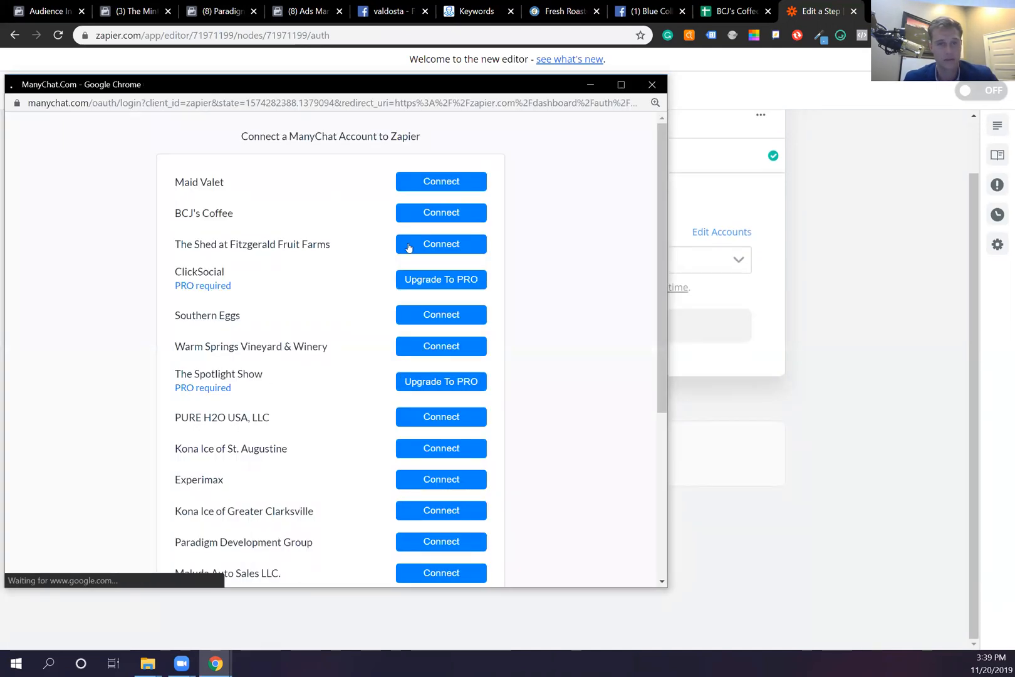
{"action": "left_click", "coordinate": [437, 214]}
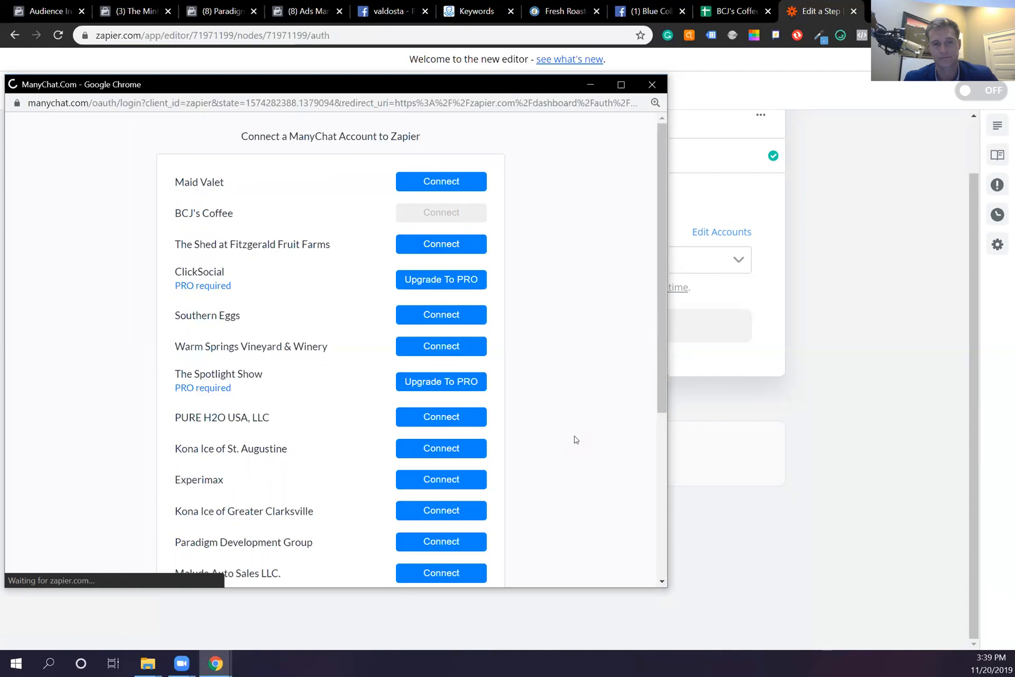
{"action": "left_click", "coordinate": [589, 87]}
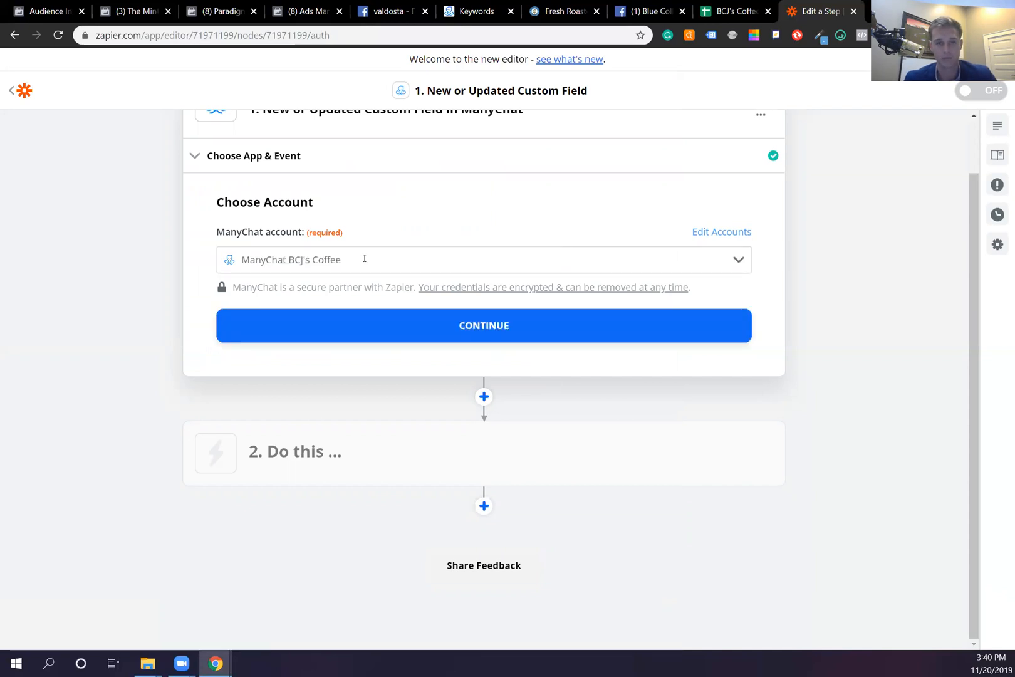
{"action": "left_click", "coordinate": [470, 332]}
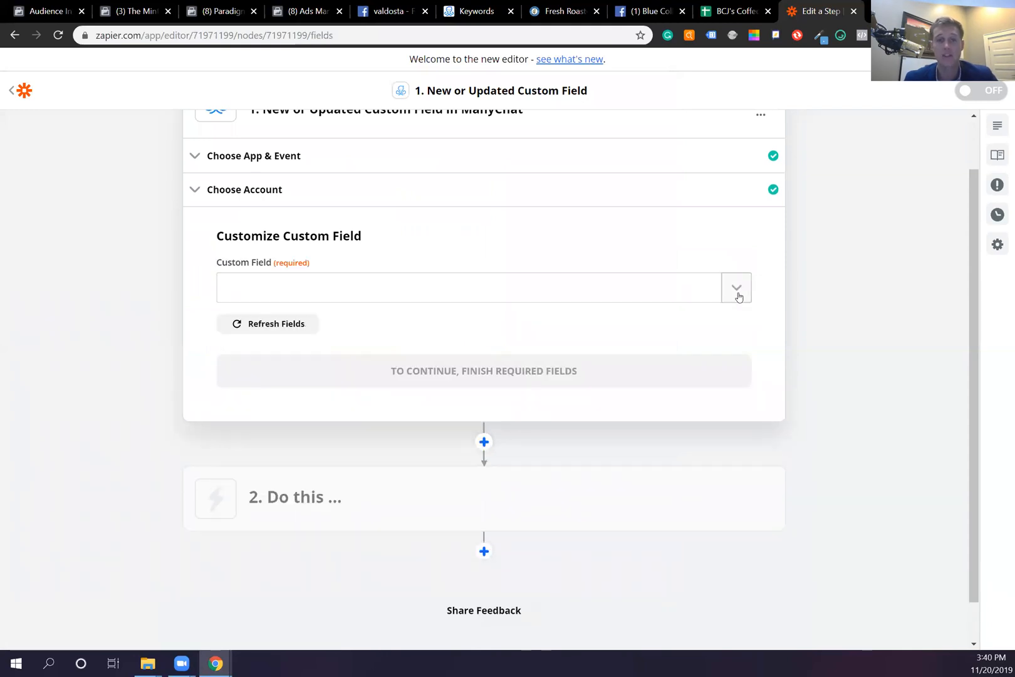
- Choose emailGiveaway as the trigger's custom field and test the ManyChat connection
{"action": "left_click", "coordinate": [738, 295]}
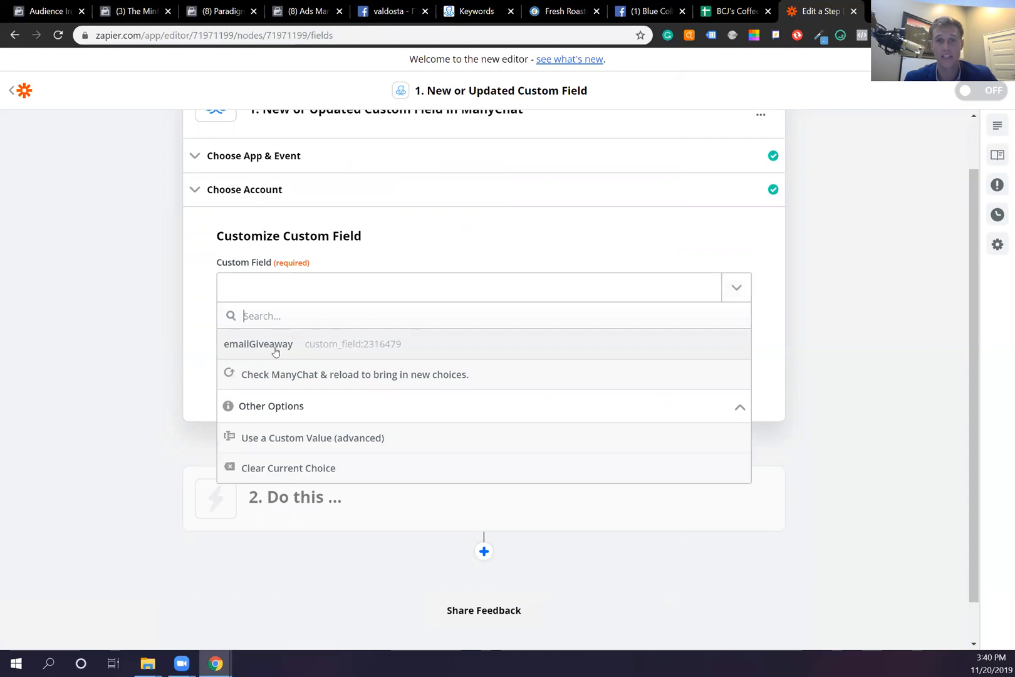
{"action": "left_click", "coordinate": [275, 347]}
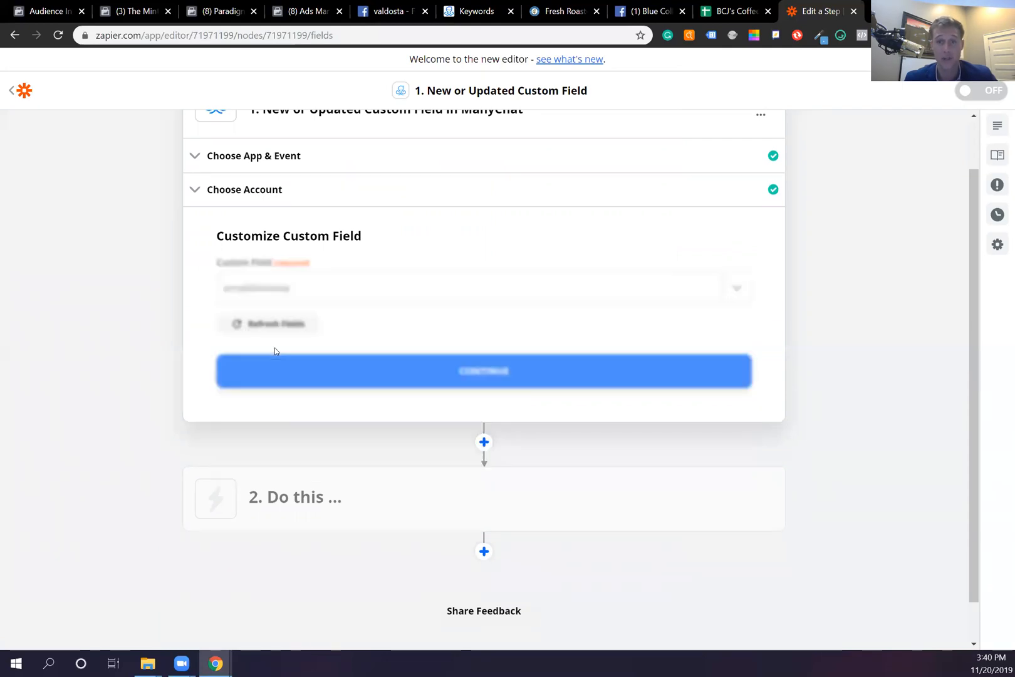
{"action": "left_click", "coordinate": [462, 385]}
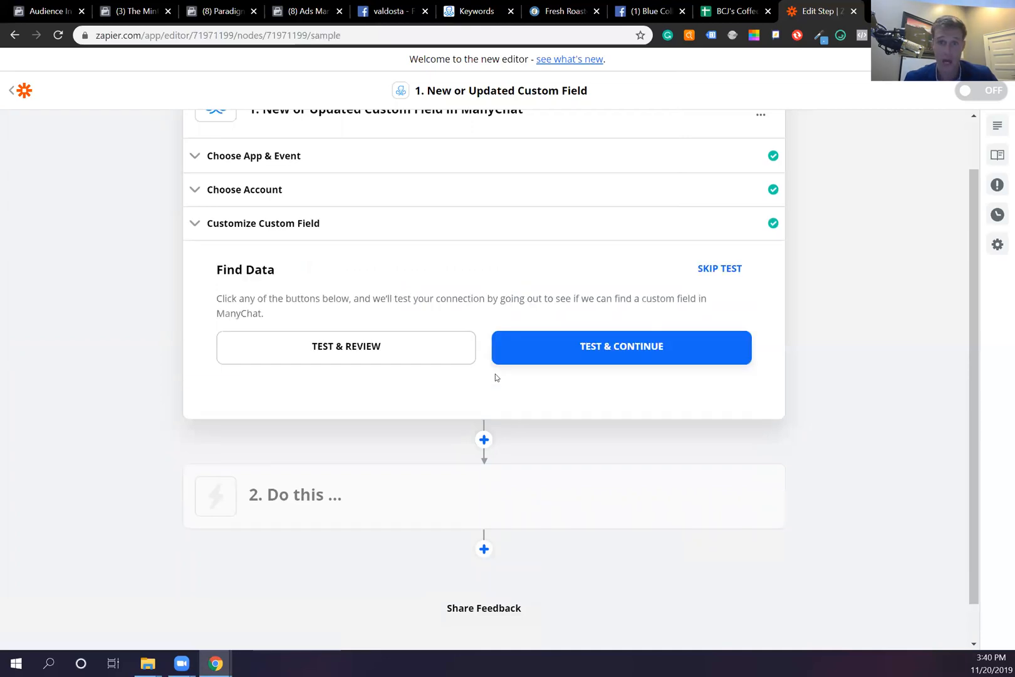
{"action": "left_click", "coordinate": [589, 352]}
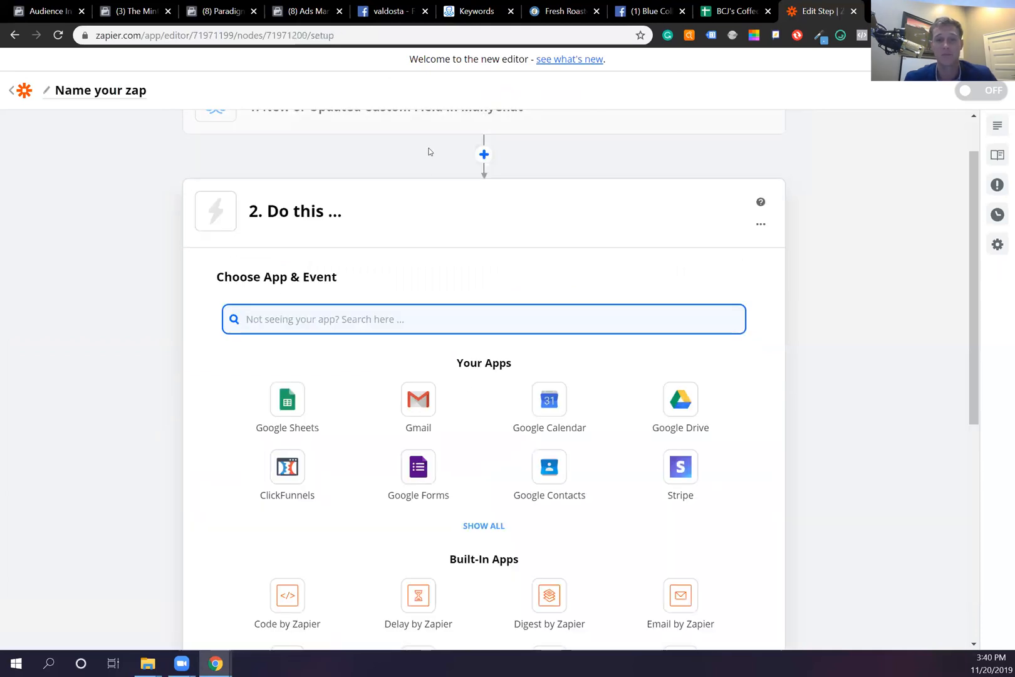
- Reopen the trigger's Find Data section, review the fields of the Custom Field A sample and finish editing
{"action": "scroll", "coordinate": [469, 267], "scroll_direction": "up", "scroll_amount": 1}
{"action": "left_click", "coordinate": [483, 170]}
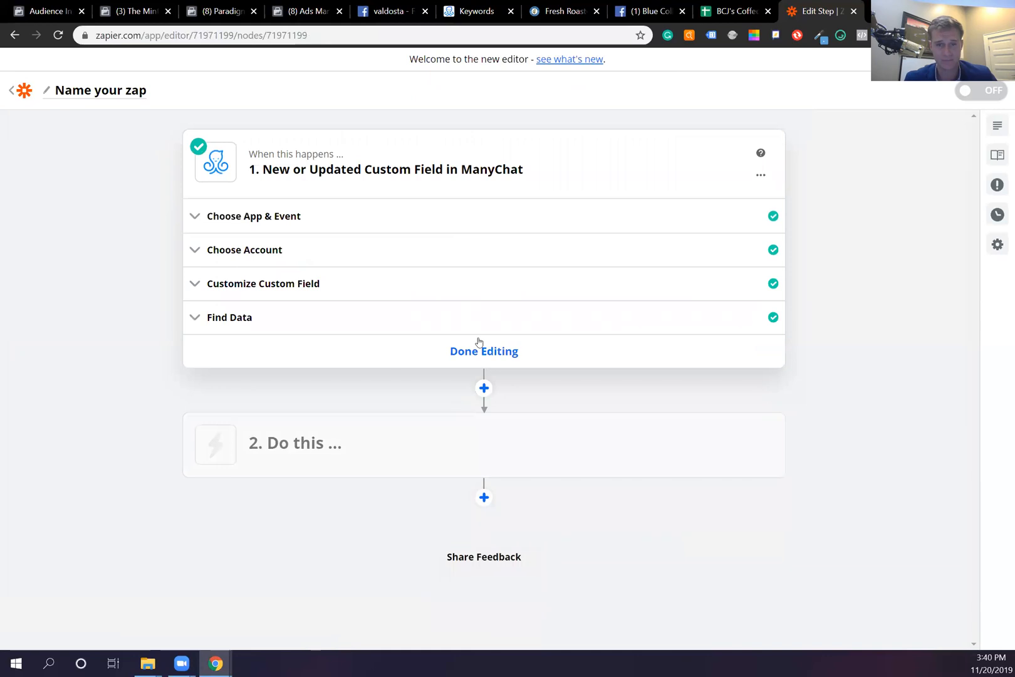
{"action": "left_click", "coordinate": [376, 326]}
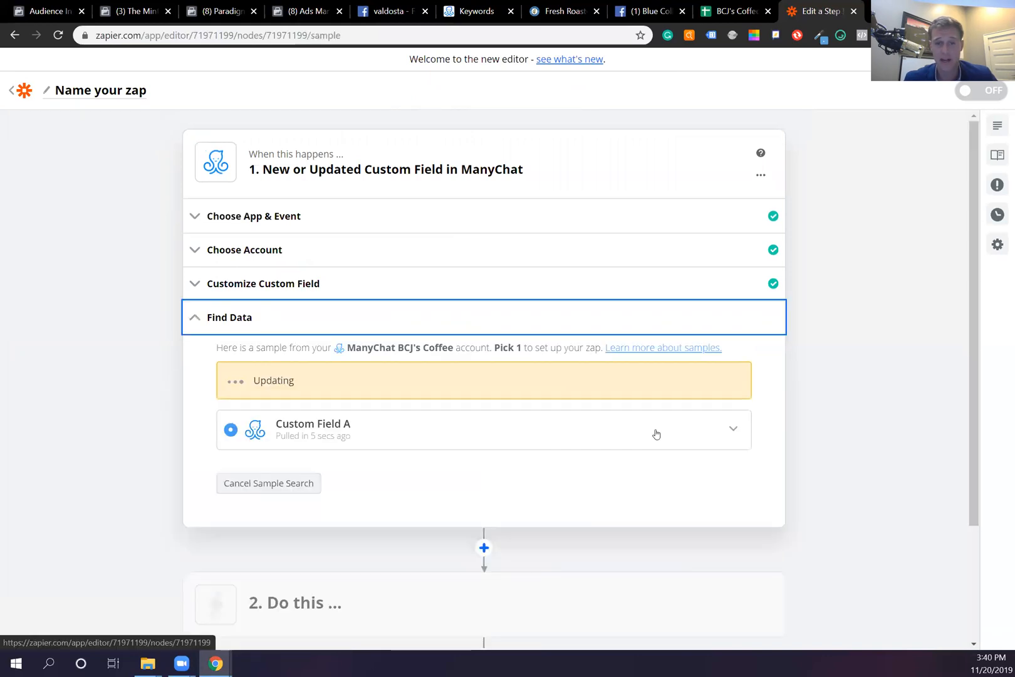
{"action": "left_click", "coordinate": [731, 384]}
{"action": "scroll", "coordinate": [436, 496], "scroll_direction": "down", "scroll_amount": 1}
{"action": "scroll", "coordinate": [369, 460], "scroll_direction": "down", "scroll_amount": 1}
{"action": "scroll", "coordinate": [413, 498], "scroll_direction": "down", "scroll_amount": 1}
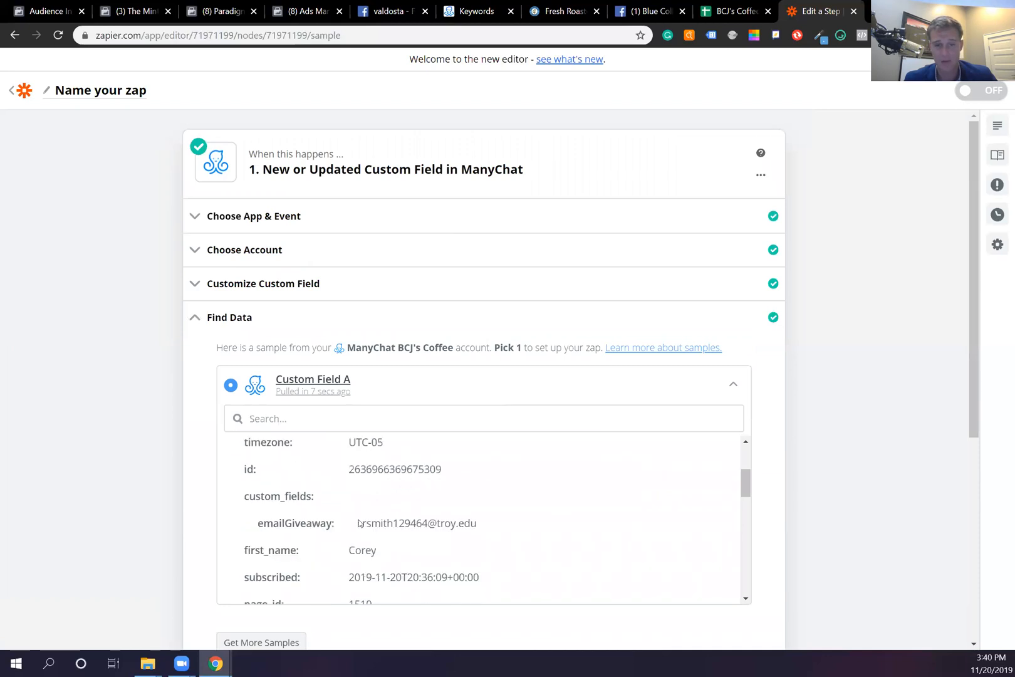
{"action": "scroll", "coordinate": [375, 556], "scroll_direction": "down", "scroll_amount": 1}
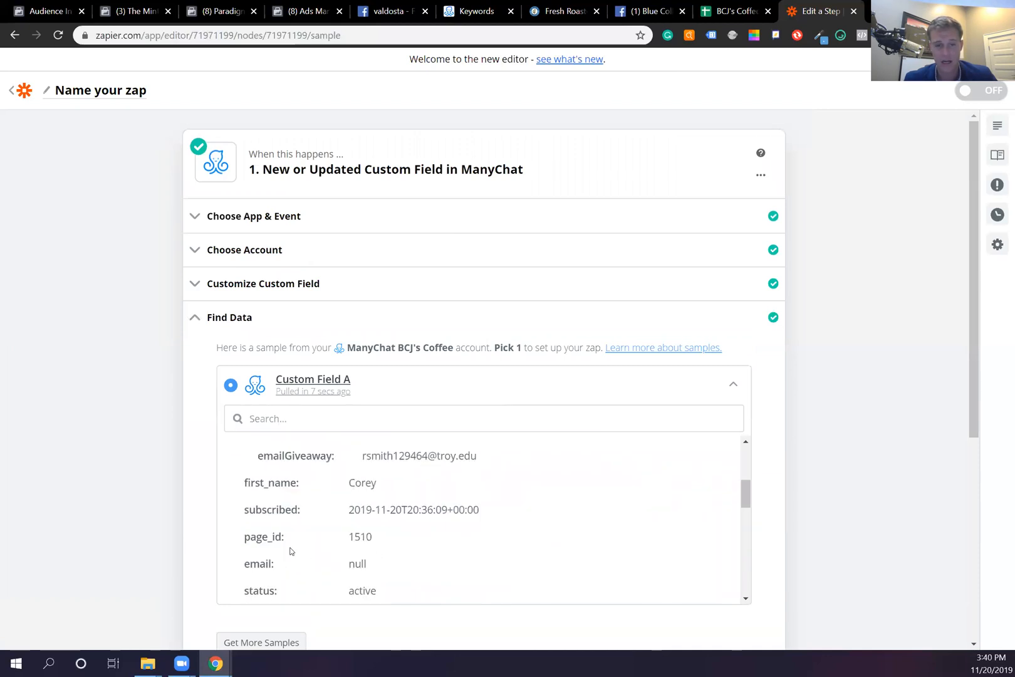
{"action": "scroll", "coordinate": [404, 533], "scroll_direction": "down", "scroll_amount": 5}
{"action": "scroll", "coordinate": [572, 536], "scroll_direction": "down", "scroll_amount": 5}
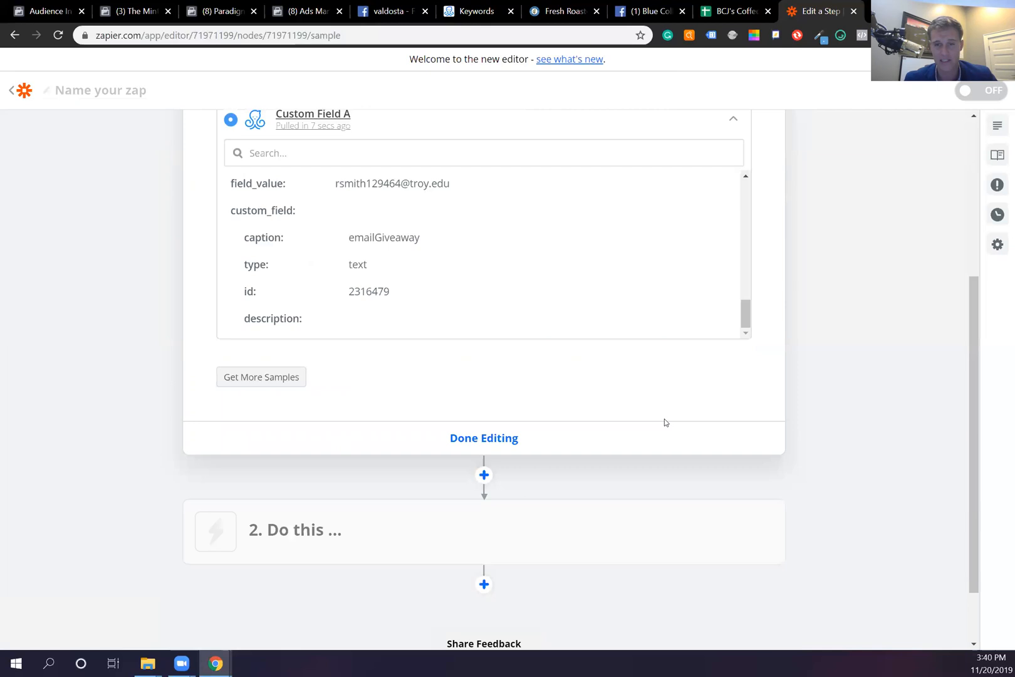
{"action": "scroll", "coordinate": [567, 404], "scroll_direction": "up", "scroll_amount": 3}
{"action": "scroll", "coordinate": [467, 589], "scroll_direction": "down", "scroll_amount": 1}
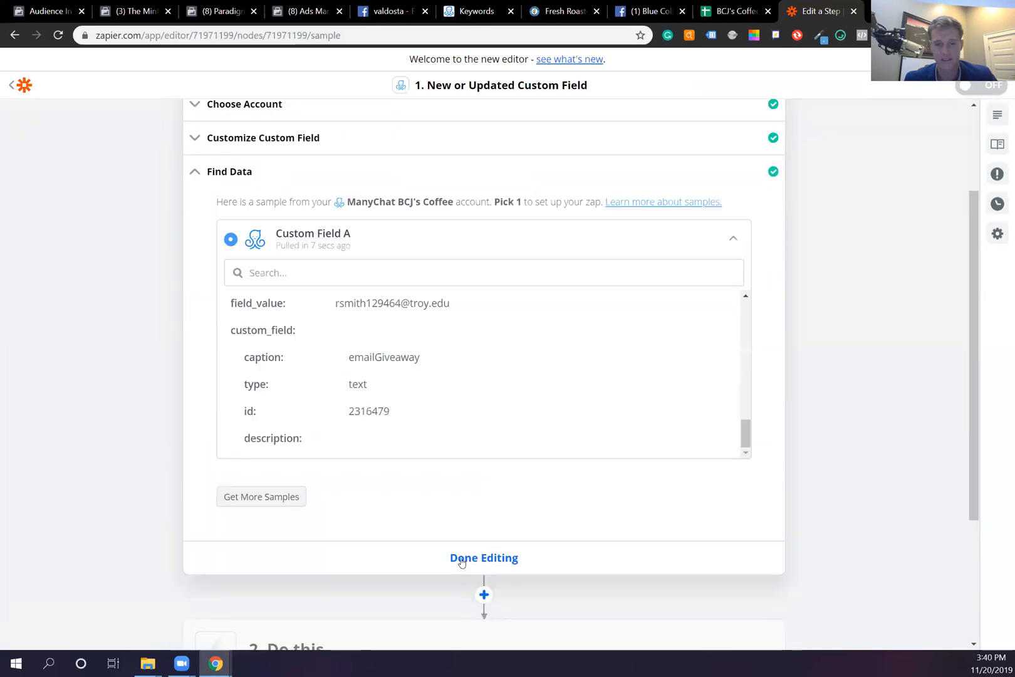
{"action": "left_click", "coordinate": [462, 557]}
- Set the zap's second step to Google Sheets with the Create Spreadsheet Row event and continue
{"action": "left_click", "coordinate": [357, 259]}
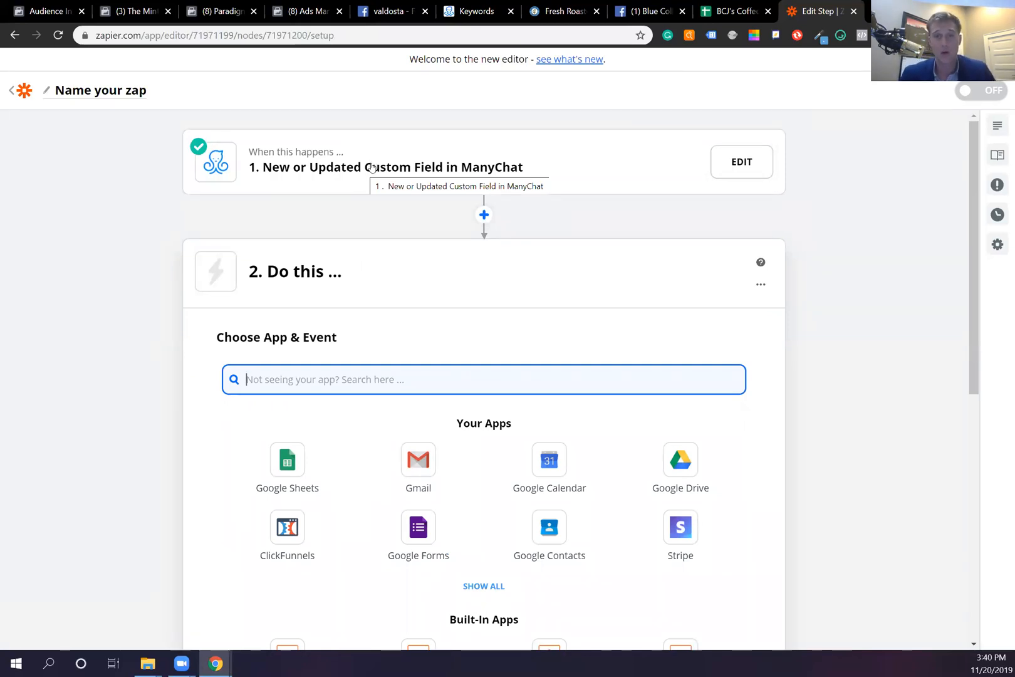
{"action": "left_click", "coordinate": [306, 467]}
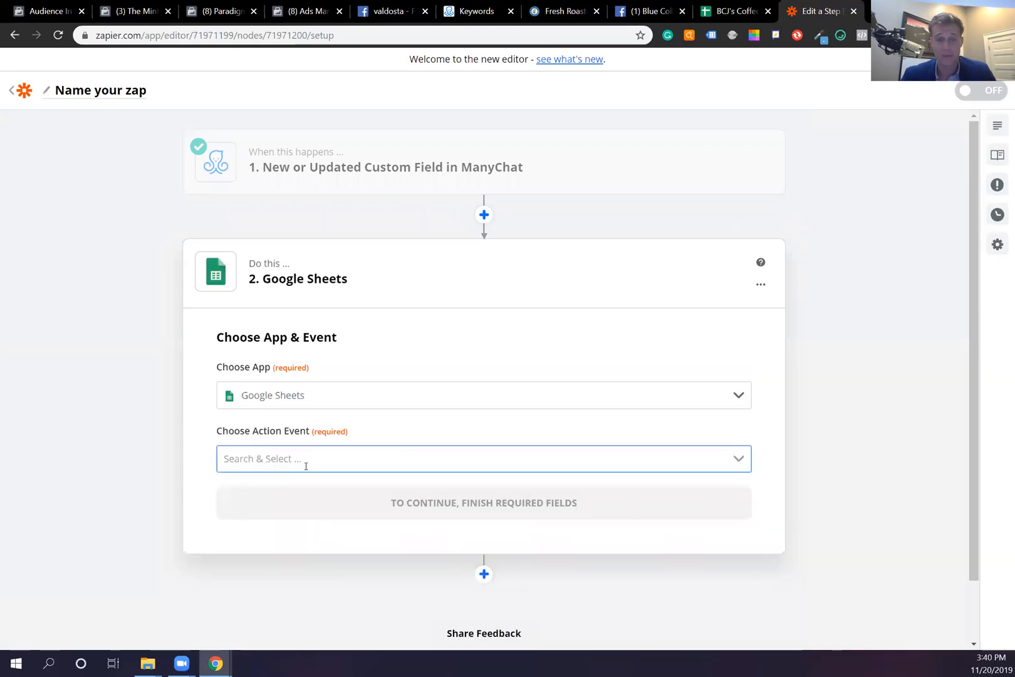
{"action": "left_click", "coordinate": [345, 459]}
{"action": "scroll", "coordinate": [448, 539], "scroll_direction": "down", "scroll_amount": 1}
{"action": "scroll", "coordinate": [449, 539], "scroll_direction": "up", "scroll_amount": 1}
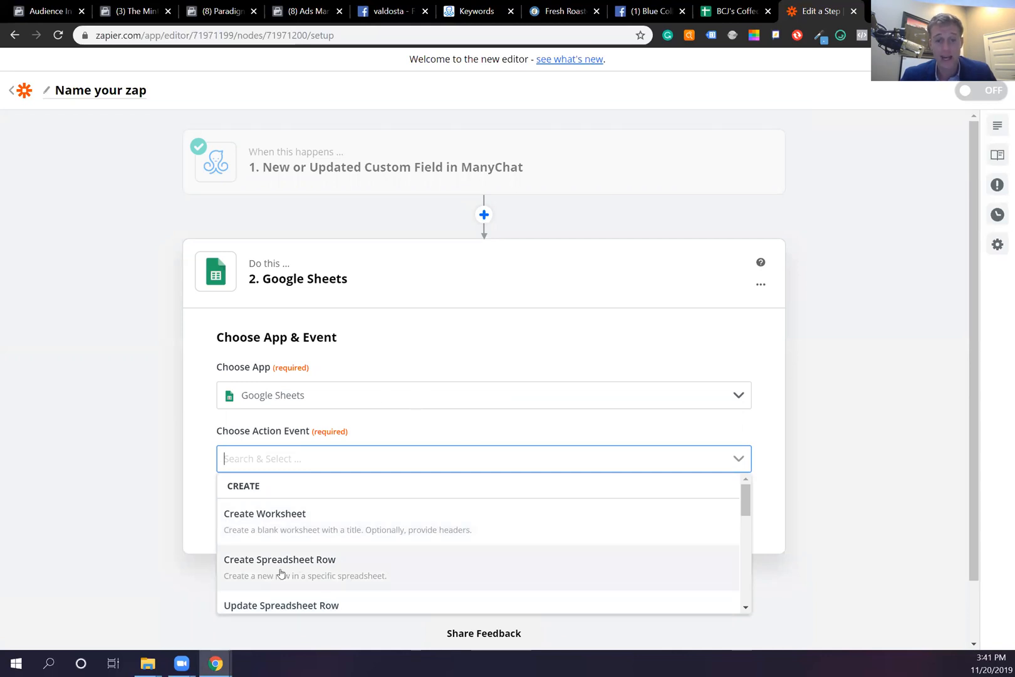
{"action": "left_click", "coordinate": [351, 572]}
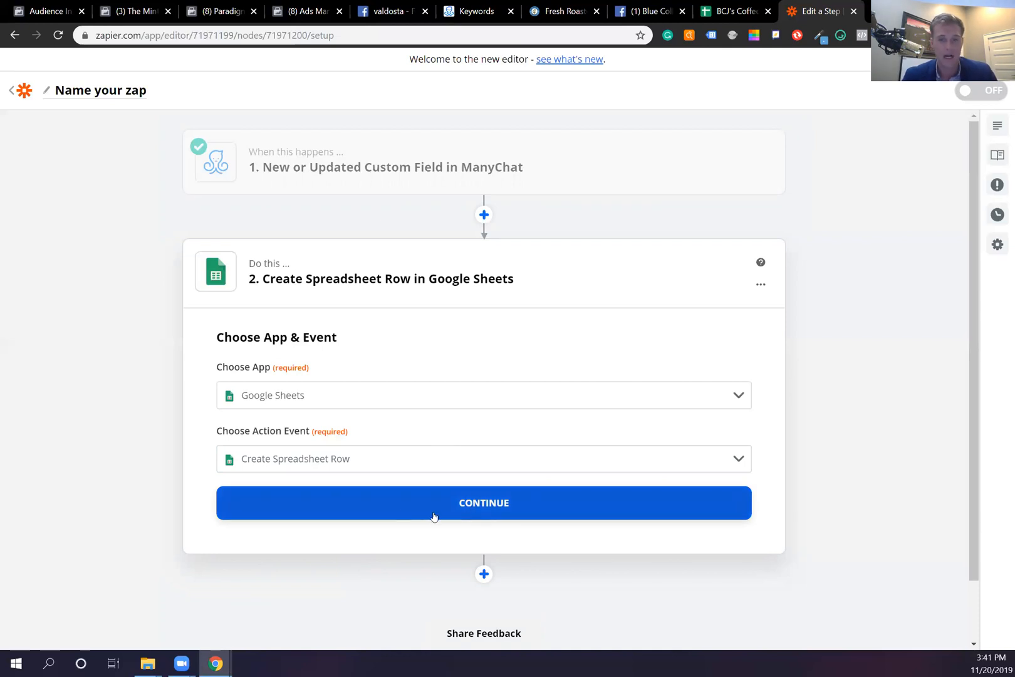
{"action": "left_click", "coordinate": [459, 507]}
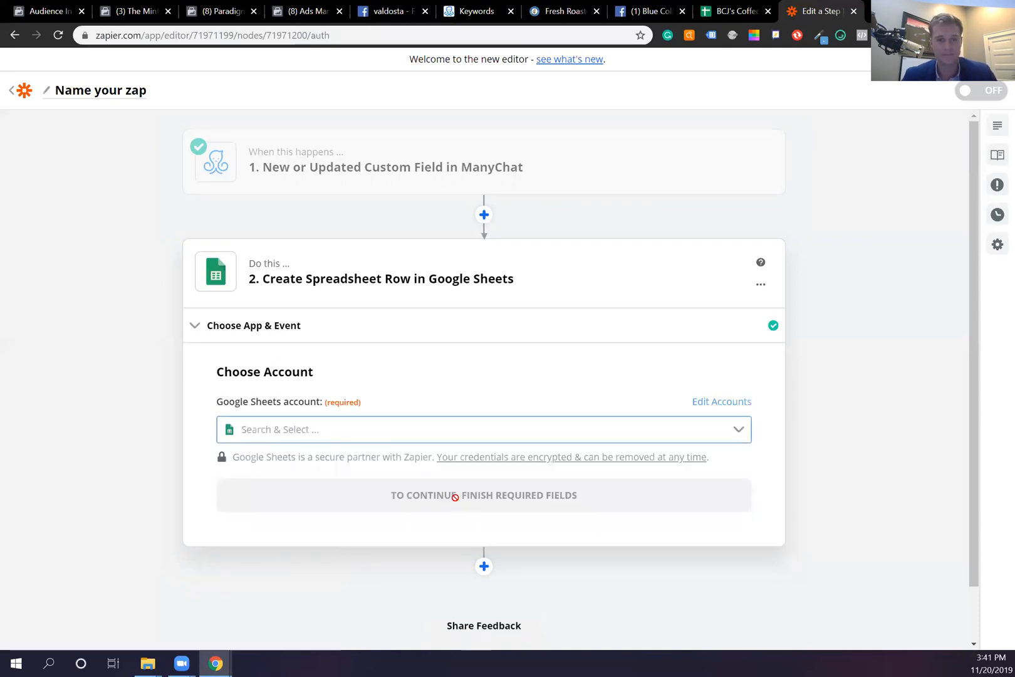
- Select the second connected Google Sheets account (#2) for the action and continue to the row settings
{"action": "left_click", "coordinate": [434, 428]}
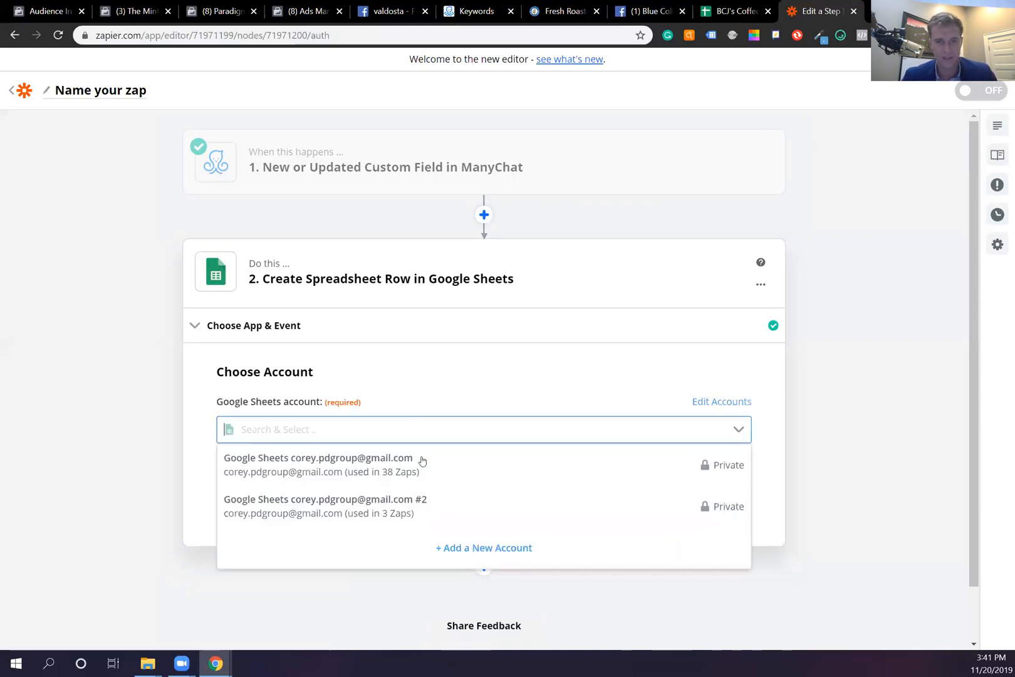
{"action": "left_click", "coordinate": [427, 510]}
{"action": "left_click", "coordinate": [658, 504]}
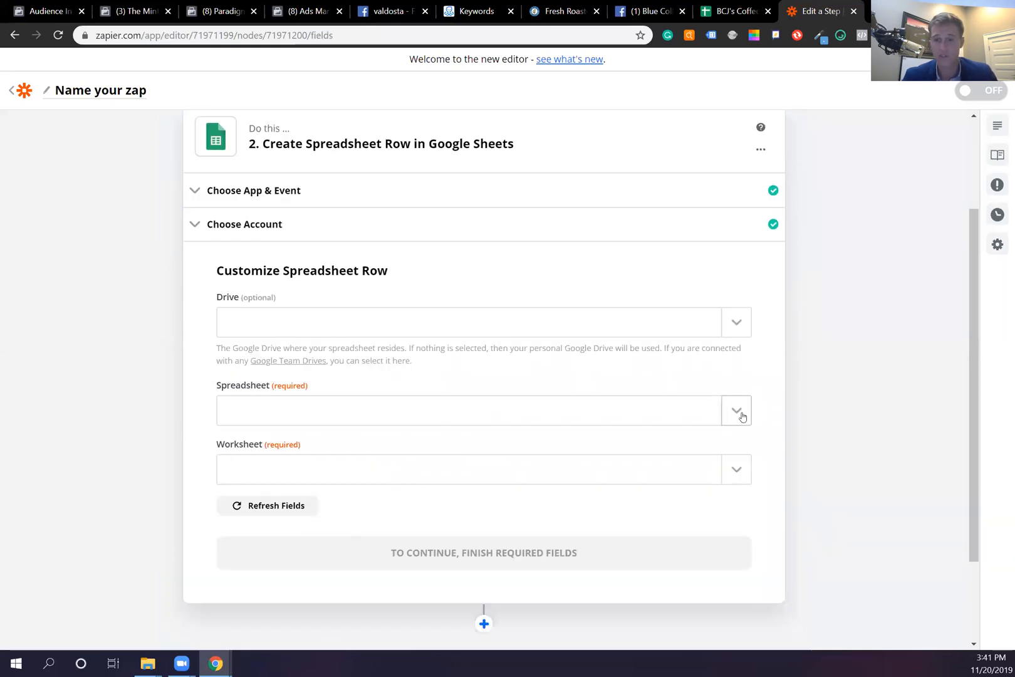
- Set the row's destination to the BCJ's Coffee spreadsheet and worksheet Sheet1, checking the sheet's name in Google Sheets
{"action": "left_click", "coordinate": [739, 413]}
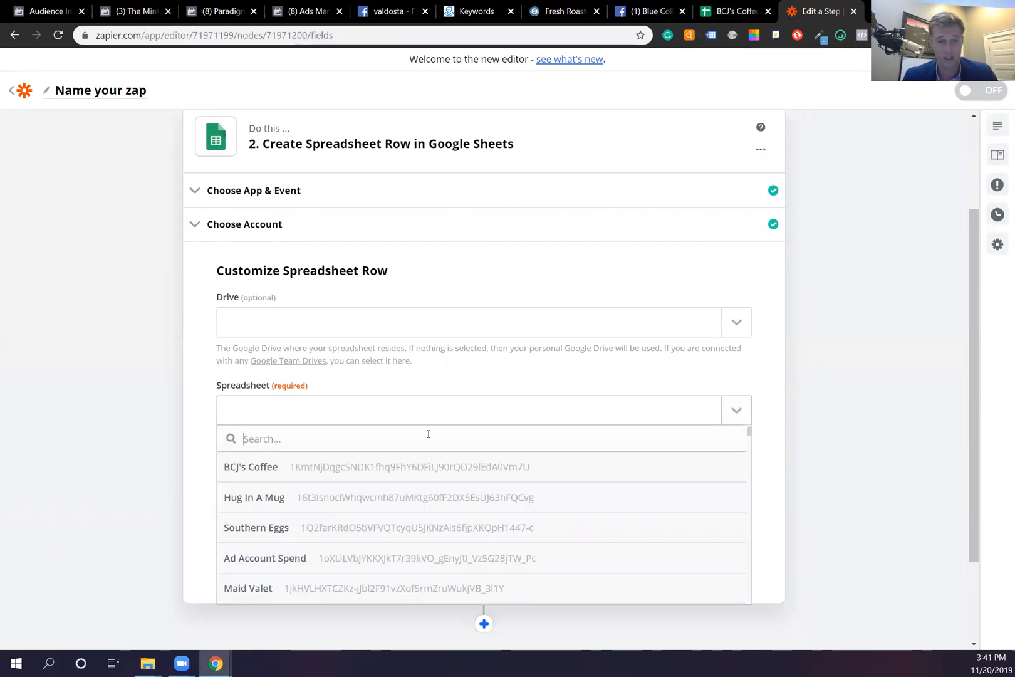
{"action": "left_click", "coordinate": [381, 466]}
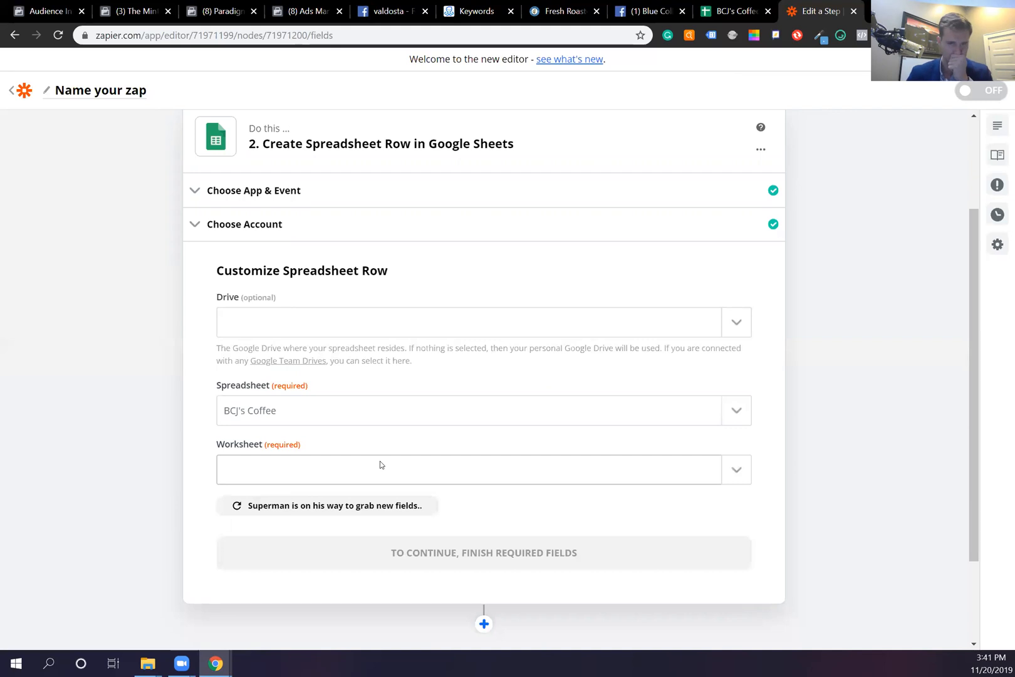
{"action": "left_click", "coordinate": [738, 472]}
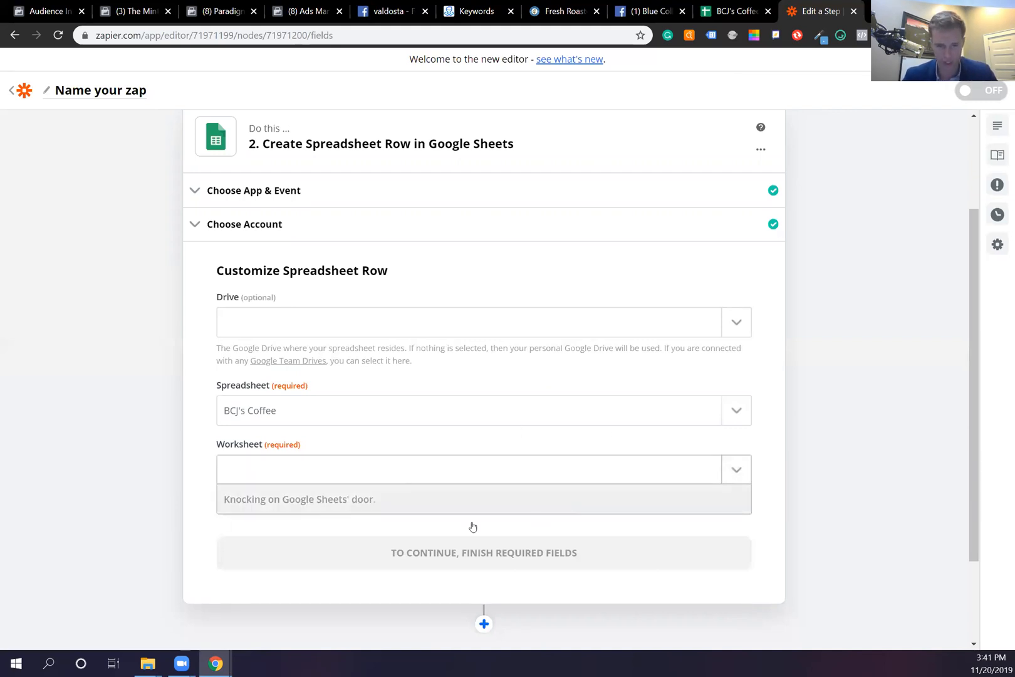
{"action": "left_click", "coordinate": [388, 527]}
{"action": "left_click", "coordinate": [727, 10]}
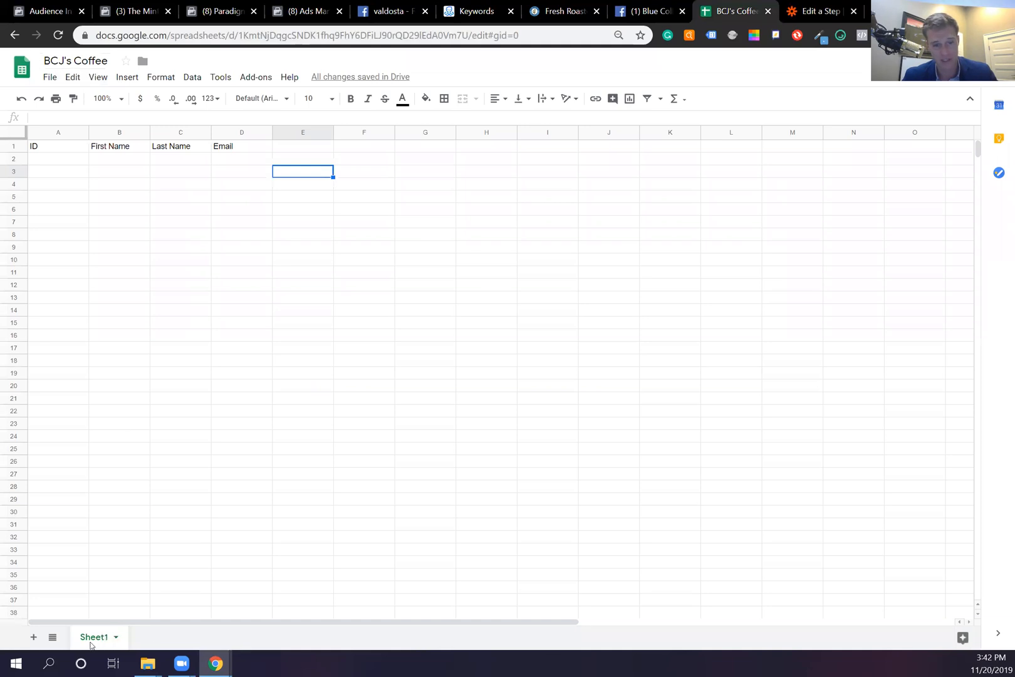
{"action": "left_click", "coordinate": [811, 12]}
{"action": "scroll", "coordinate": [345, 495], "scroll_direction": "down", "scroll_amount": 4}
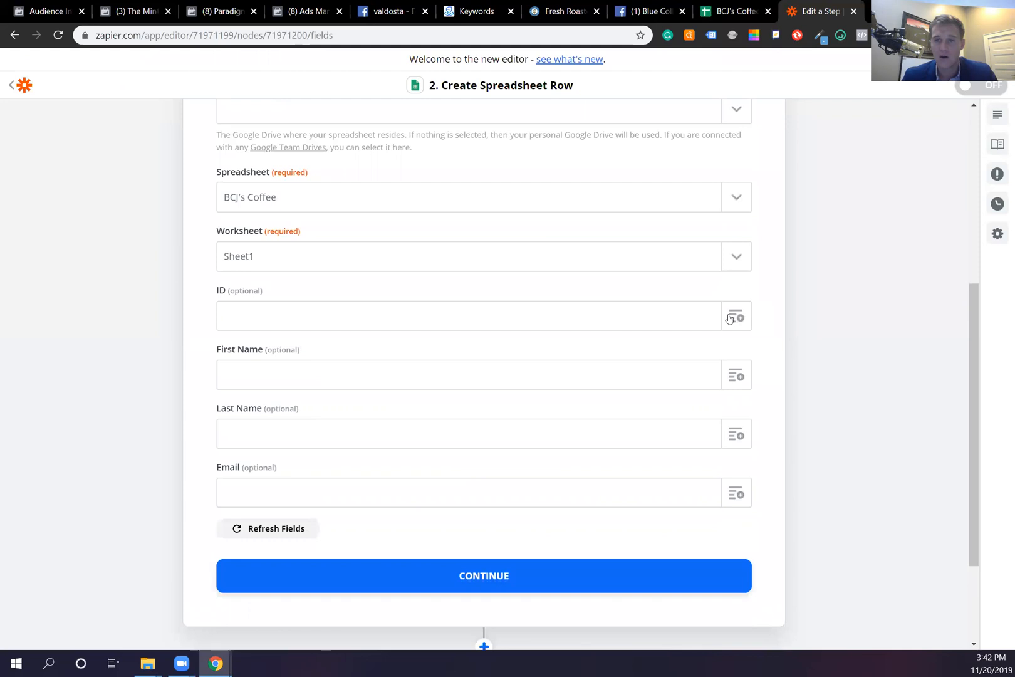
- Map the row's ID, First Name and Last Name fields to ManyChat's User ID, User First Name and User Last Name
{"action": "left_click", "coordinate": [731, 318]}
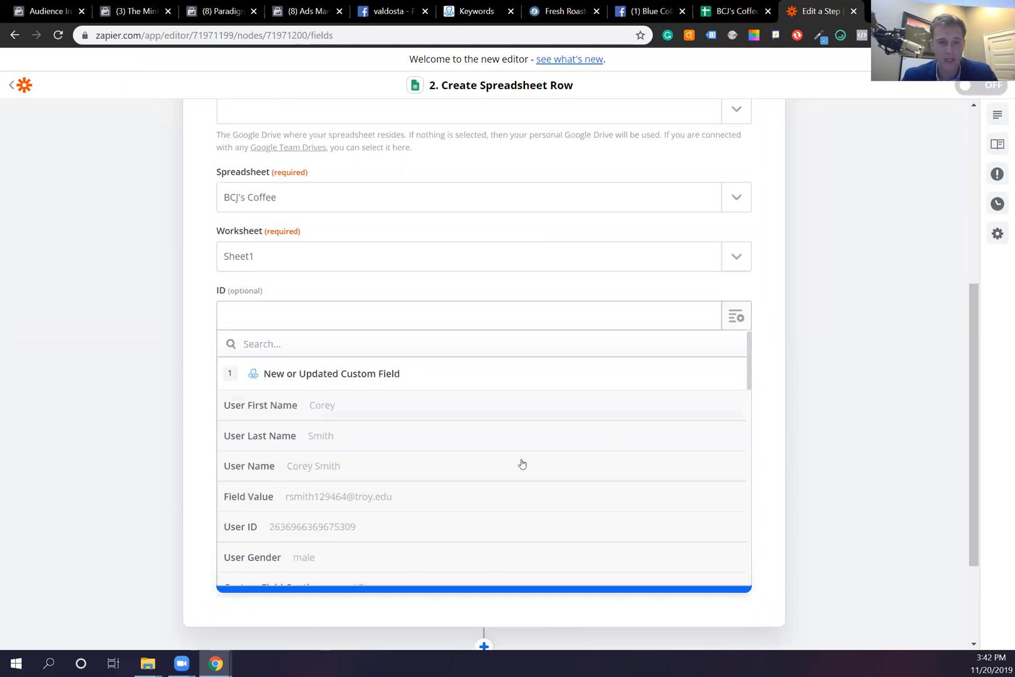
{"action": "left_click", "coordinate": [314, 529]}
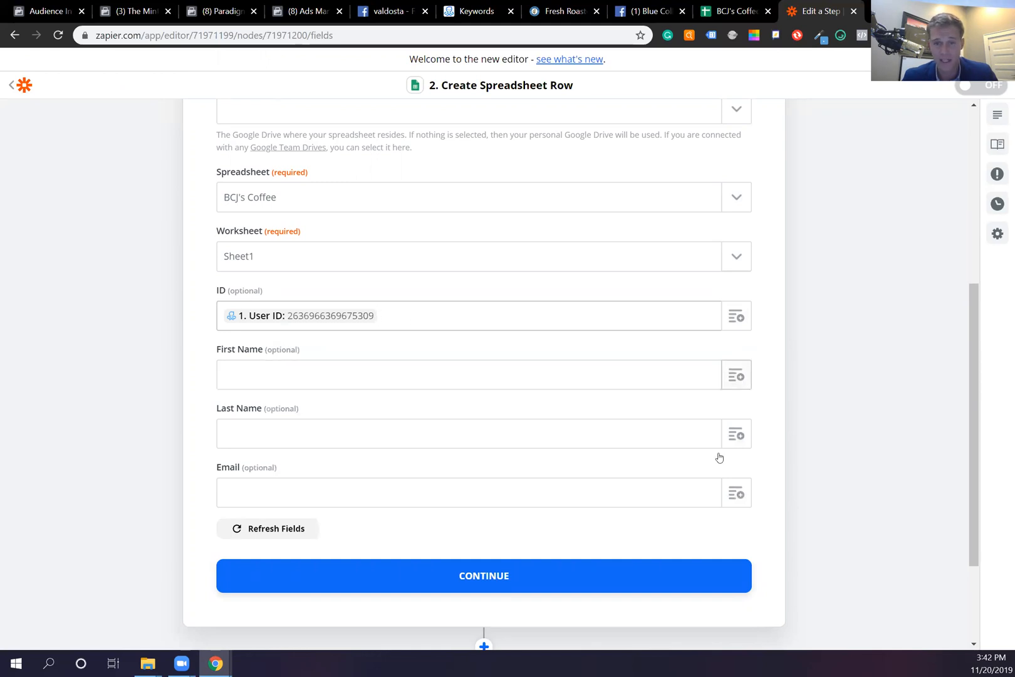
{"action": "key", "text": "Tab"}
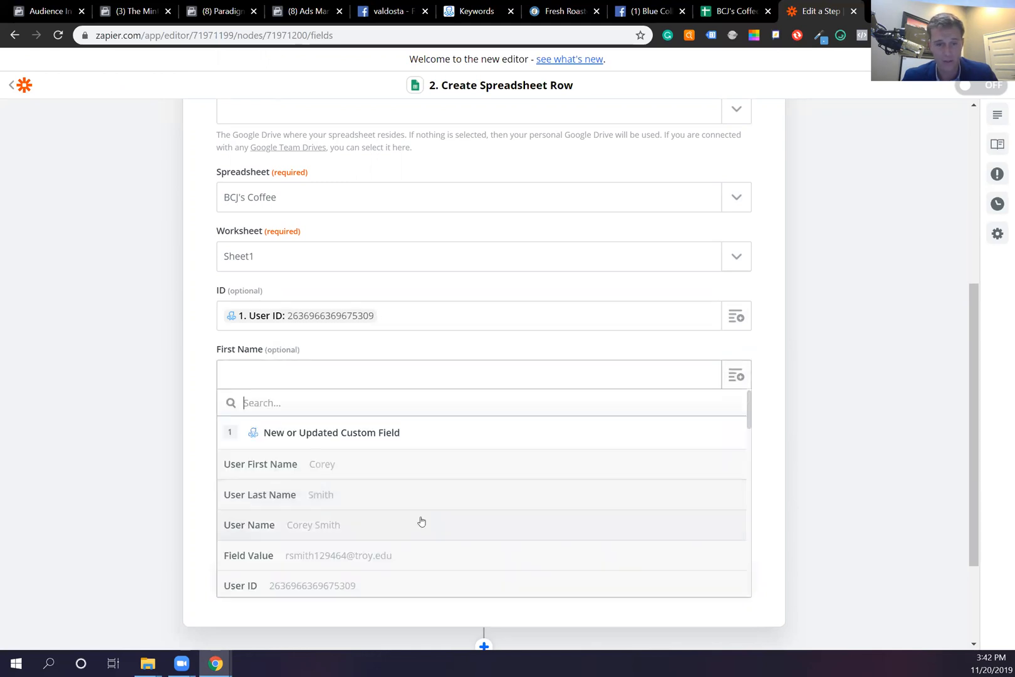
{"action": "left_click", "coordinate": [343, 471]}
{"action": "left_click", "coordinate": [735, 436]}
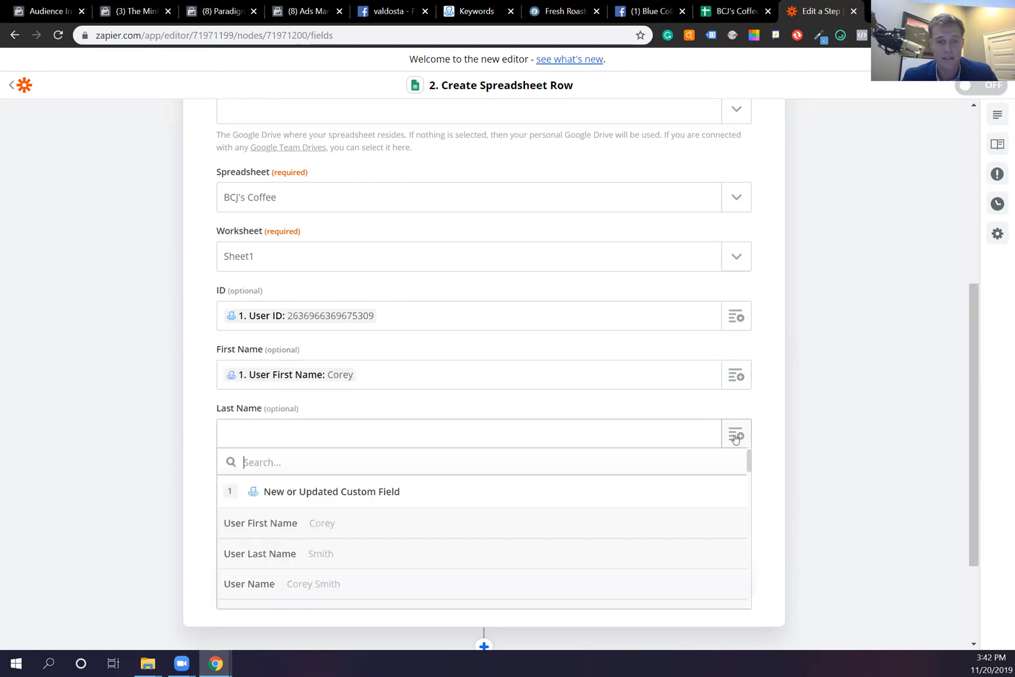
{"action": "left_click", "coordinate": [333, 555]}
- Map the row's Email field to User Custom Fields Email Giveaway from the ManyChat trigger
{"action": "left_click", "coordinate": [718, 491]}
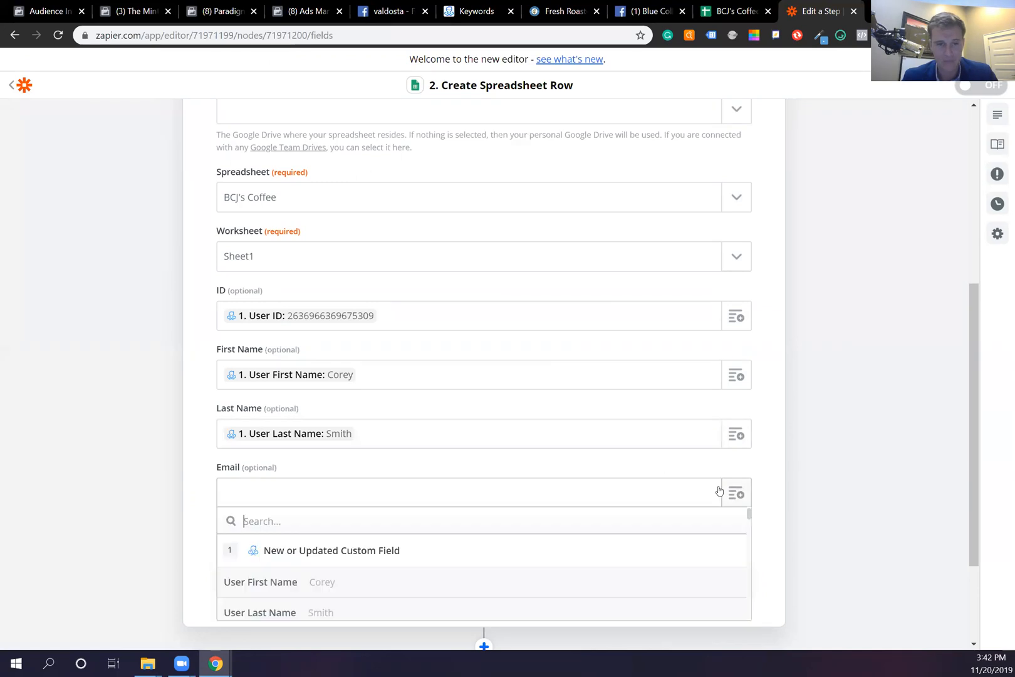
{"action": "scroll", "coordinate": [561, 435], "scroll_direction": "down", "scroll_amount": 1}
{"action": "scroll", "coordinate": [535, 522], "scroll_direction": "down", "scroll_amount": 1}
{"action": "scroll", "coordinate": [477, 528], "scroll_direction": "down", "scroll_amount": 2}
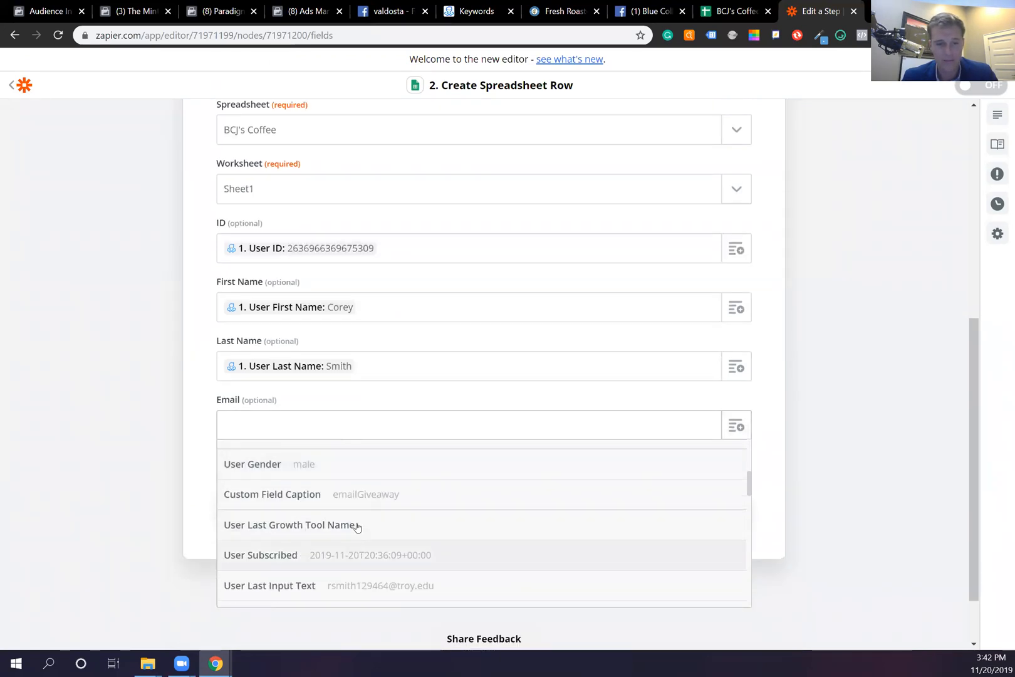
{"action": "scroll", "coordinate": [382, 516], "scroll_direction": "down", "scroll_amount": 1}
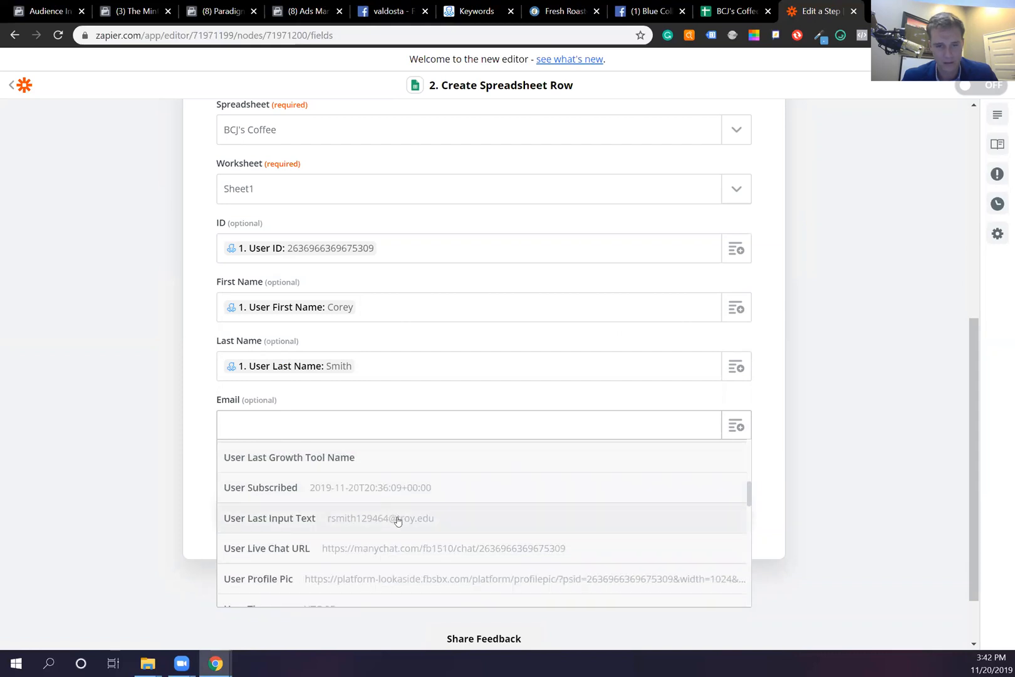
{"action": "scroll", "coordinate": [398, 521], "scroll_direction": "down", "scroll_amount": 5}
{"action": "scroll", "coordinate": [402, 537], "scroll_direction": "down", "scroll_amount": 3}
{"action": "scroll", "coordinate": [402, 536], "scroll_direction": "up", "scroll_amount": 1}
{"action": "scroll", "coordinate": [401, 537], "scroll_direction": "down", "scroll_amount": 3}
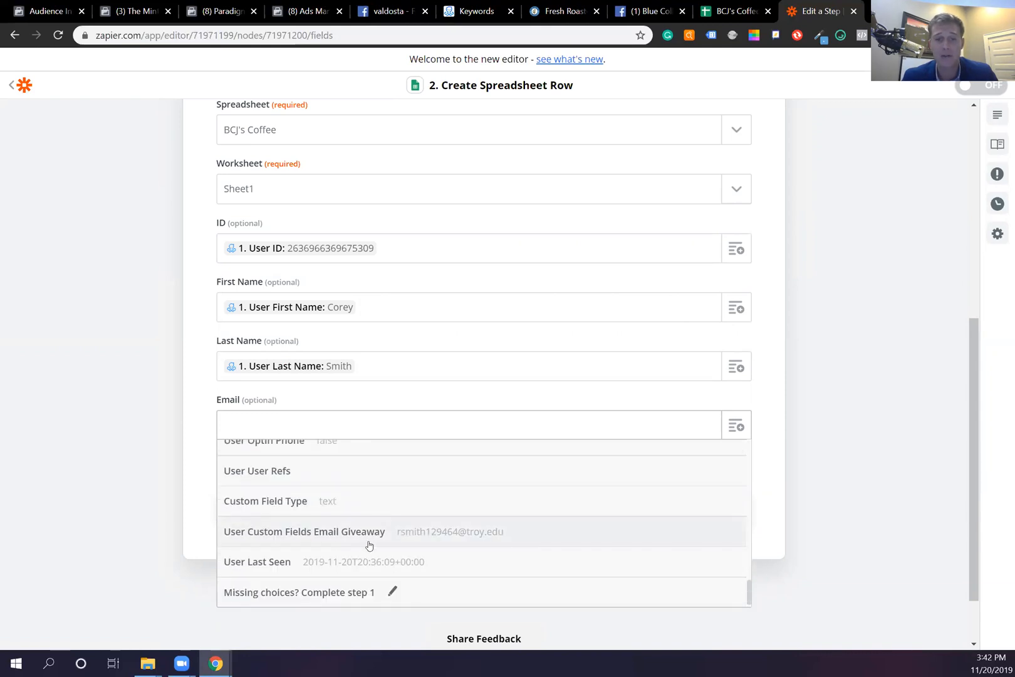
{"action": "left_click", "coordinate": [438, 537]}
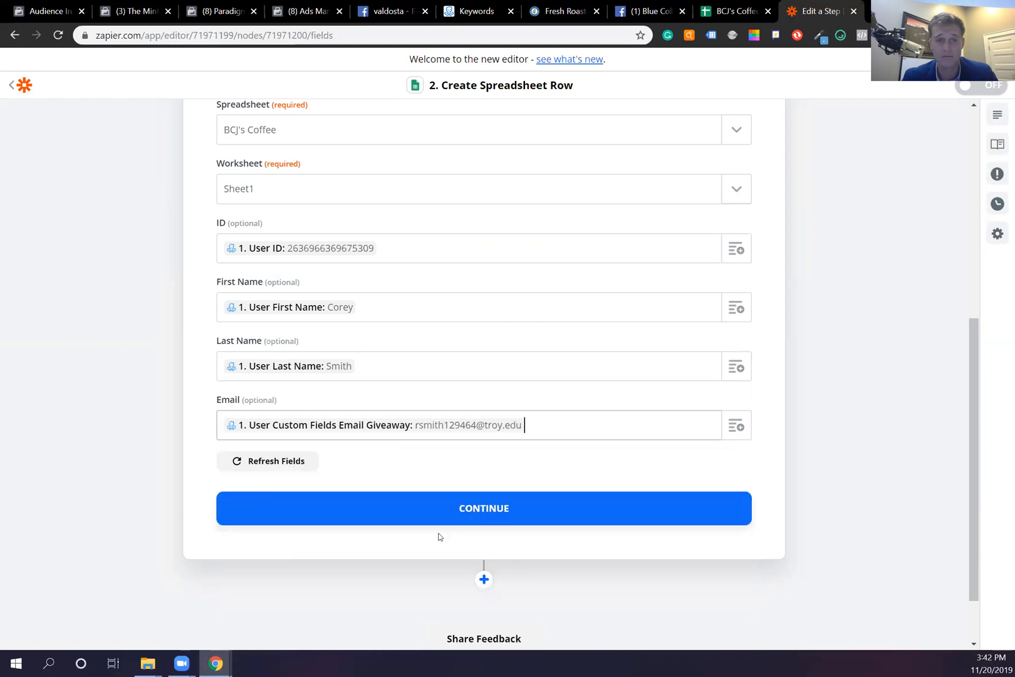
- Continue to the test stage, send the test spreadsheet row and check it in the BCJ's Coffee sheet
{"action": "left_click", "coordinate": [492, 510]}
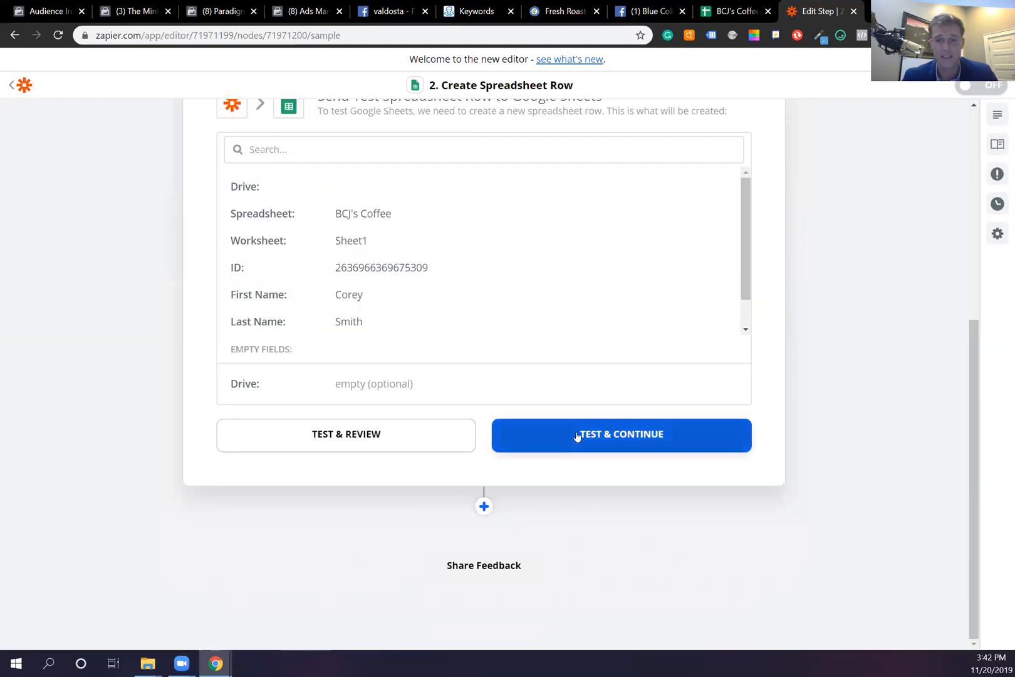
{"action": "left_click", "coordinate": [577, 436]}
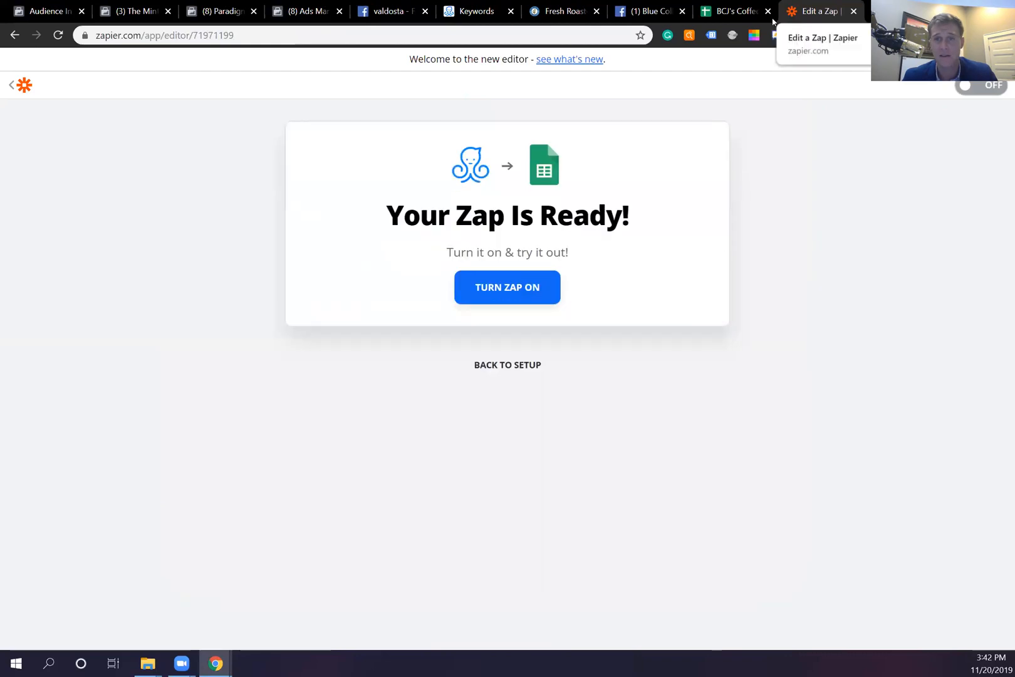
{"action": "left_click", "coordinate": [740, 11]}
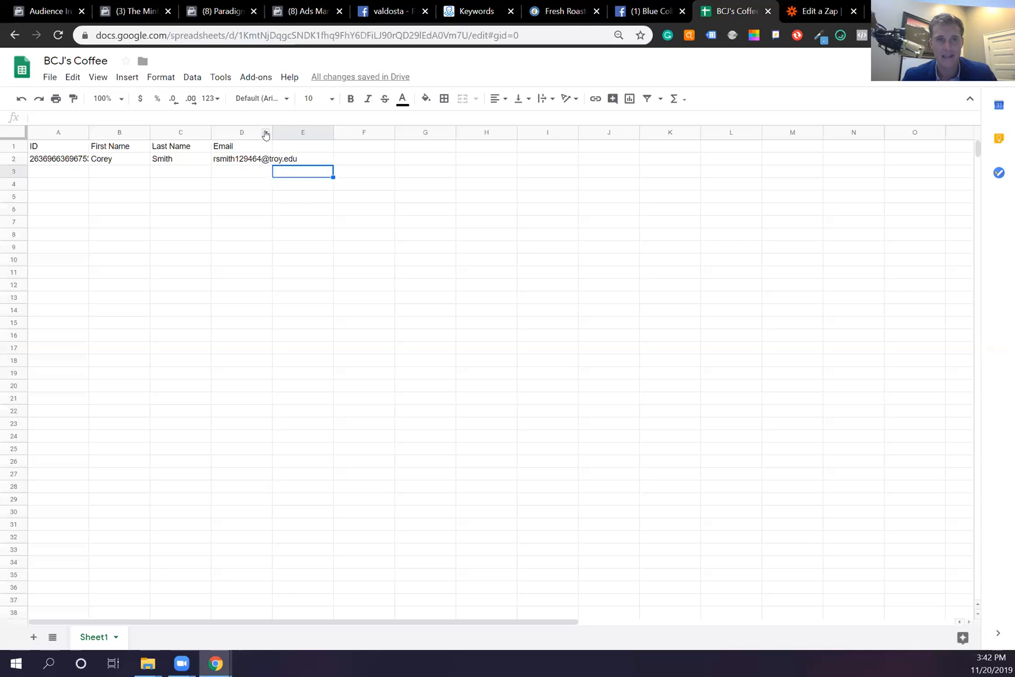
- Widen the sheet's Email, Last Name and ID columns so that their entries fit
{"action": "left_click_drag", "start_coordinate": [271, 132], "coordinate": [331, 145]}
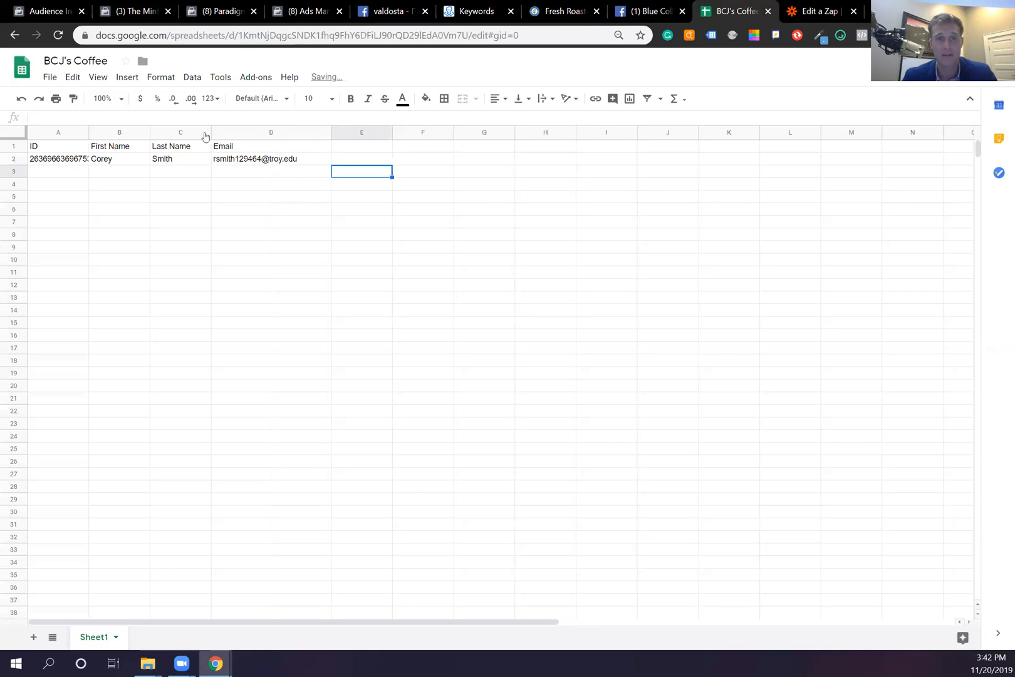
{"action": "left_click_drag", "start_coordinate": [212, 136], "coordinate": [227, 138]}
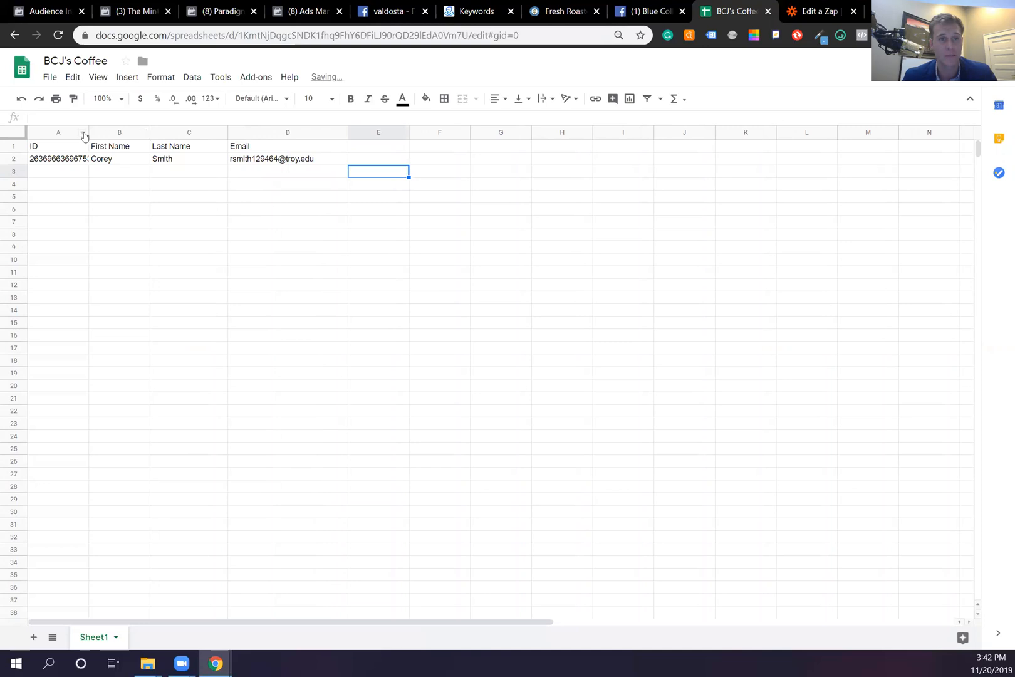
{"action": "left_click_drag", "start_coordinate": [90, 134], "coordinate": [122, 135]}
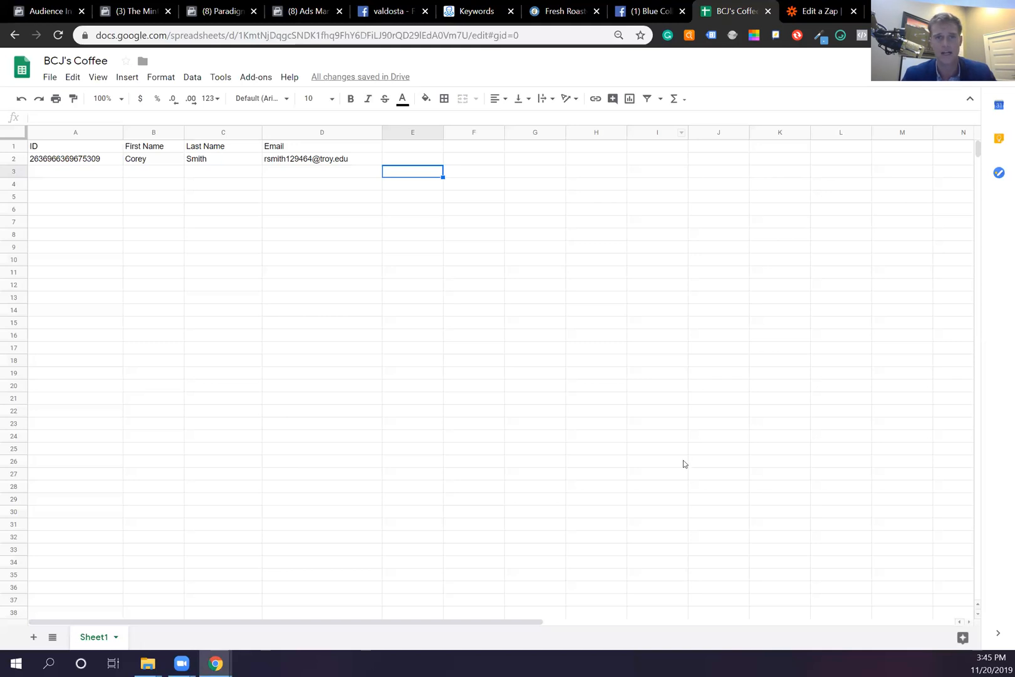
- Switch to ManyChat and create a new growth tool of the Facebook Comments type
{"action": "key", "text": "ctrl+6"}
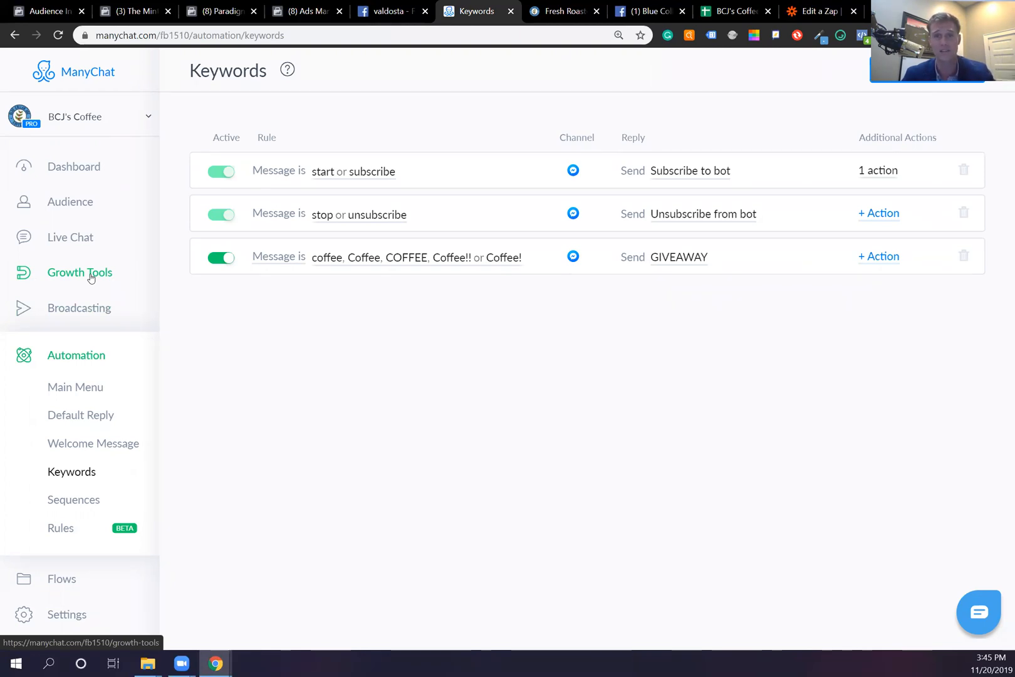
{"action": "left_click", "coordinate": [91, 275]}
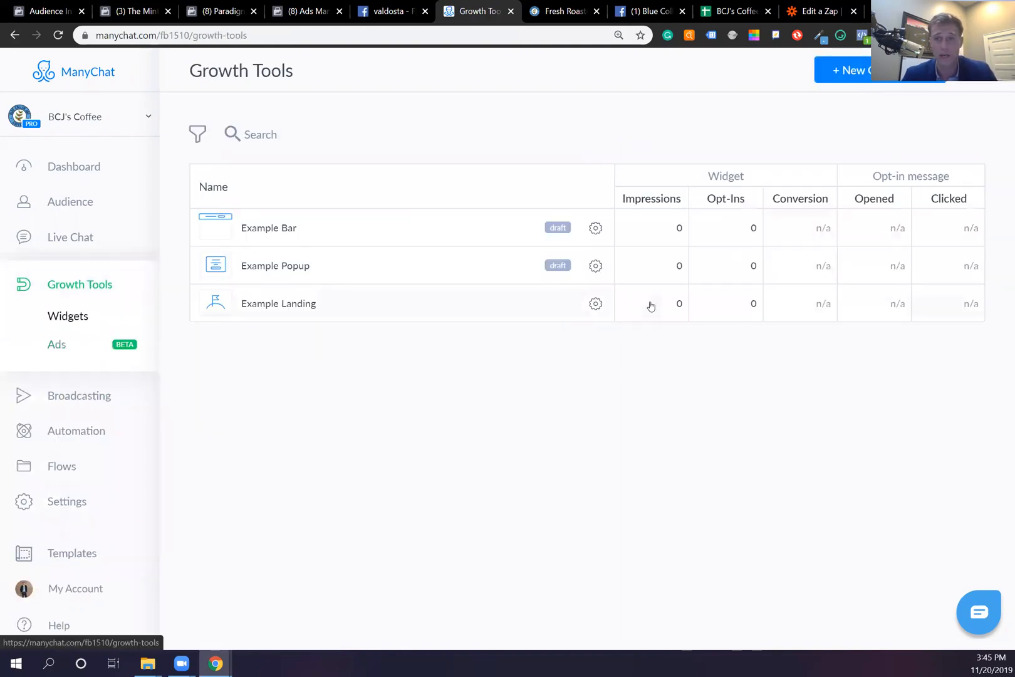
{"action": "left_click", "coordinate": [867, 72]}
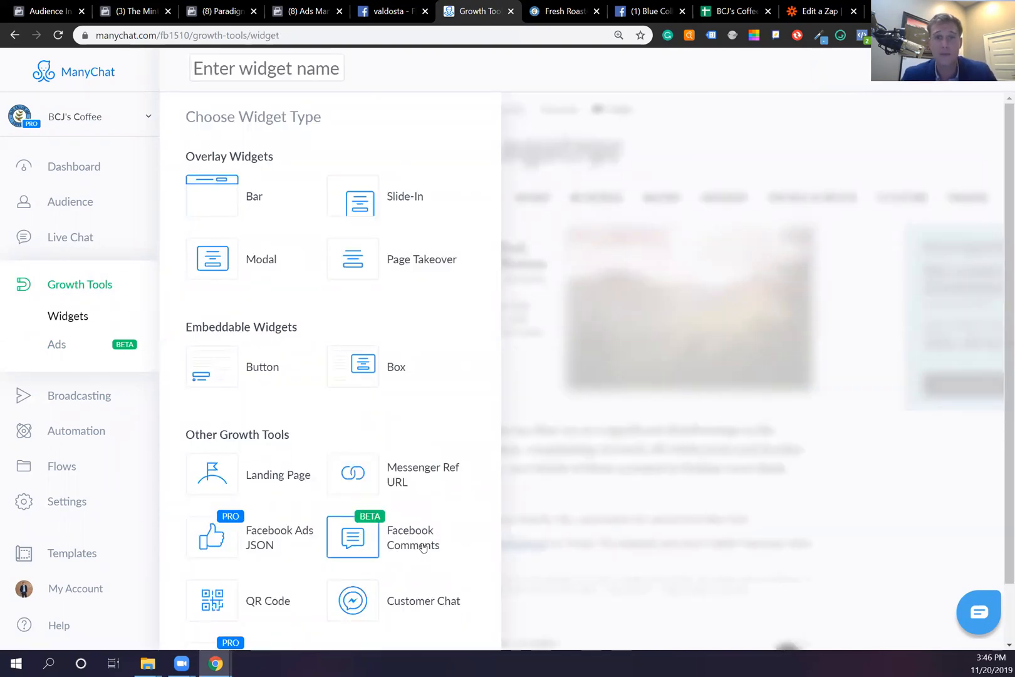
{"action": "mouse_move", "coordinate": [385, 540]}
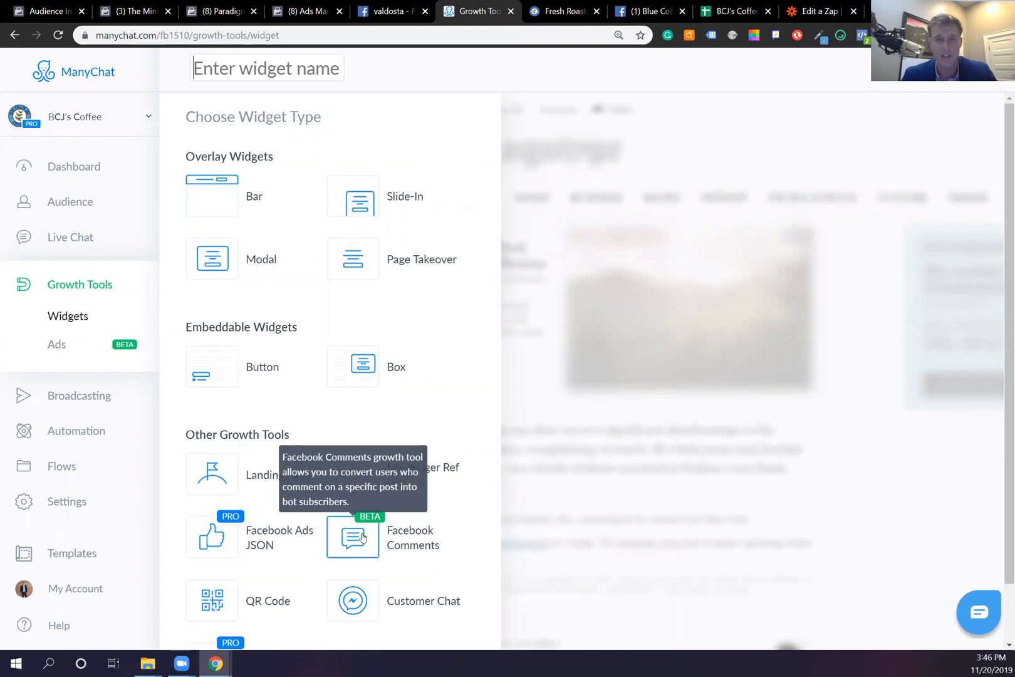
{"action": "left_click", "coordinate": [430, 550]}
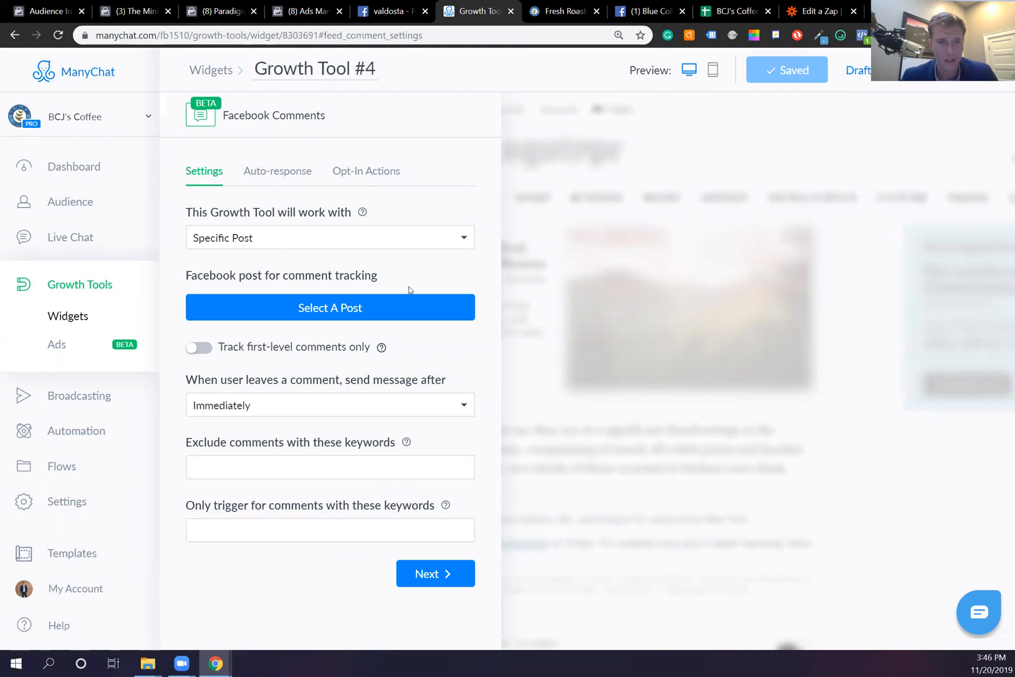
- In the growth tool's auto-response, replace everything after "Hey" with the First Name variable
{"action": "left_click", "coordinate": [277, 174]}
{"action": "left_click_drag", "start_coordinate": [410, 253], "coordinate": [246, 238]}
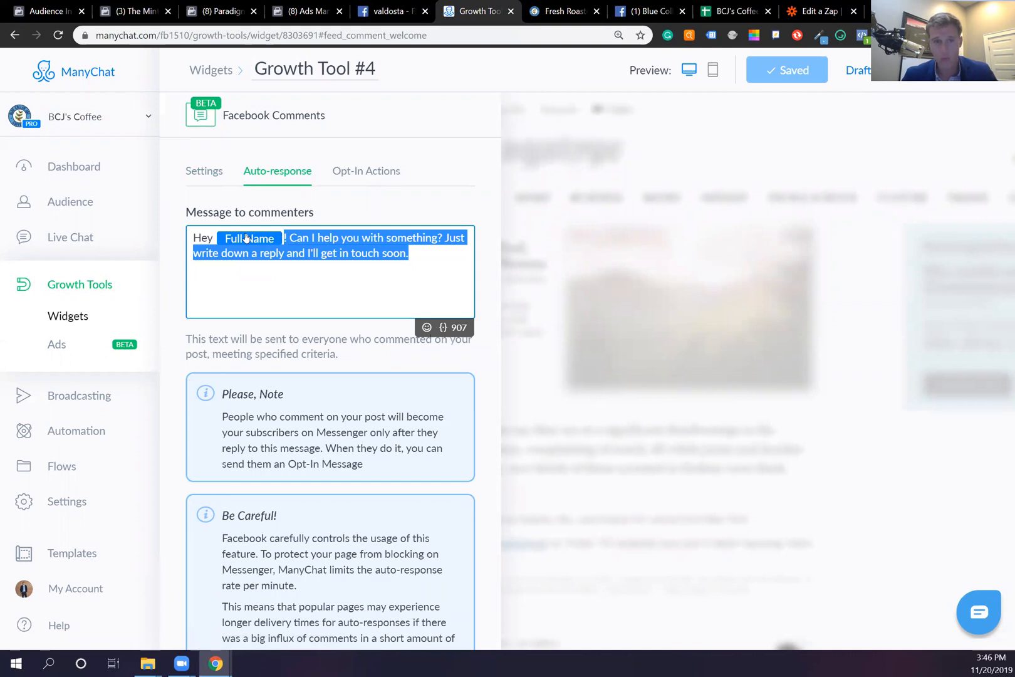
{"action": "key", "text": "BackSpace"}
{"action": "type", "text": "{"}
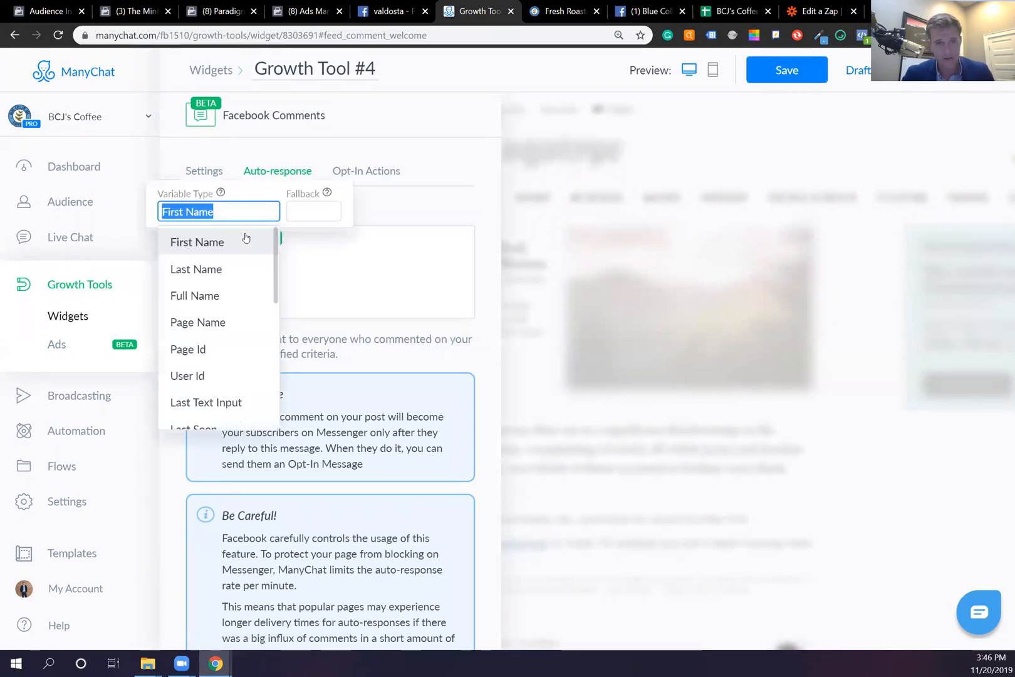
{"action": "left_click", "coordinate": [246, 239]}
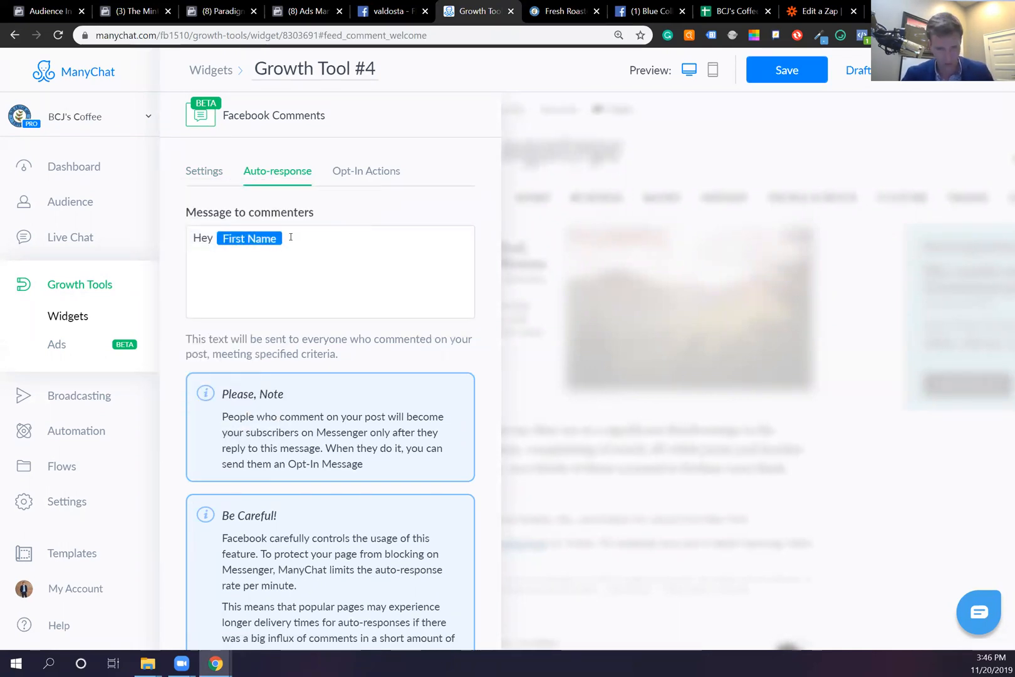
- Set the fallback of the message's First Name variable to "Friend"
{"action": "left_click", "coordinate": [272, 238]}
{"action": "left_click", "coordinate": [300, 213]}
{"action": "type", "text": "Friend"}
{"action": "key", "text": "Return"}
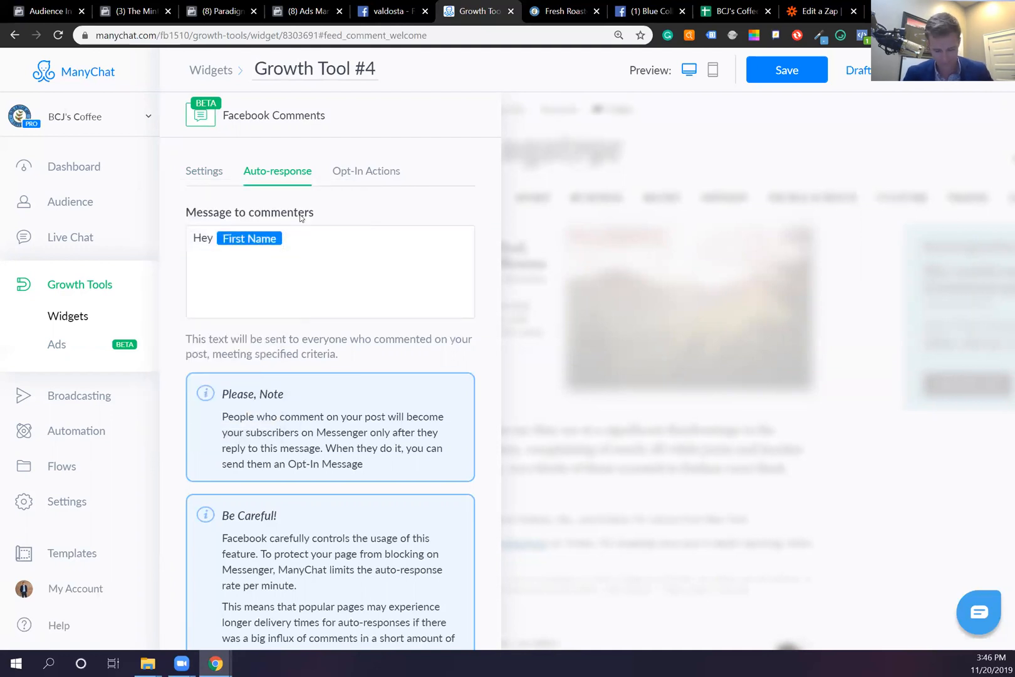
- Complete the message to commenters after the First Name variable with ", please type the word coffee below!"
{"action": "type", "text": "!"}
{"action": "key", "text": "BackSpace"}
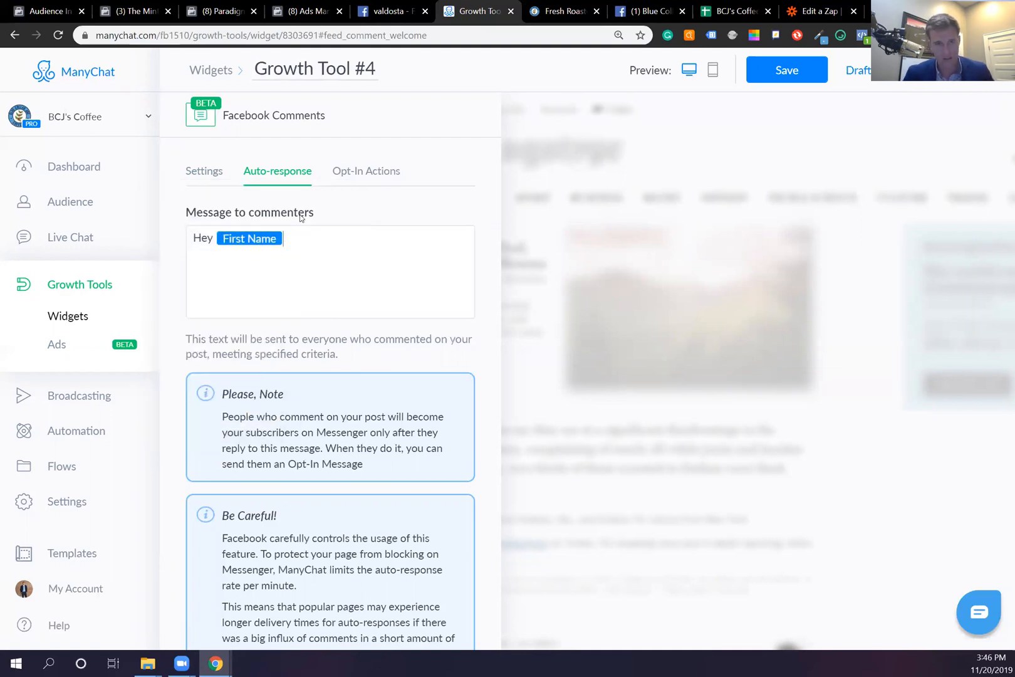
{"action": "type", "text": ", plea"}
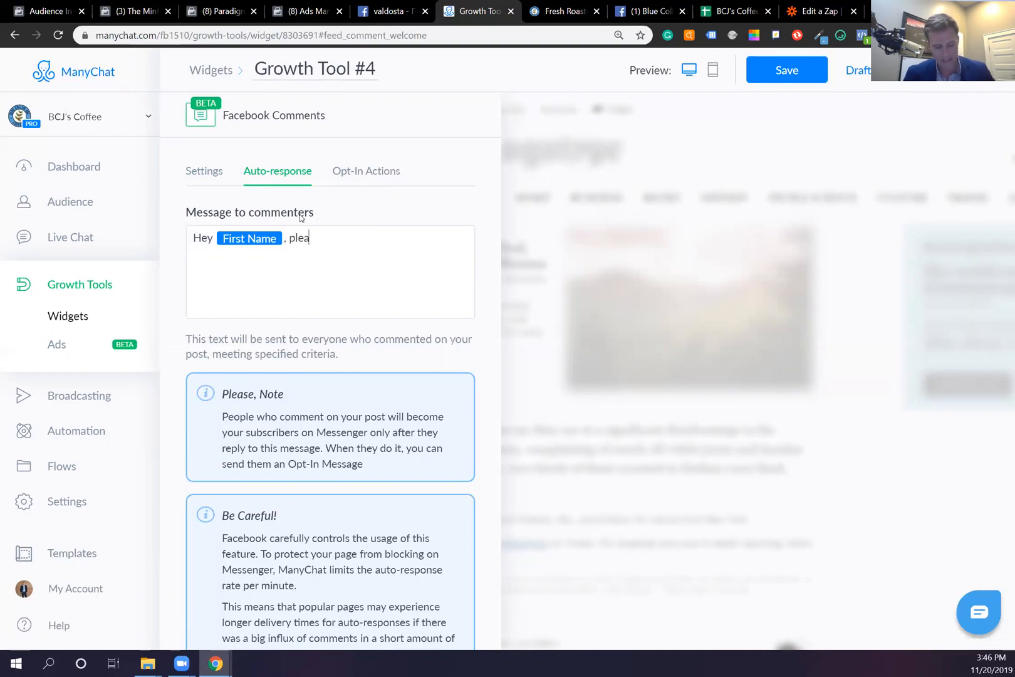
{"action": "type", "text": "se type the "}
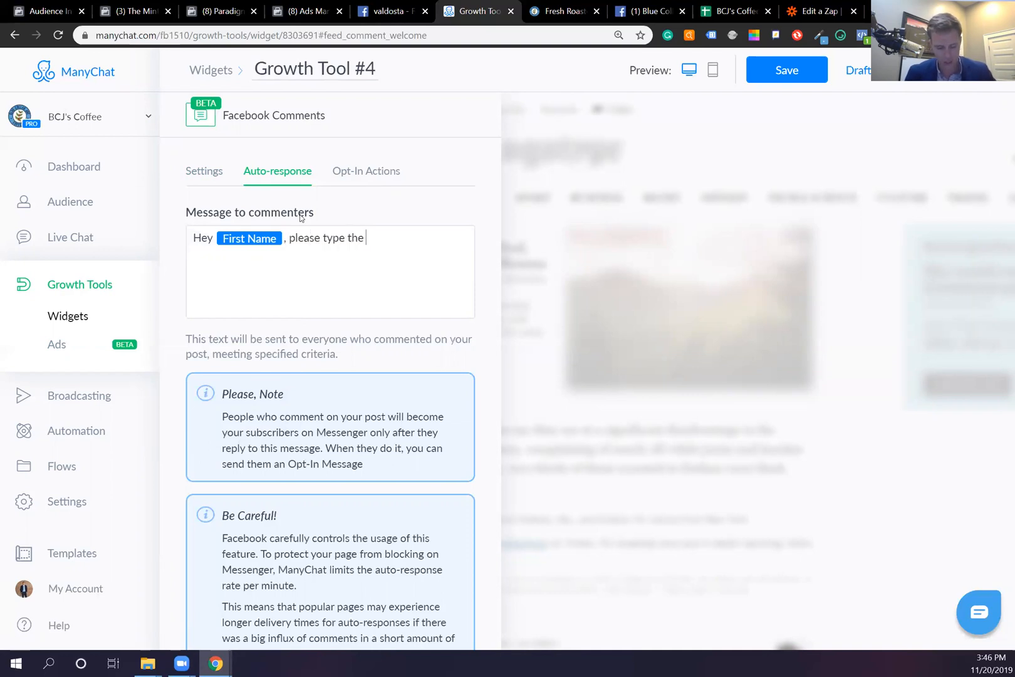
{"action": "type", "text": "word coff"}
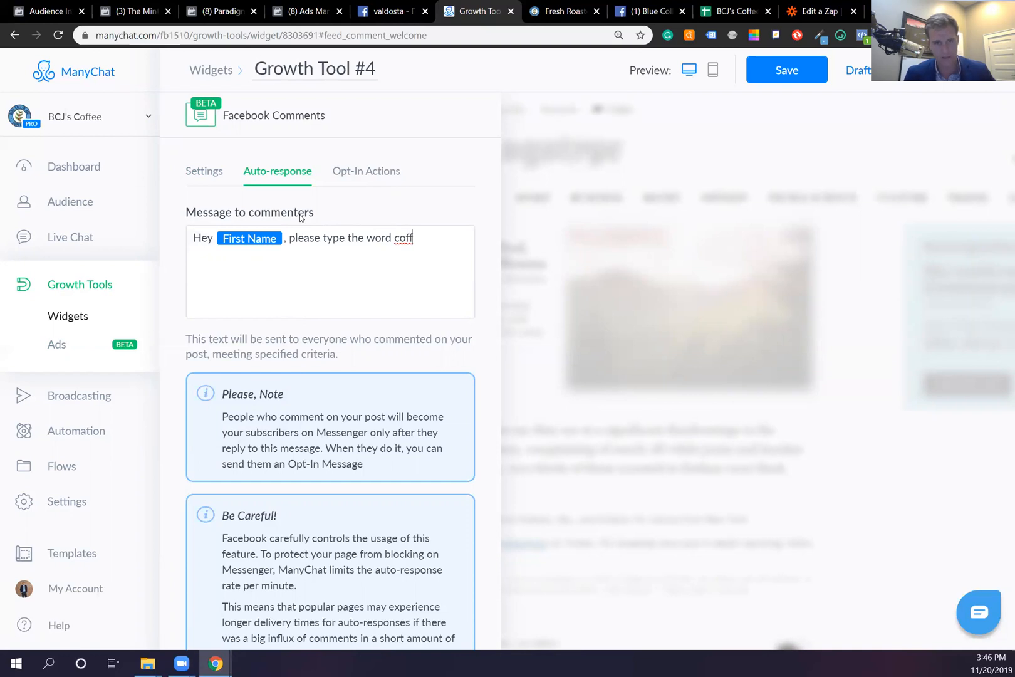
{"action": "type", "text": "ee below"}
{"action": "key", "text": "BackSpace"}
{"action": "key", "text": "BackSpace"}
{"action": "type", "text": "ow!"}
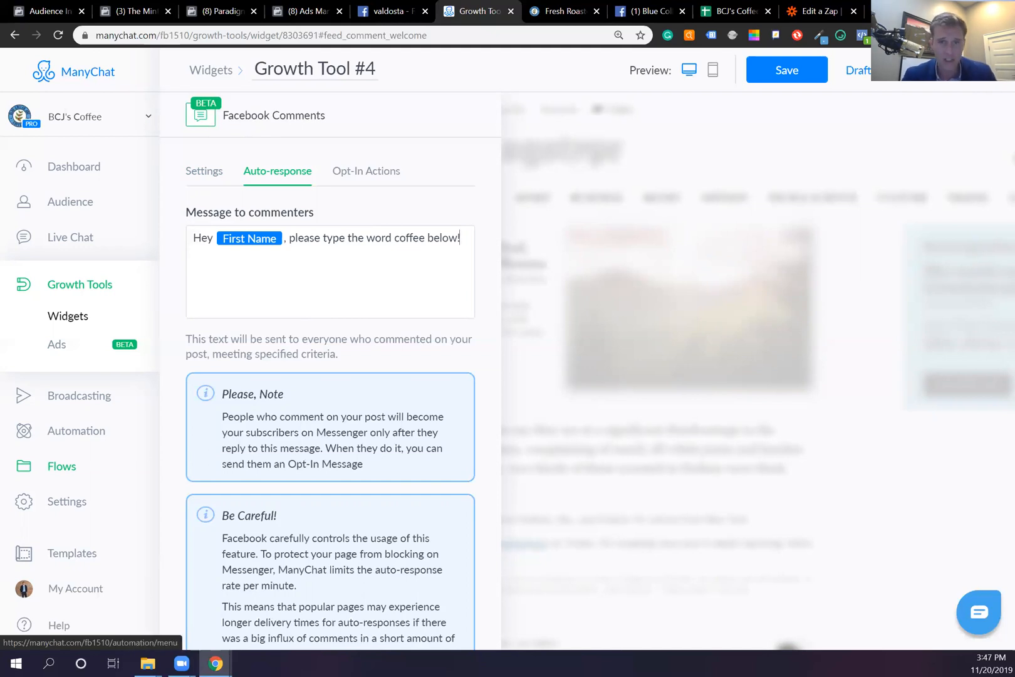
{"action": "scroll", "coordinate": [388, 282], "scroll_direction": "down", "scroll_amount": 2}
{"action": "scroll", "coordinate": [351, 288], "scroll_direction": "up", "scroll_amount": 2}
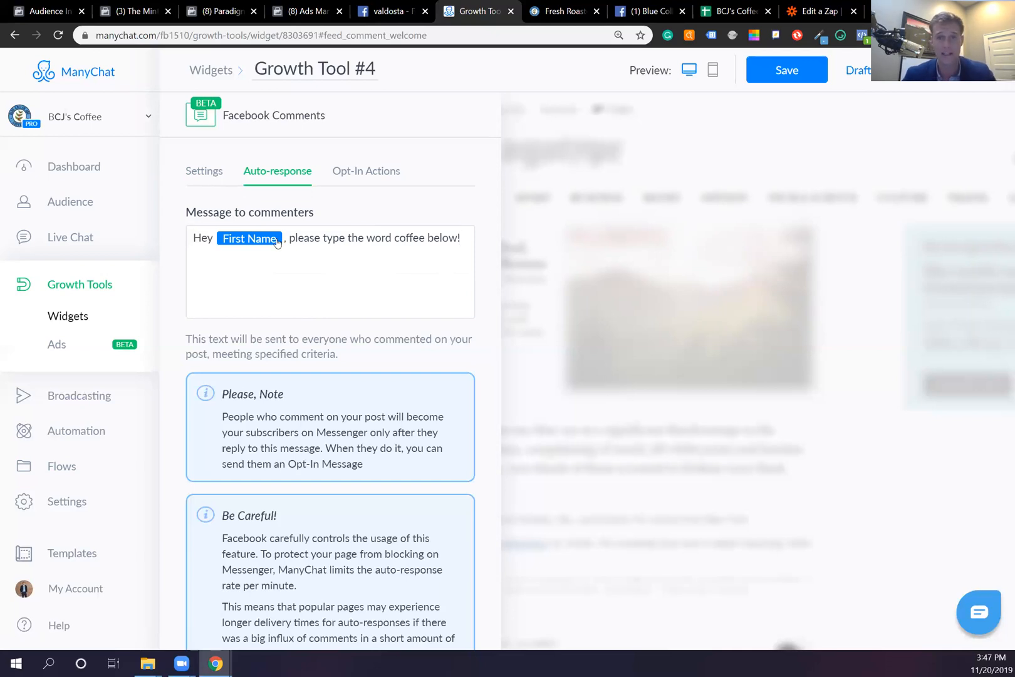
- Open the growth tool's settings and switch to the giveaway ad in Ads Manager
{"action": "left_click", "coordinate": [213, 174]}
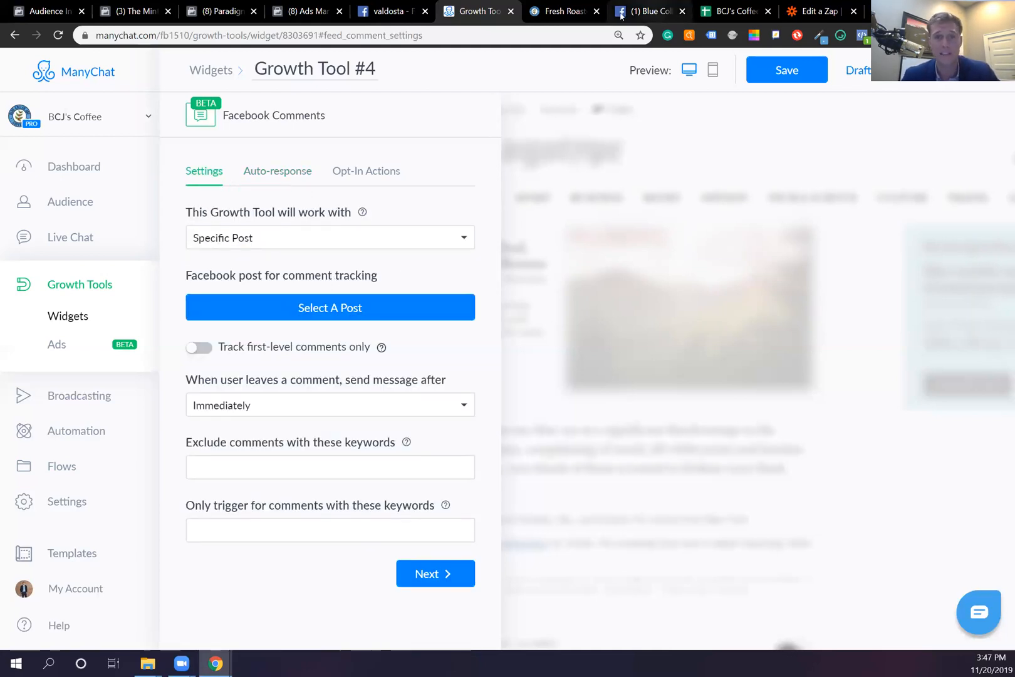
{"action": "left_click", "coordinate": [303, 12]}
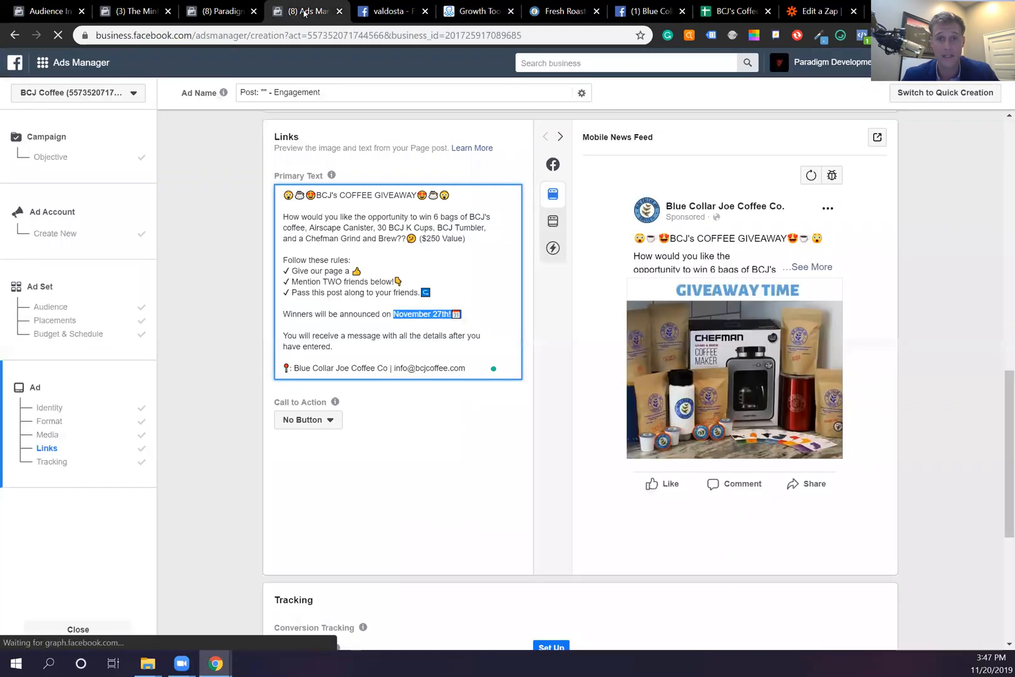
{"action": "left_click", "coordinate": [388, 13]}
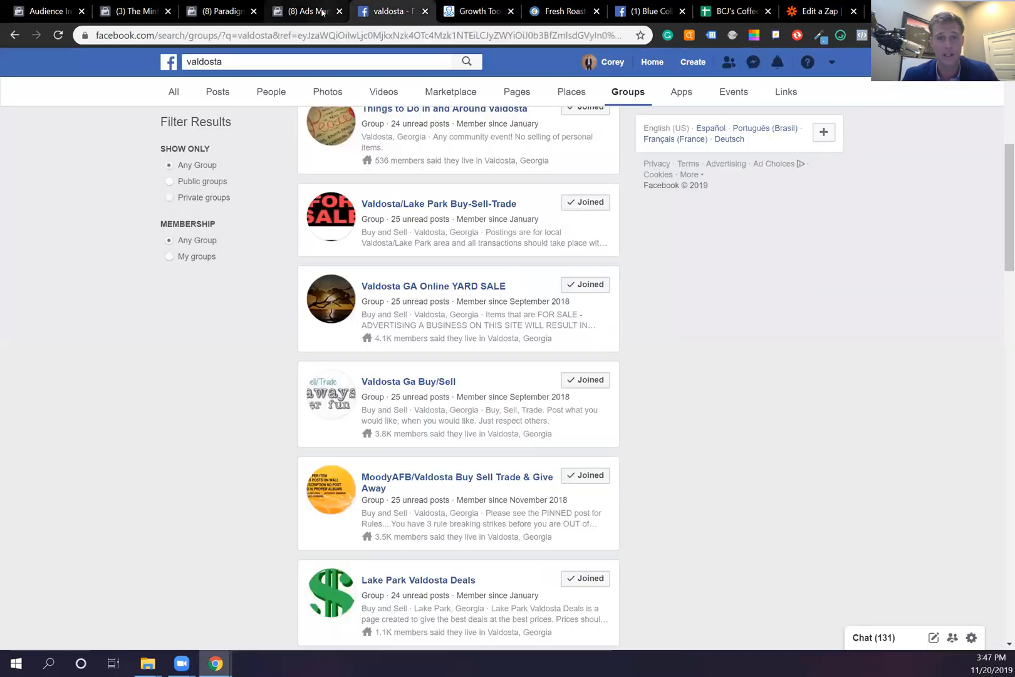
{"action": "left_click", "coordinate": [309, 11]}
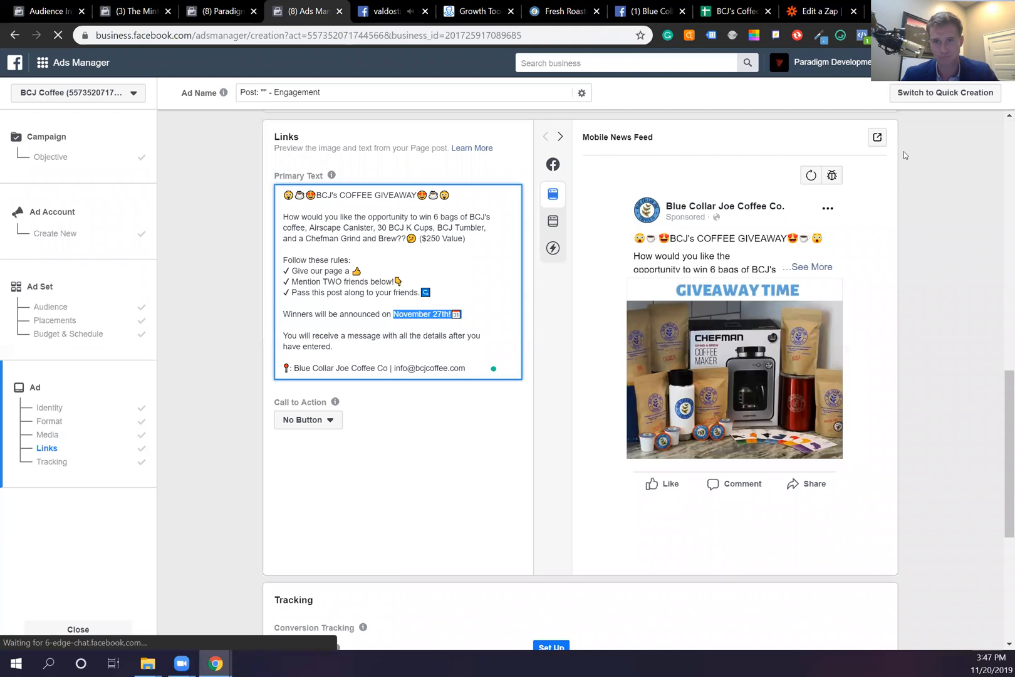
{"action": "left_click", "coordinate": [649, 12]}
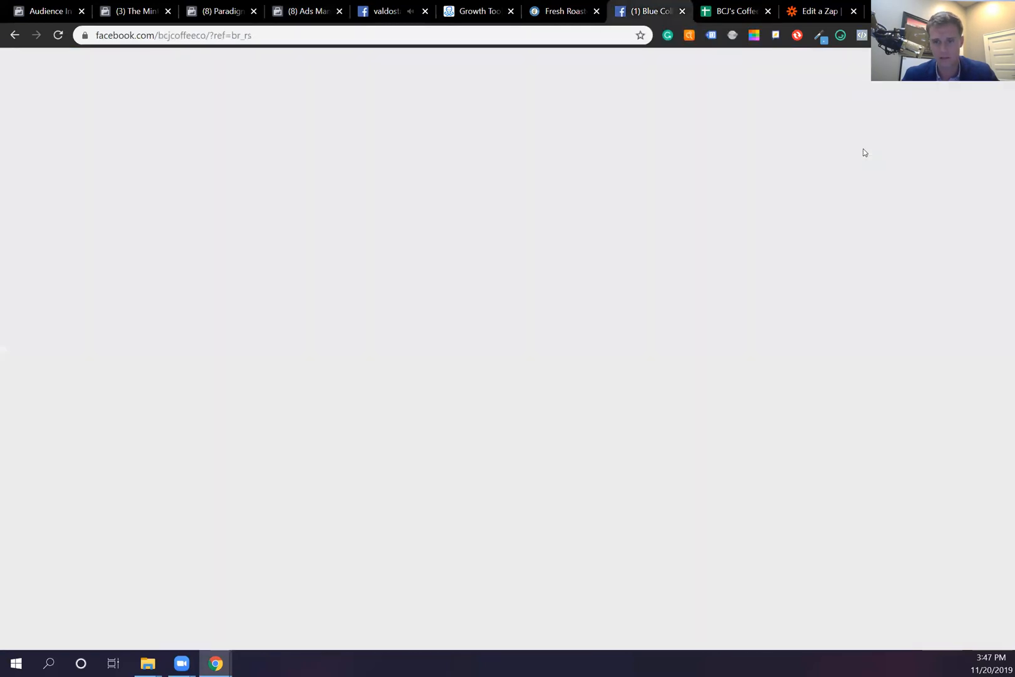
{"action": "key", "text": "alt+4"}
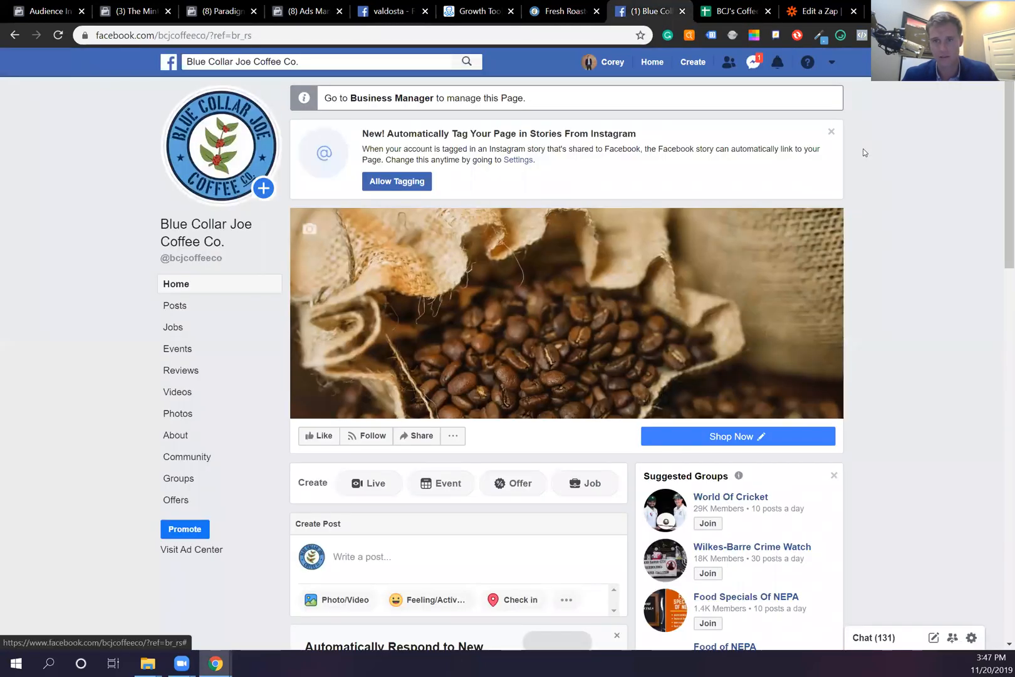
{"action": "left_click", "coordinate": [863, 153]}
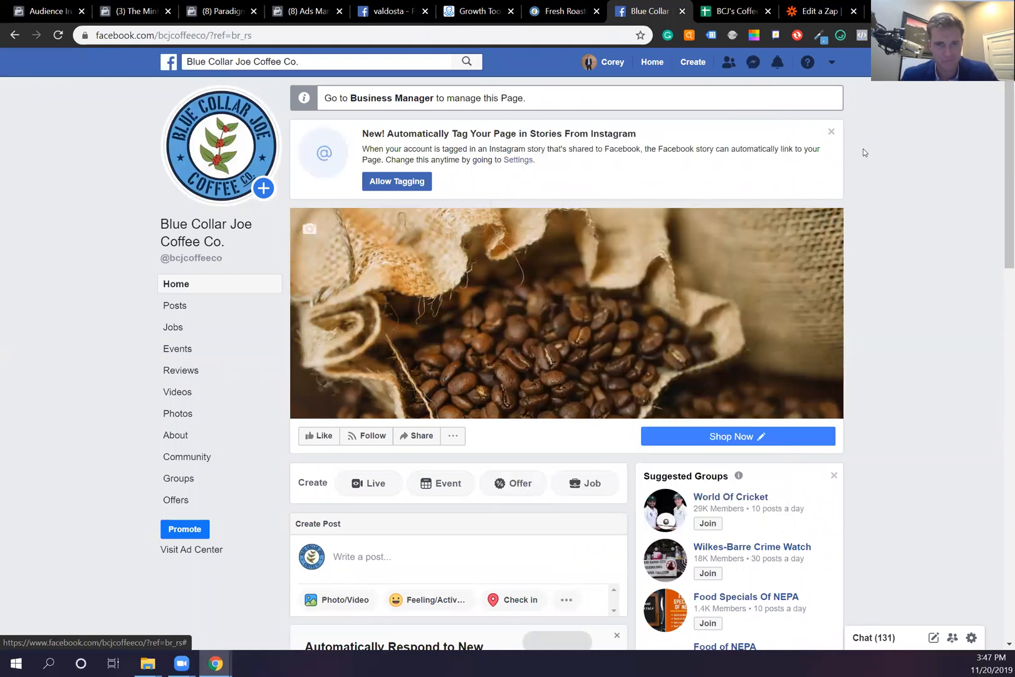
- Return to the giveaway ad in Ads Manager and confirm it for publishing
{"action": "key", "text": "ctrl+4"}
{"action": "left_click", "coordinate": [431, 311]}
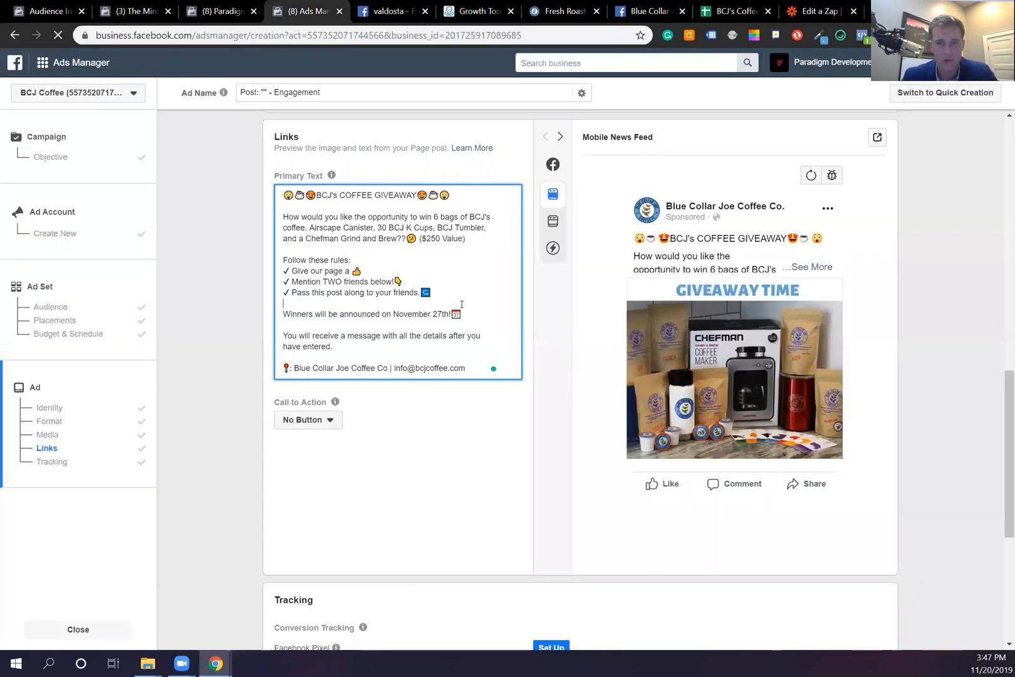
{"action": "scroll", "coordinate": [874, 512], "scroll_direction": "down", "scroll_amount": 5}
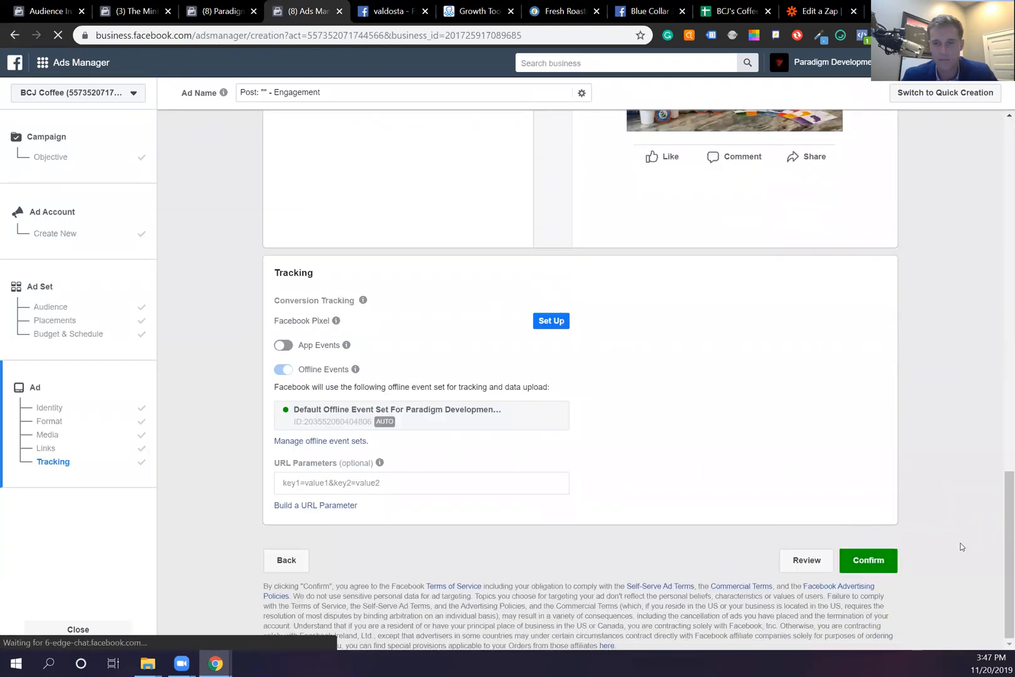
{"action": "left_click", "coordinate": [863, 561]}
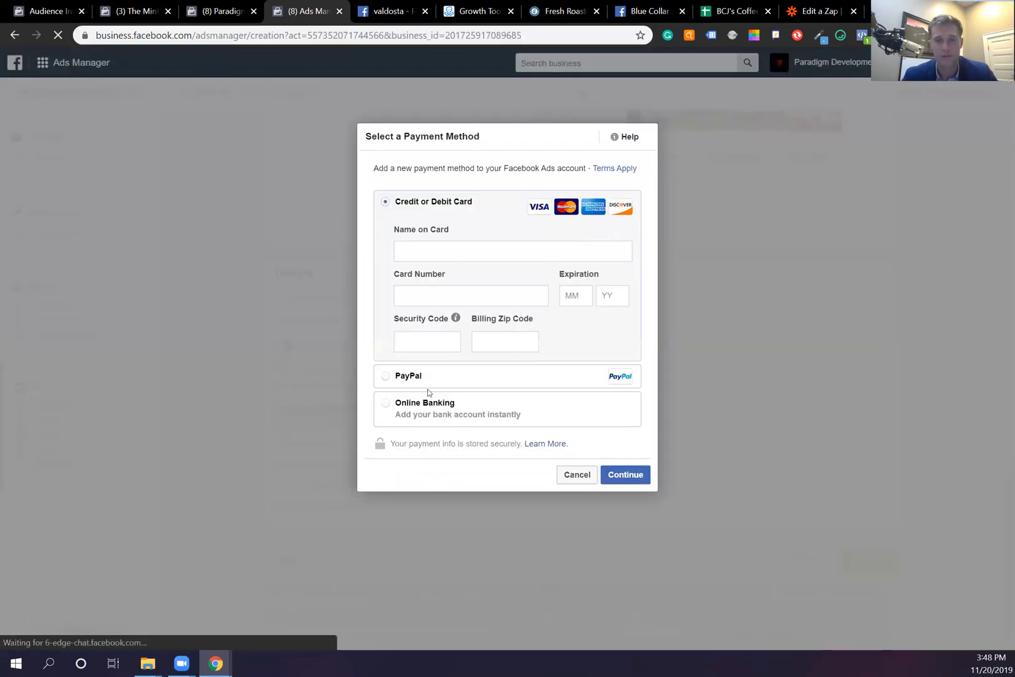
- Add PayPal as the ad account's payment method, funded by the Bank of America Small Business Mastercard Debit, and agree to the terms
{"action": "left_click", "coordinate": [386, 376]}
{"action": "left_click", "coordinate": [625, 339]}
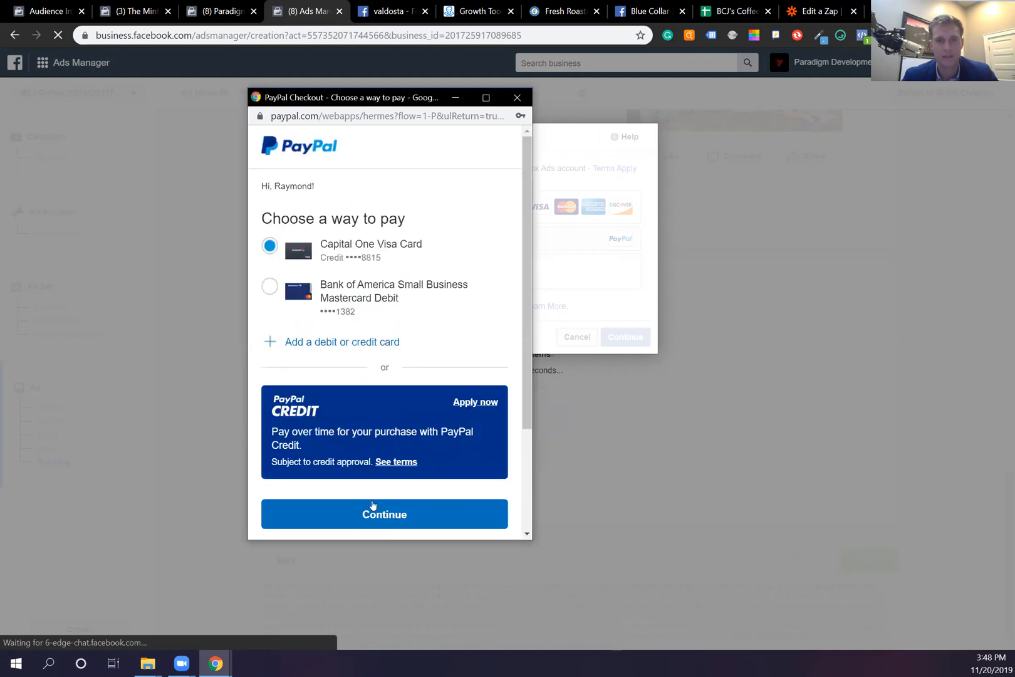
{"action": "left_click", "coordinate": [270, 286]}
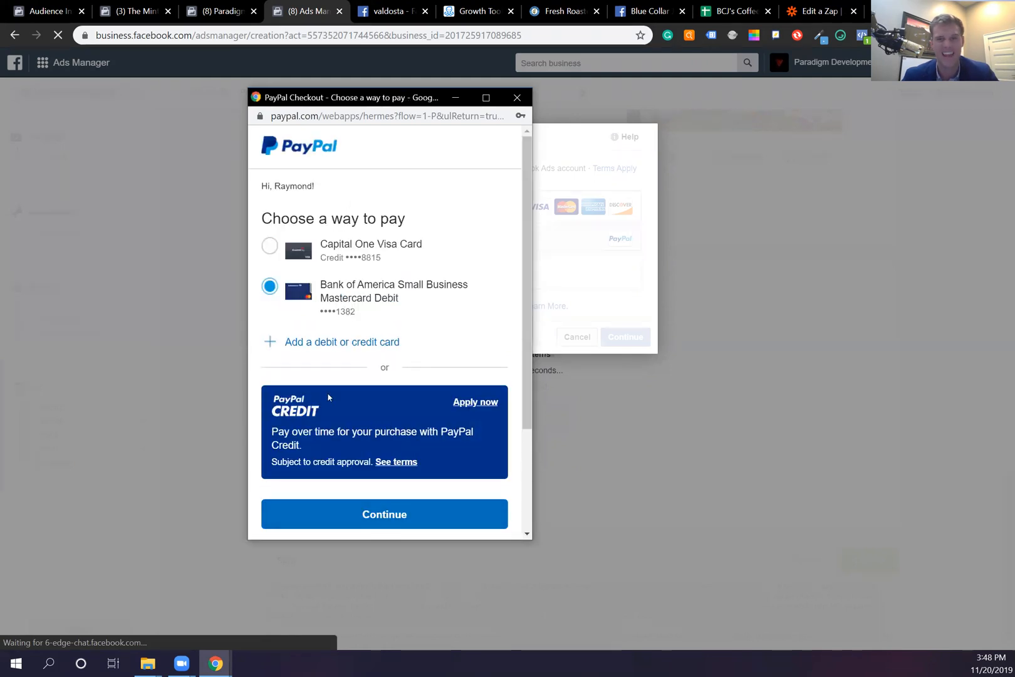
{"action": "left_click", "coordinate": [399, 519]}
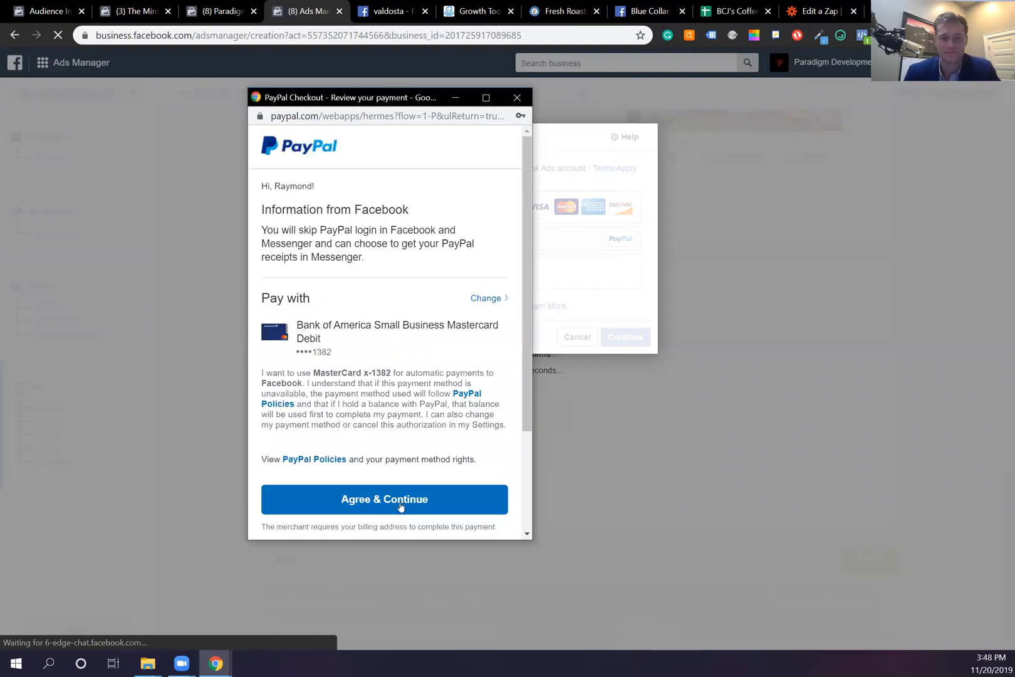
{"action": "left_click", "coordinate": [398, 506]}
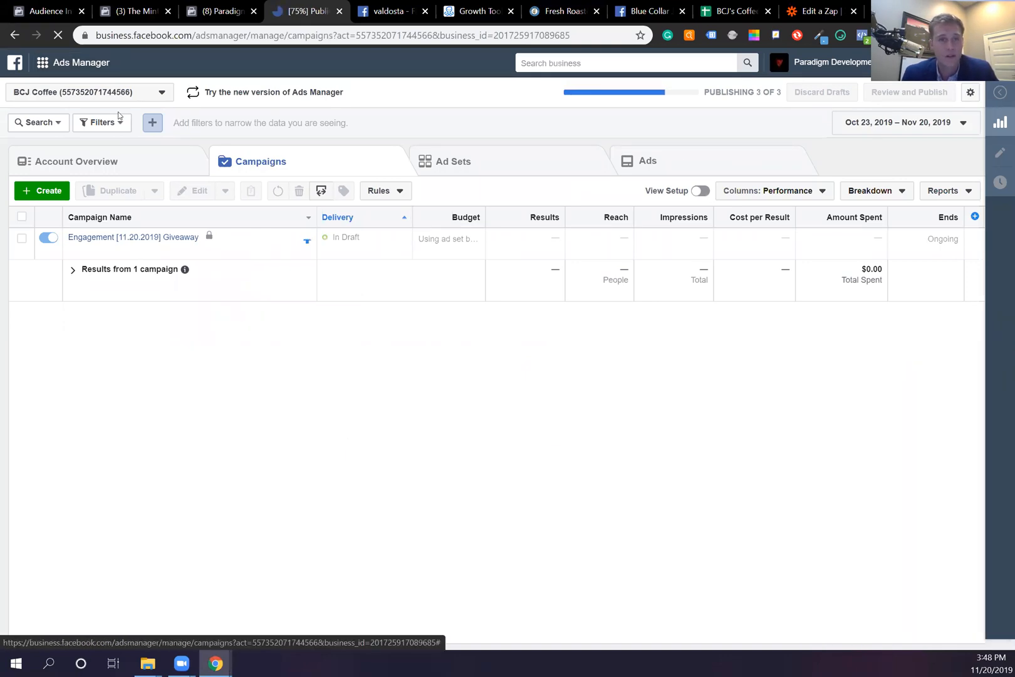
- Open Page Posts for Blue Collar Joe Coffee Co. and view the details of the BCJ's COFFEE GIVEAWAY ad post
{"action": "left_click", "coordinate": [81, 65]}
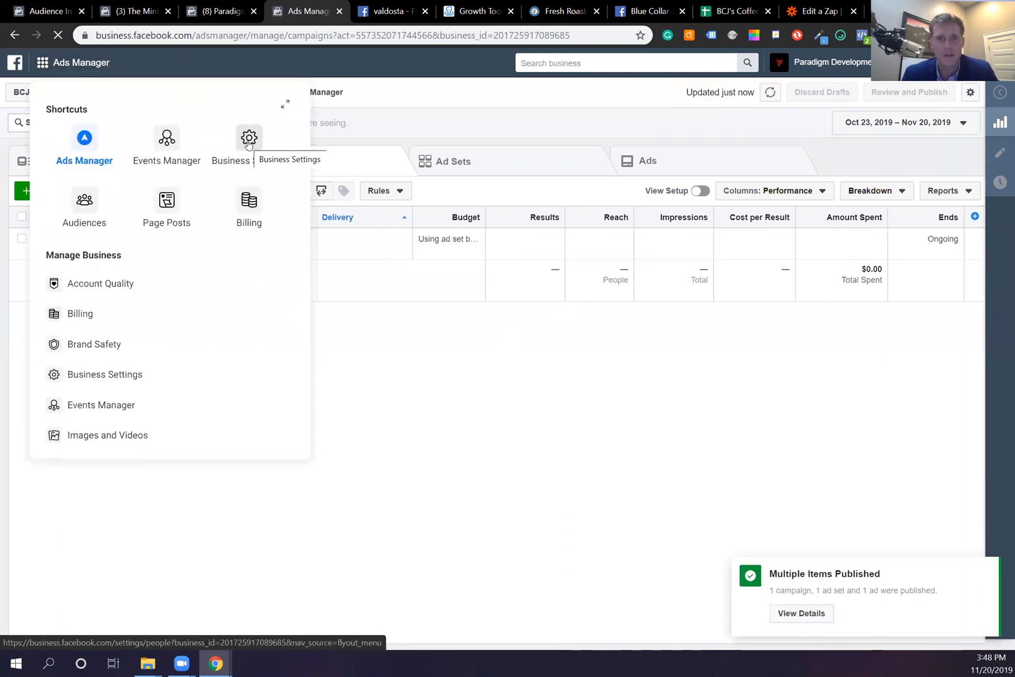
{"action": "left_click", "coordinate": [173, 221]}
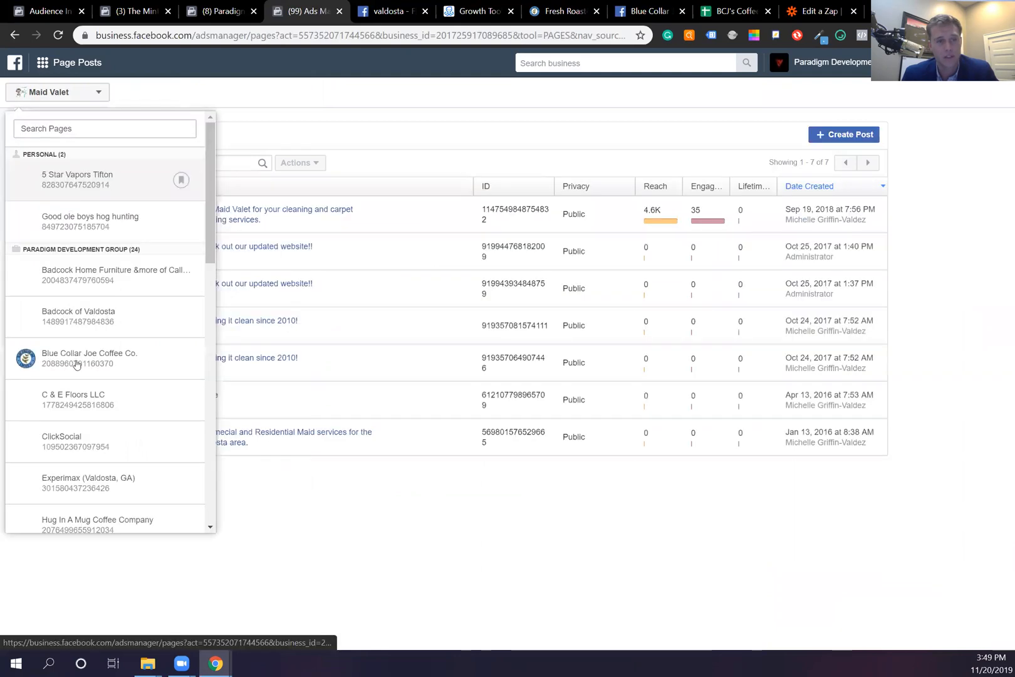
{"action": "left_click", "coordinate": [78, 359]}
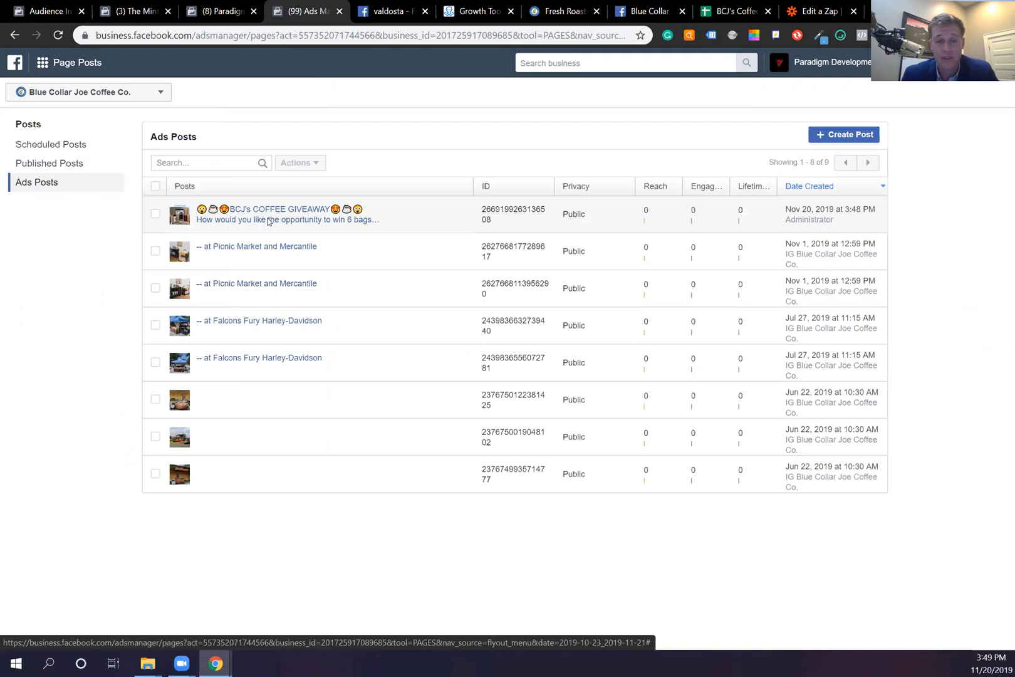
{"action": "left_click", "coordinate": [268, 221]}
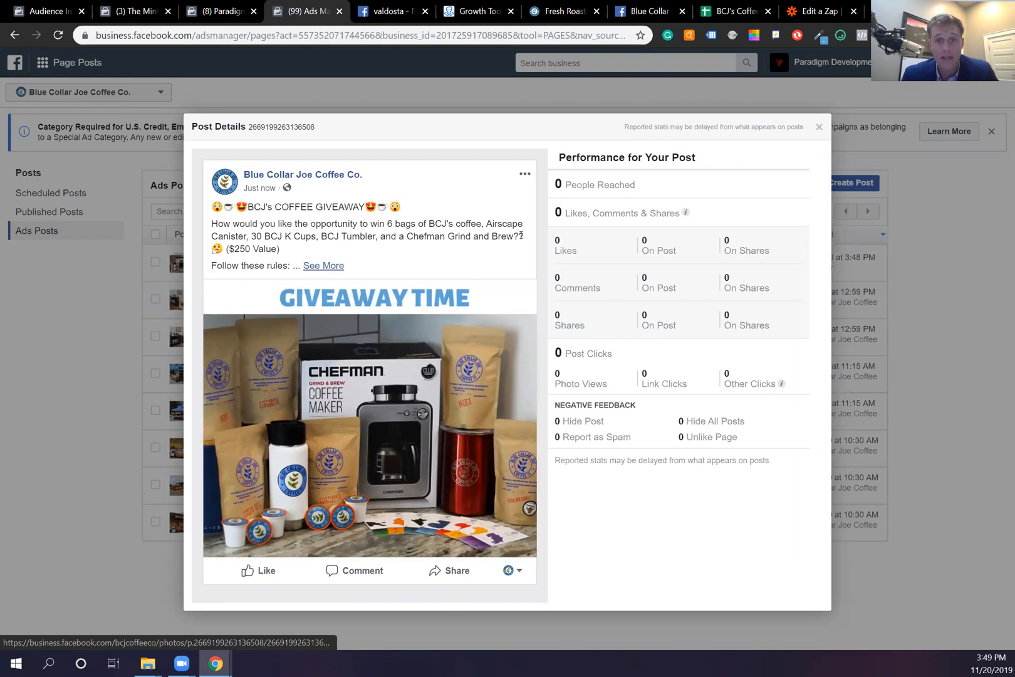
{"action": "left_click", "coordinate": [819, 126]}
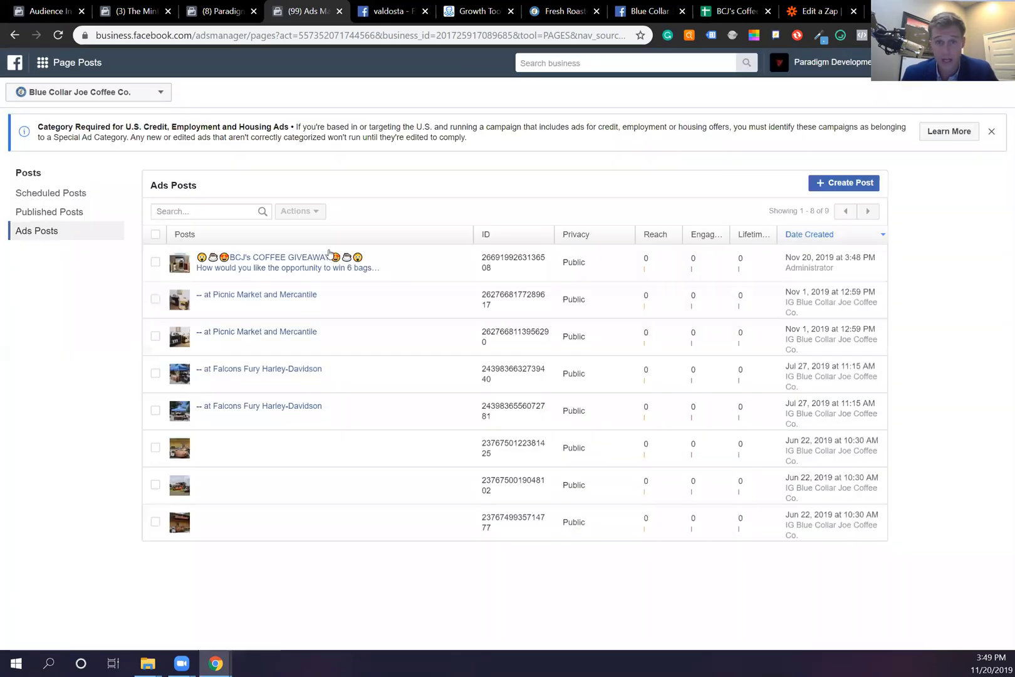
- Publish the BCJ's COFFEE GIVEAWAY ad post to the page
{"action": "left_click", "coordinate": [155, 263]}
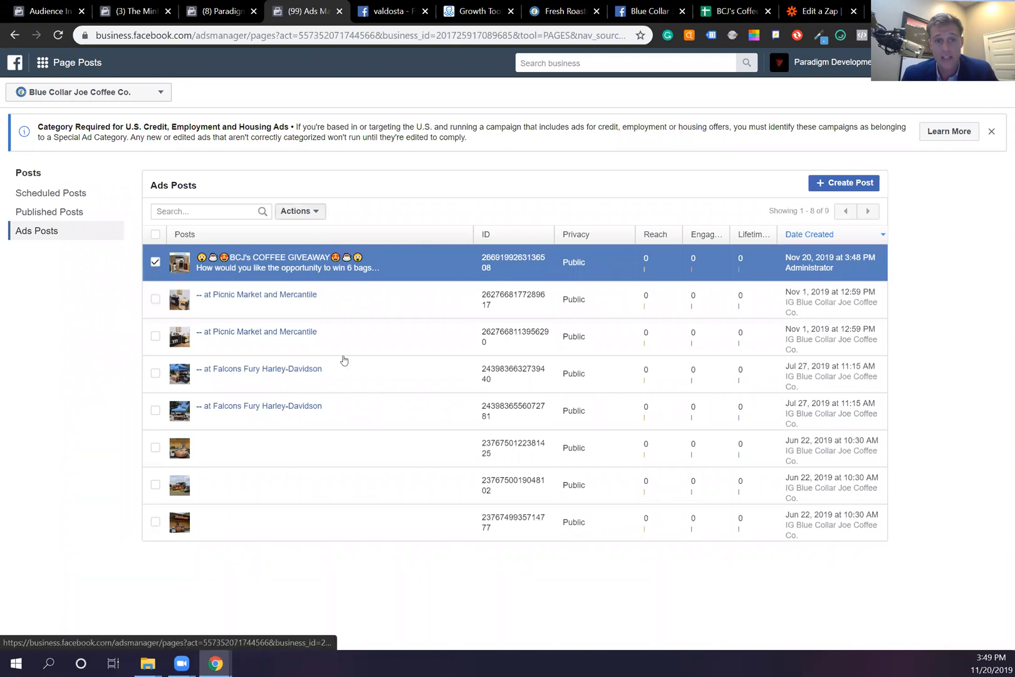
{"action": "left_click", "coordinate": [312, 212]}
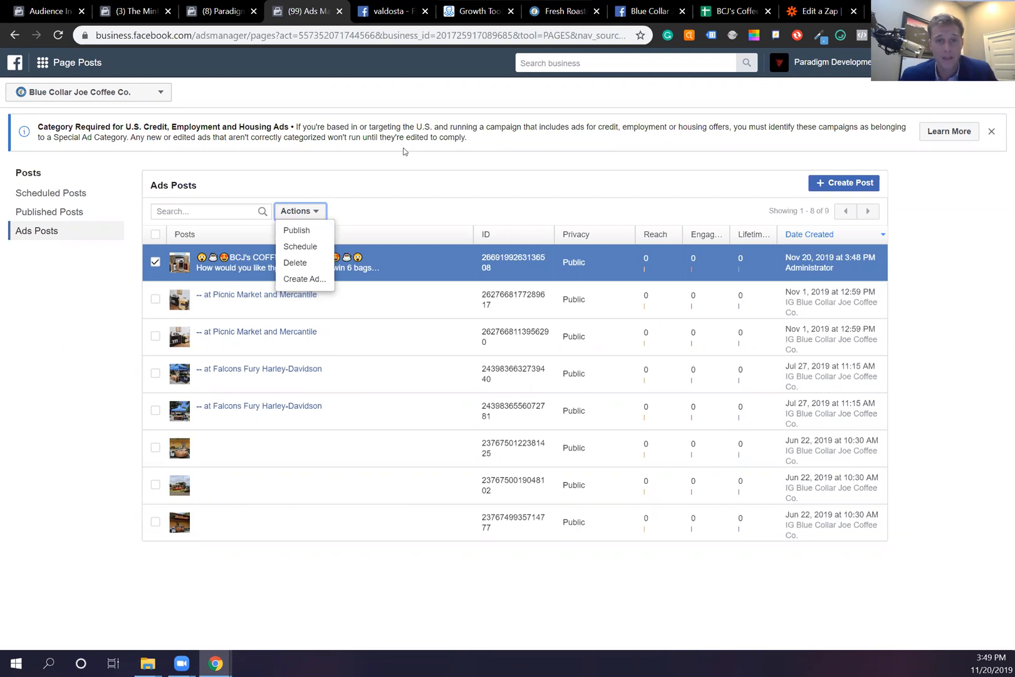
{"action": "left_click", "coordinate": [296, 230]}
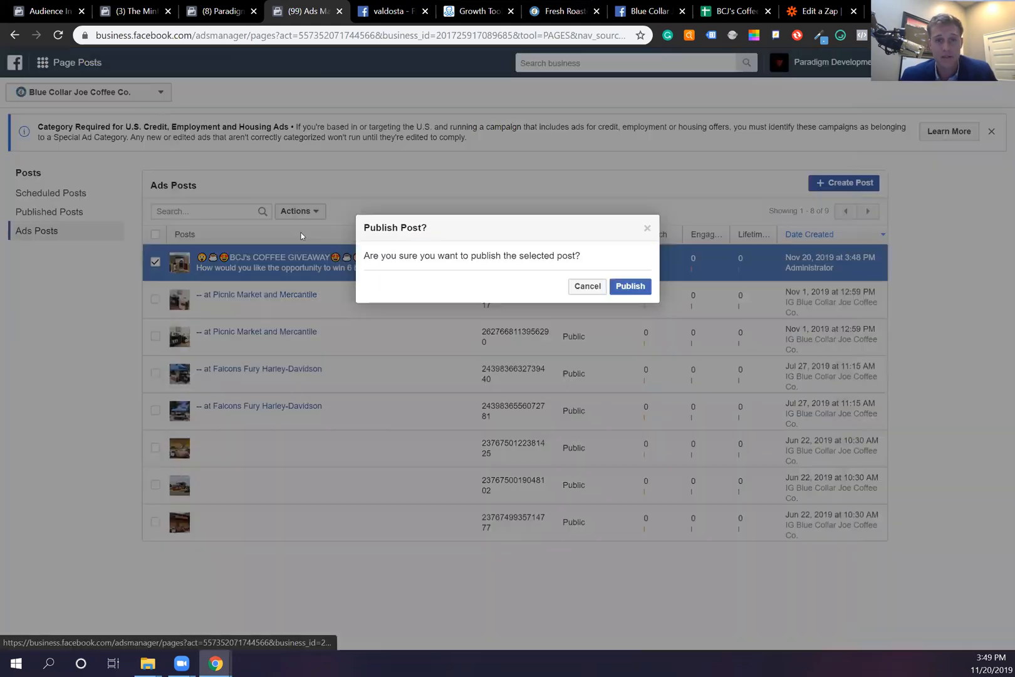
{"action": "left_click", "coordinate": [629, 287]}
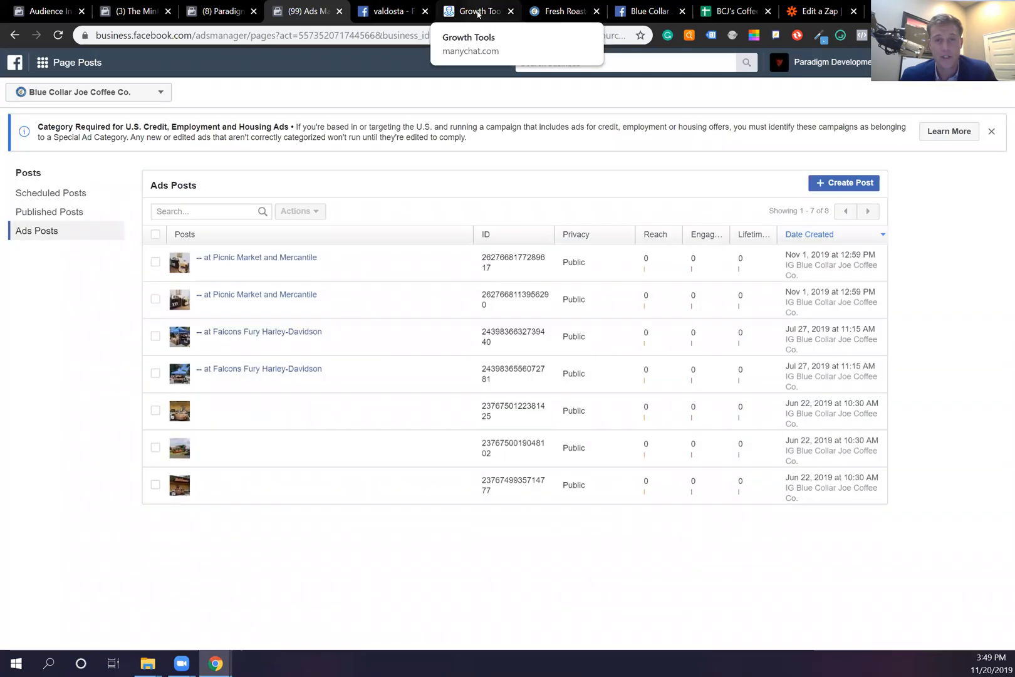
- Switch to ManyChat and select the published BCJ's COFFEE GIVEAWAY post for the growth tool's comment tracking
{"action": "left_click", "coordinate": [477, 12]}
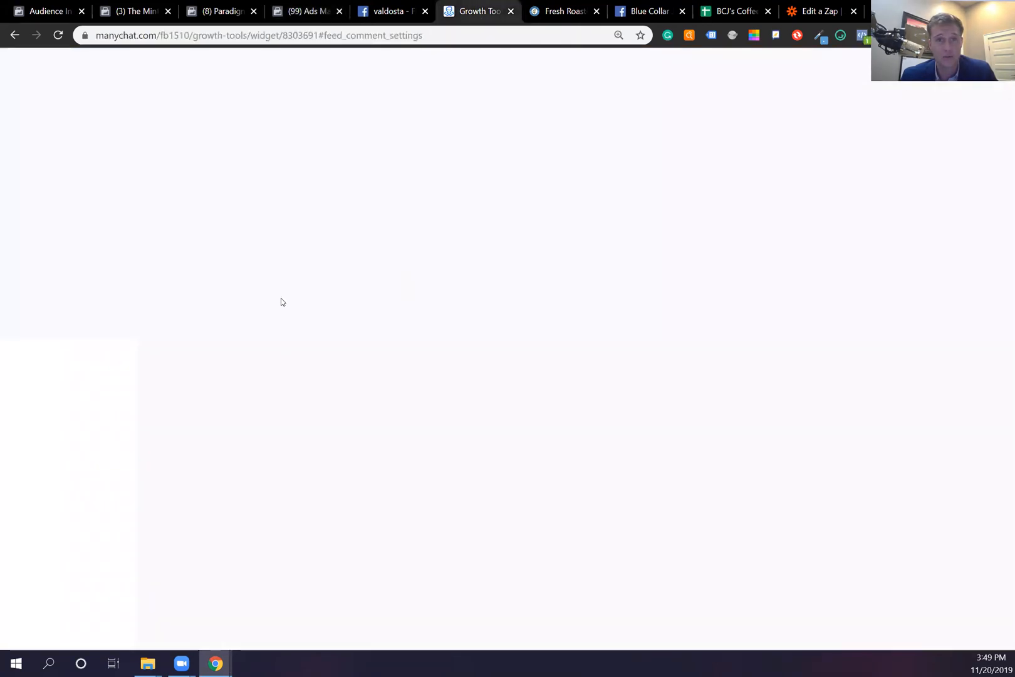
{"action": "left_click", "coordinate": [337, 314]}
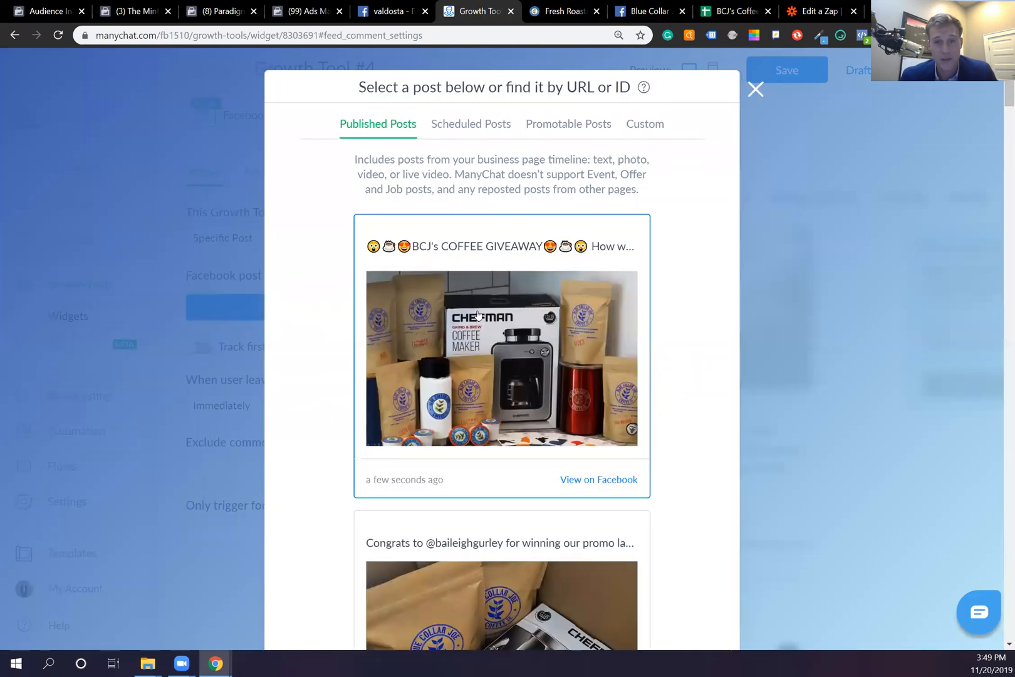
{"action": "left_click", "coordinate": [471, 338]}
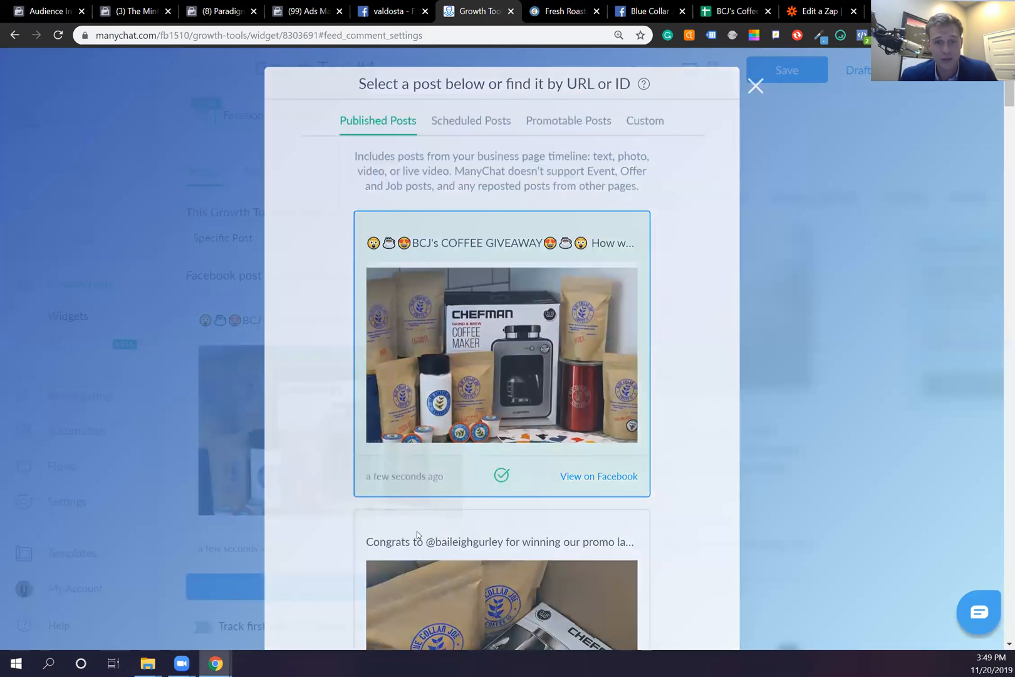
- Advance to the growth tool's opt-in actions, keep "Don't send the opt-in message", and save and activate the tool
{"action": "scroll", "coordinate": [389, 533], "scroll_direction": "down", "scroll_amount": 4}
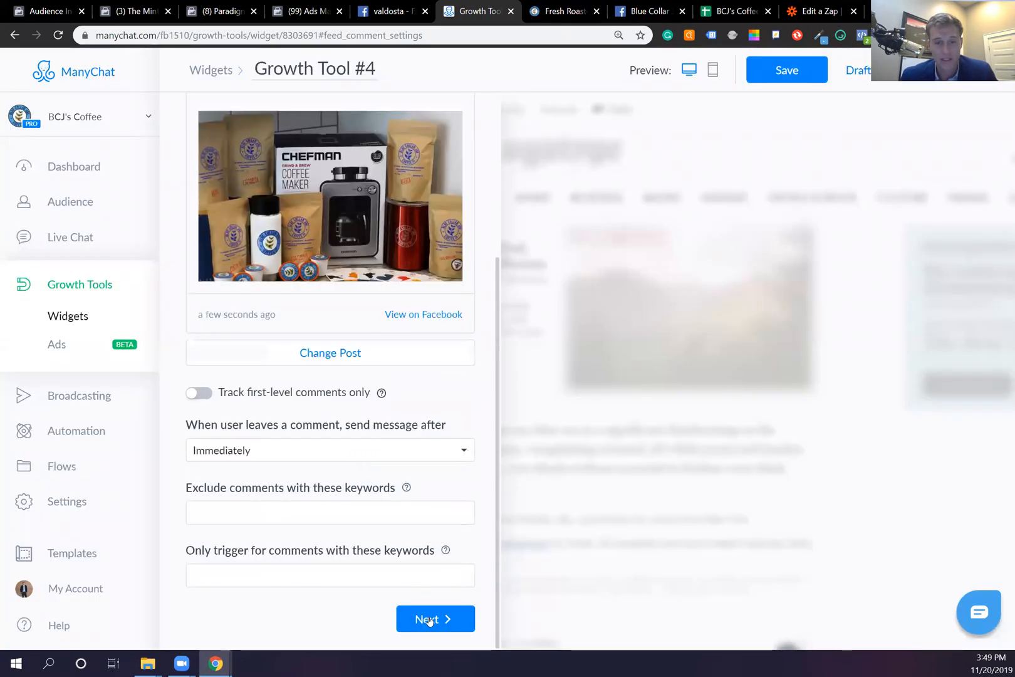
{"action": "left_click", "coordinate": [428, 619]}
{"action": "left_click", "coordinate": [430, 619]}
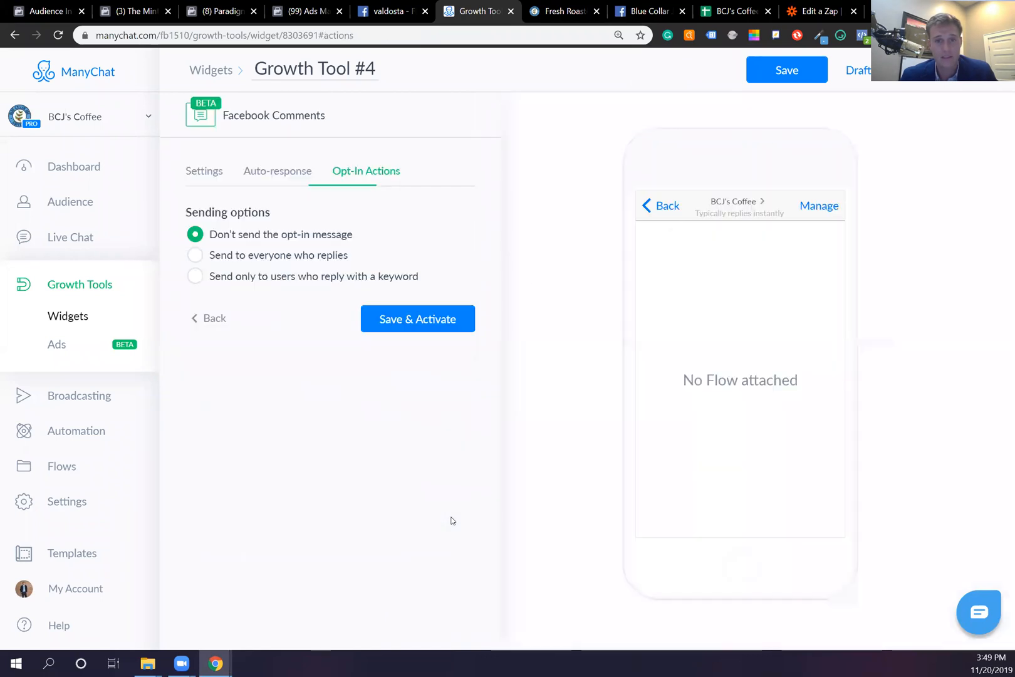
{"action": "left_click", "coordinate": [419, 319]}
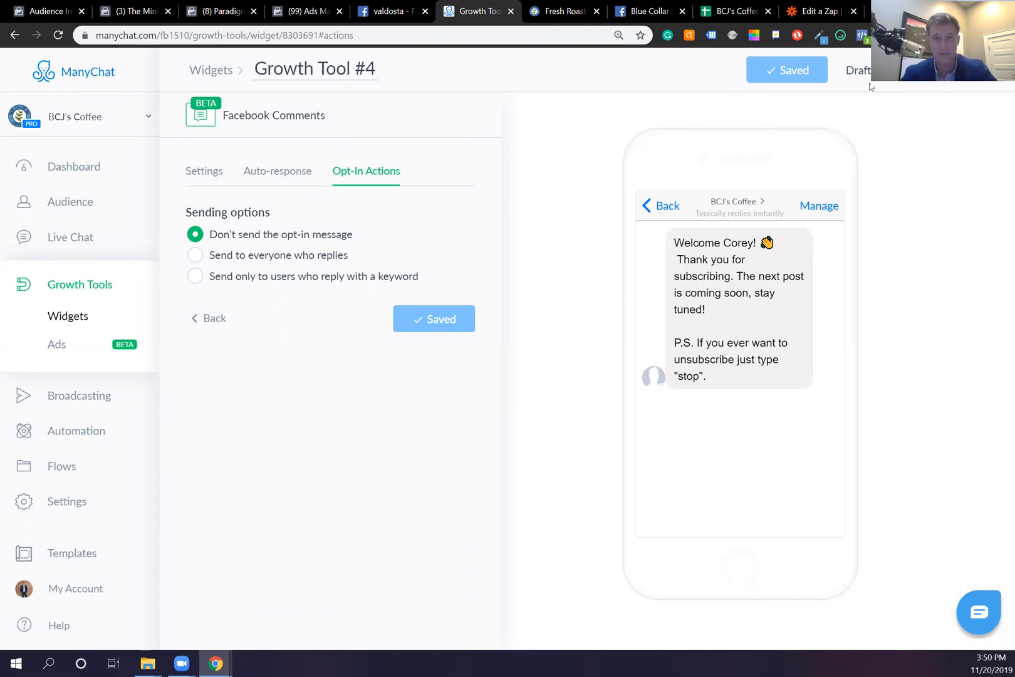
- Switch to Facebook, search for "blue collar joe coffee co." and open the company's page
{"action": "left_click", "coordinate": [393, 13]}
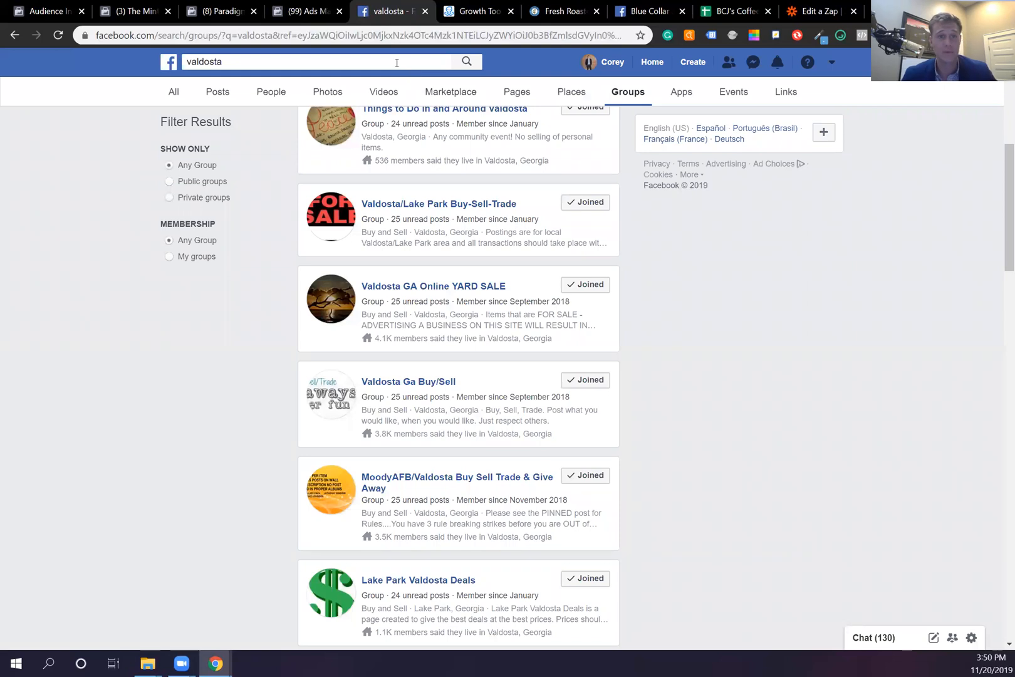
{"action": "left_click", "coordinate": [396, 63]}
{"action": "type", "text": "blue"}
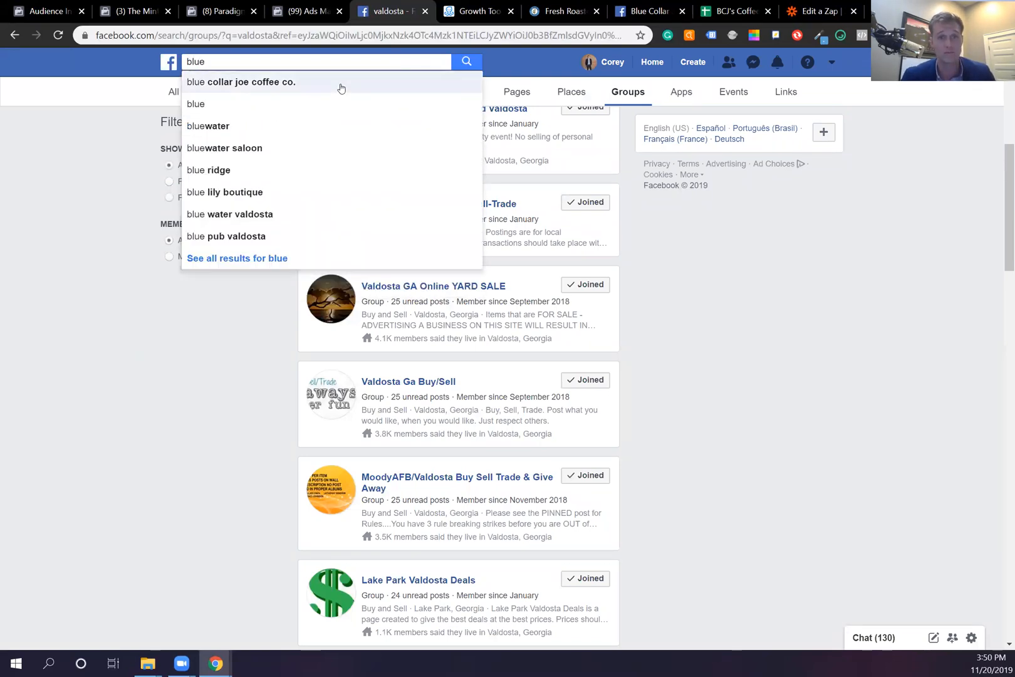
{"action": "left_click", "coordinate": [341, 88]}
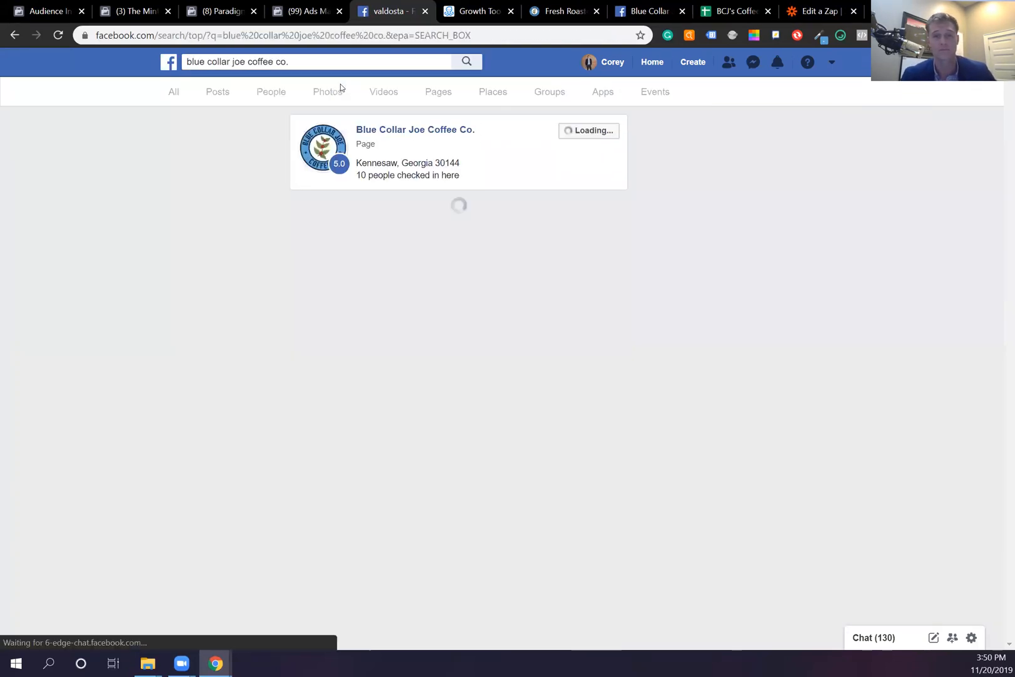
{"action": "left_click", "coordinate": [437, 131]}
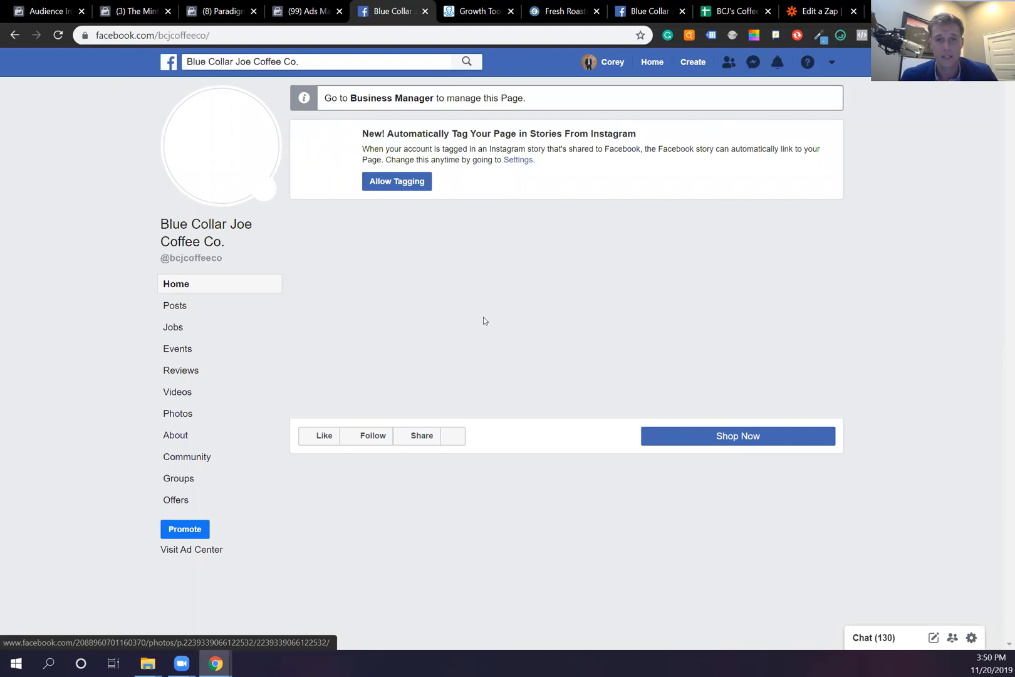
- Comment on the page's BCJ's COFFEE GIVEAWAY post, tagging two friends
{"action": "scroll", "coordinate": [483, 316], "scroll_direction": "down", "scroll_amount": 2}
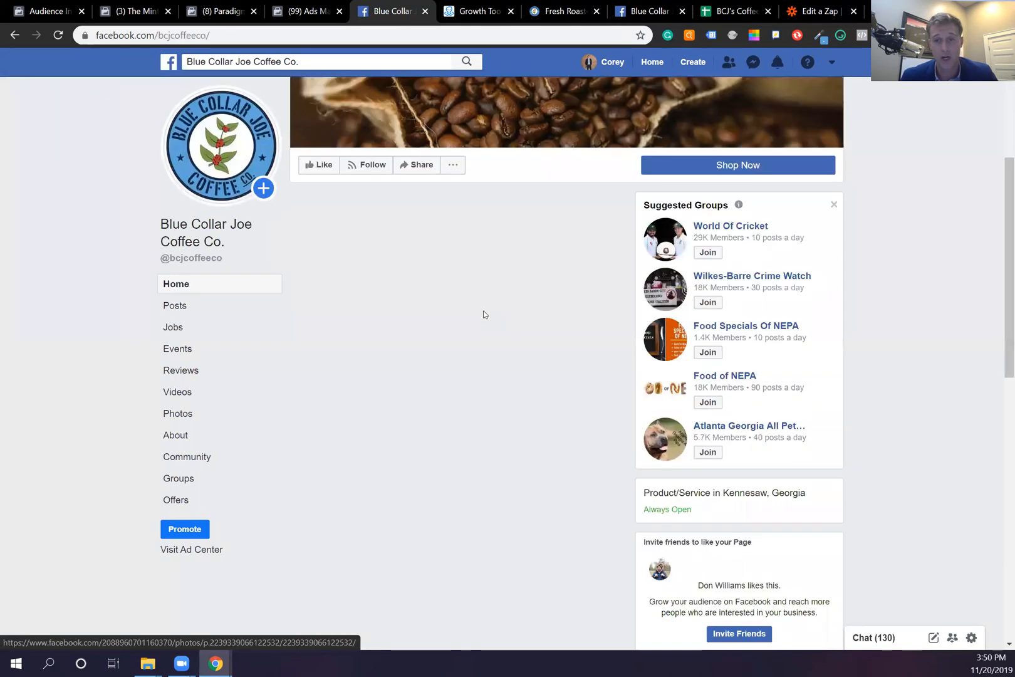
{"action": "scroll", "coordinate": [464, 314], "scroll_direction": "down", "scroll_amount": 2}
{"action": "scroll", "coordinate": [448, 310], "scroll_direction": "down", "scroll_amount": 2}
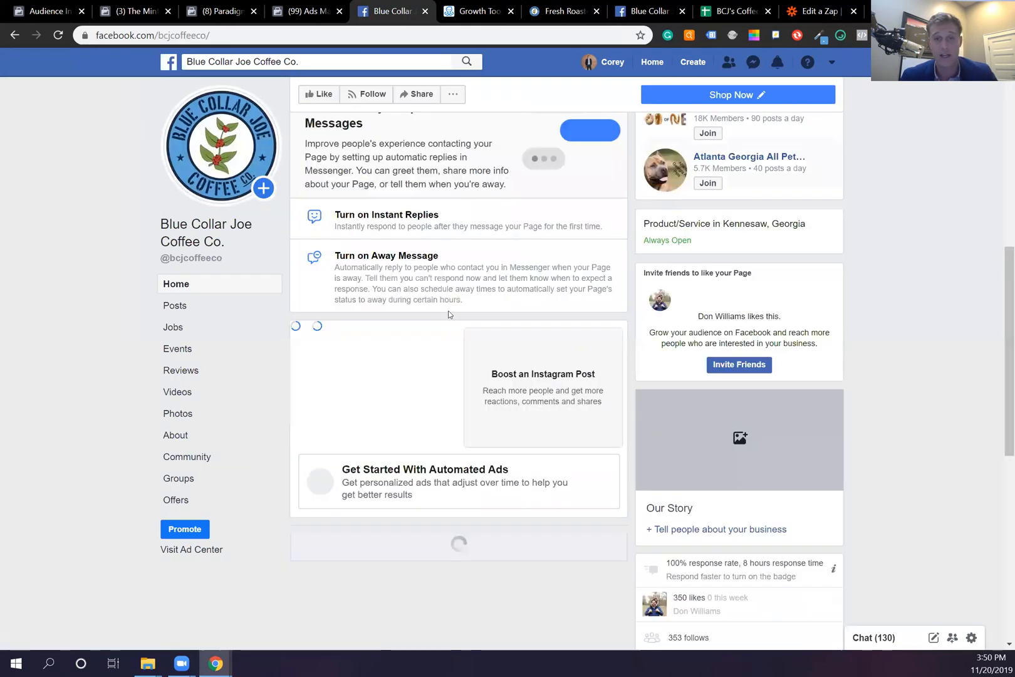
{"action": "scroll", "coordinate": [448, 310], "scroll_direction": "down", "scroll_amount": 4}
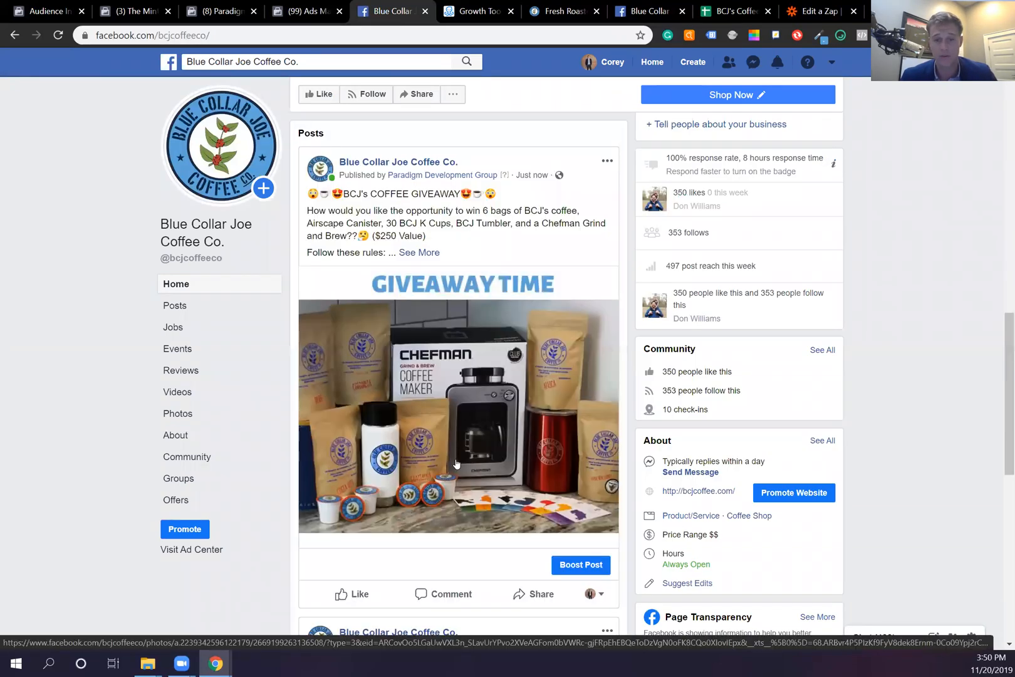
{"action": "scroll", "coordinate": [455, 464], "scroll_direction": "down", "scroll_amount": 2}
{"action": "left_click", "coordinate": [456, 462]}
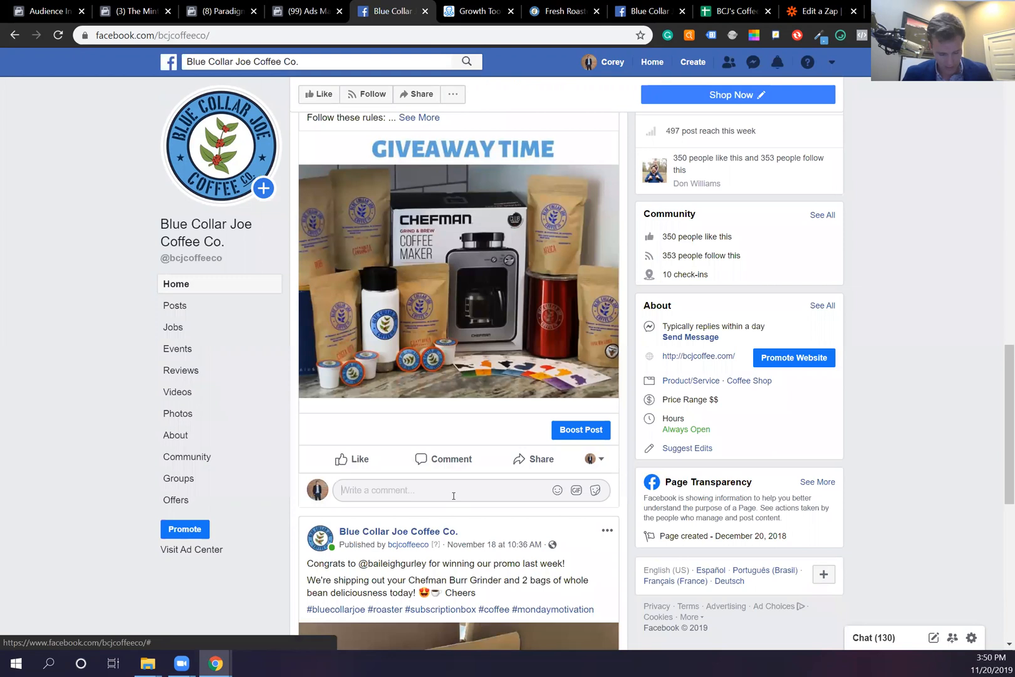
{"action": "type", "text": "@"}
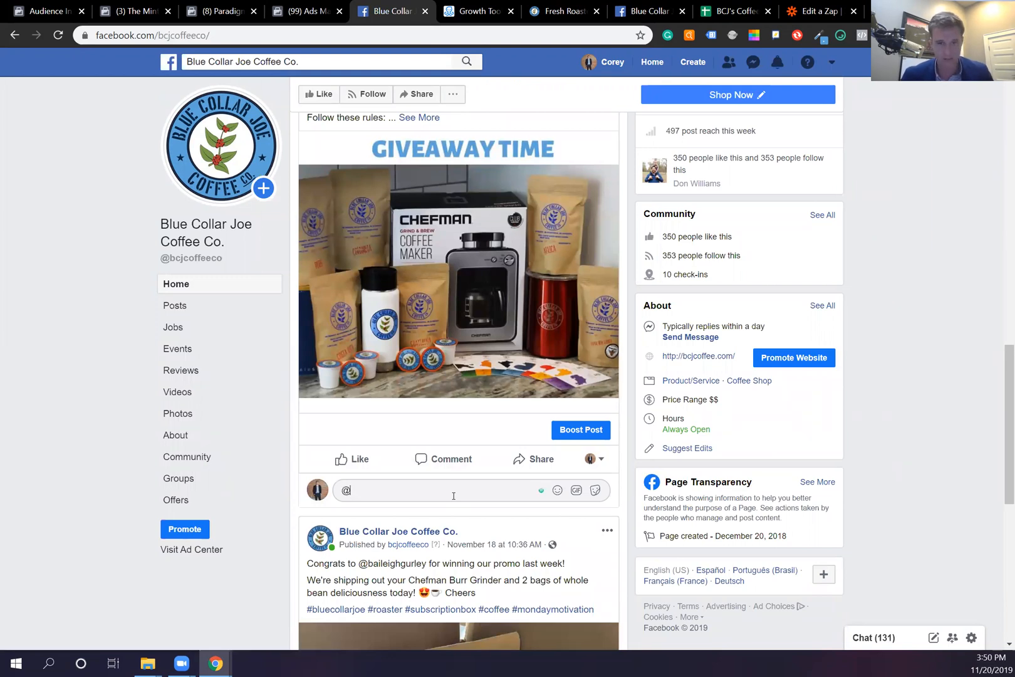
{"action": "type", "text": "don"}
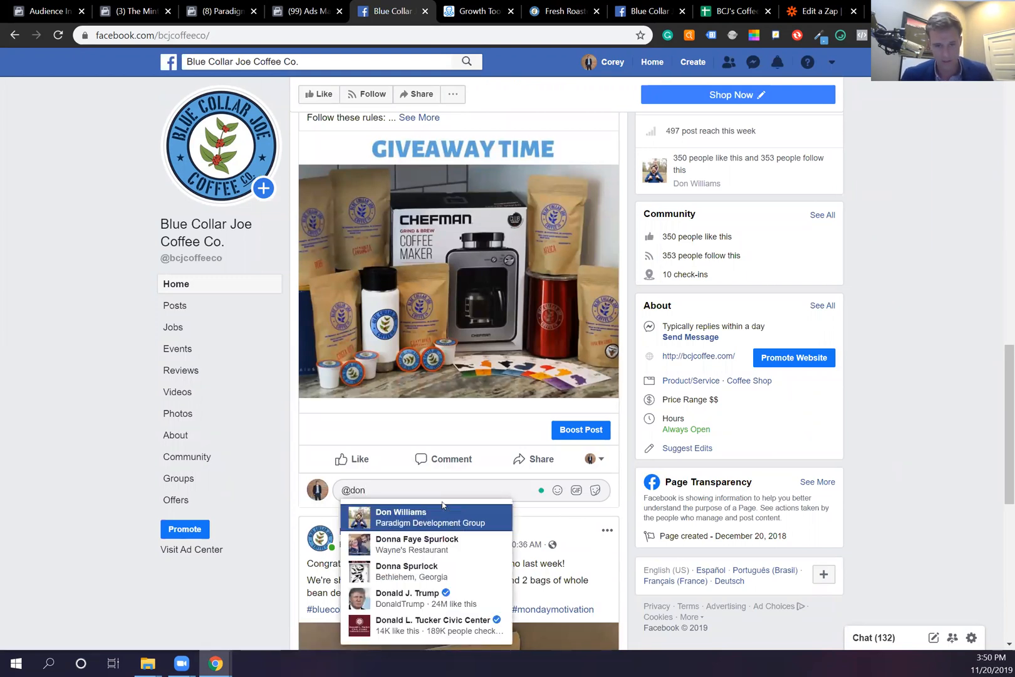
{"action": "key", "text": "Return"}
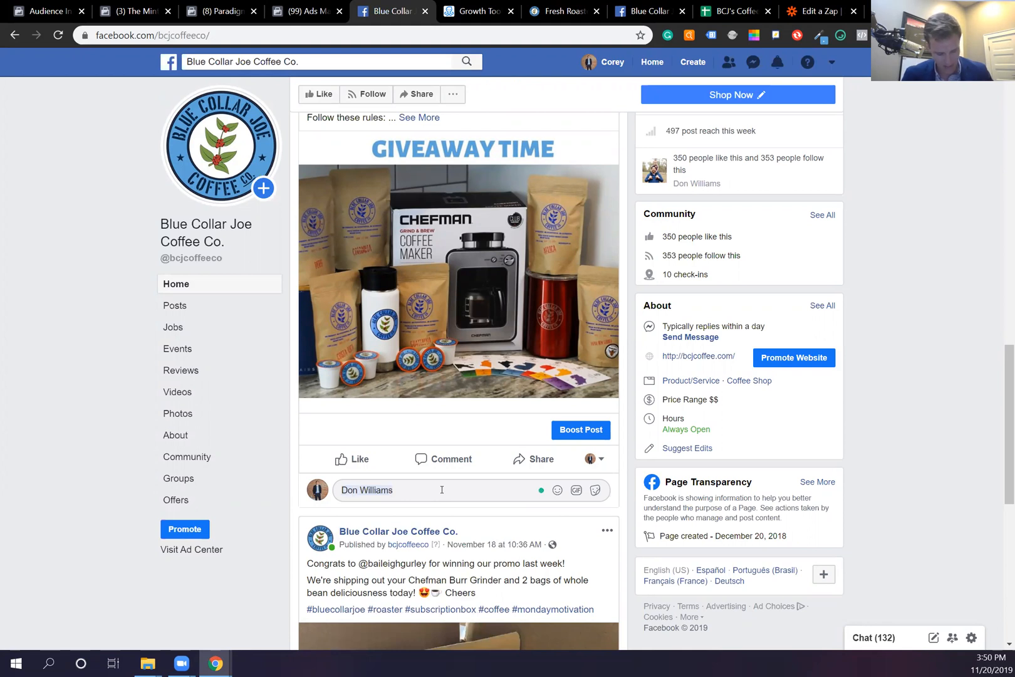
{"action": "type", "text": "@sara"}
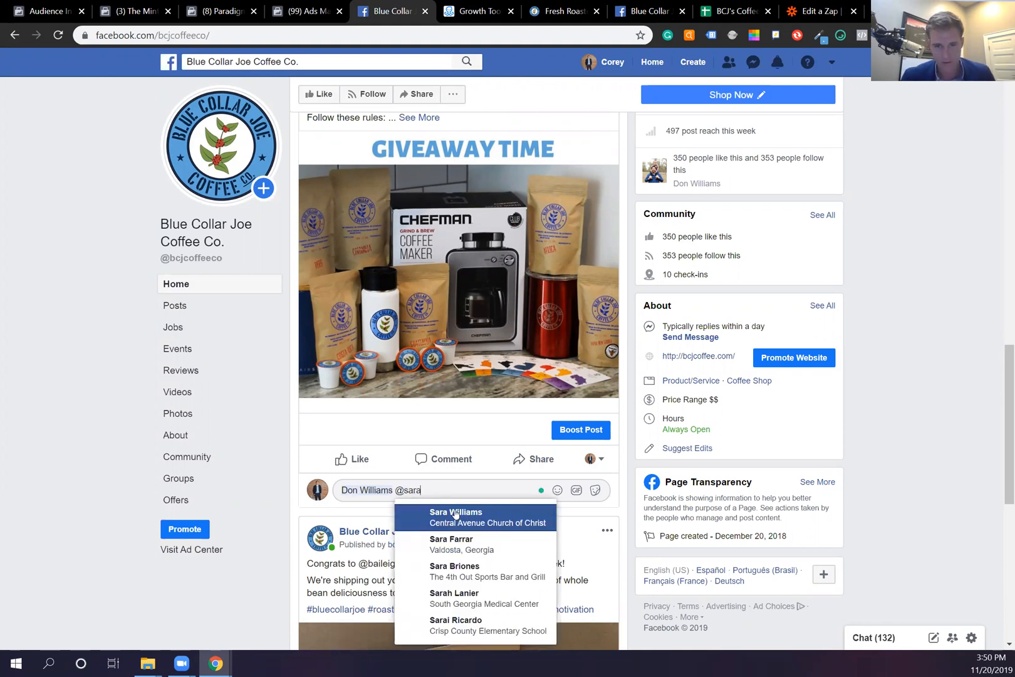
{"action": "left_click", "coordinate": [463, 617]}
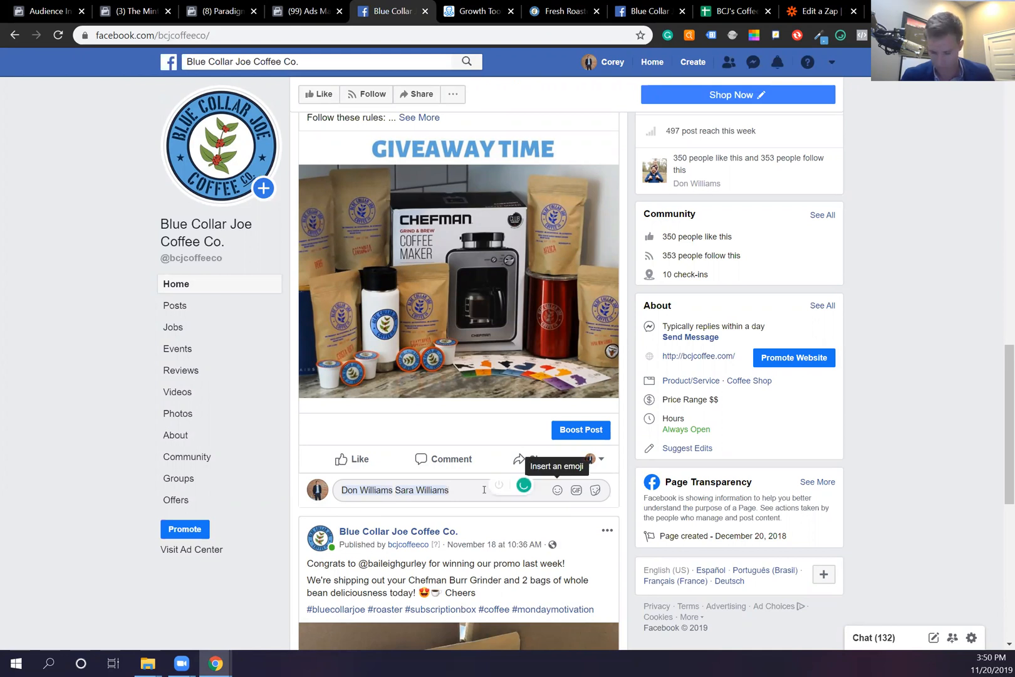
{"action": "key", "text": "Return"}
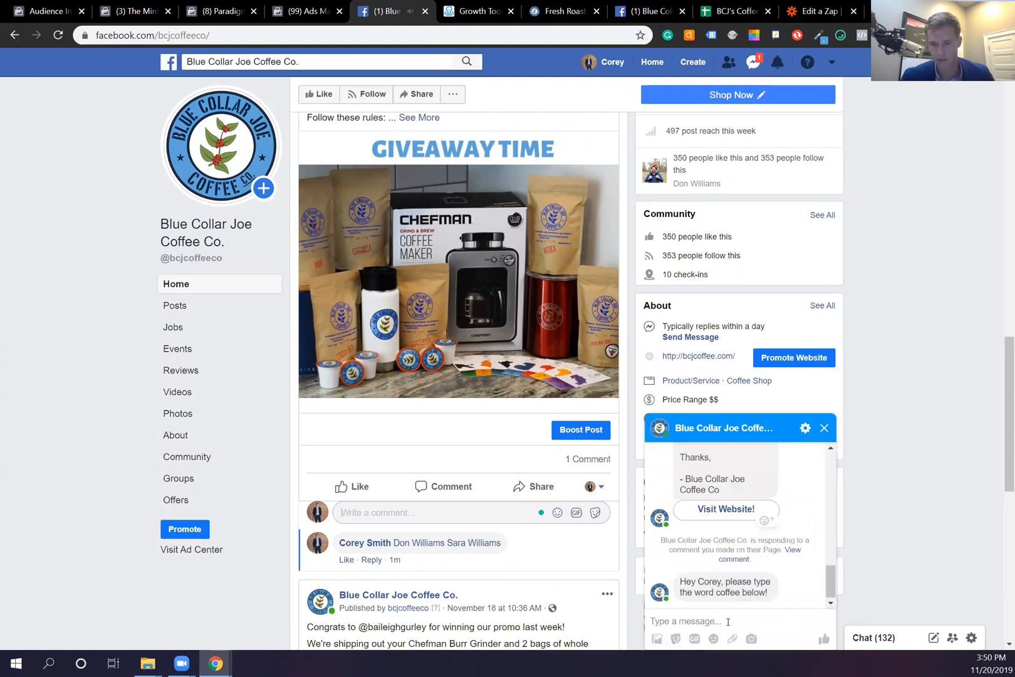
- Reply "coffee" in the Blue Collar Joe Coffee chat, submit the suggested e-mail address and read the bot's entry message
{"action": "left_click", "coordinate": [727, 621]}
{"action": "type", "text": "coffee"}
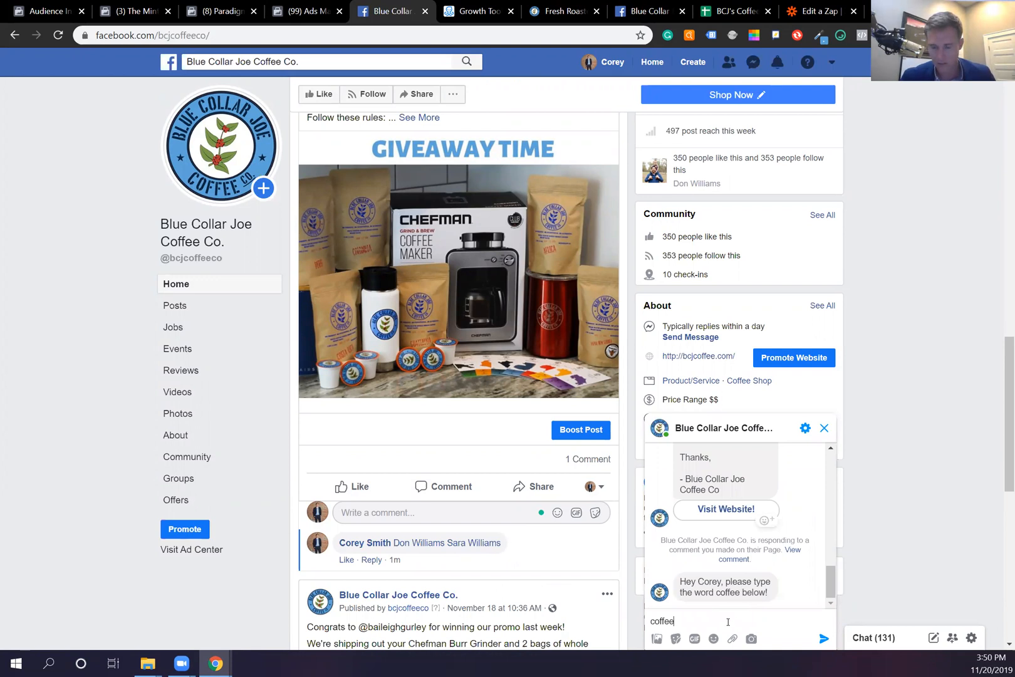
{"action": "key", "text": "Return"}
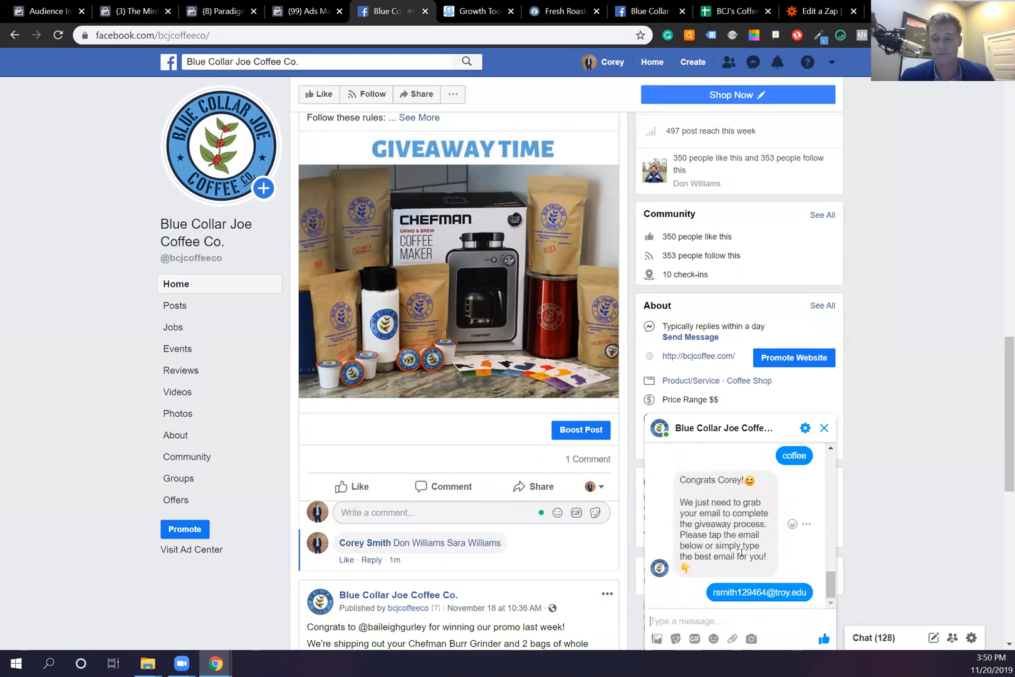
{"action": "left_click", "coordinate": [695, 589]}
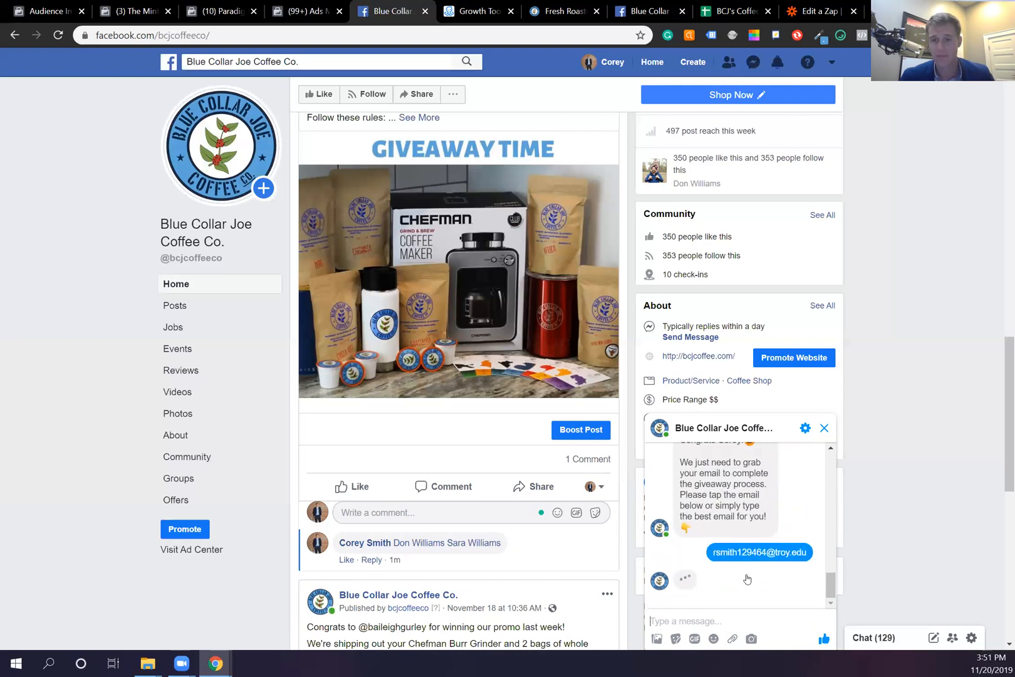
{"action": "scroll", "coordinate": [723, 539], "scroll_direction": "up", "scroll_amount": 3}
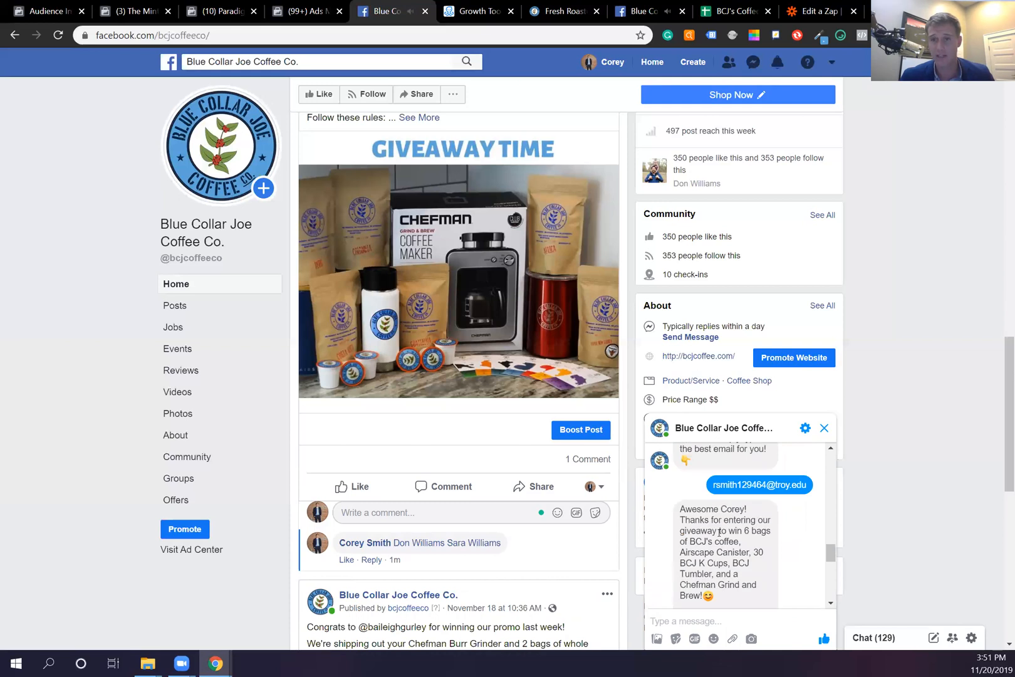
{"action": "scroll", "coordinate": [719, 531], "scroll_direction": "down", "scroll_amount": 1}
- Check the BCJ's Coffee Google Sheet, switch to Zapier and turn on the ManyChat-to-Google Sheets Zap
{"action": "left_click", "coordinate": [730, 11]}
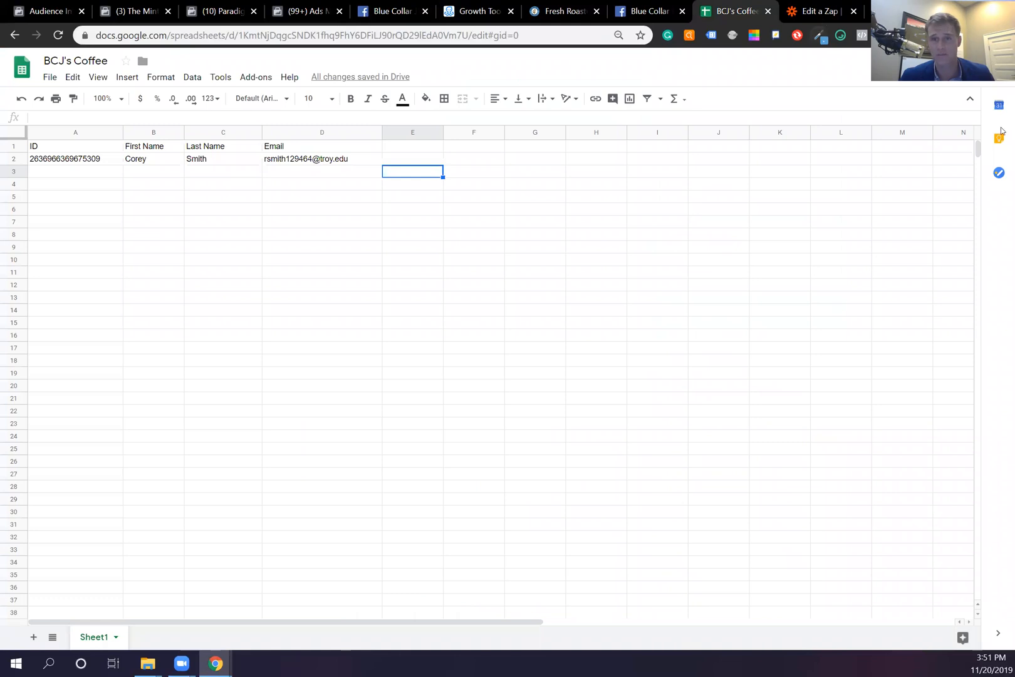
{"action": "key", "text": "ctrl+Tab"}
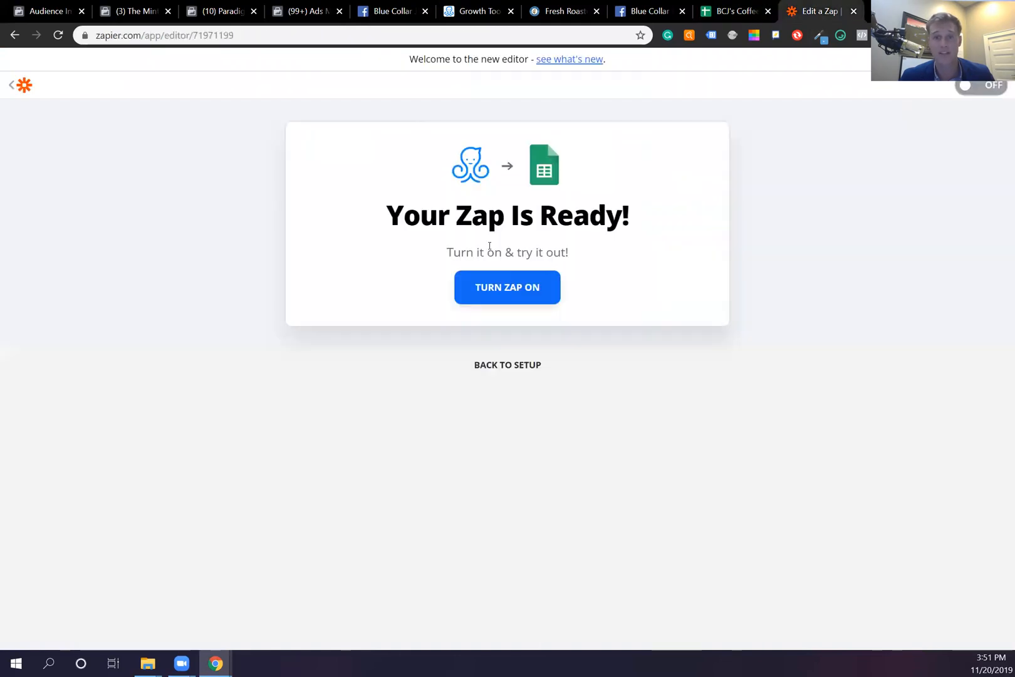
{"action": "left_click", "coordinate": [504, 301]}
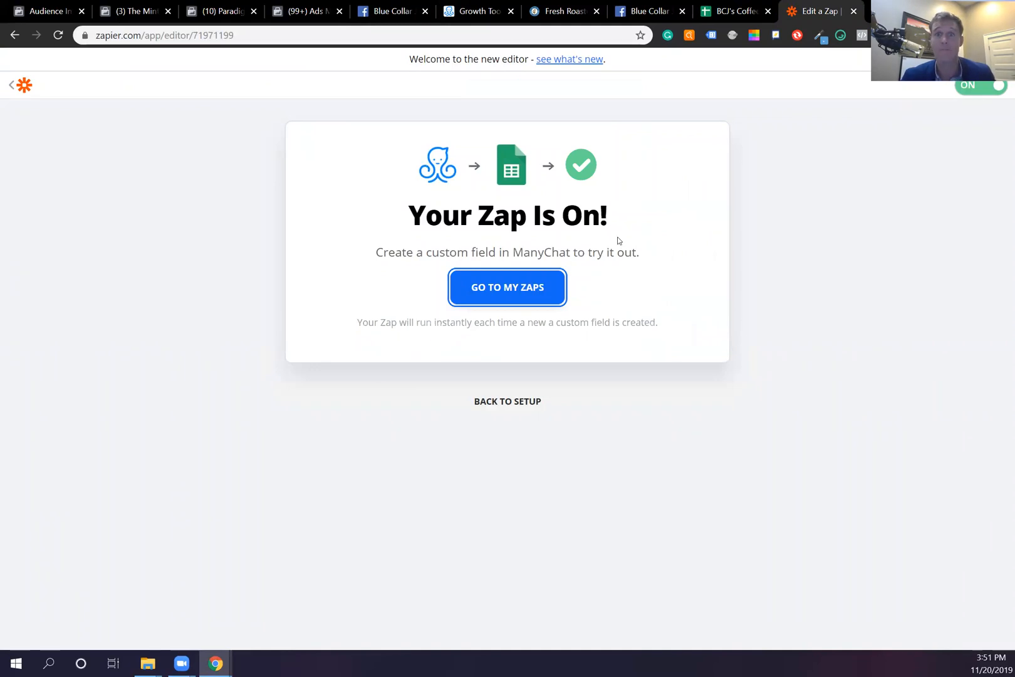
- Review the ManyChat flows list, the BCJ's Coffee Google Sheet and the page's ads posts in Ads Manager
{"action": "left_click", "coordinate": [310, 11]}
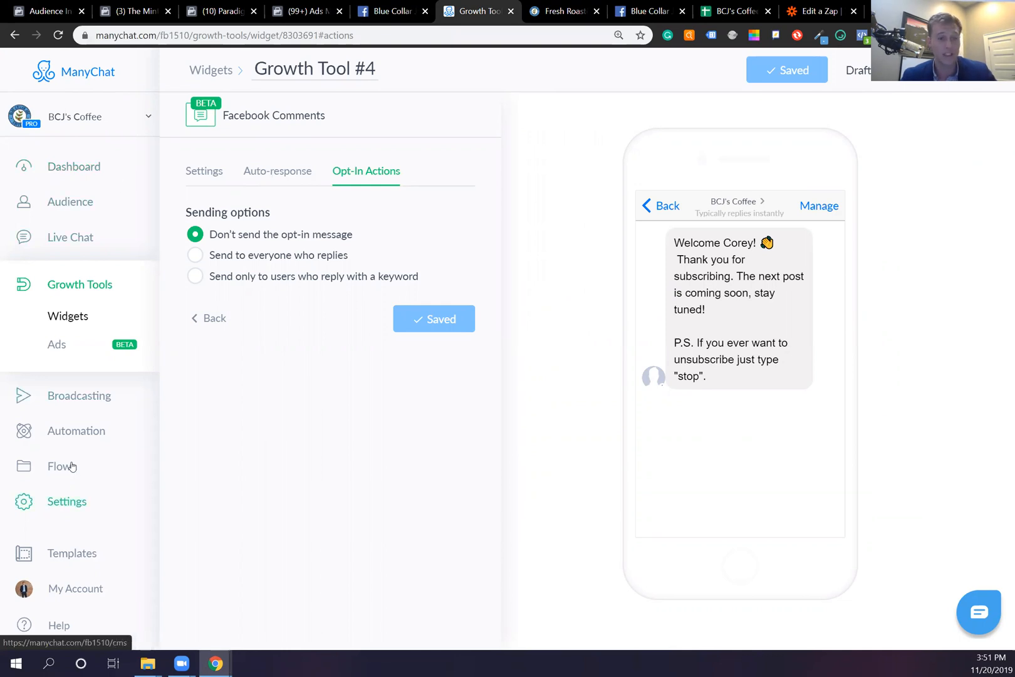
{"action": "left_click", "coordinate": [123, 458]}
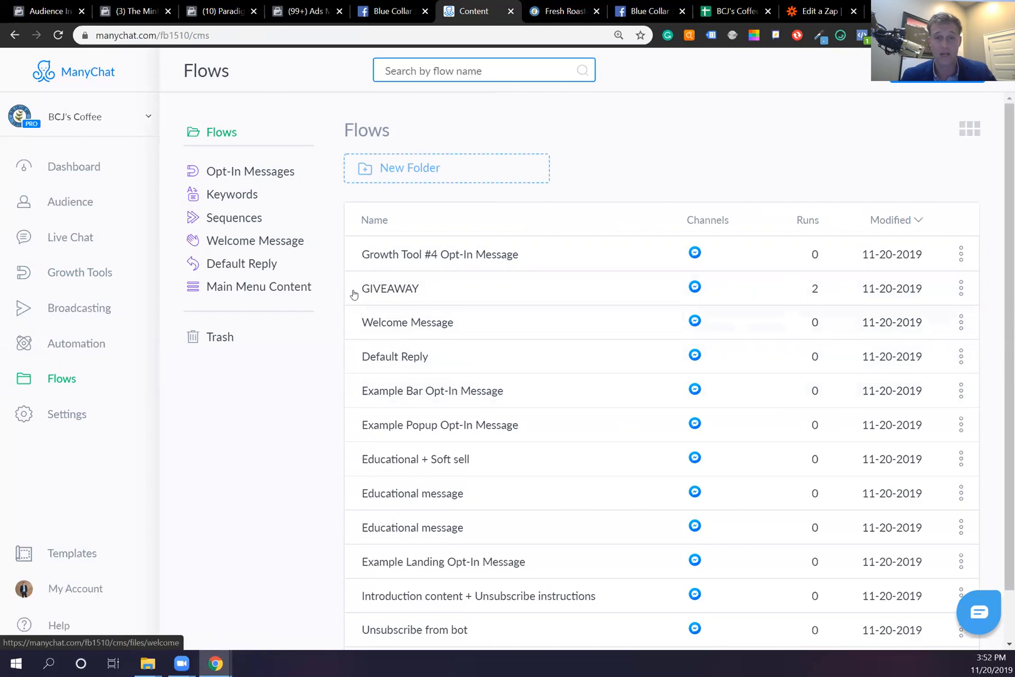
{"action": "left_click", "coordinate": [733, 11]}
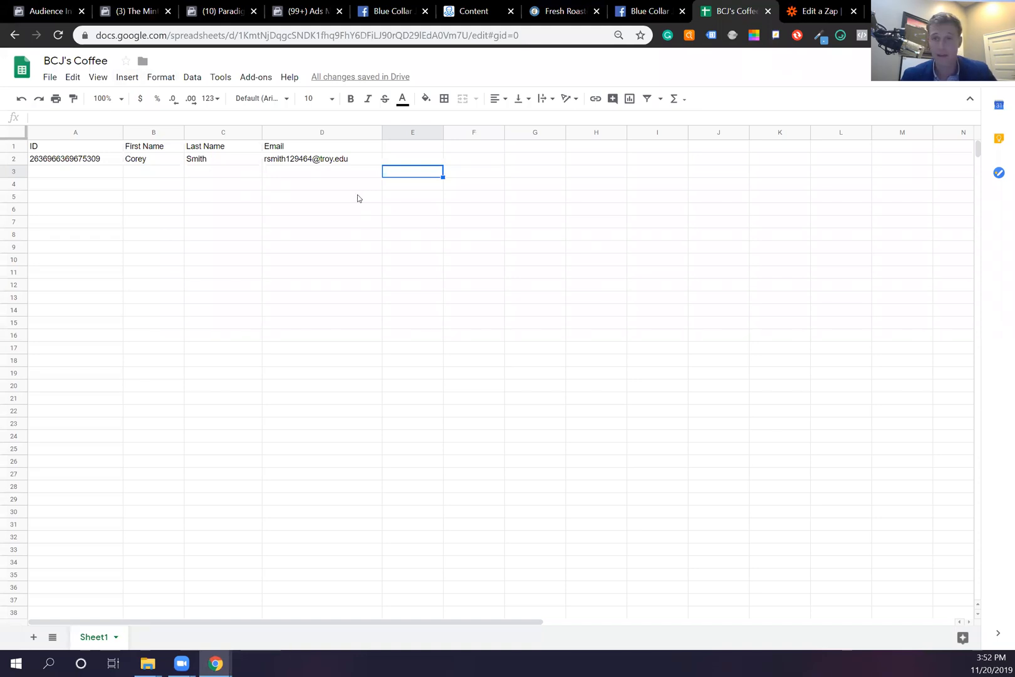
{"action": "left_click", "coordinate": [791, 11]}
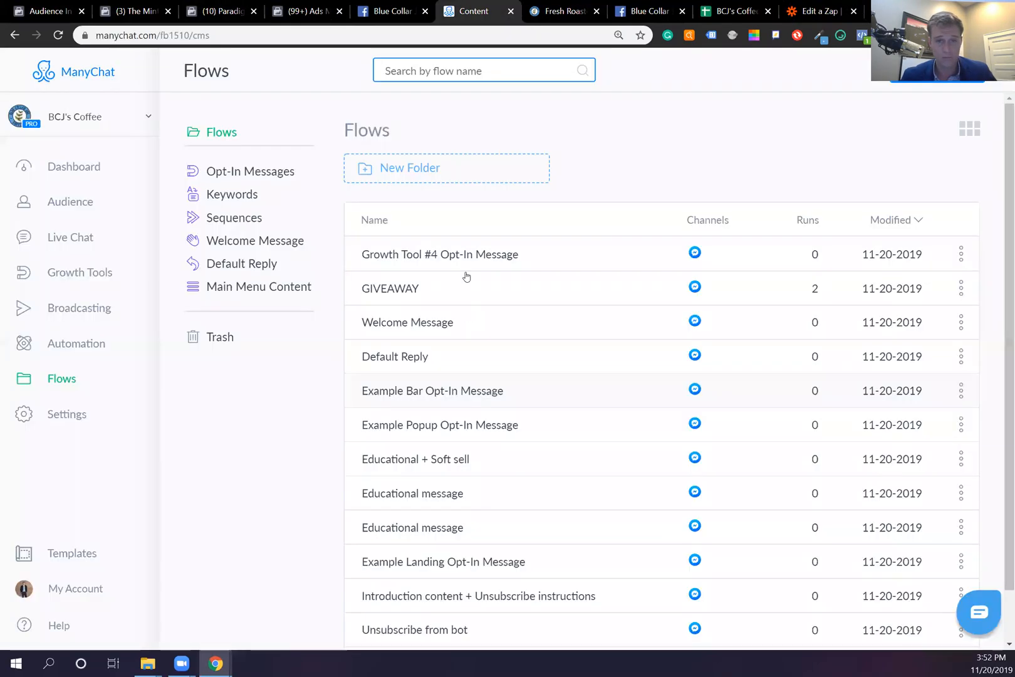
{"action": "left_click", "coordinate": [304, 10]}
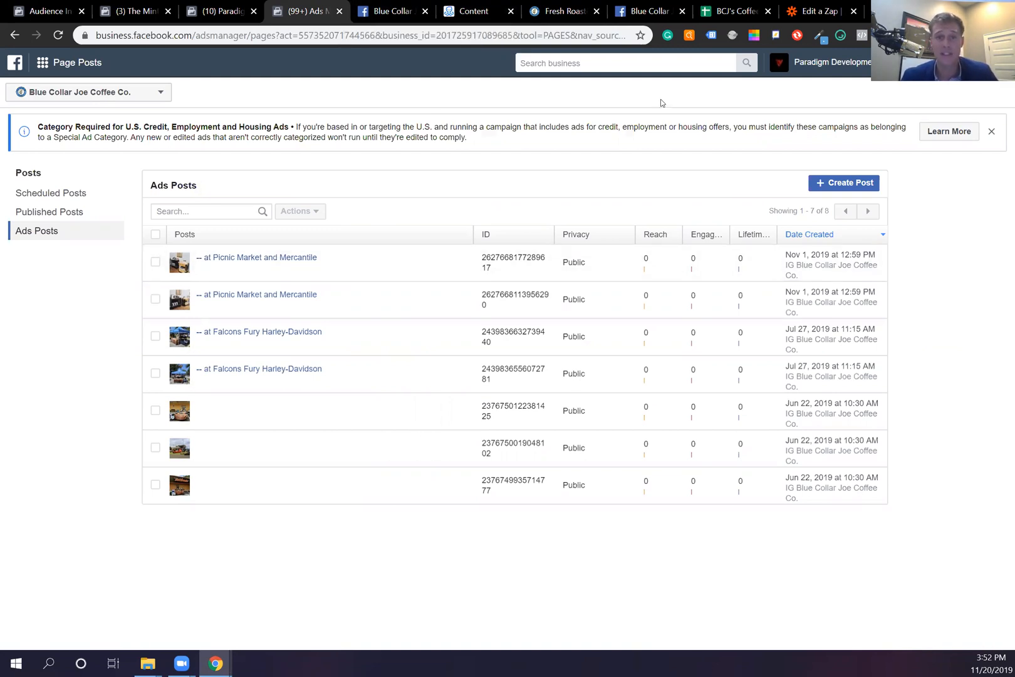
- Switch to the Blue Collar Joe Coffee Co. Facebook page, close the chat and start boosting the giveaway post
{"action": "key", "text": "ctrl+Tab"}
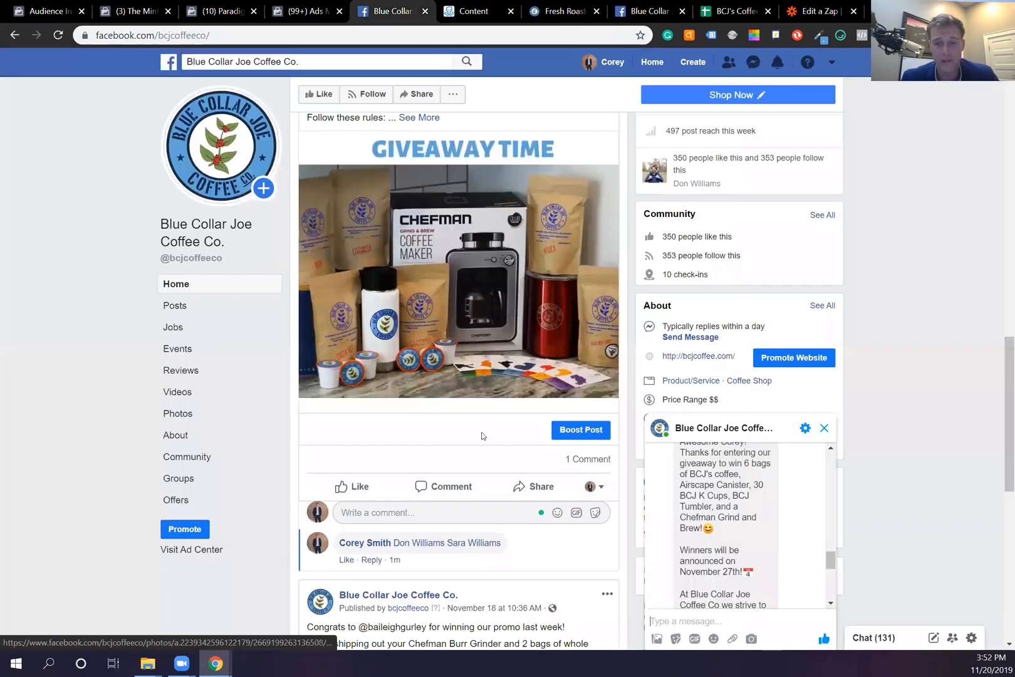
{"action": "left_click", "coordinate": [824, 427]}
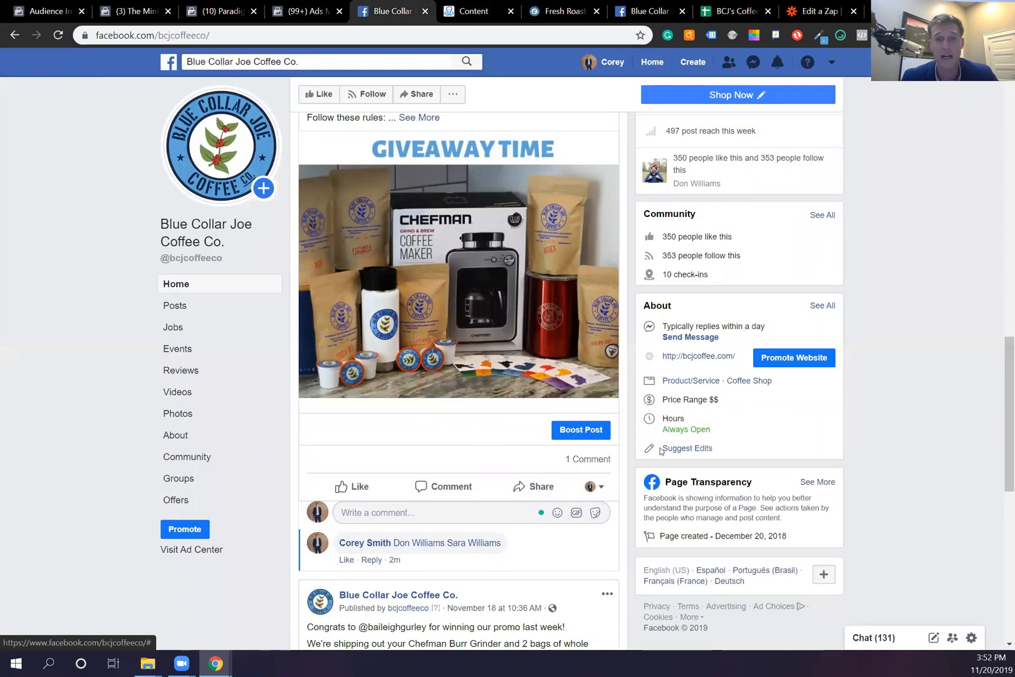
{"action": "scroll", "coordinate": [426, 389], "scroll_direction": "up", "scroll_amount": 4}
{"action": "scroll", "coordinate": [481, 329], "scroll_direction": "down", "scroll_amount": 2}
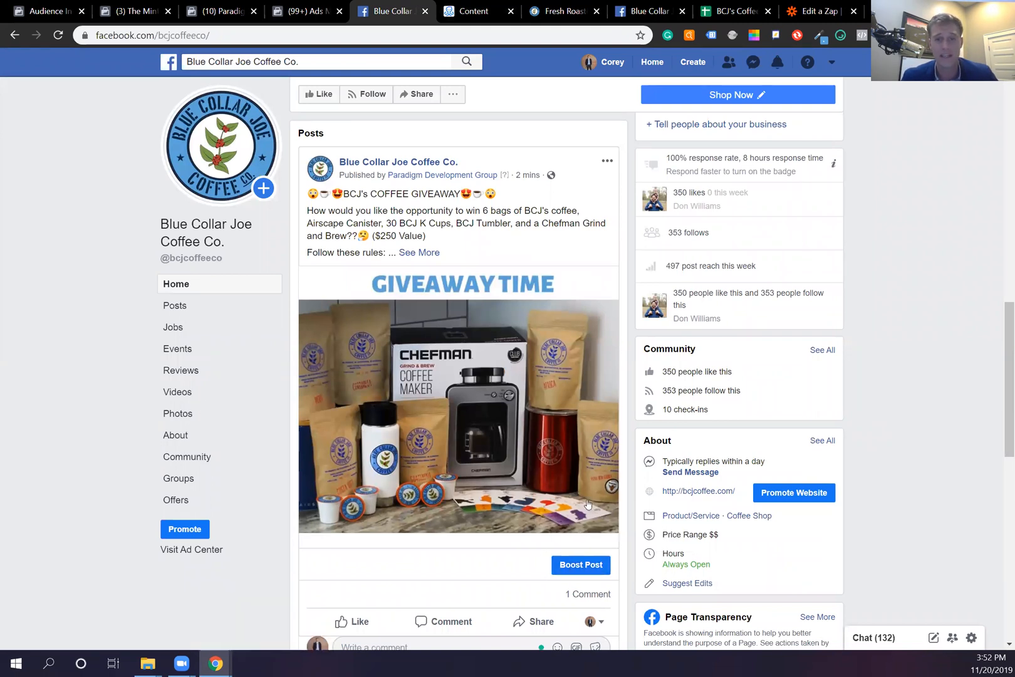
{"action": "left_click", "coordinate": [579, 566]}
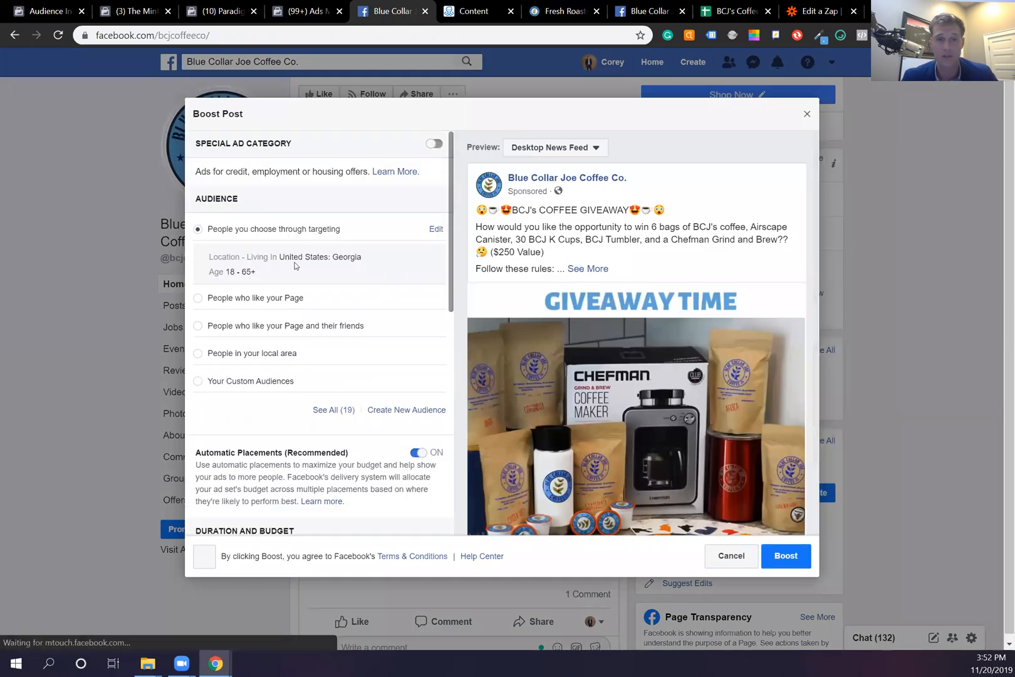
- Edit the boost's targeted audience and set its age range to 24–54
{"action": "left_click", "coordinate": [436, 229]}
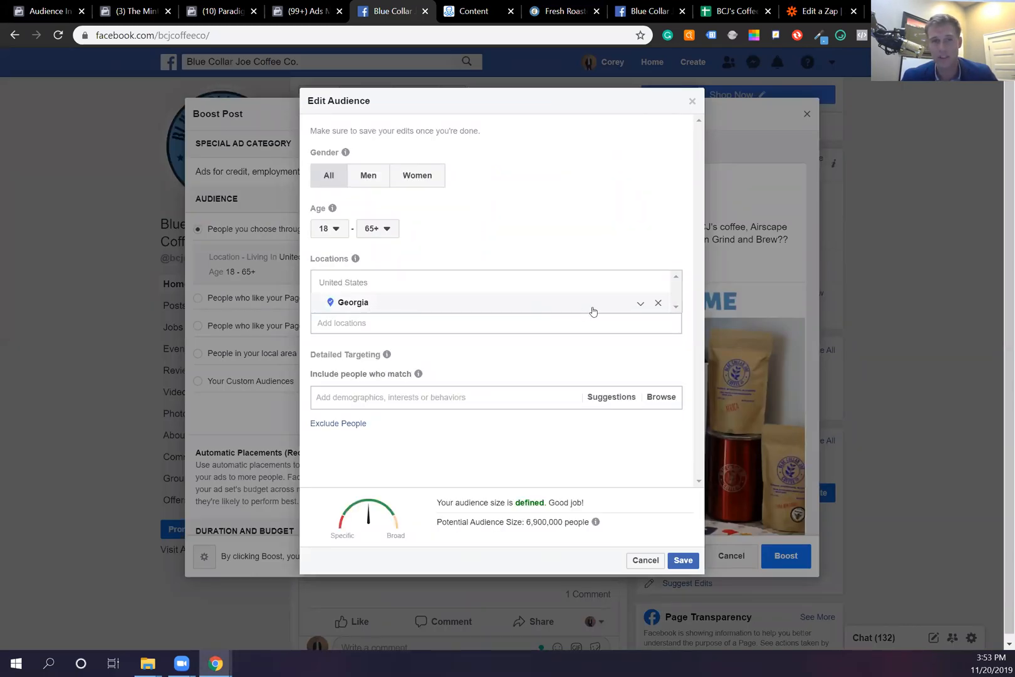
{"action": "left_click", "coordinate": [444, 321]}
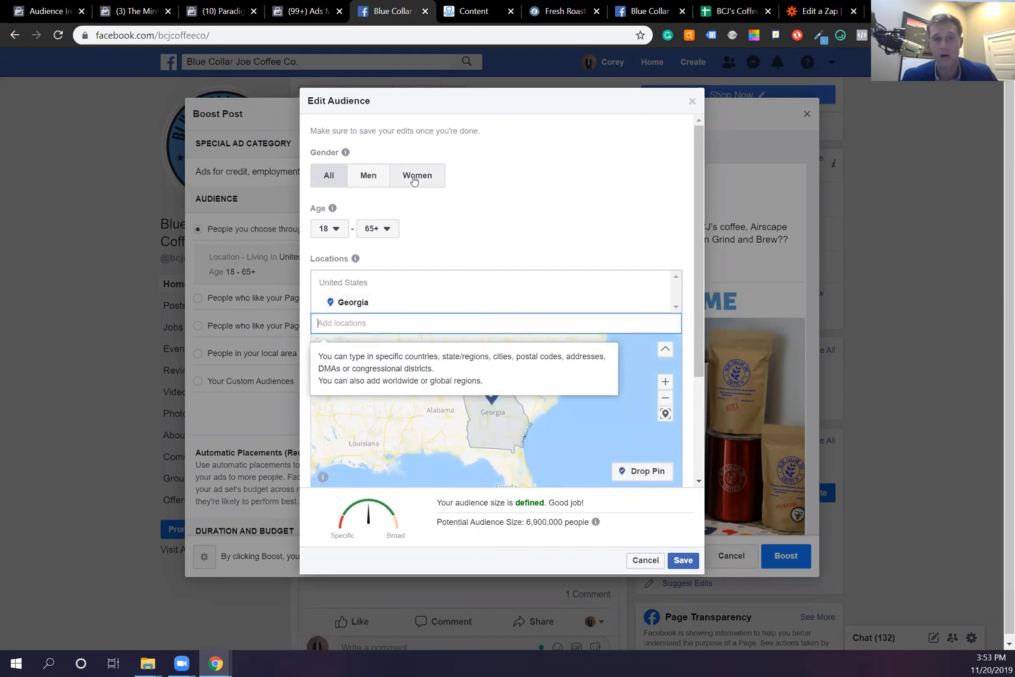
{"action": "left_click", "coordinate": [330, 229]}
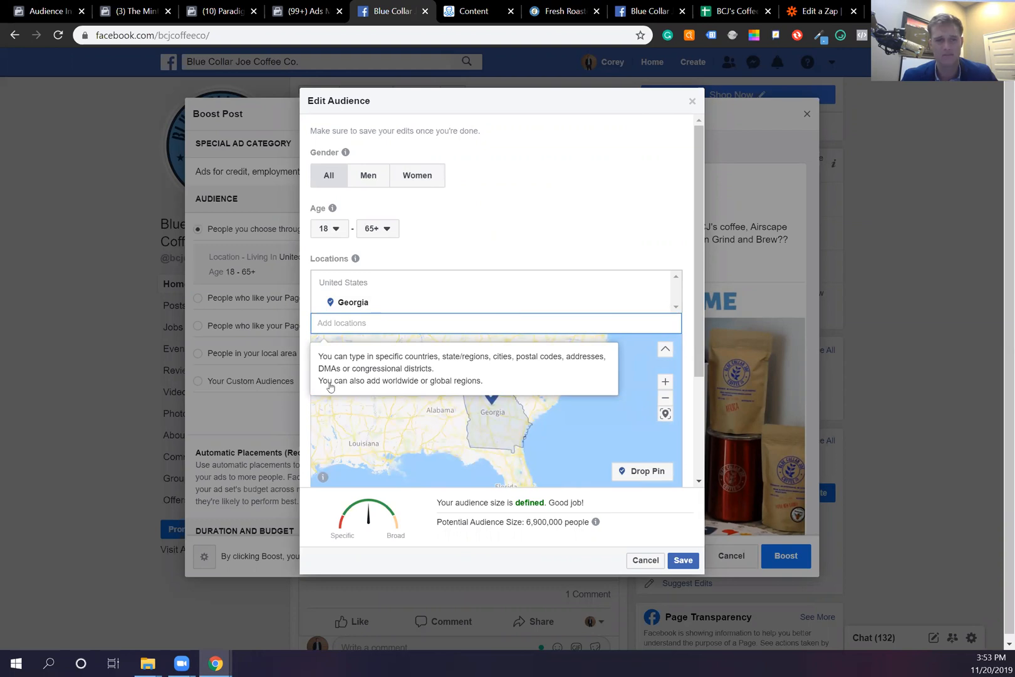
{"action": "scroll", "coordinate": [340, 404], "scroll_direction": "down", "scroll_amount": 1}
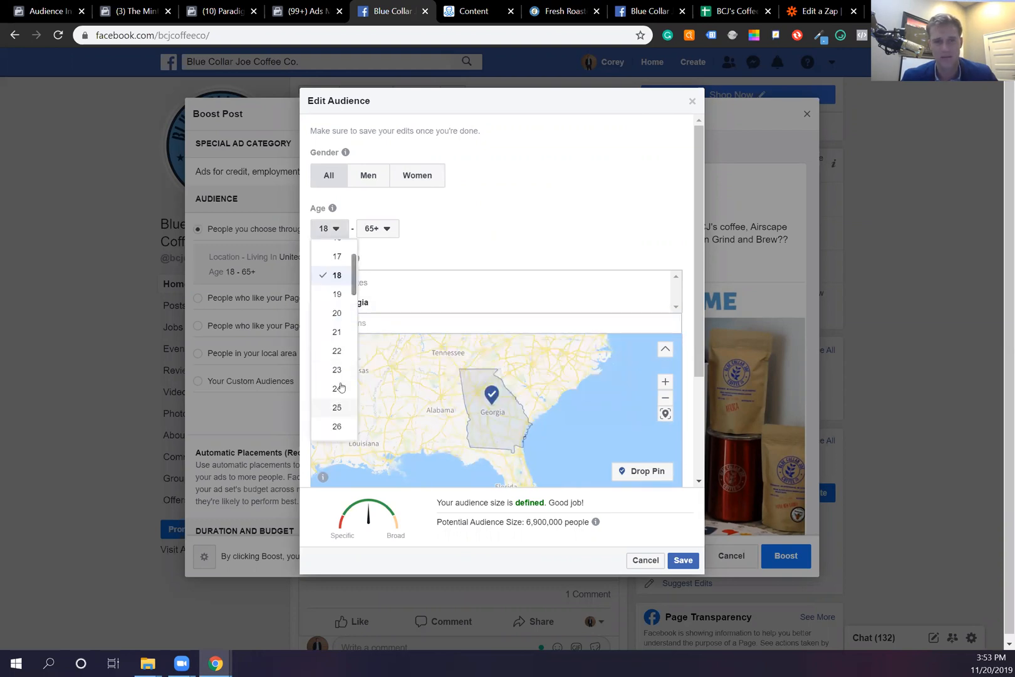
{"action": "left_click", "coordinate": [336, 389]}
{"action": "left_click", "coordinate": [378, 228]}
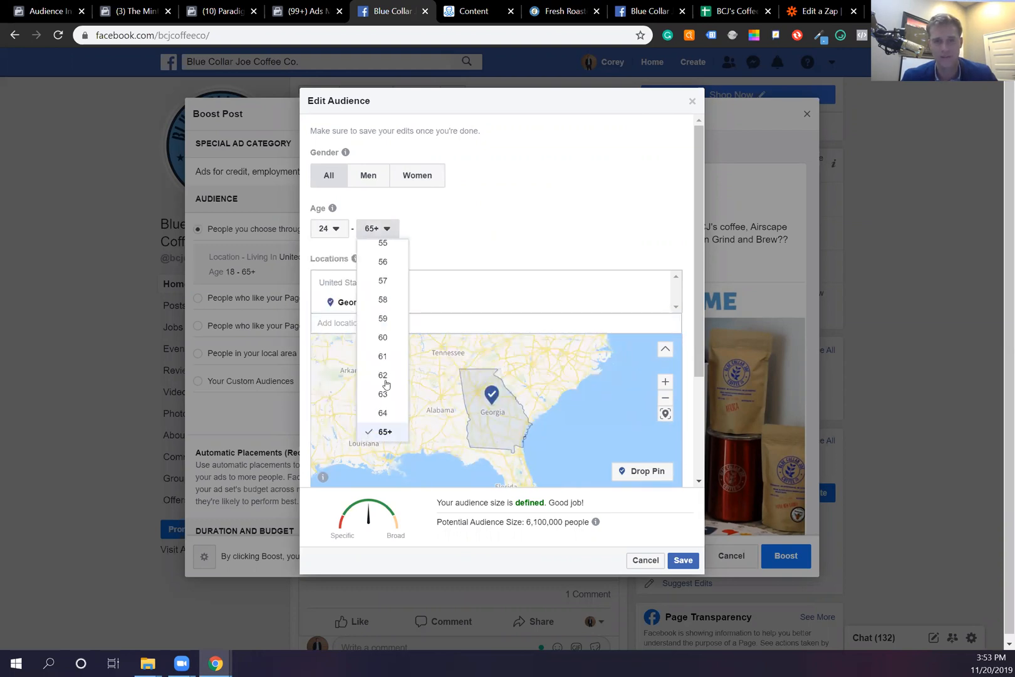
{"action": "scroll", "coordinate": [386, 384], "scroll_direction": "up", "scroll_amount": 3}
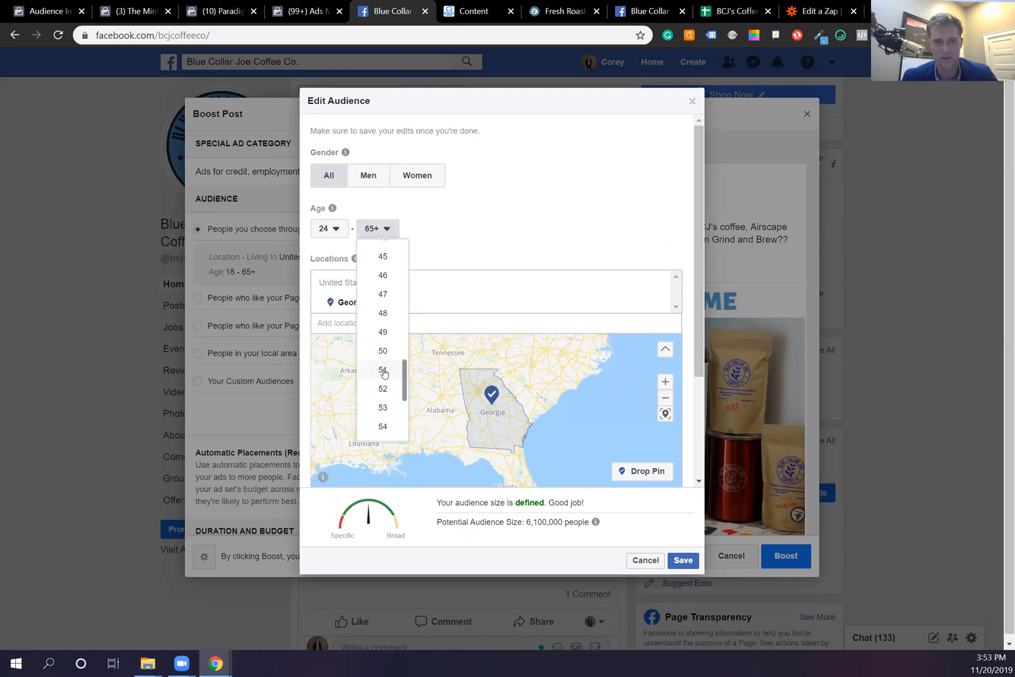
{"action": "scroll", "coordinate": [384, 373], "scroll_direction": "down", "scroll_amount": 1}
{"action": "left_click", "coordinate": [384, 373]}
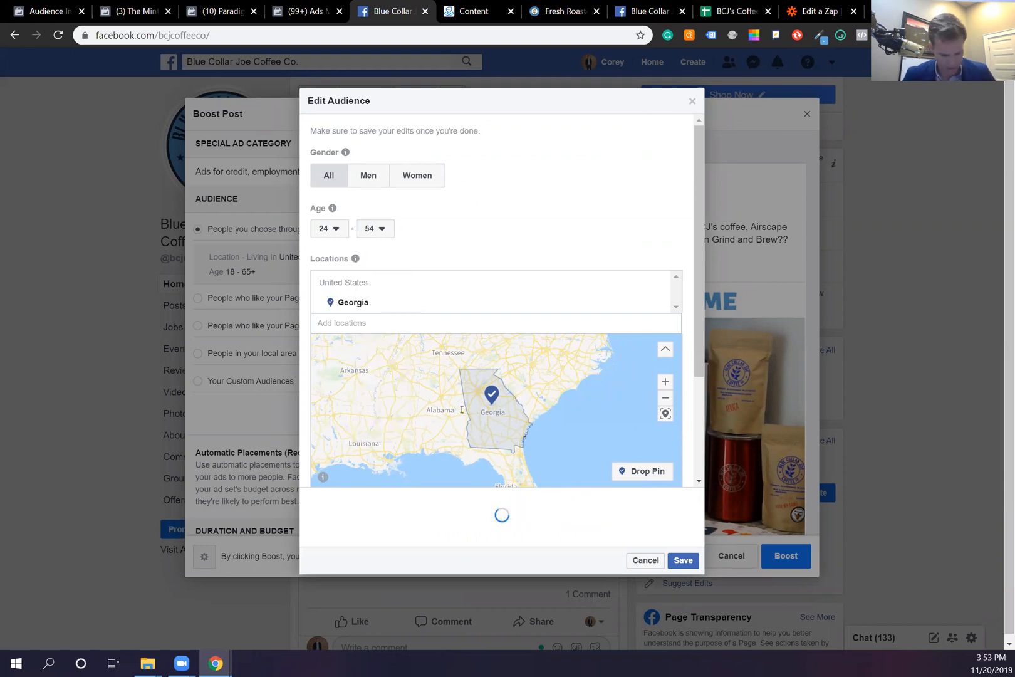
- Add the Coffee and Starbucks interests to the boost audience's detailed targeting
{"action": "scroll", "coordinate": [462, 409], "scroll_direction": "down", "scroll_amount": 2}
{"action": "left_click", "coordinate": [462, 409]}
{"action": "type", "text": "co"}
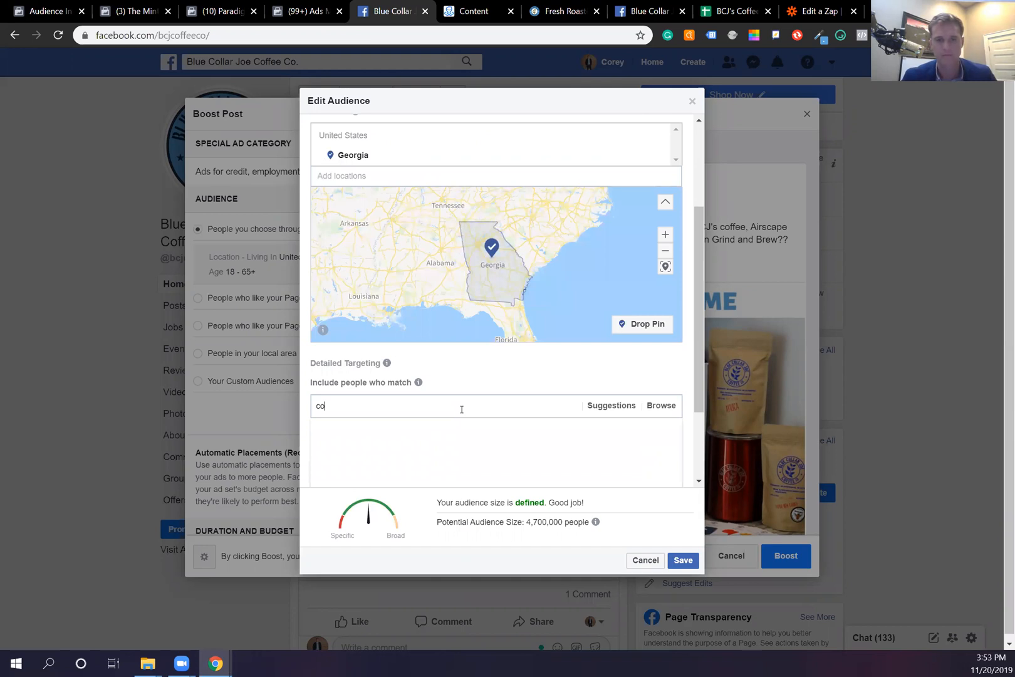
{"action": "type", "text": "ffee"}
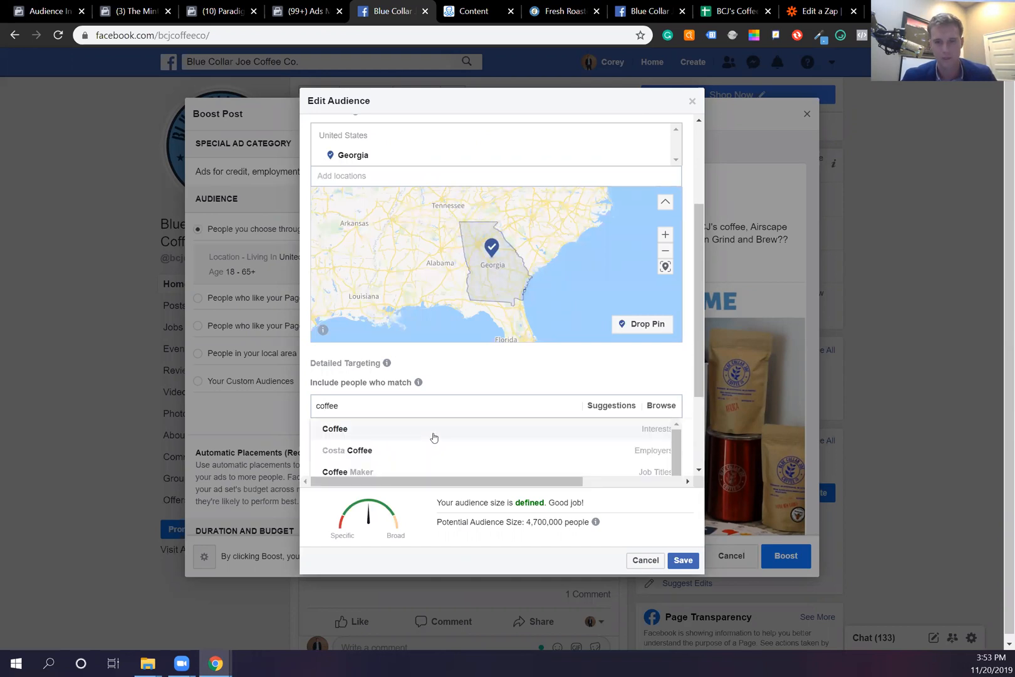
{"action": "left_click", "coordinate": [522, 431]}
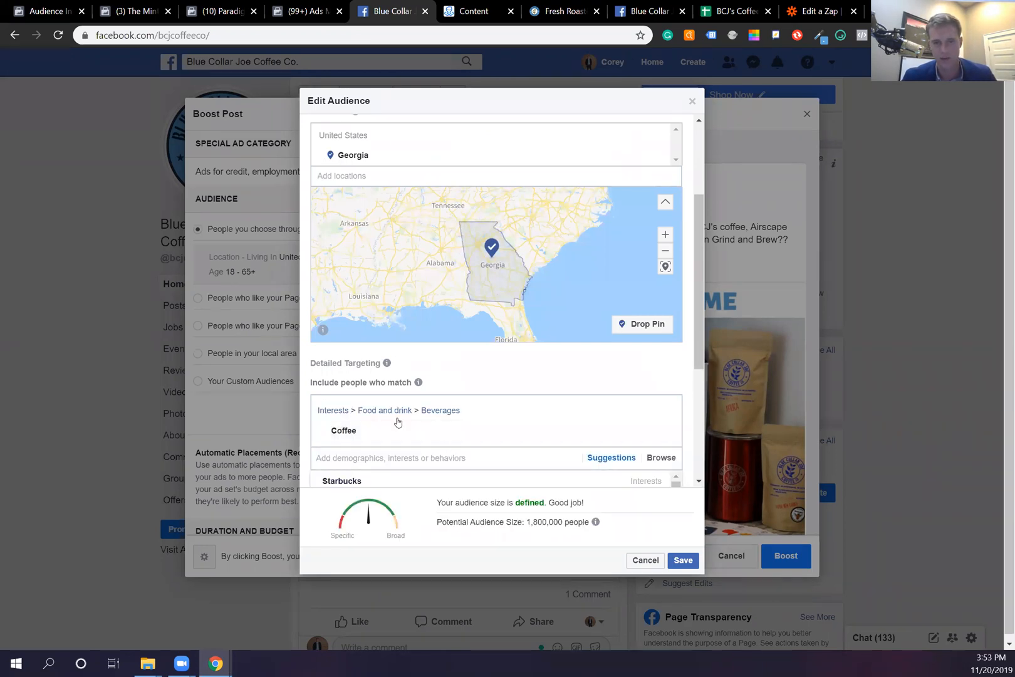
{"action": "scroll", "coordinate": [397, 422], "scroll_direction": "down", "scroll_amount": 1}
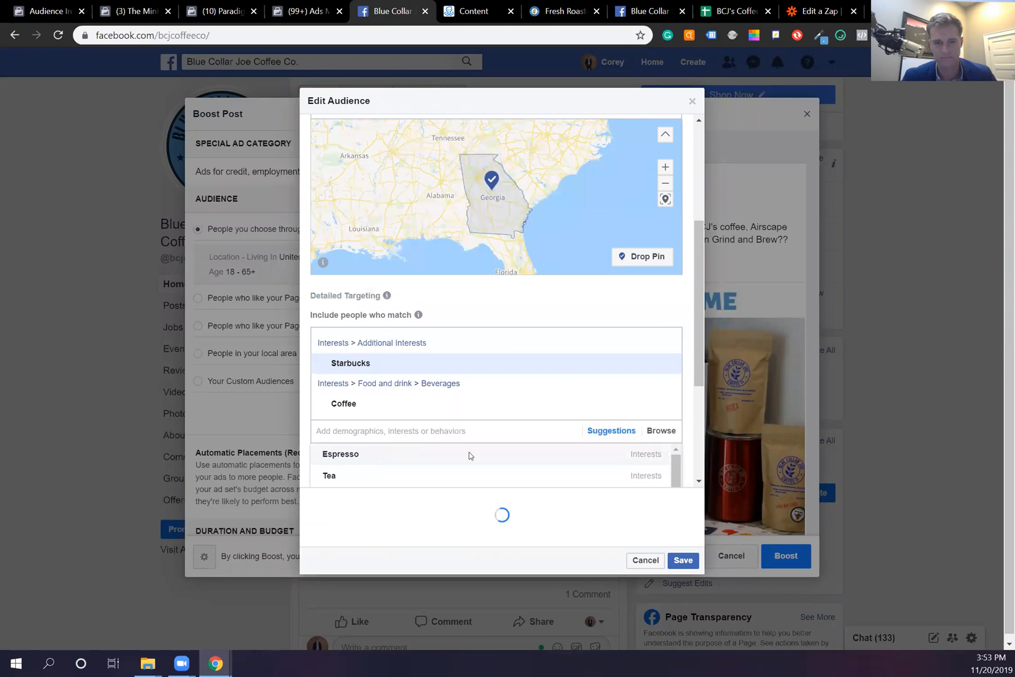
- Add the Espresso, Latte, Cappuccino and Iced coffee interests to the detailed targeting and save the audience
{"action": "left_click", "coordinate": [469, 453]}
{"action": "scroll", "coordinate": [418, 437], "scroll_direction": "down", "scroll_amount": 1}
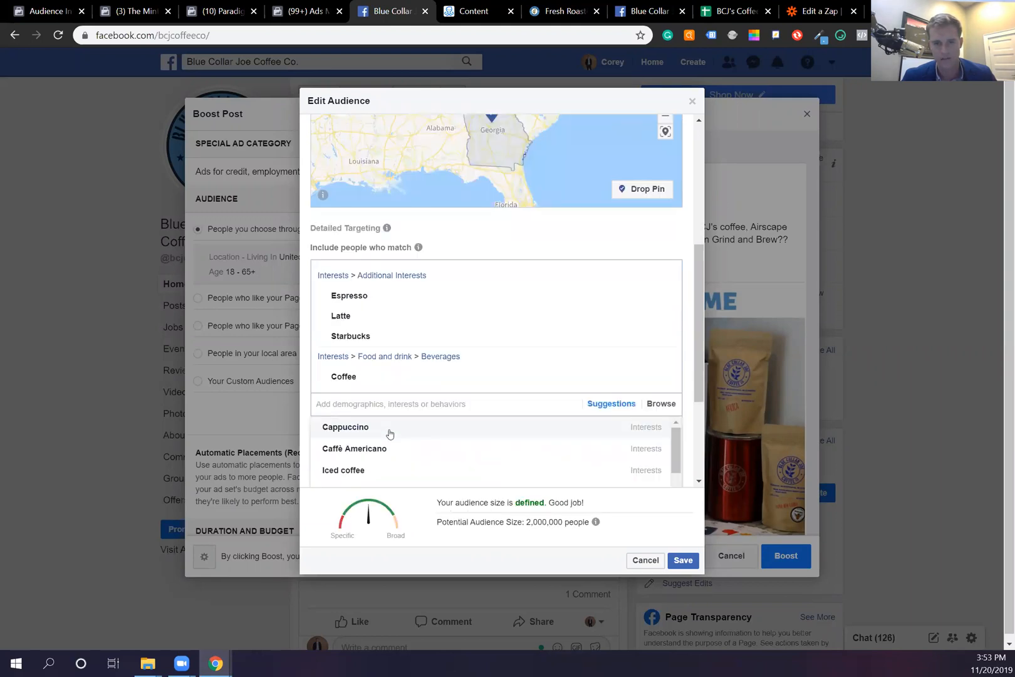
{"action": "left_click", "coordinate": [388, 429]}
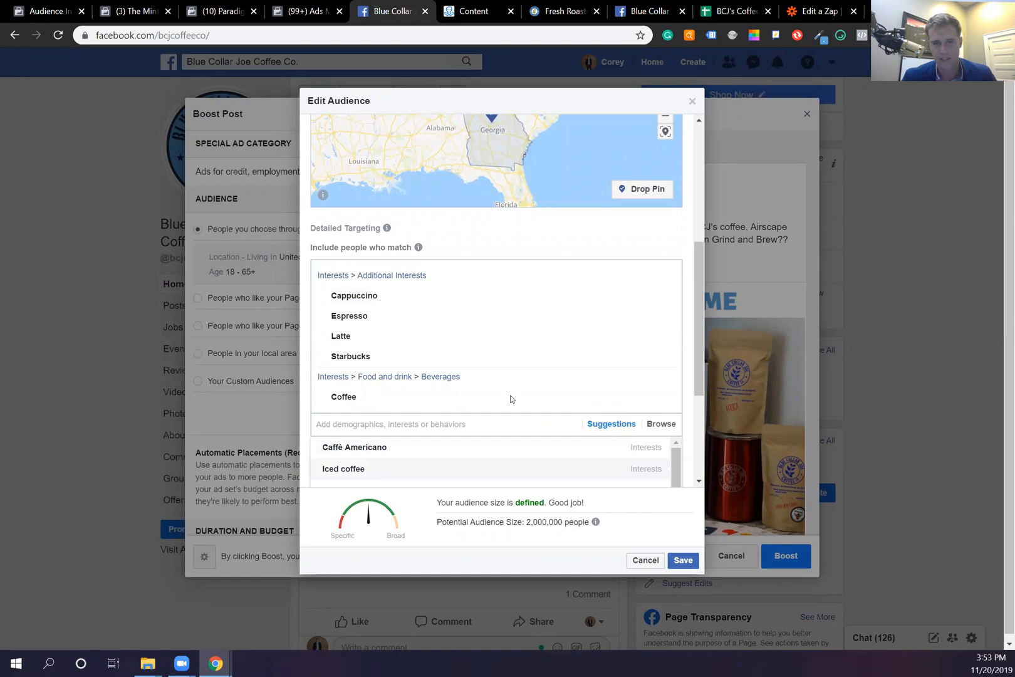
{"action": "left_click", "coordinate": [538, 469]}
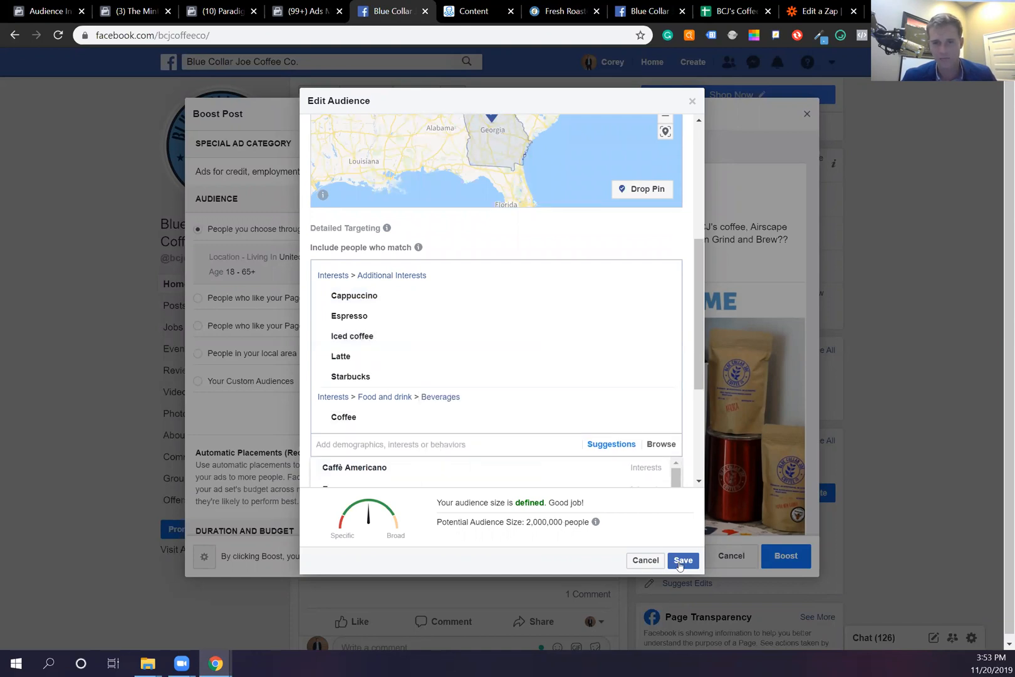
{"action": "scroll", "coordinate": [680, 565], "scroll_direction": "down", "scroll_amount": 3}
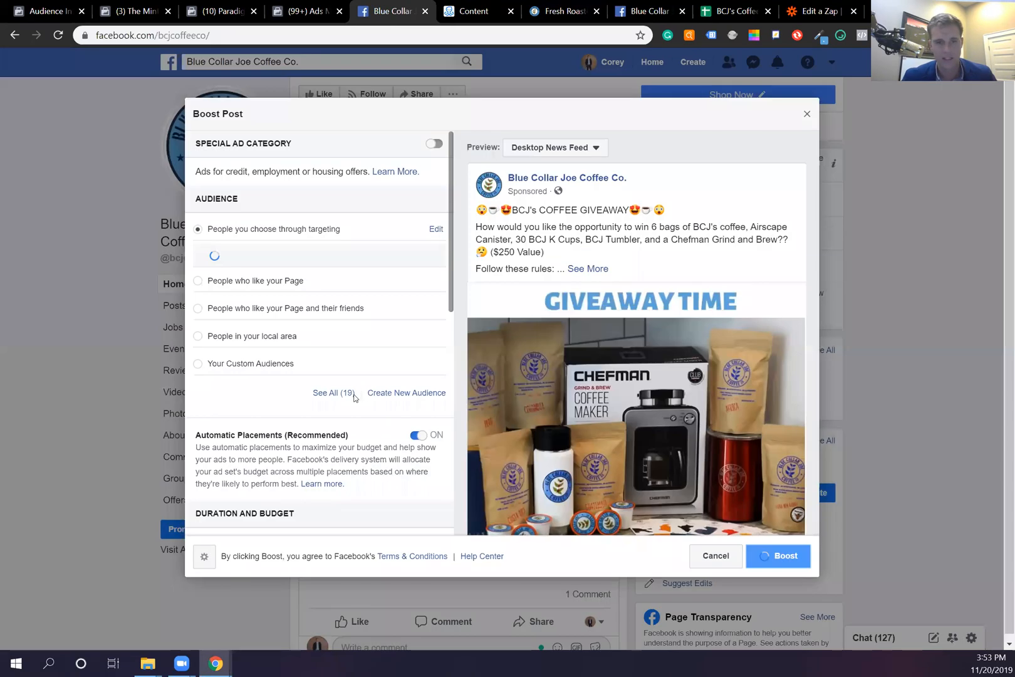
- Review the boost's duration, total budget and available payment accounts, and check the audience summary
{"action": "scroll", "coordinate": [354, 398], "scroll_direction": "down", "scroll_amount": 2}
{"action": "scroll", "coordinate": [282, 411], "scroll_direction": "down", "scroll_amount": 1}
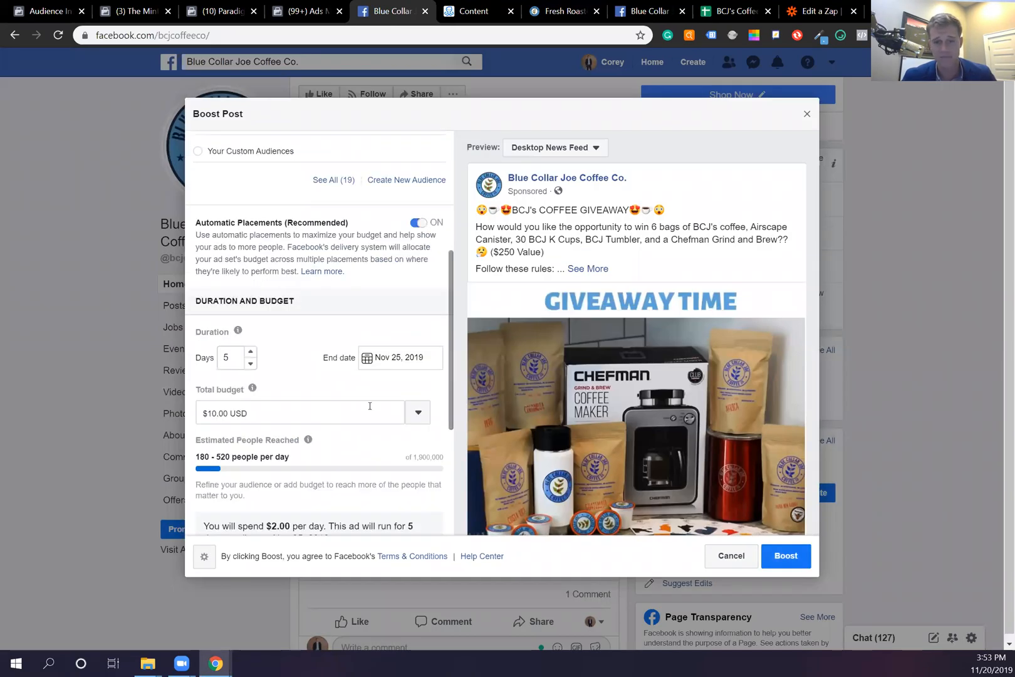
{"action": "scroll", "coordinate": [317, 411], "scroll_direction": "down", "scroll_amount": 4}
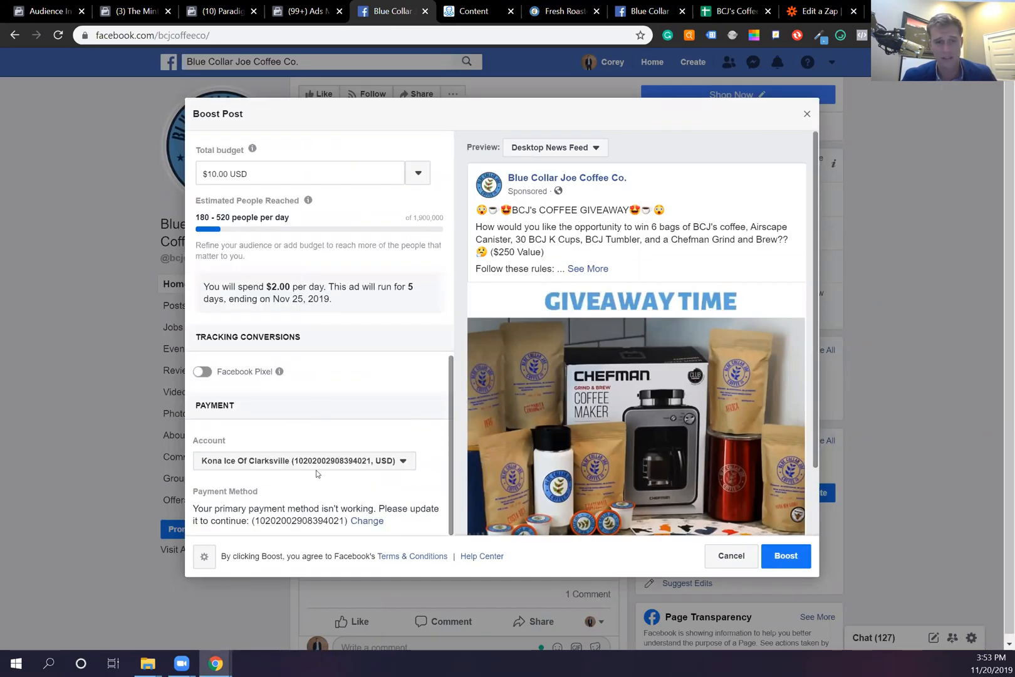
{"action": "left_click", "coordinate": [336, 461]}
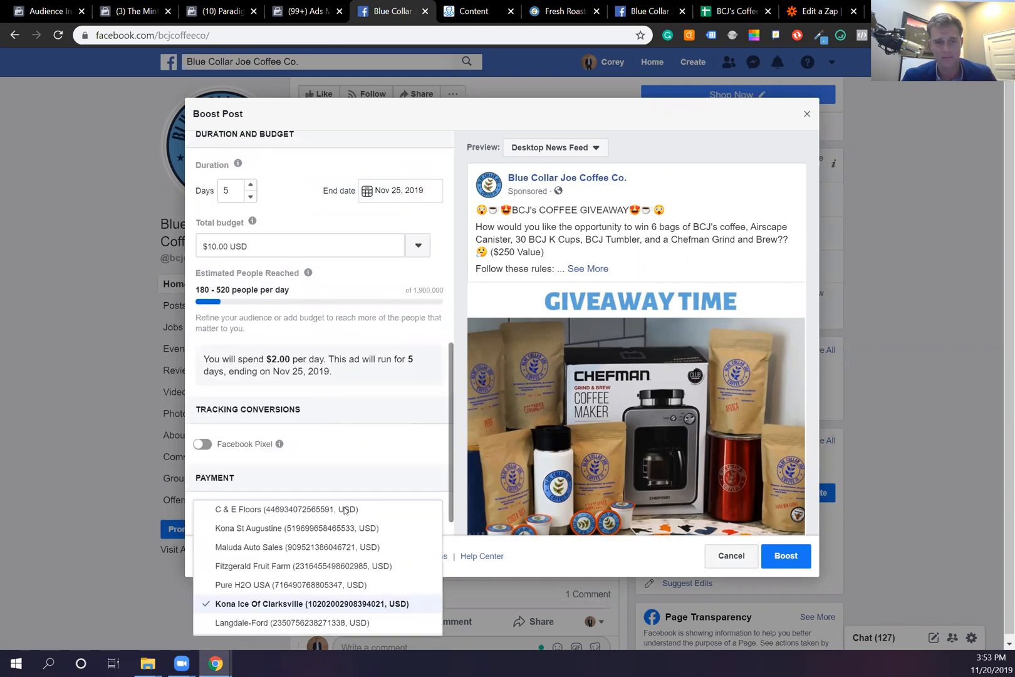
{"action": "left_click", "coordinate": [345, 501]}
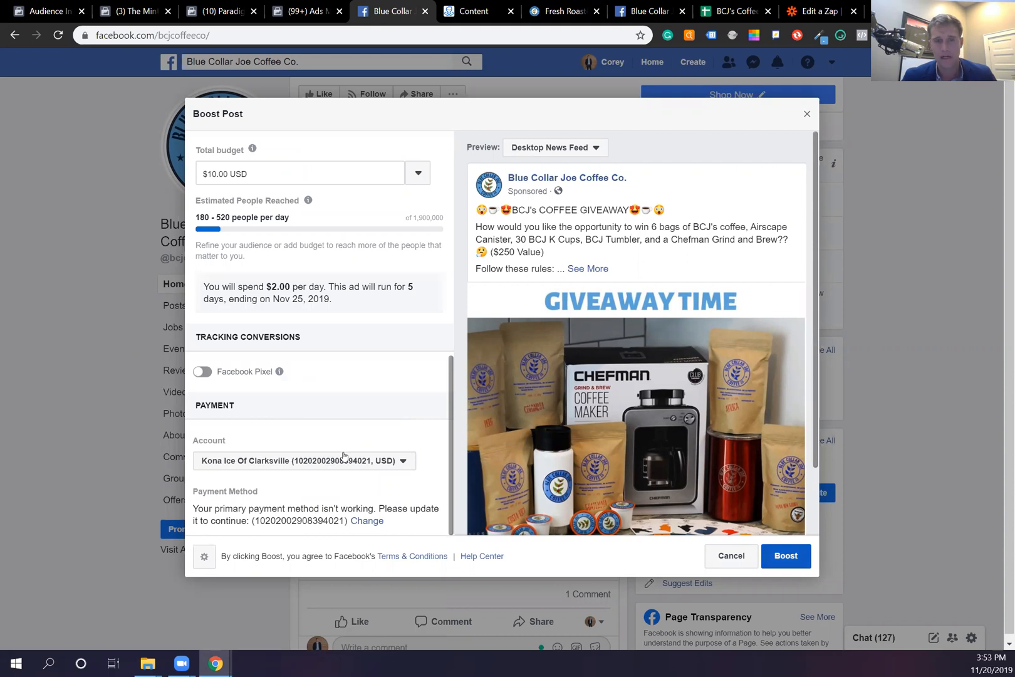
{"action": "scroll", "coordinate": [343, 456], "scroll_direction": "up", "scroll_amount": 10}
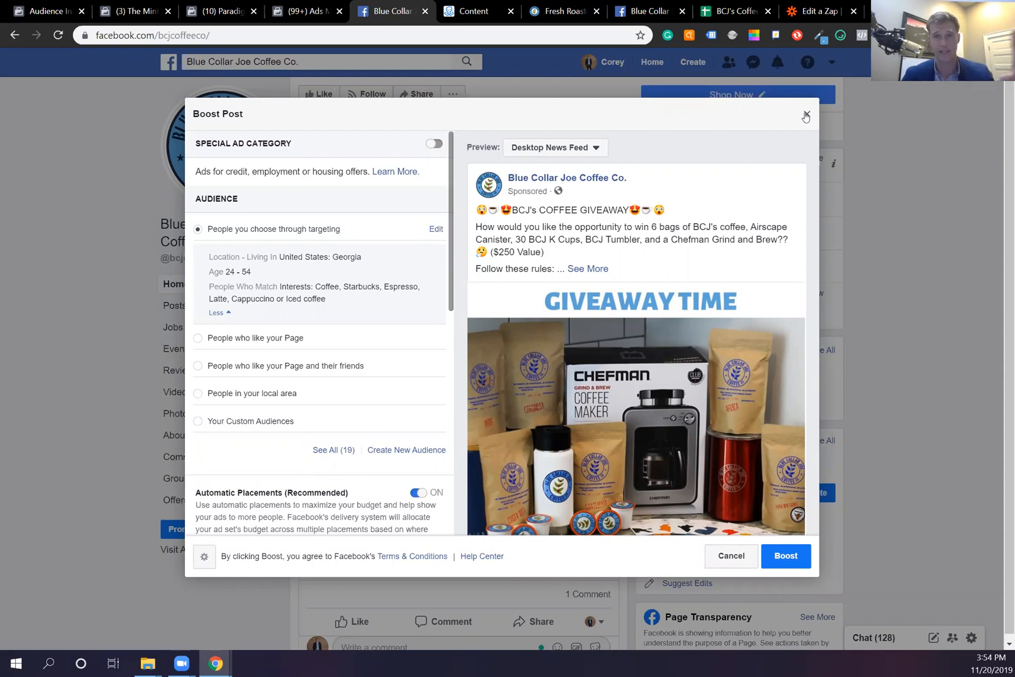
- Close the boost setup, cancel the ad without saving a draft and return to the giveaway post
{"action": "left_click", "coordinate": [805, 115]}
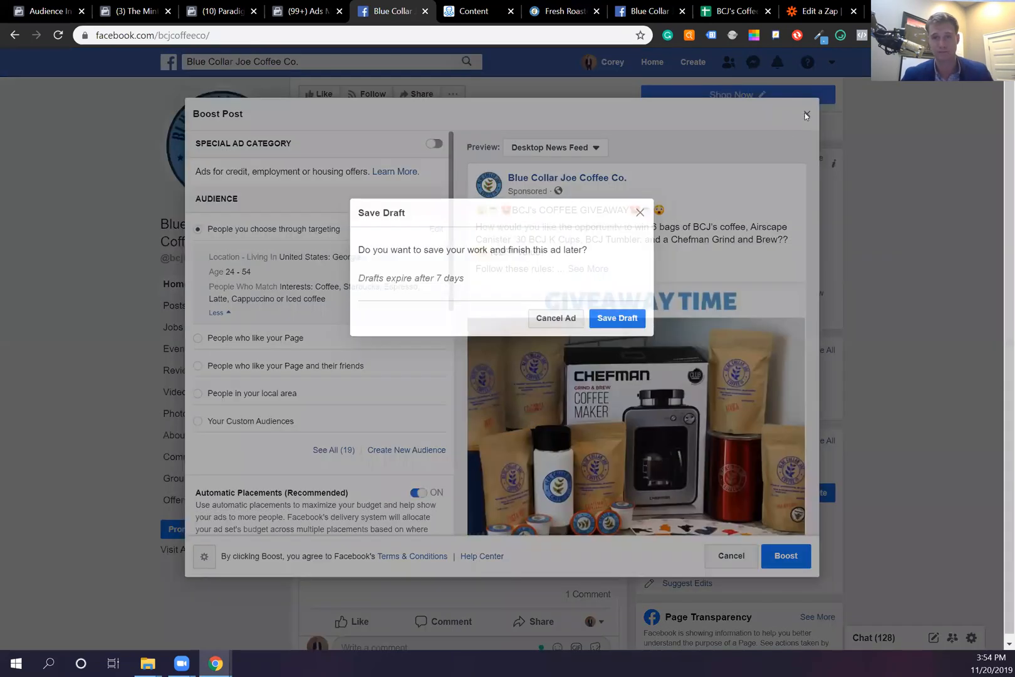
{"action": "left_click", "coordinate": [564, 325]}
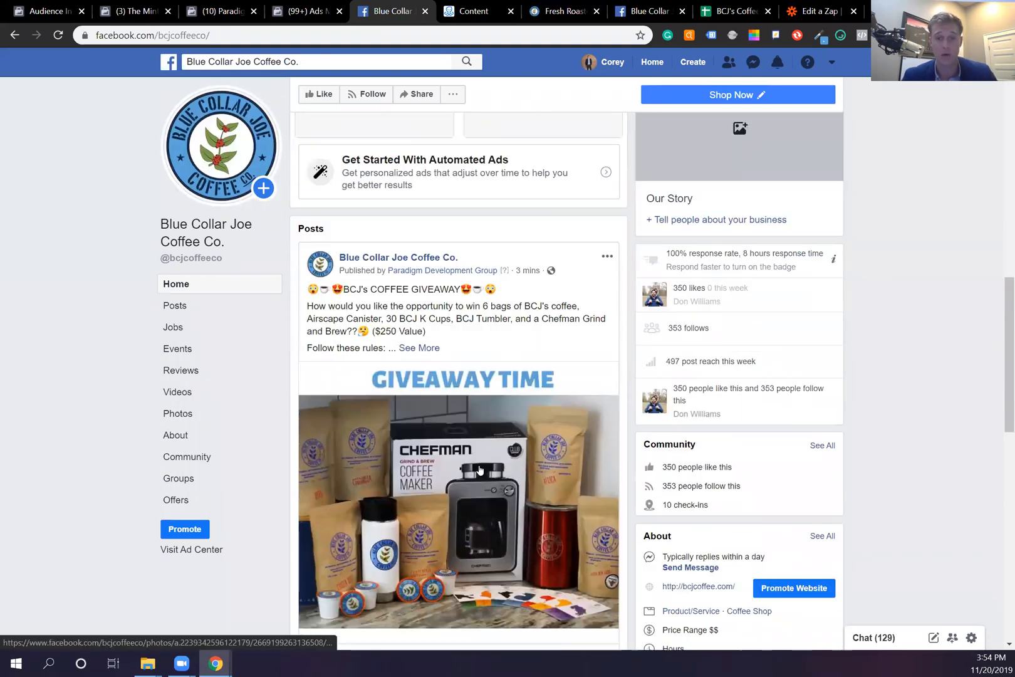
{"action": "scroll", "coordinate": [488, 470], "scroll_direction": "down", "scroll_amount": 2}
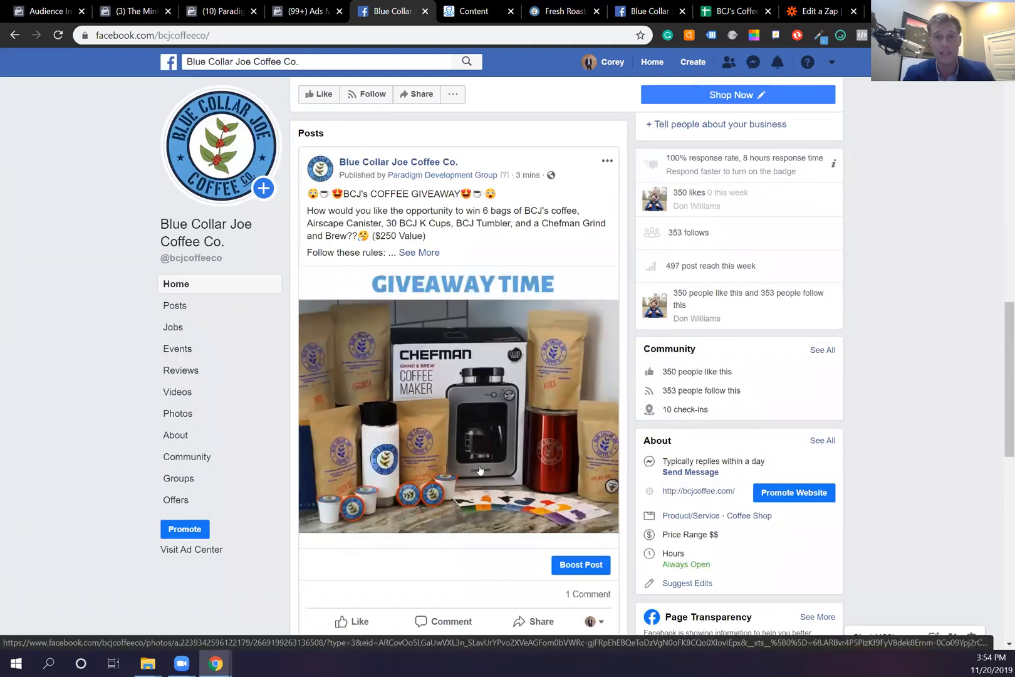